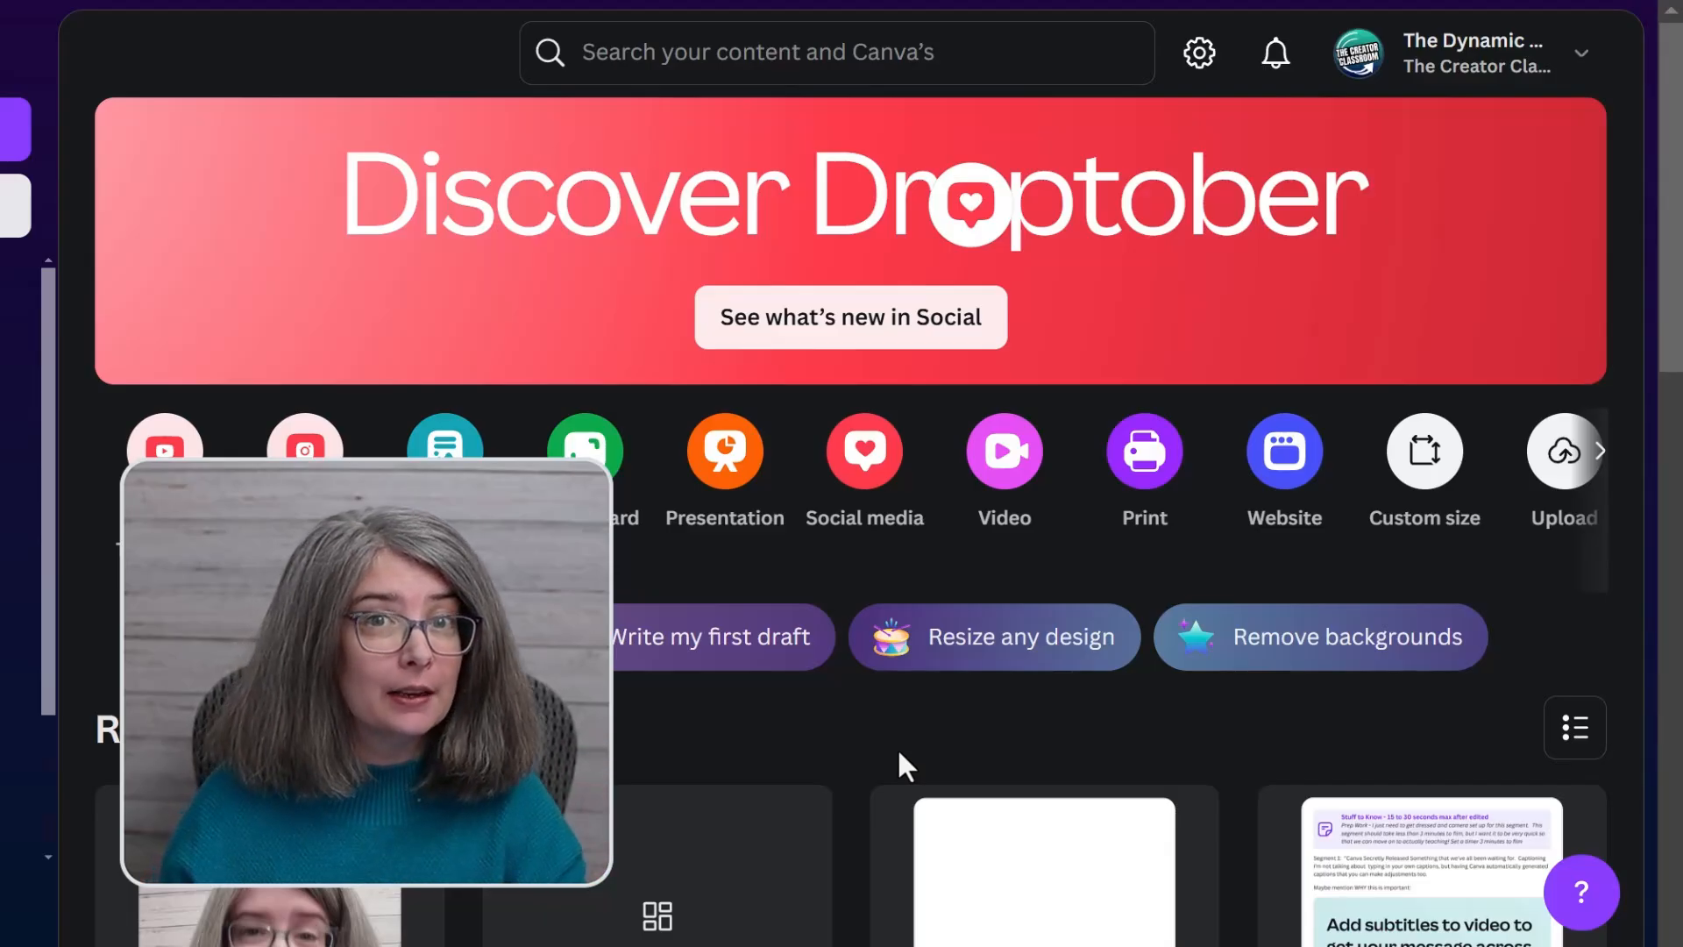
# Create a blank Mobile Video design and look through its dynamic text options
pyautogui.click(876, 482)
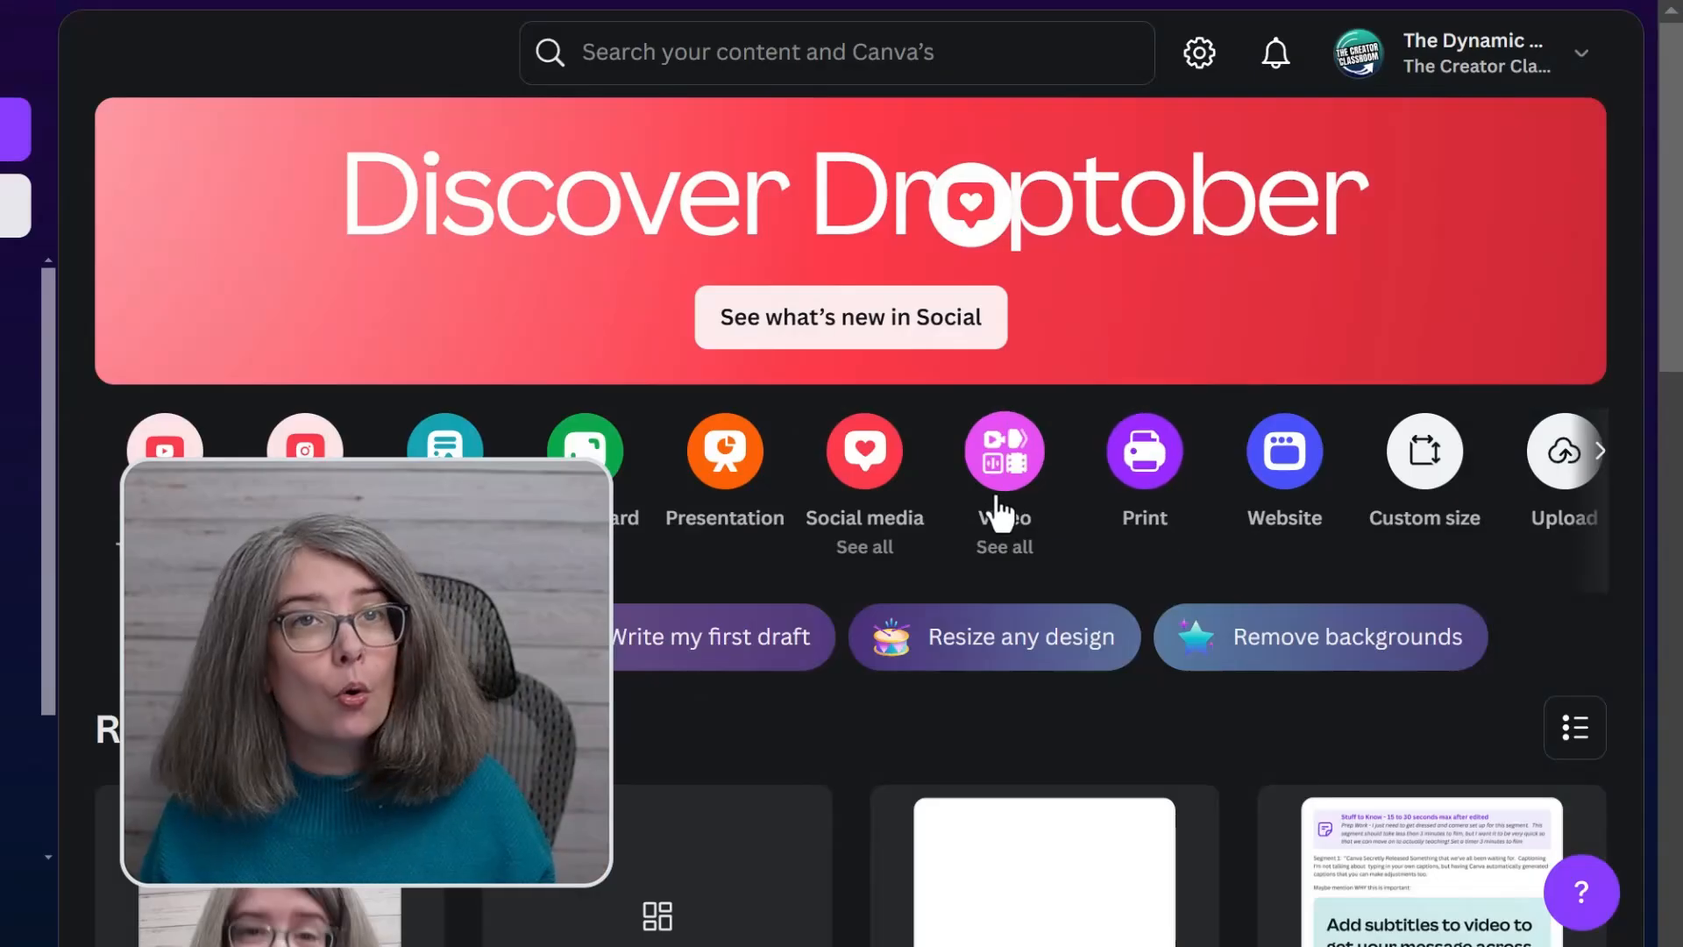
pyautogui.click(997, 444)
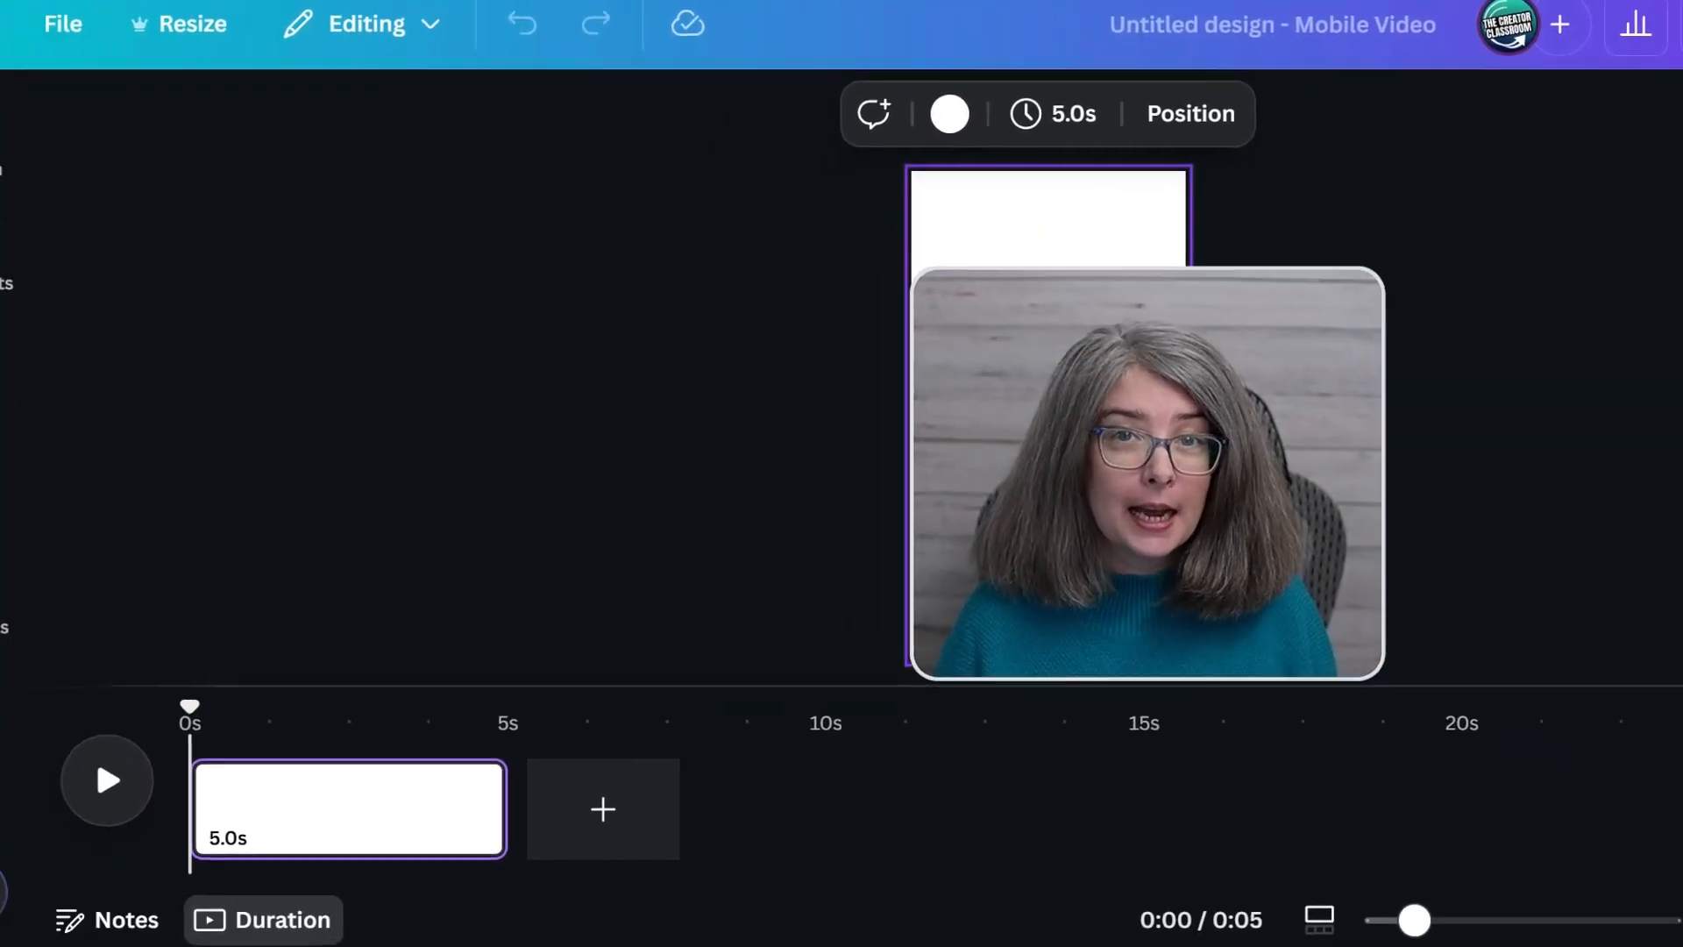
pyautogui.click(35, 385)
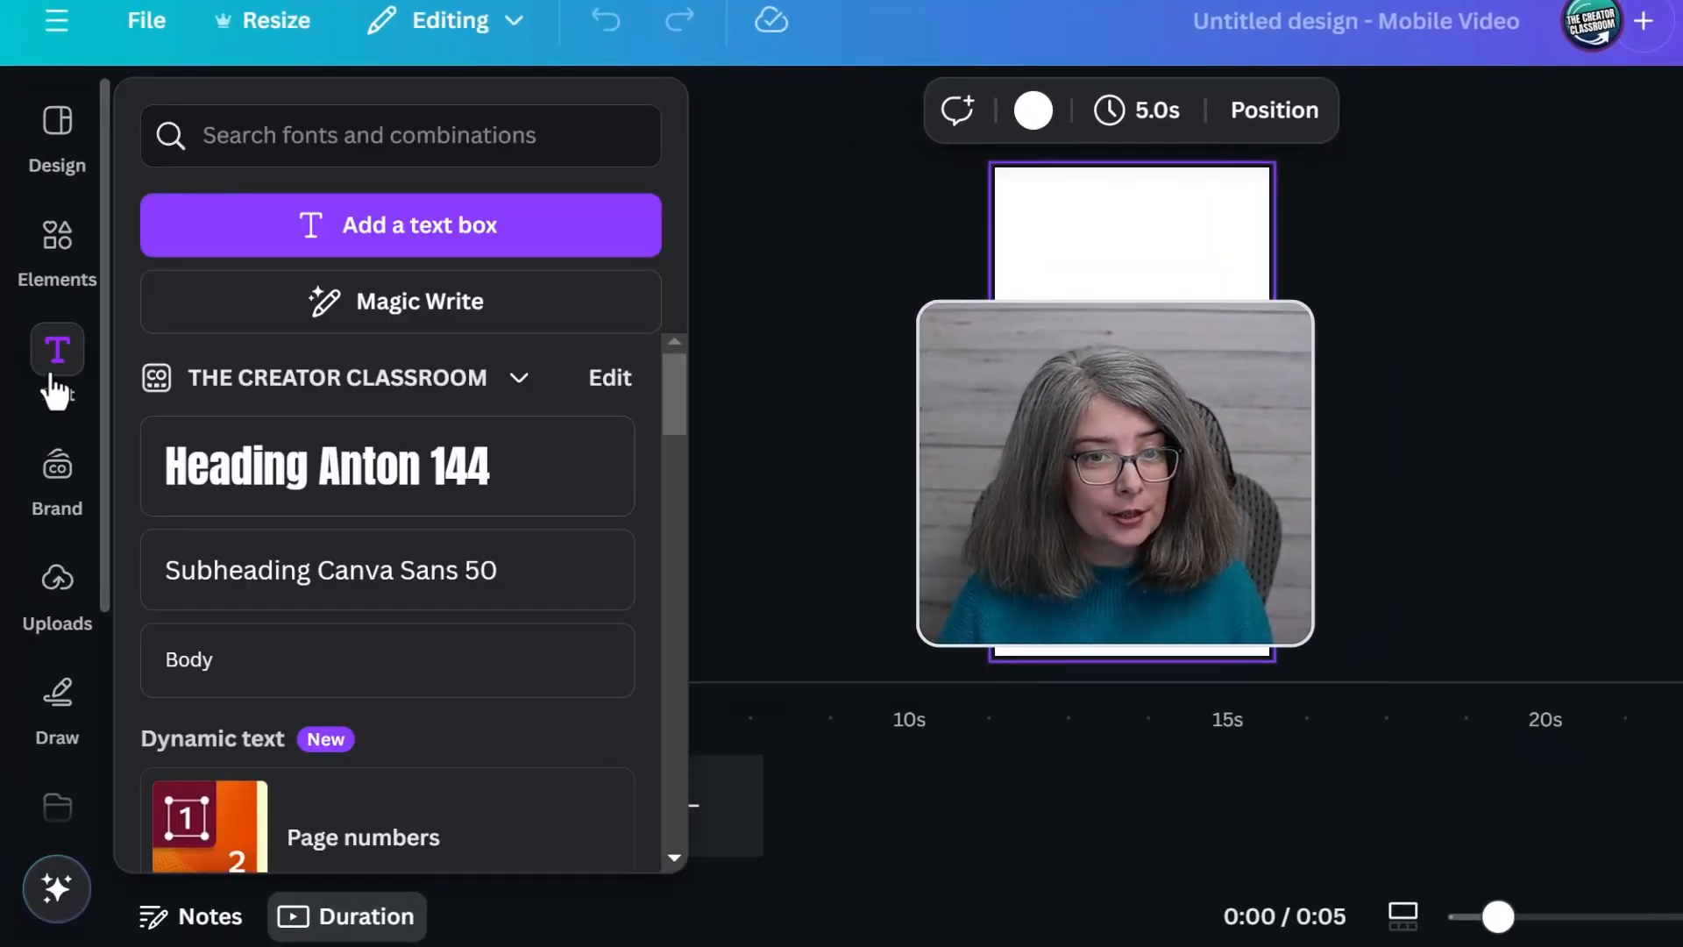
pyautogui.scroll(-2, 429, 684)
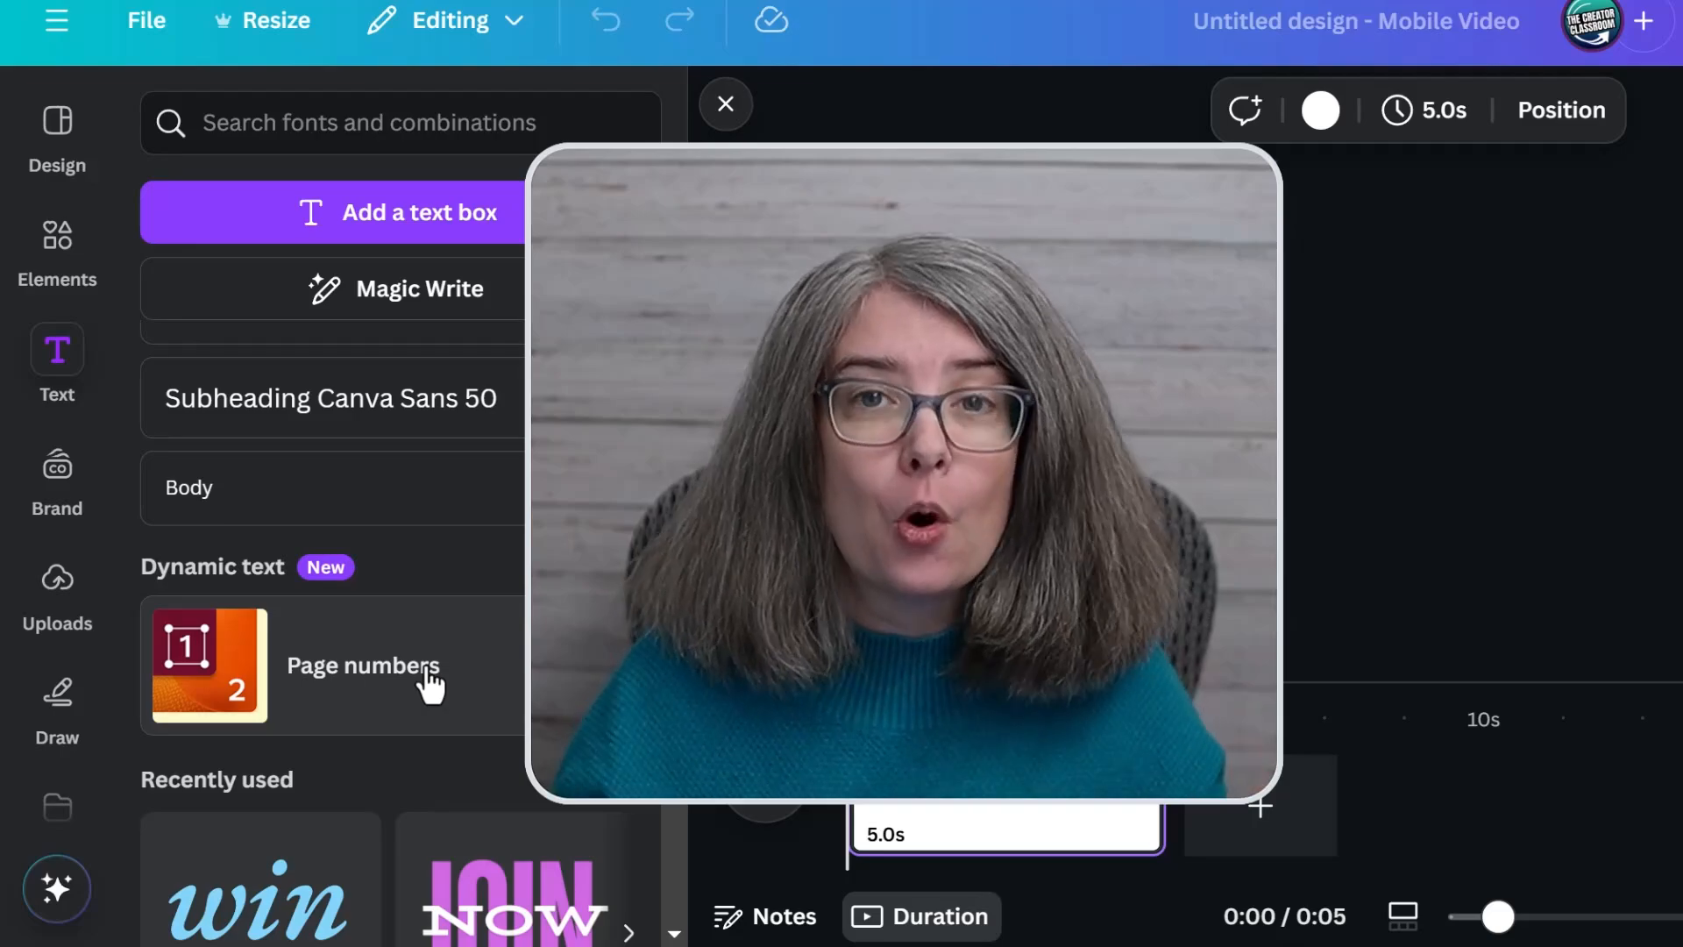
# Add the uploaded 16.6-second video clip to the blank page
pyautogui.click(60, 598)
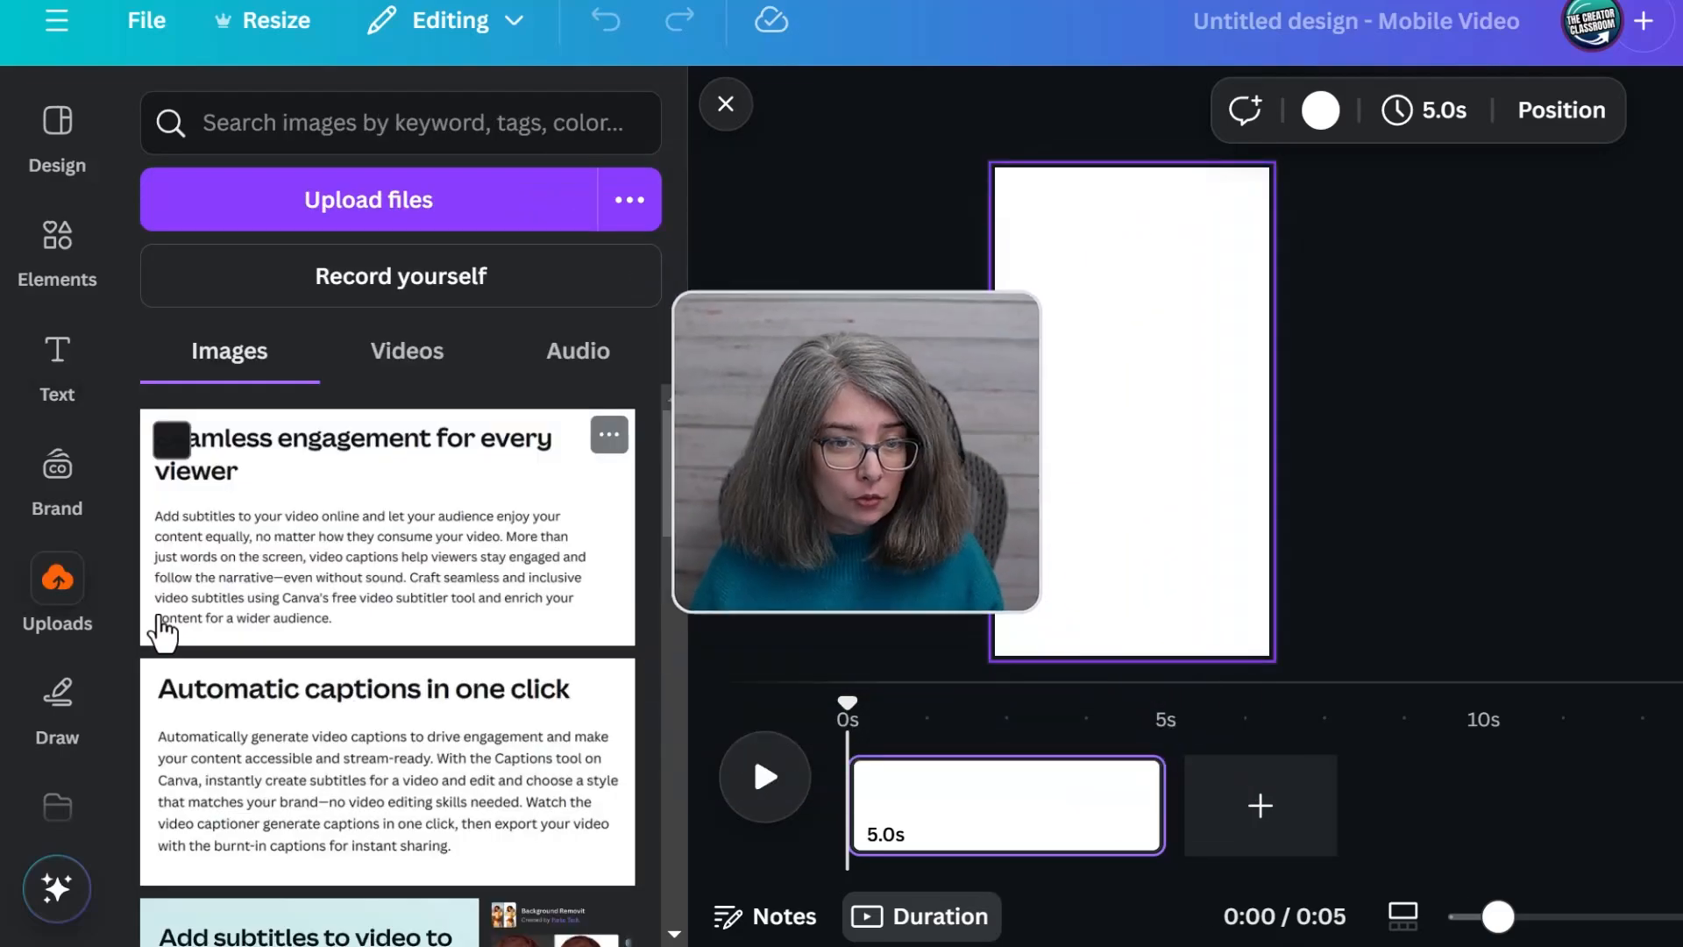
pyautogui.click(430, 355)
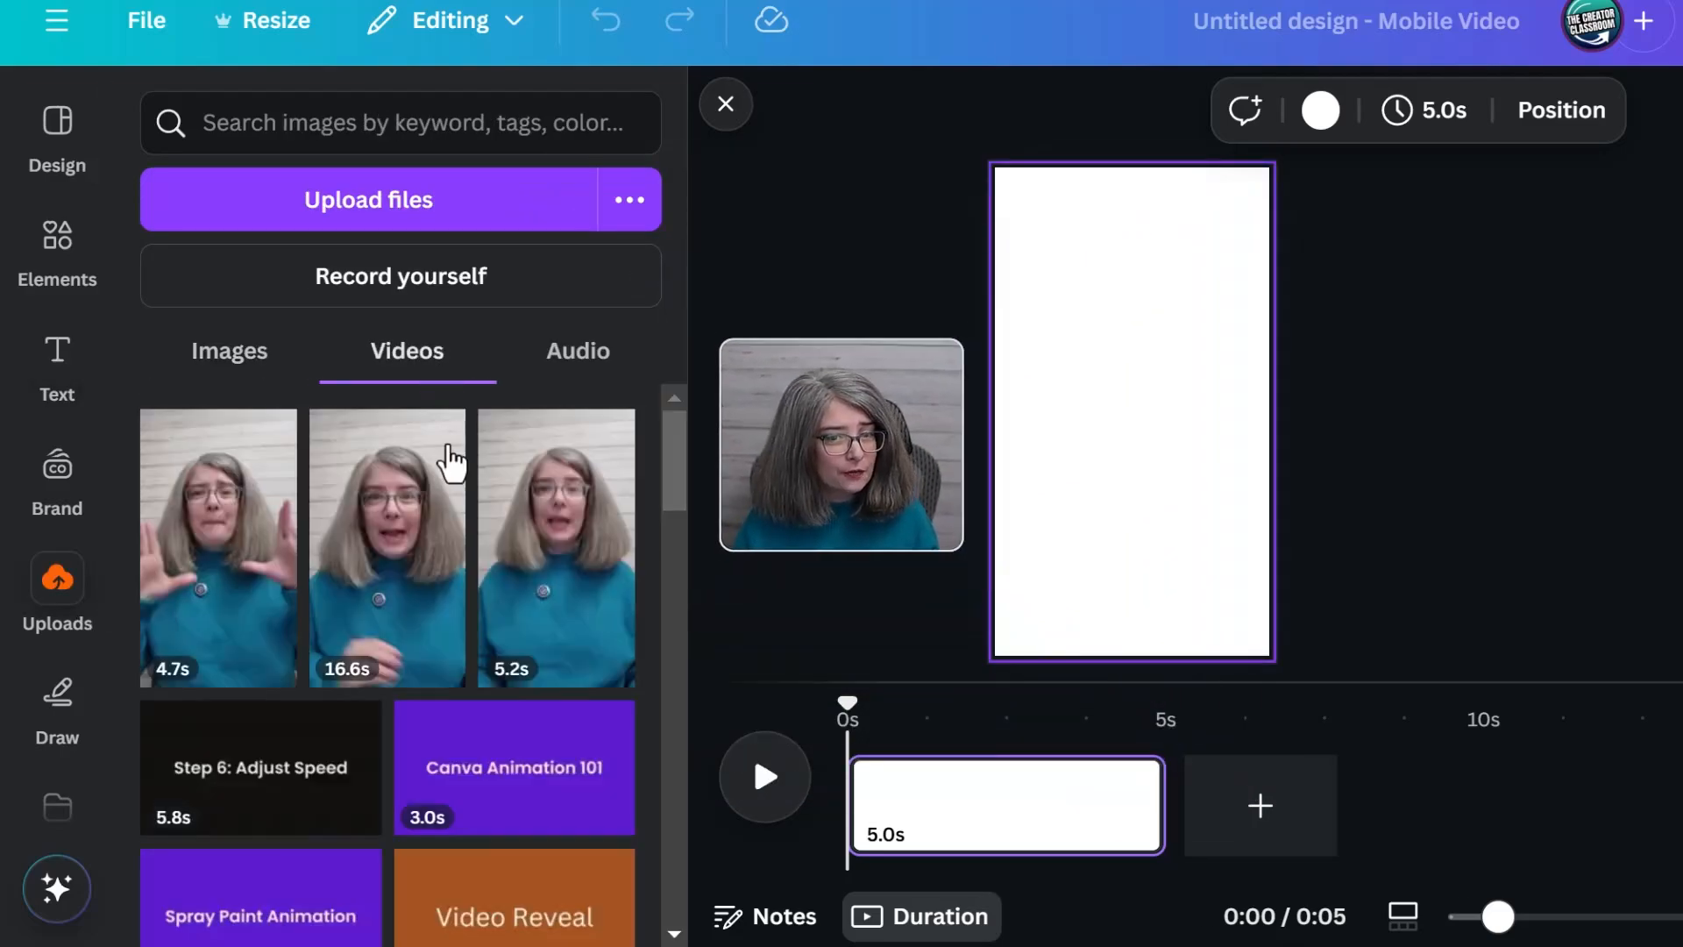
pyautogui.scroll(-2, 500, 606)
pyautogui.scroll(2, 412, 707)
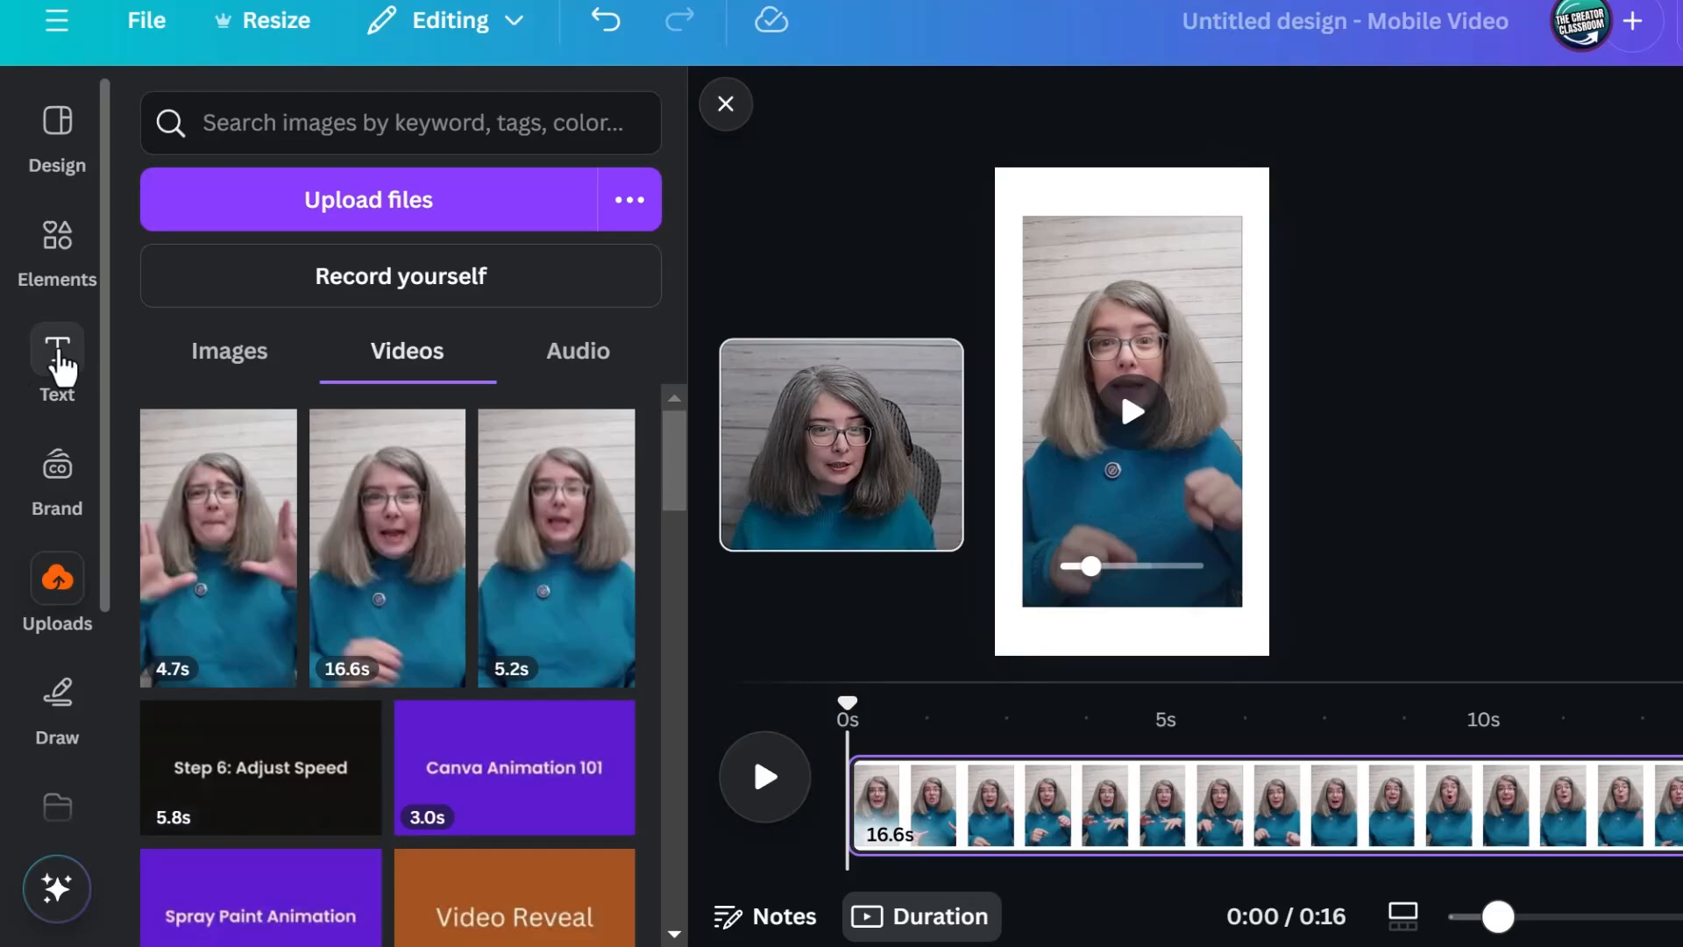
# Examine the Captions option among the dynamic text choices for the video design
pyautogui.click(57, 359)
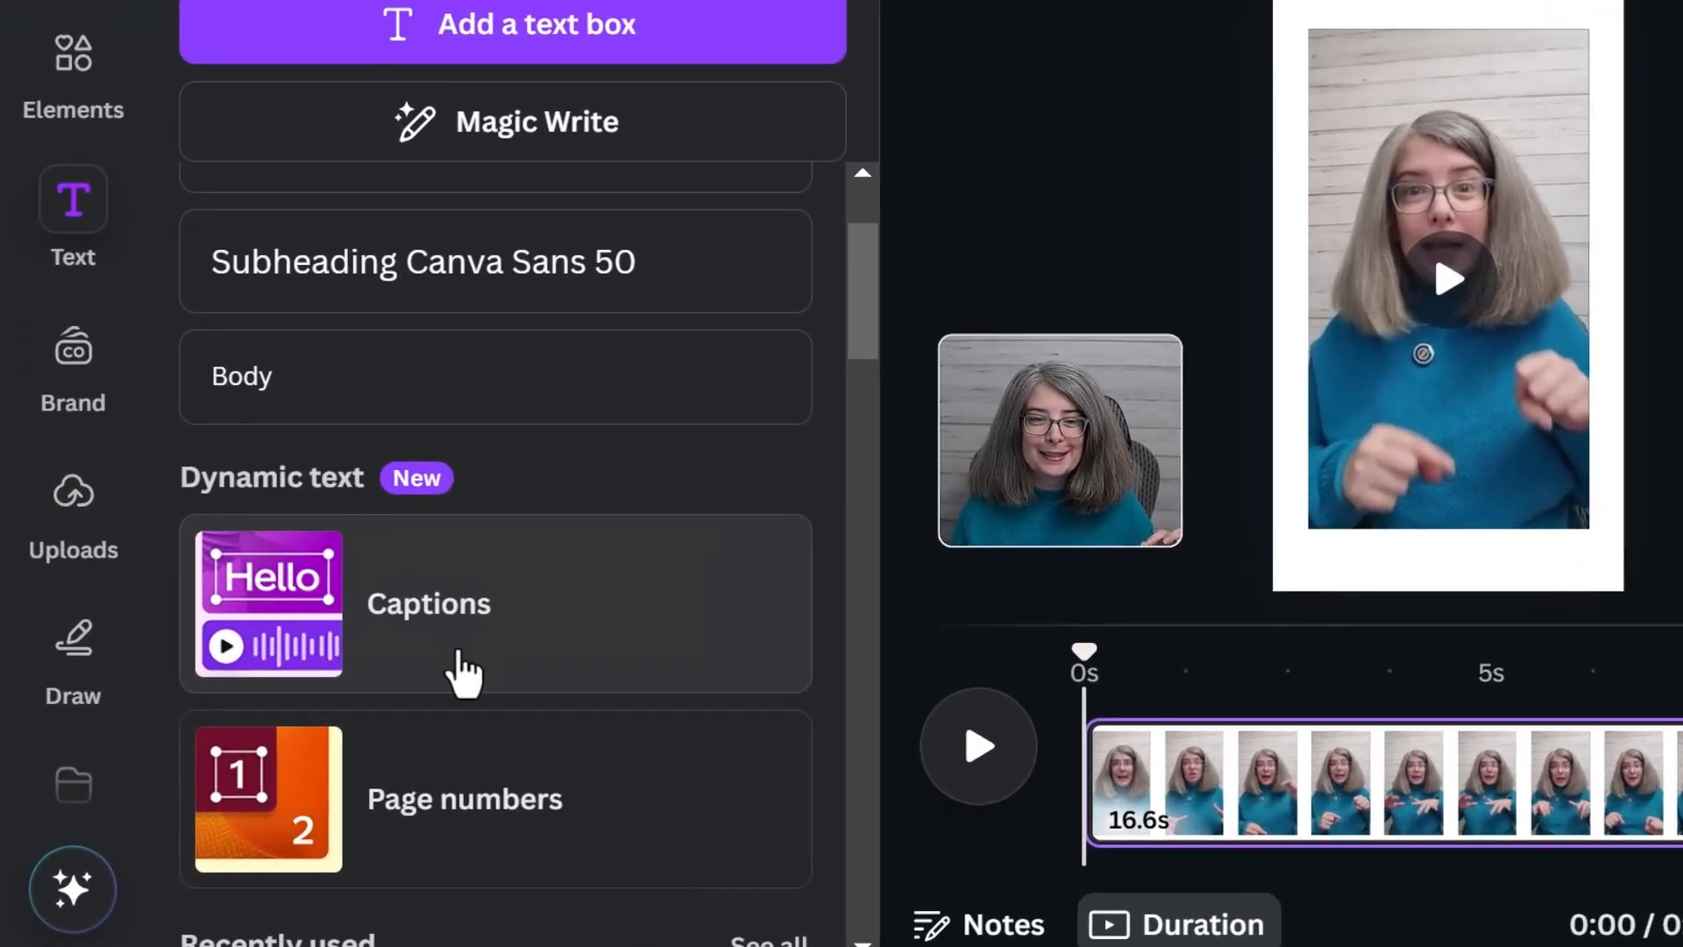
pyautogui.scroll(-3, 495, 475)
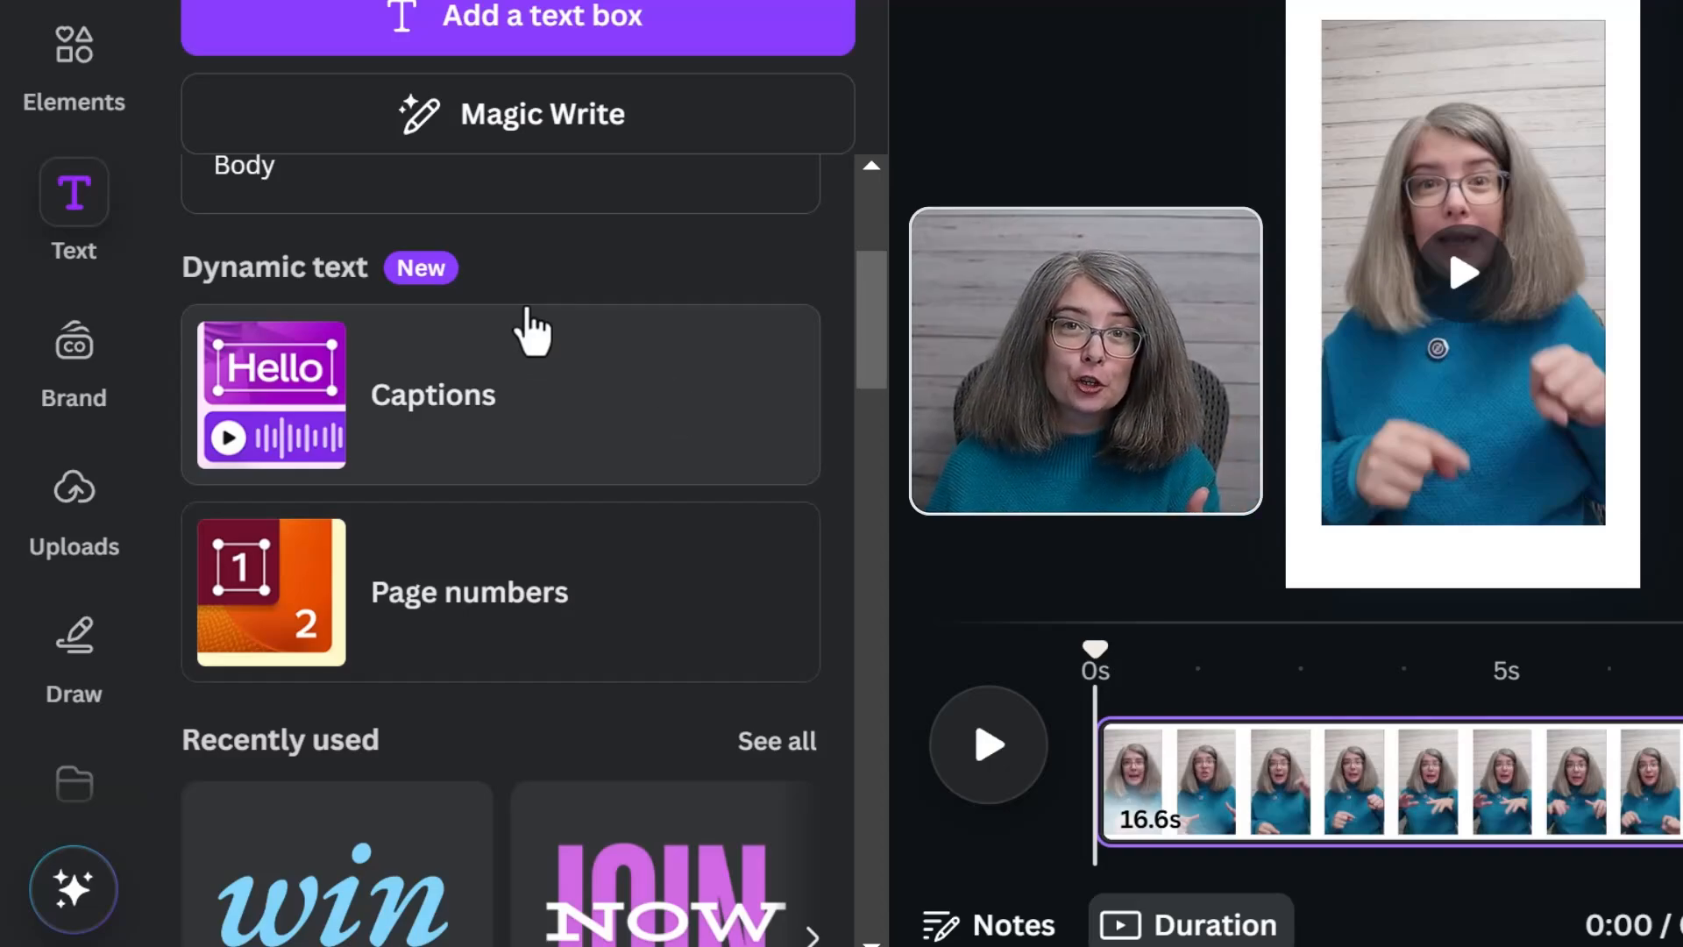
pyautogui.scroll(-3, 104, 237)
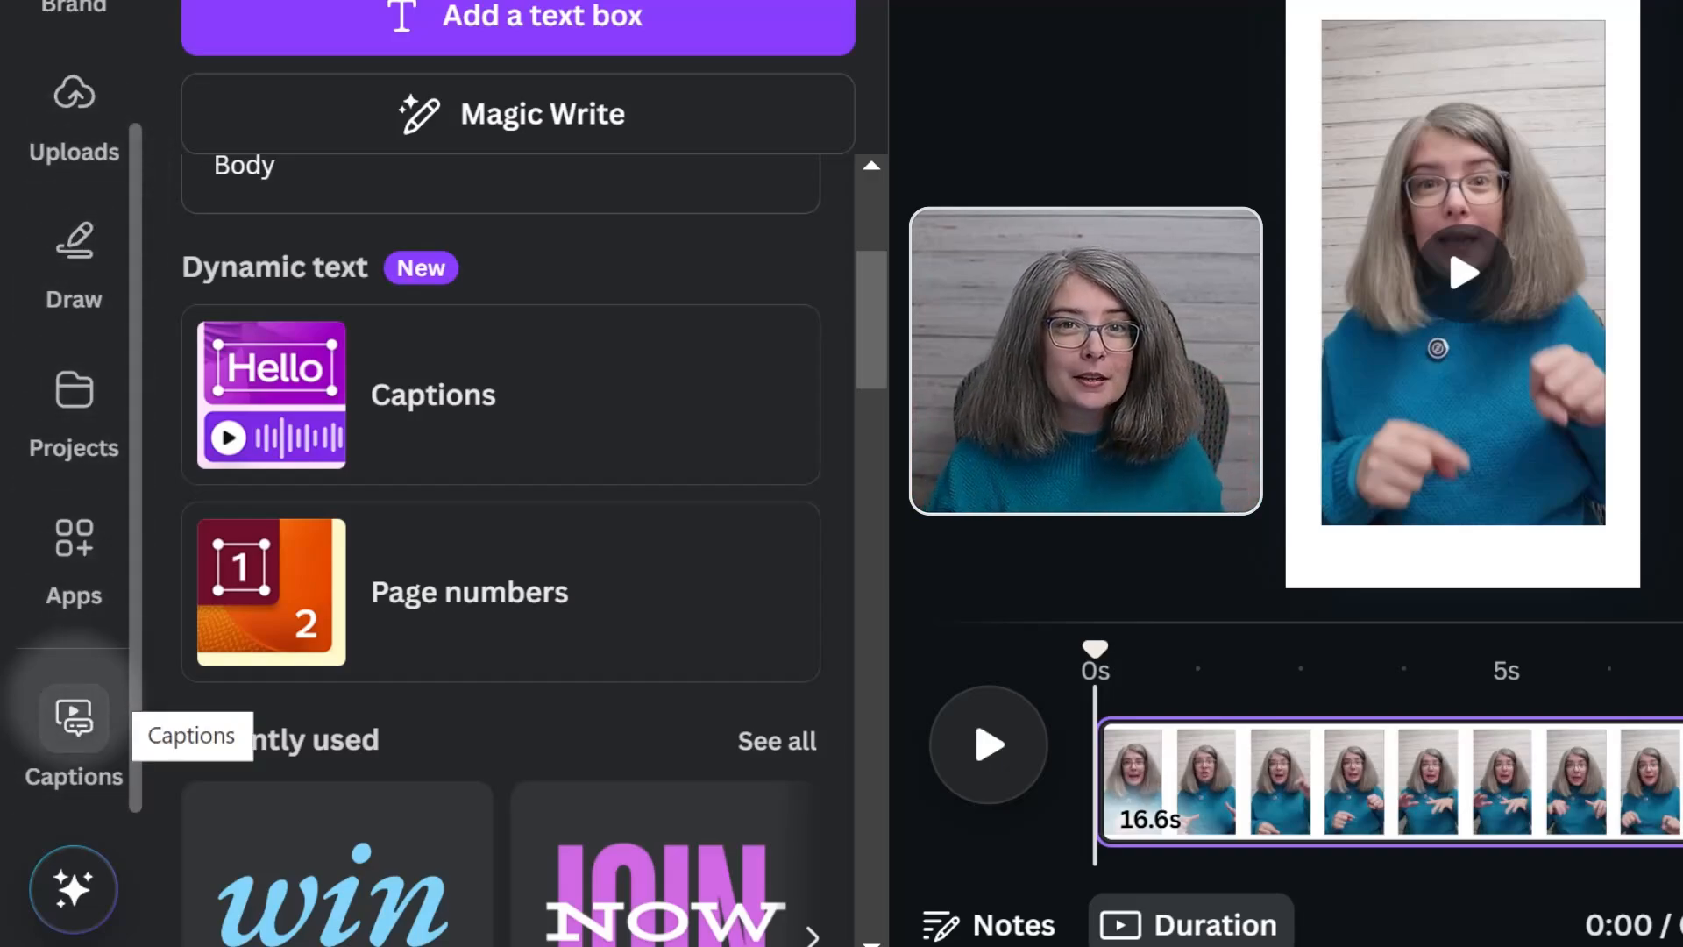
# Open and remove the Captions app, and look for Captions among the available apps
pyautogui.click(72, 715)
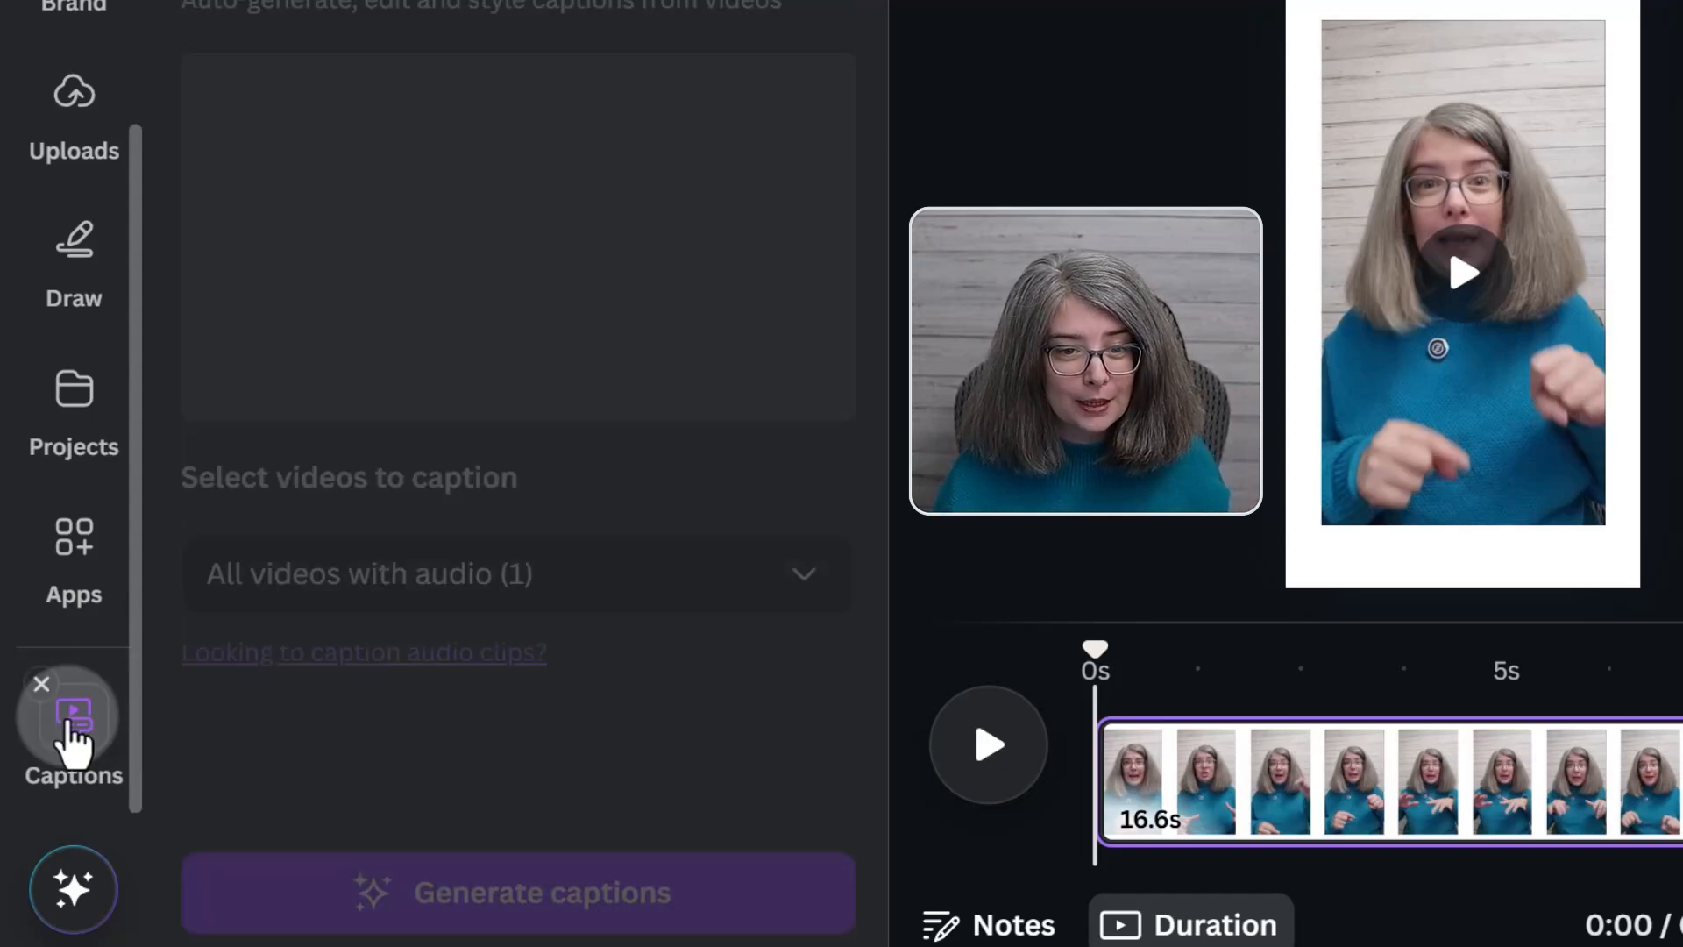
pyautogui.click(40, 684)
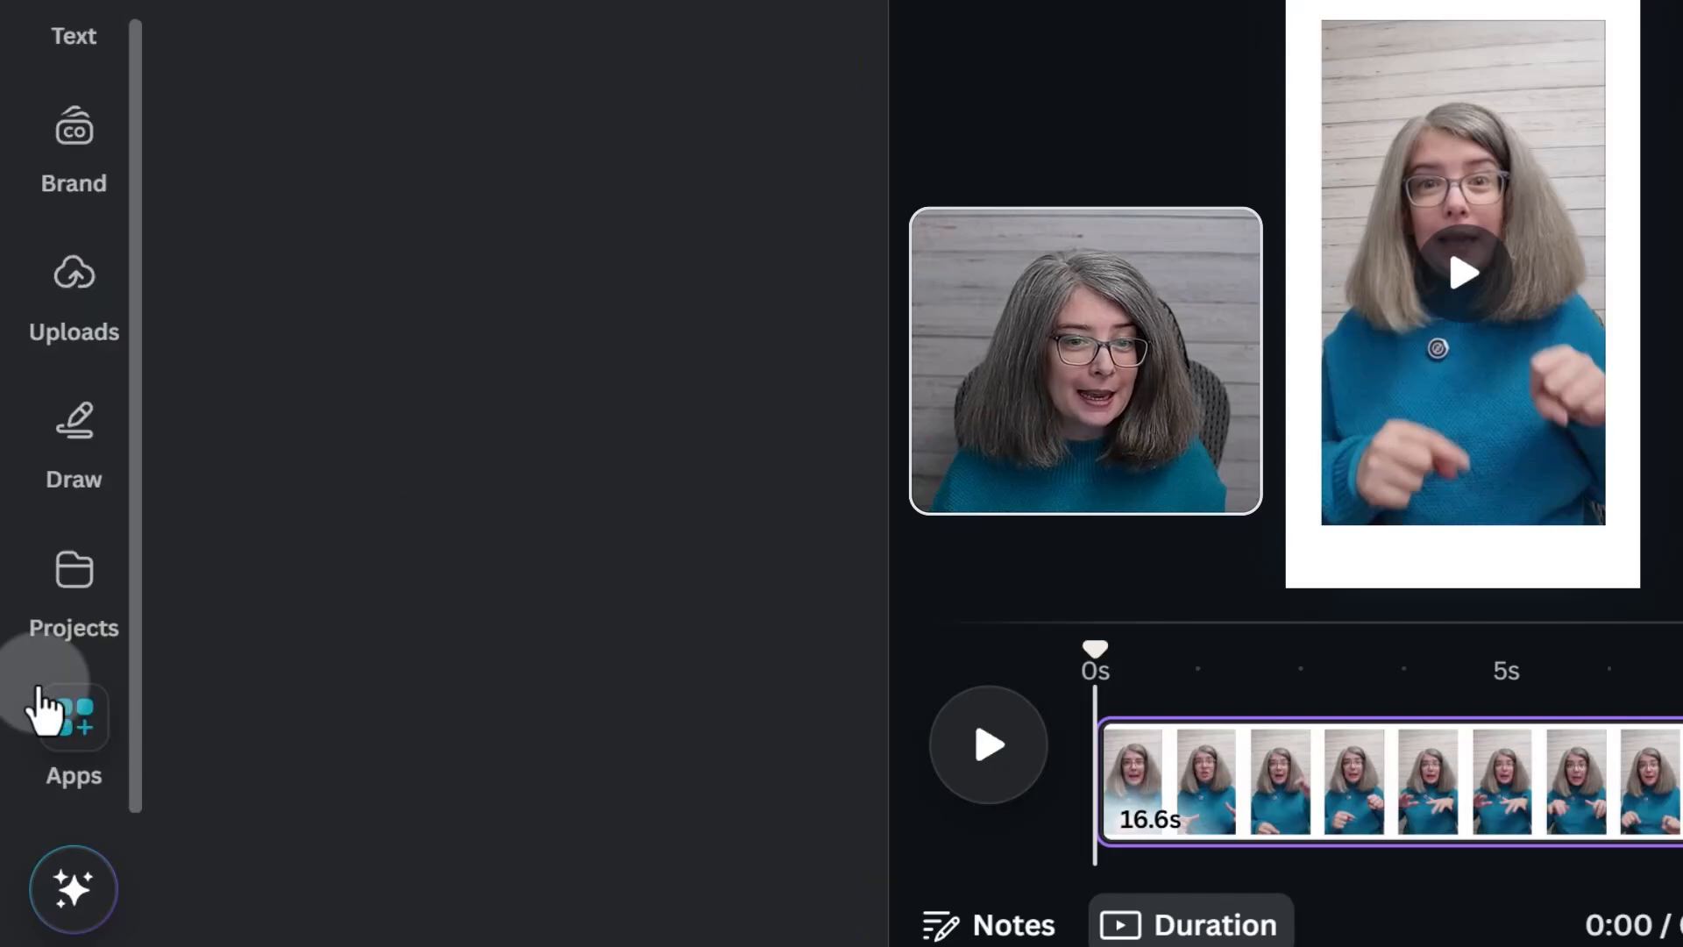
pyautogui.click(40, 692)
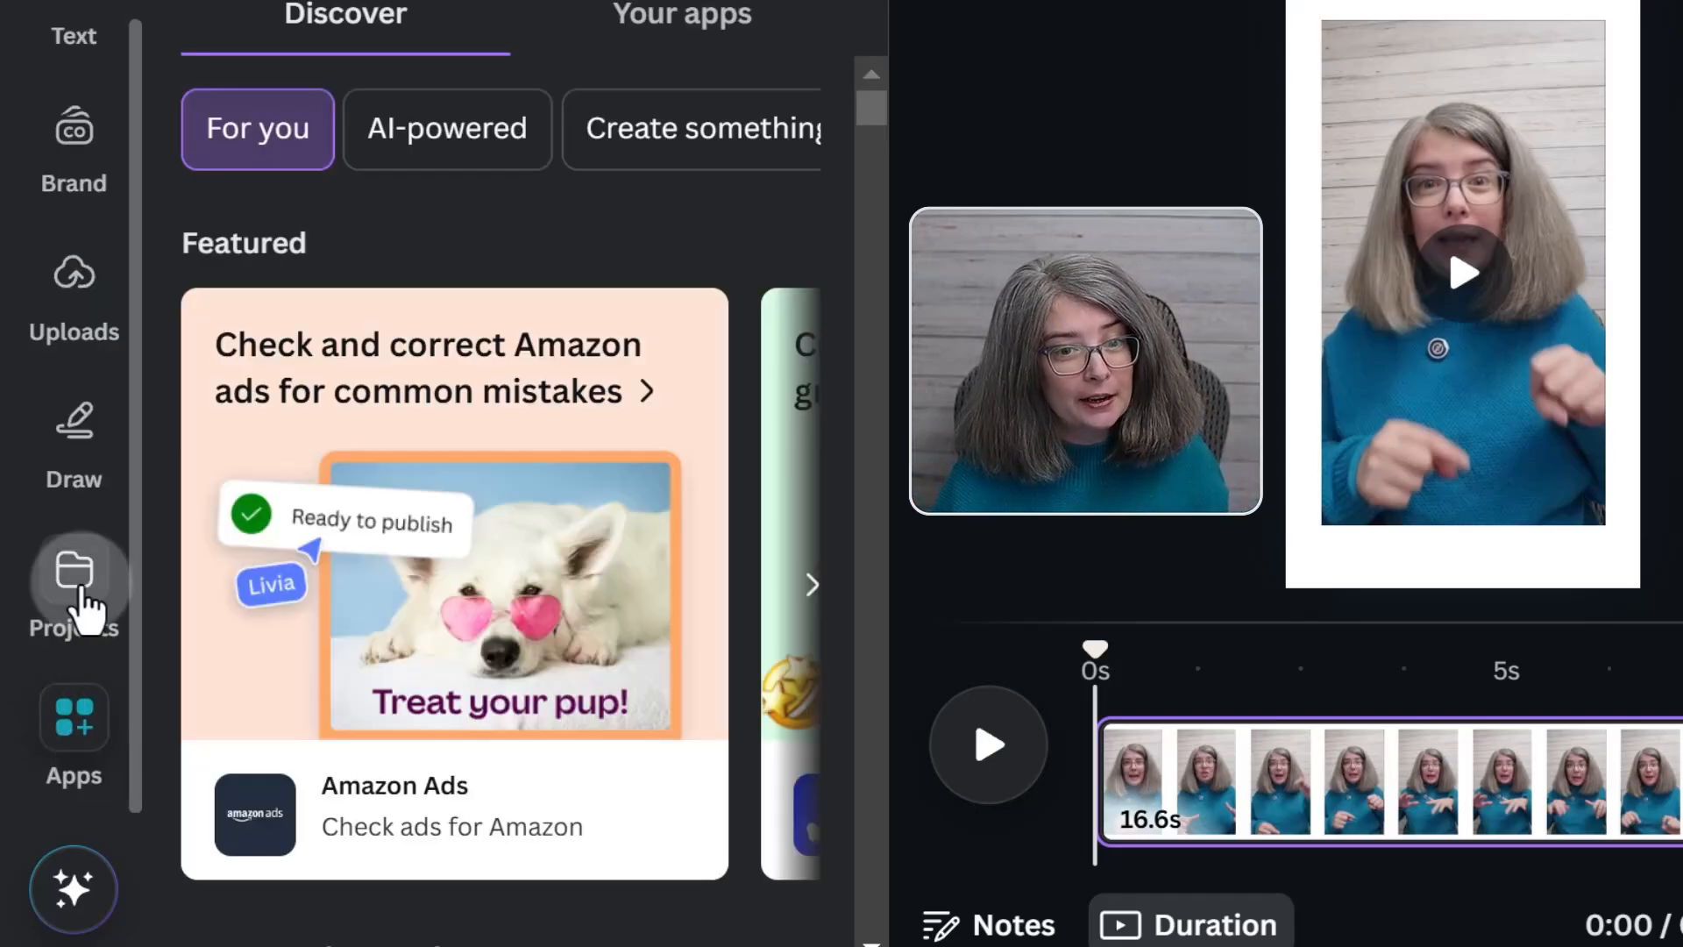
pyautogui.click(59, 736)
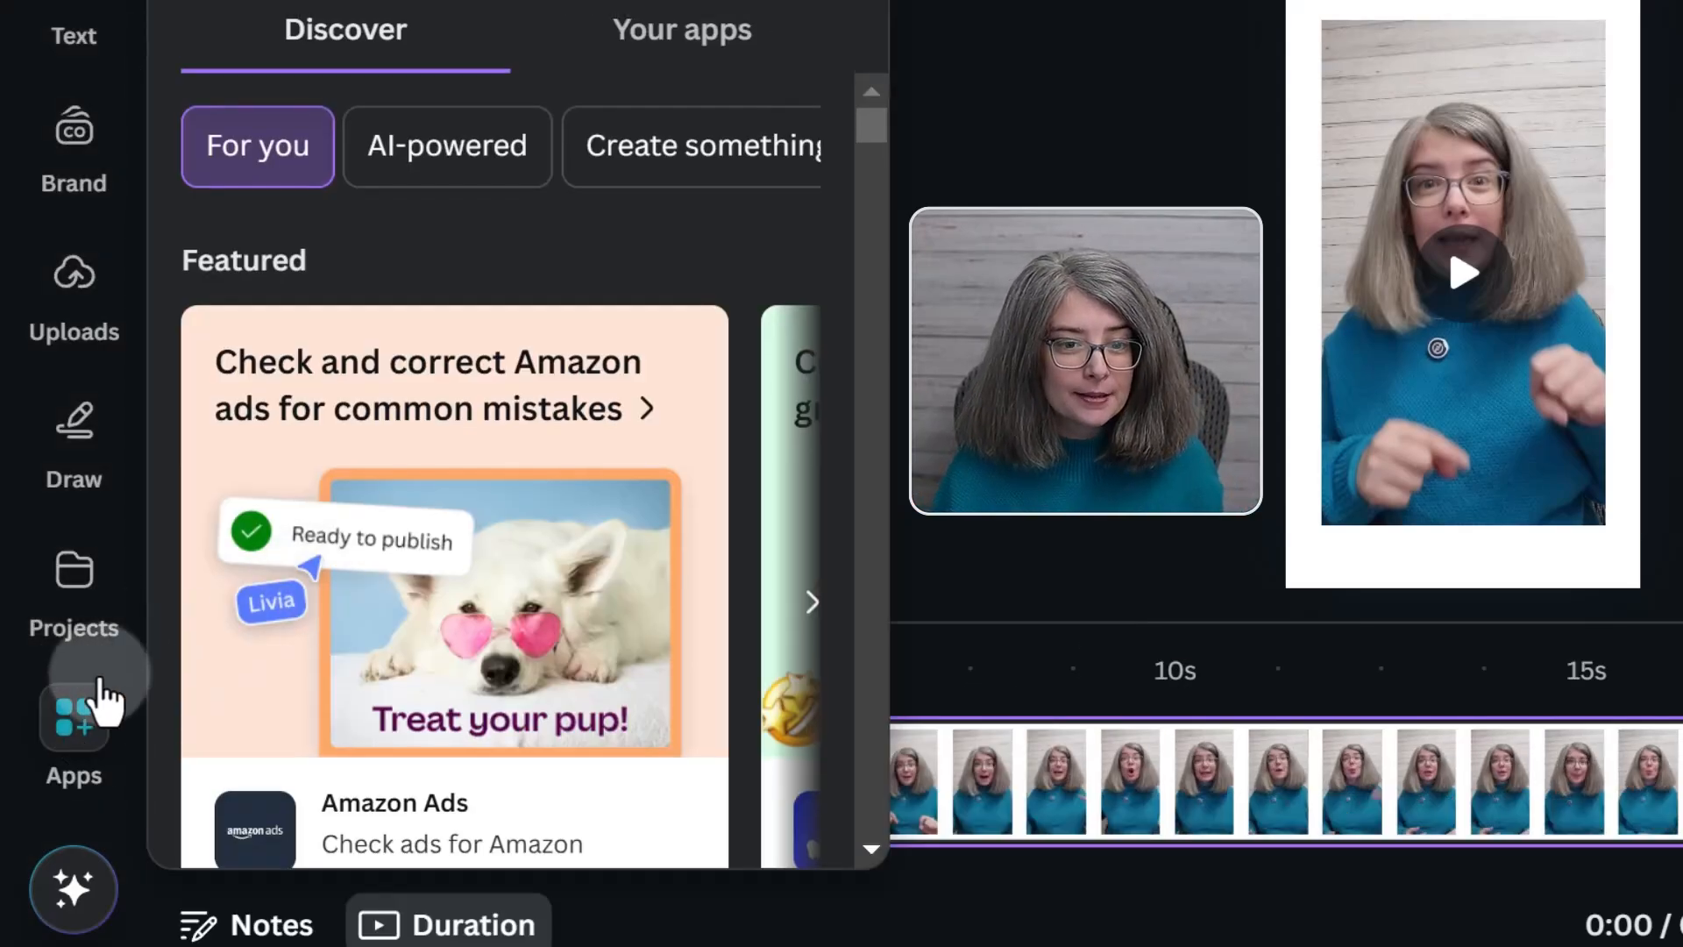
pyautogui.scroll(-10, 312, 639)
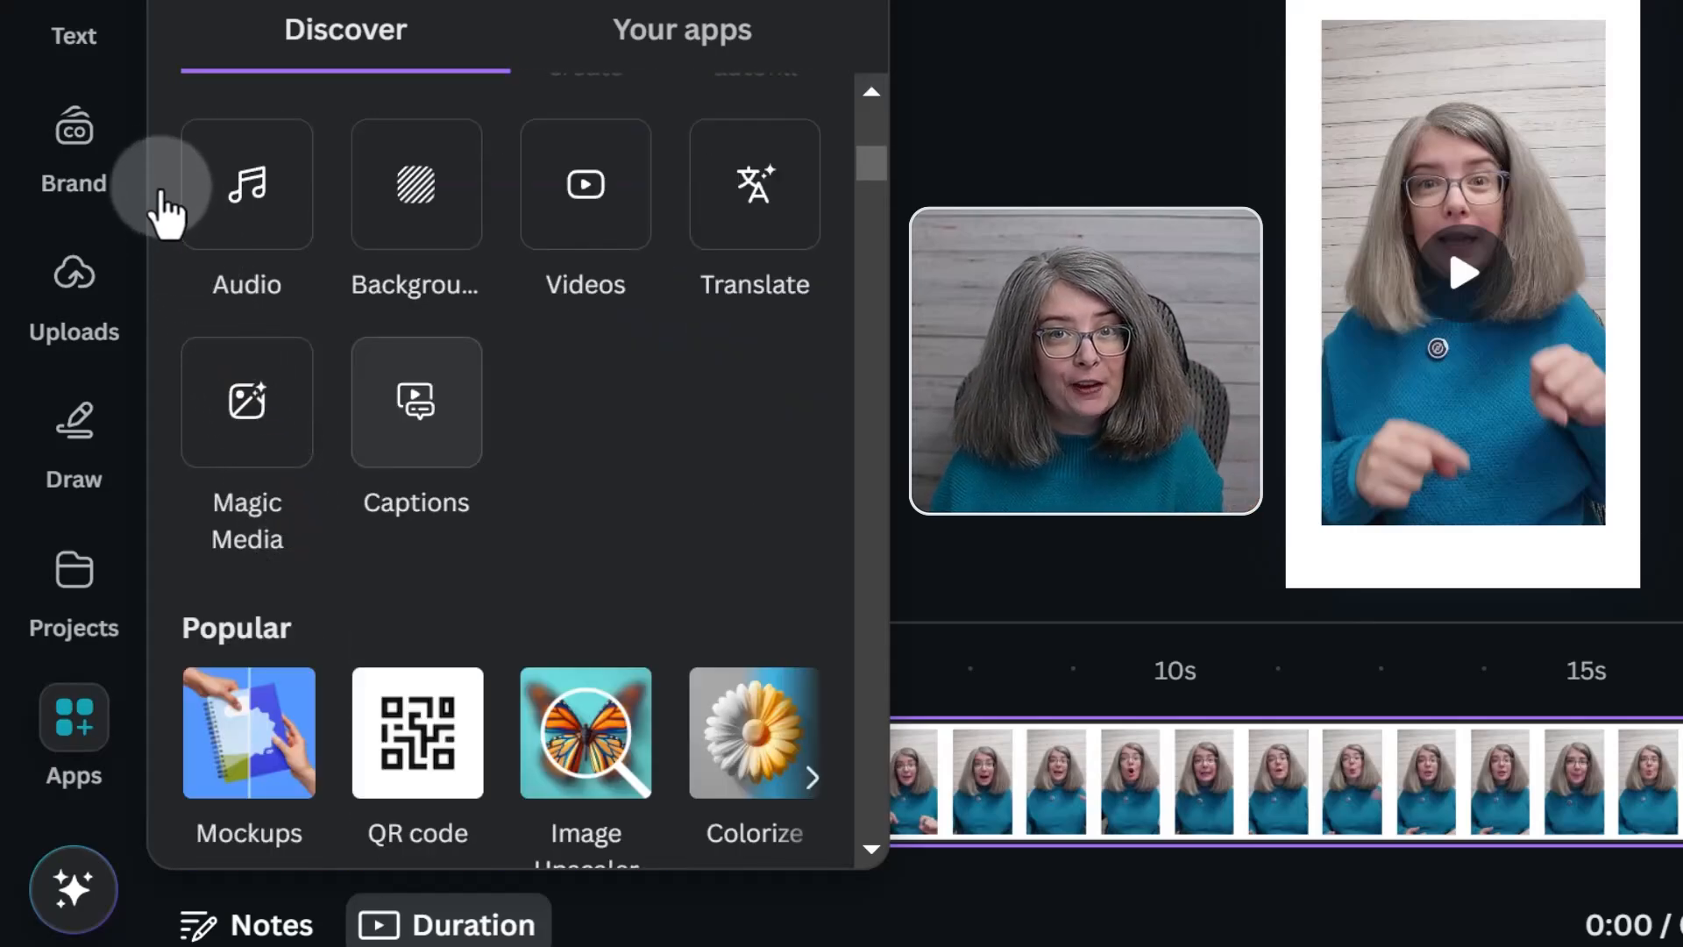
# Generate automatic captions for all videos with audio using the Captions dynamic text
pyautogui.click(77, 37)
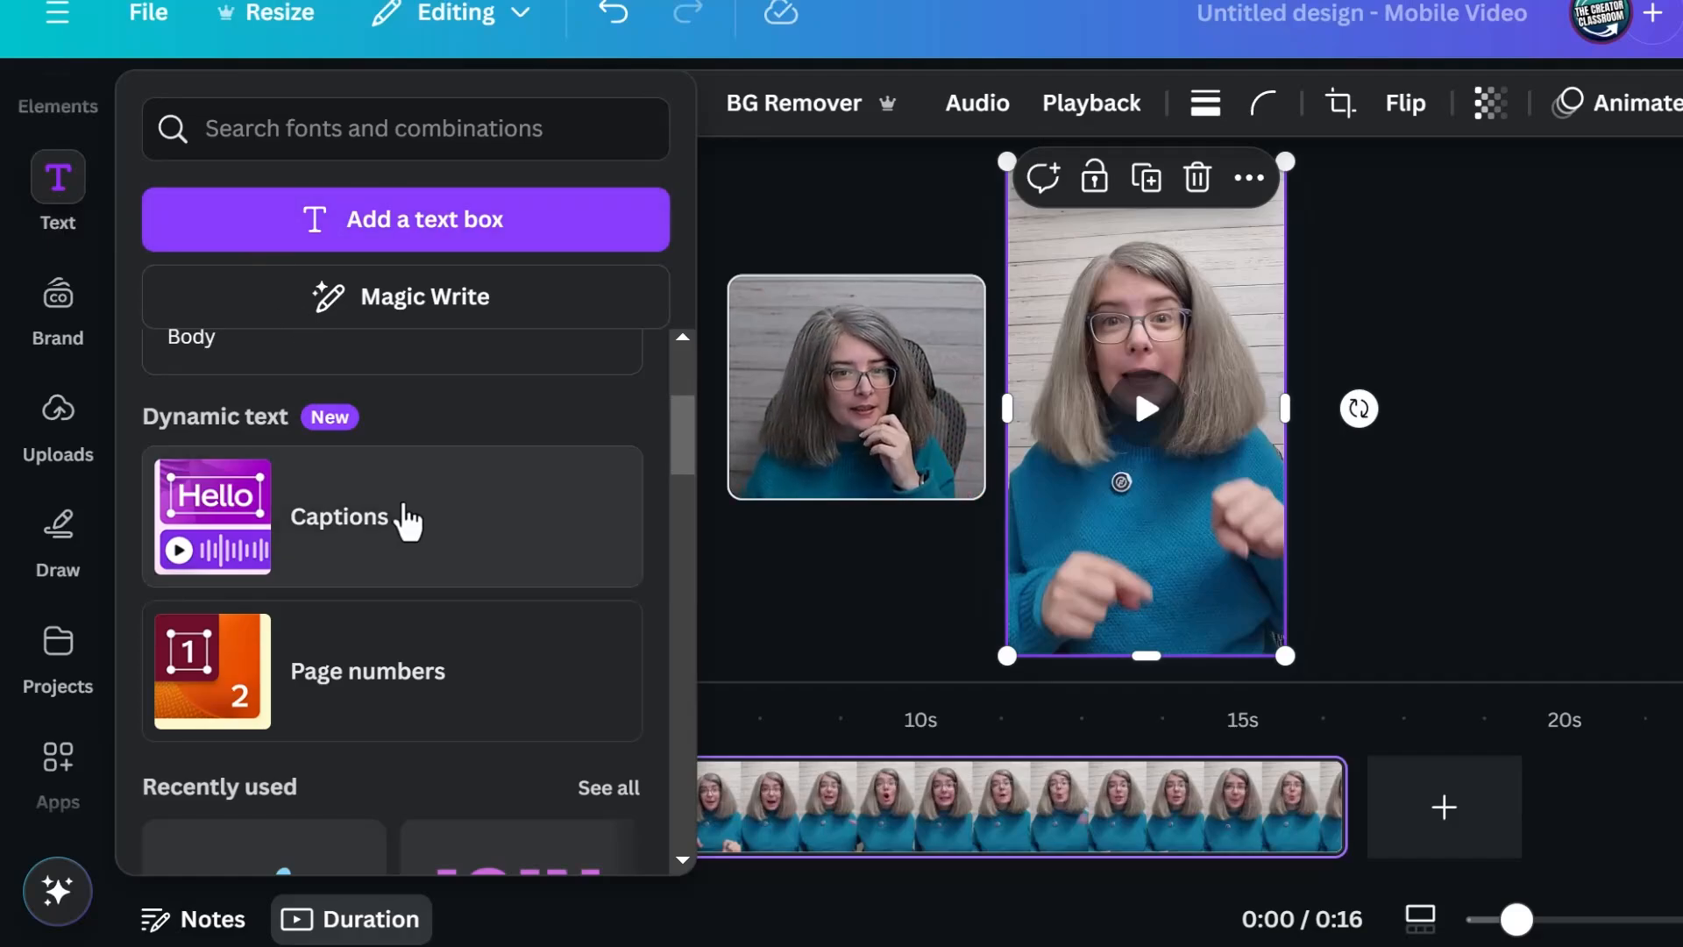
pyautogui.click(404, 512)
pyautogui.click(528, 657)
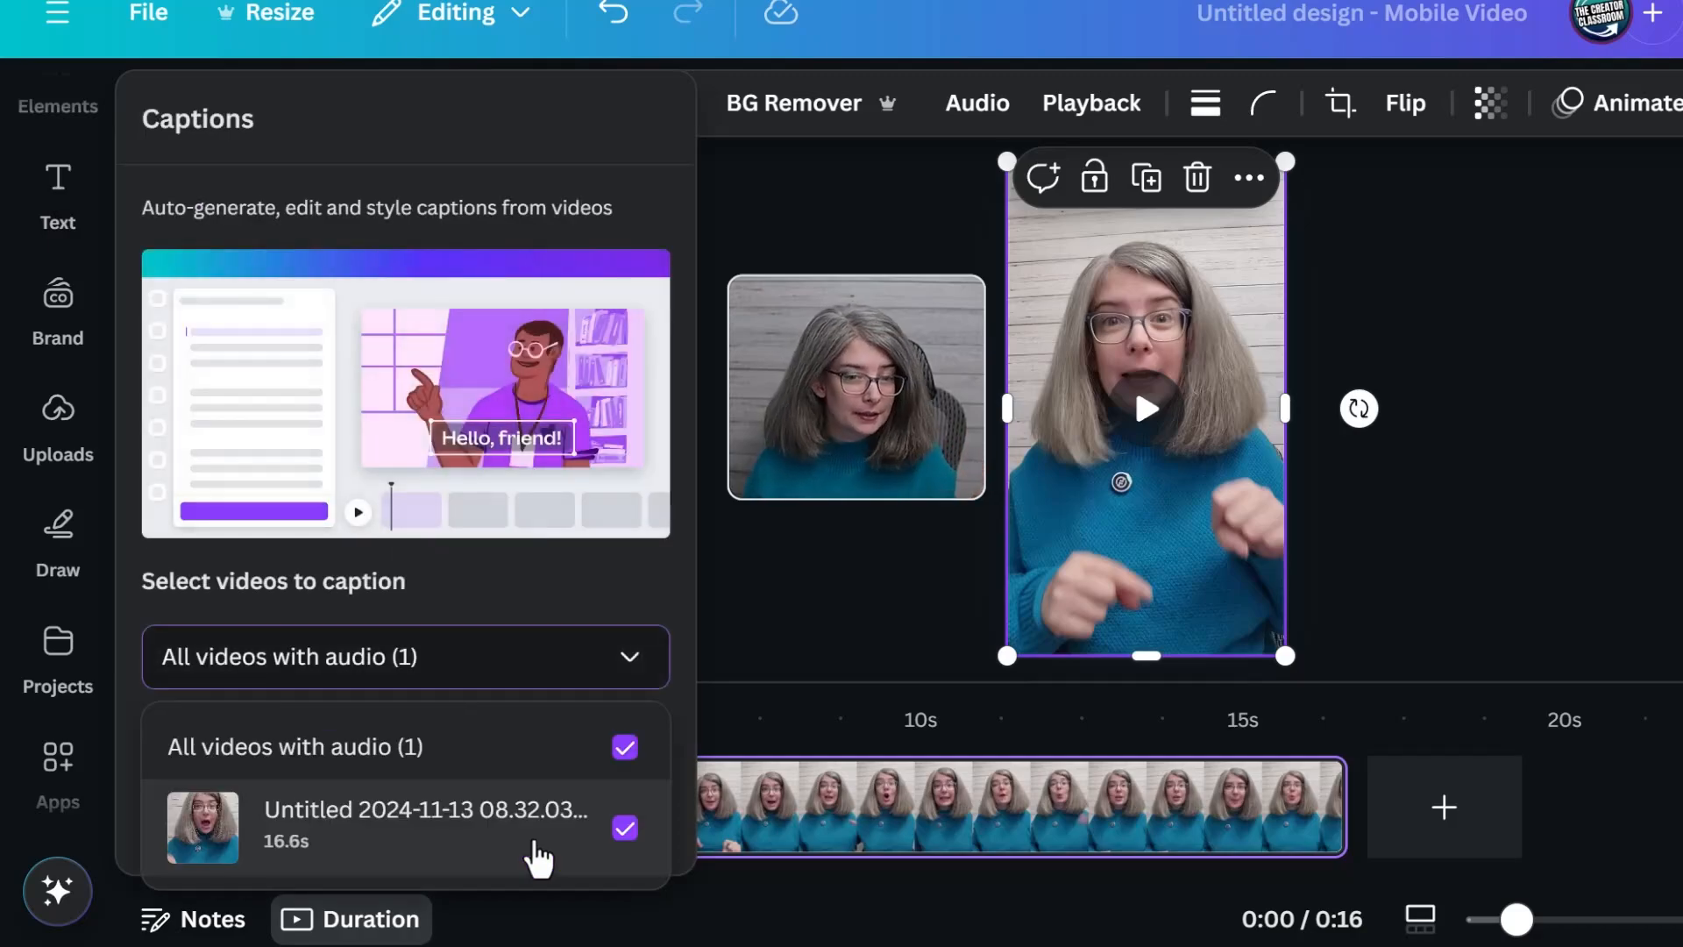
pyautogui.click(524, 581)
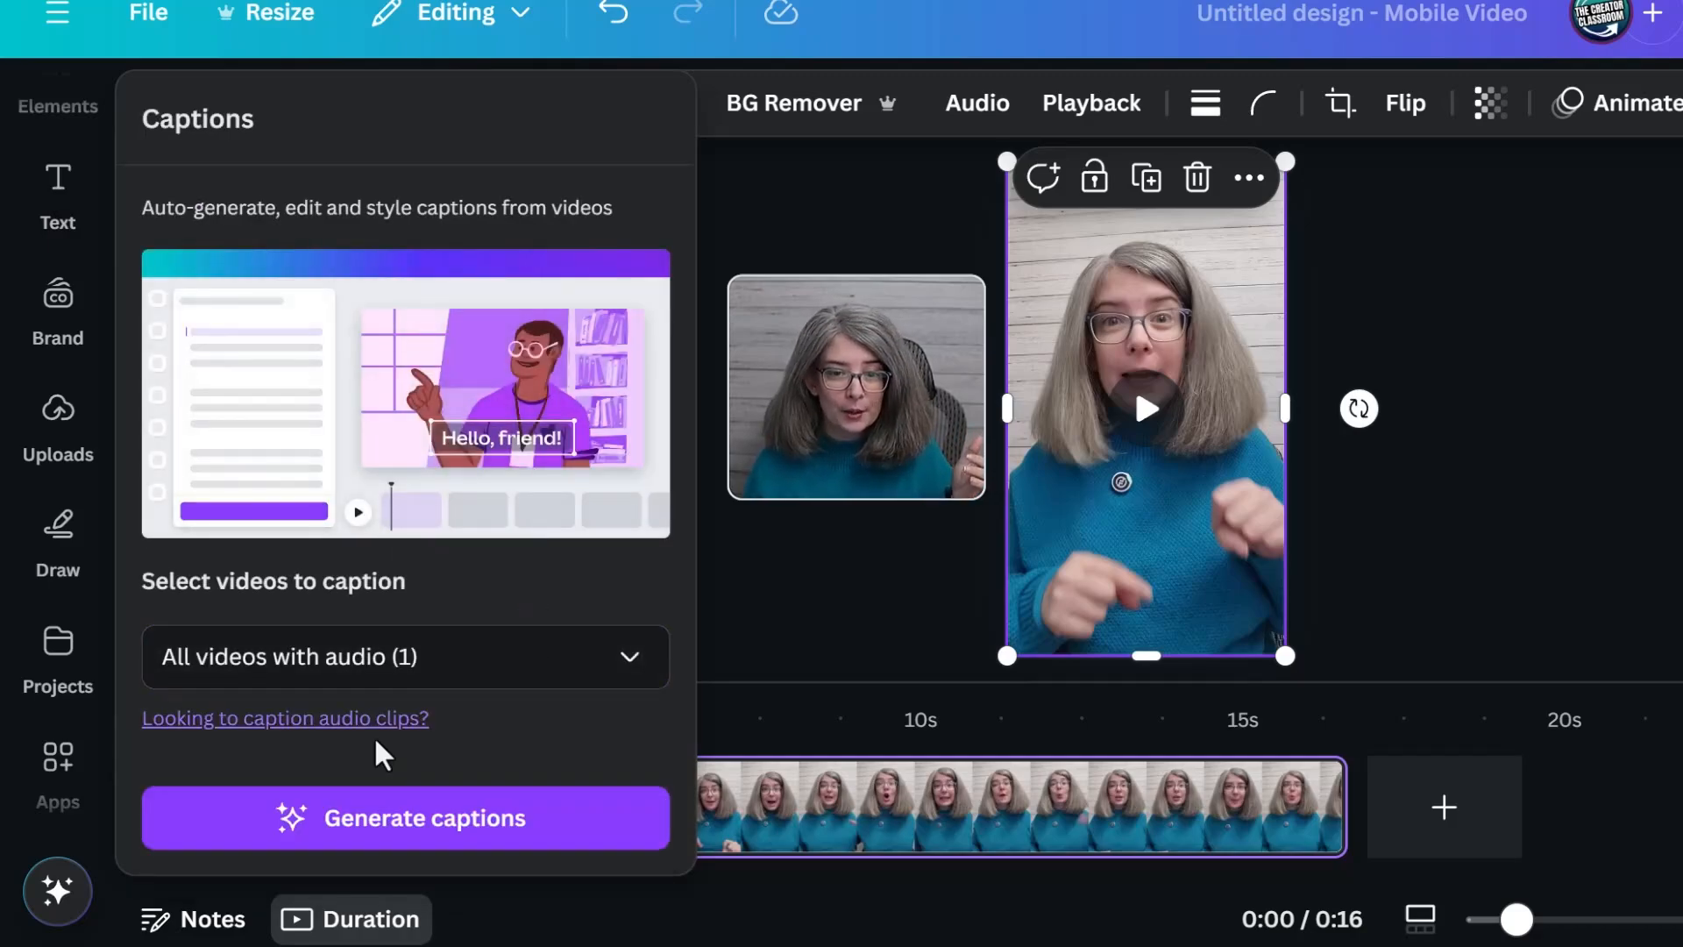
pyautogui.click(501, 828)
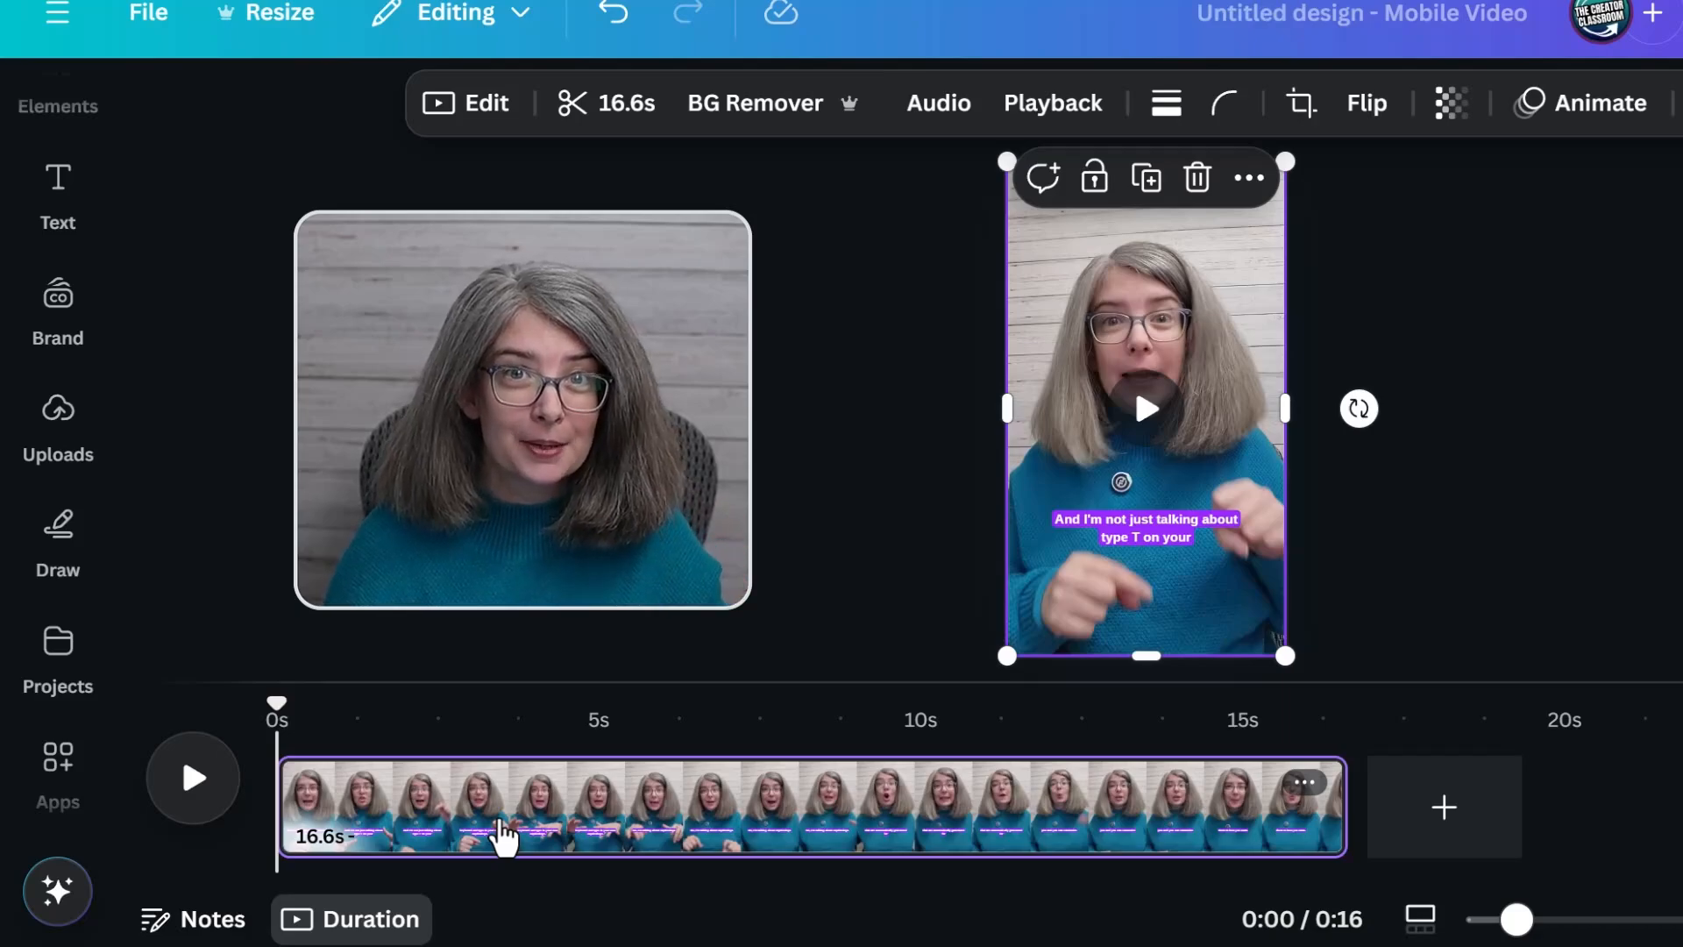
# Play part of the captioned video and move the playhead to about 9 seconds to review the captions
pyautogui.click(174, 790)
pyautogui.click(174, 793)
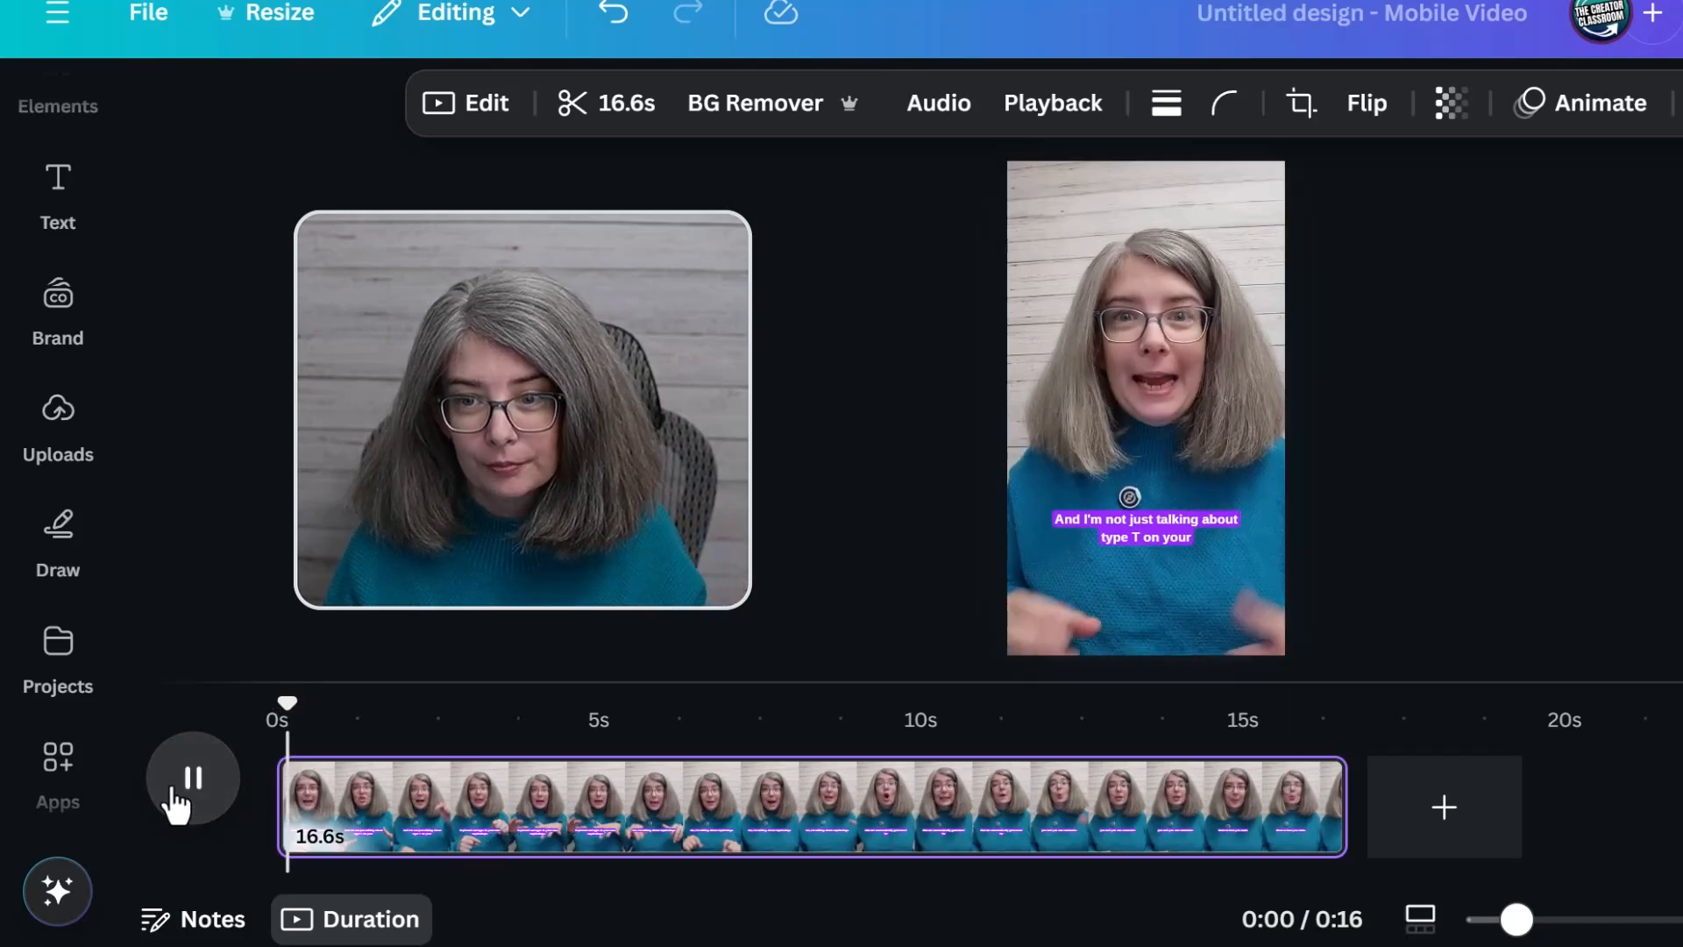
pyautogui.click(176, 793)
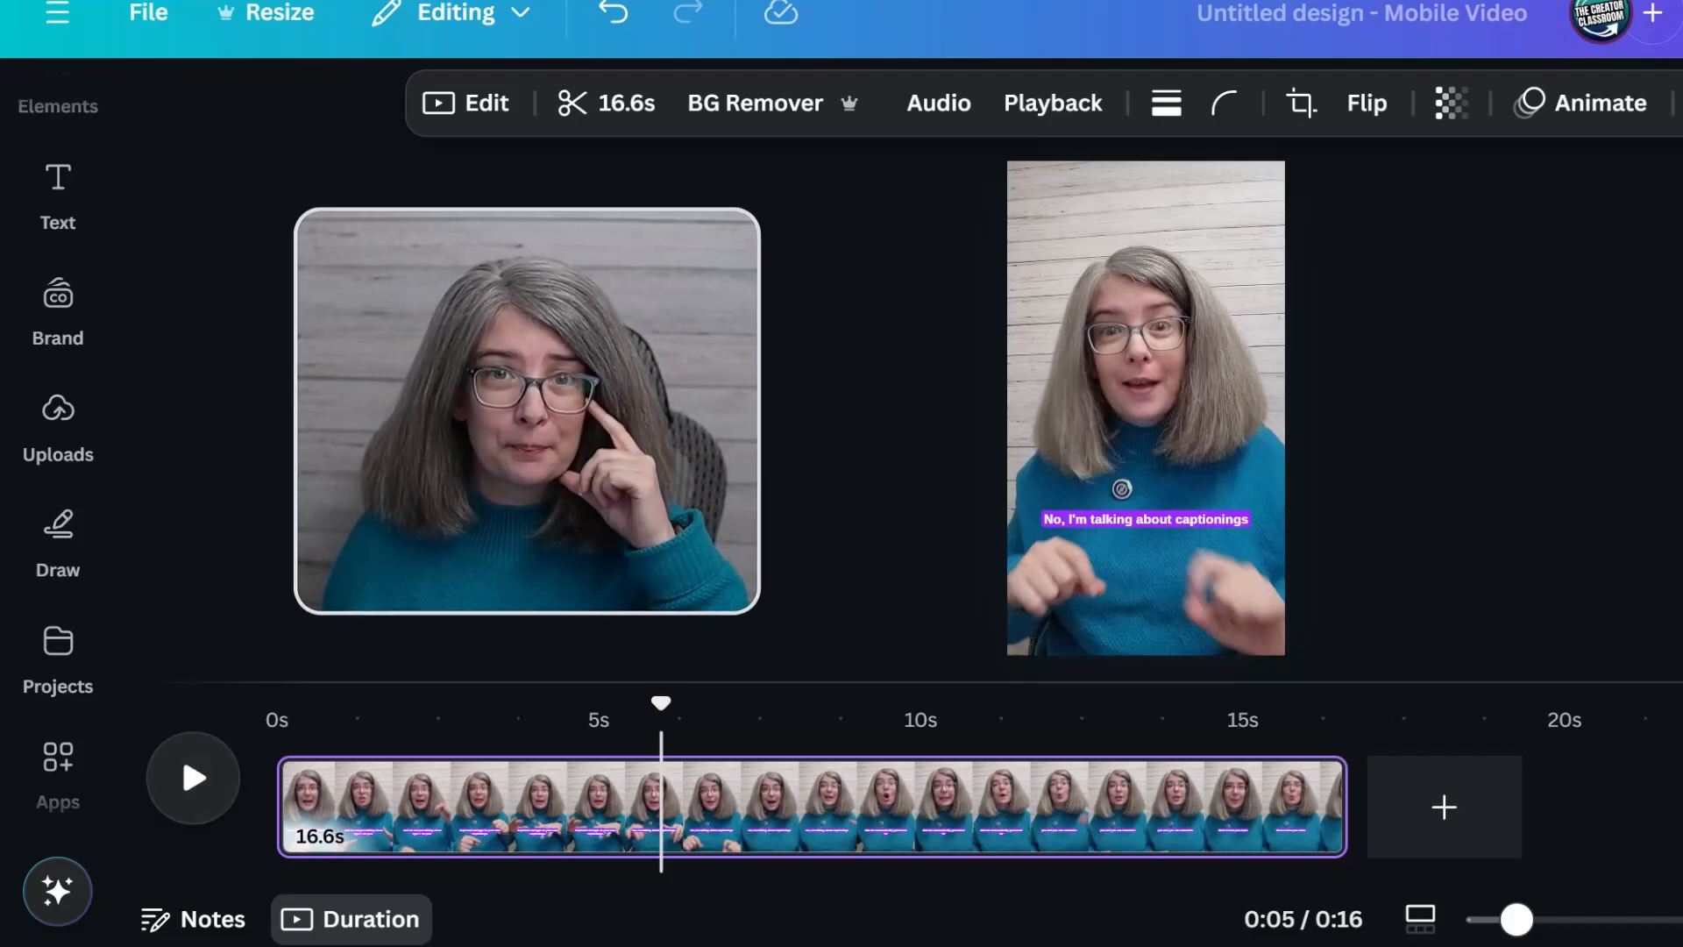
pyautogui.moveTo(661, 703); pyautogui.dragTo(868, 714)
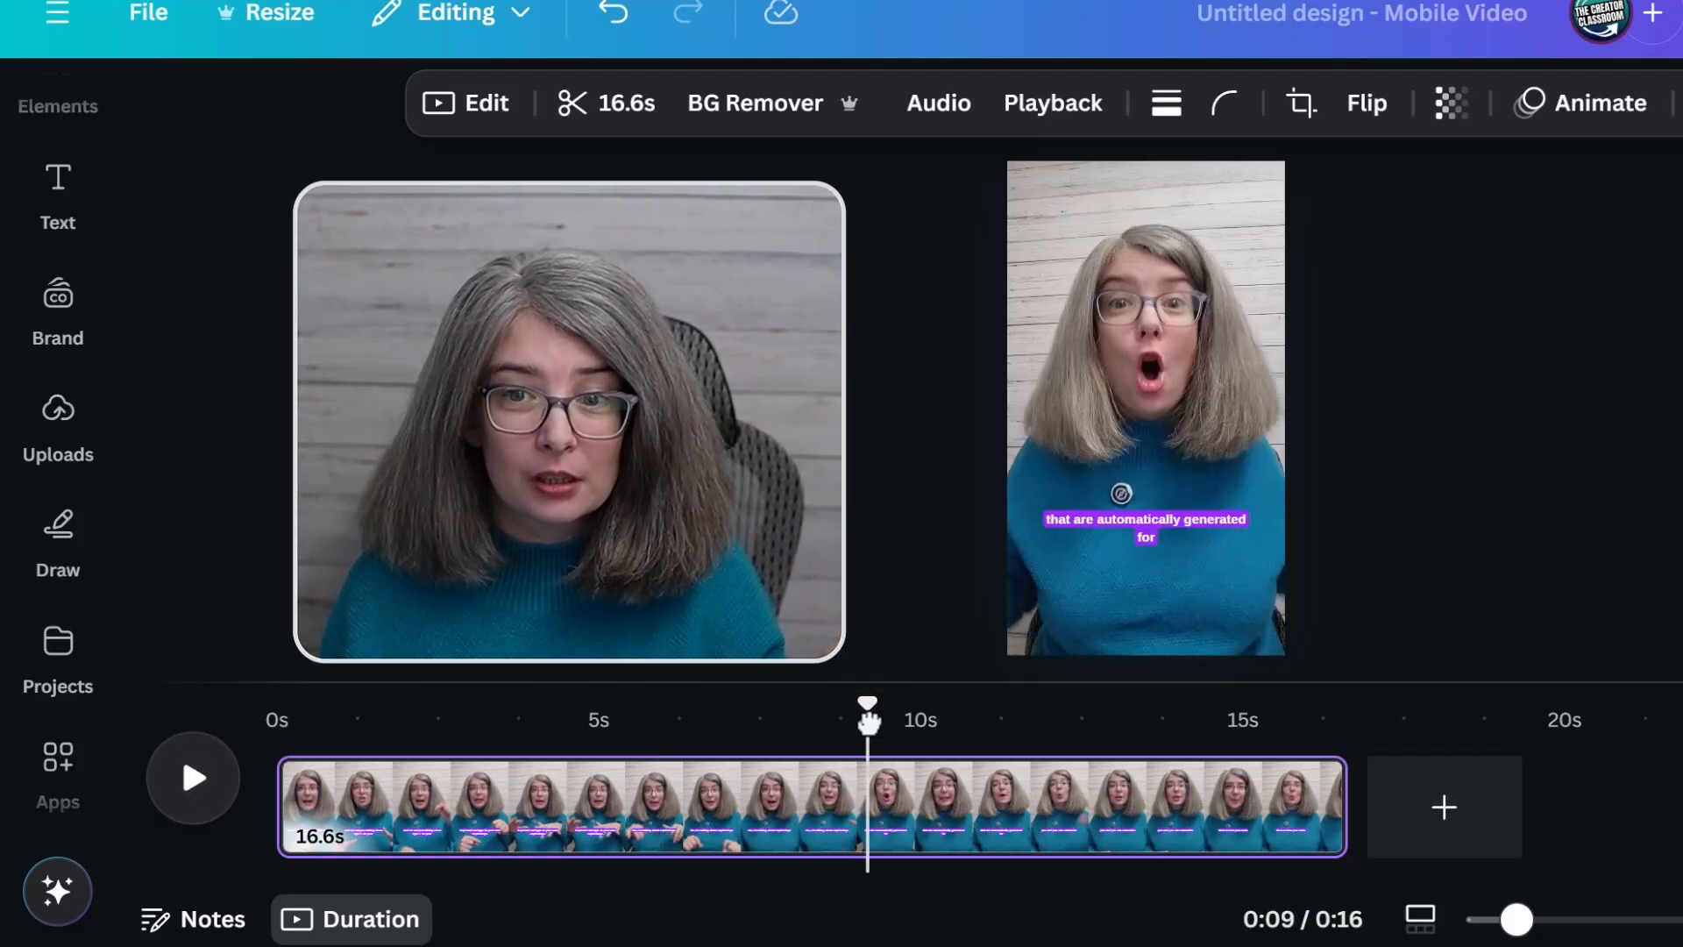
# Try the Alibaba Sans font on the video's captions and undo the font change
pyautogui.moveTo(1516, 920); pyautogui.dragTo(1593, 926)
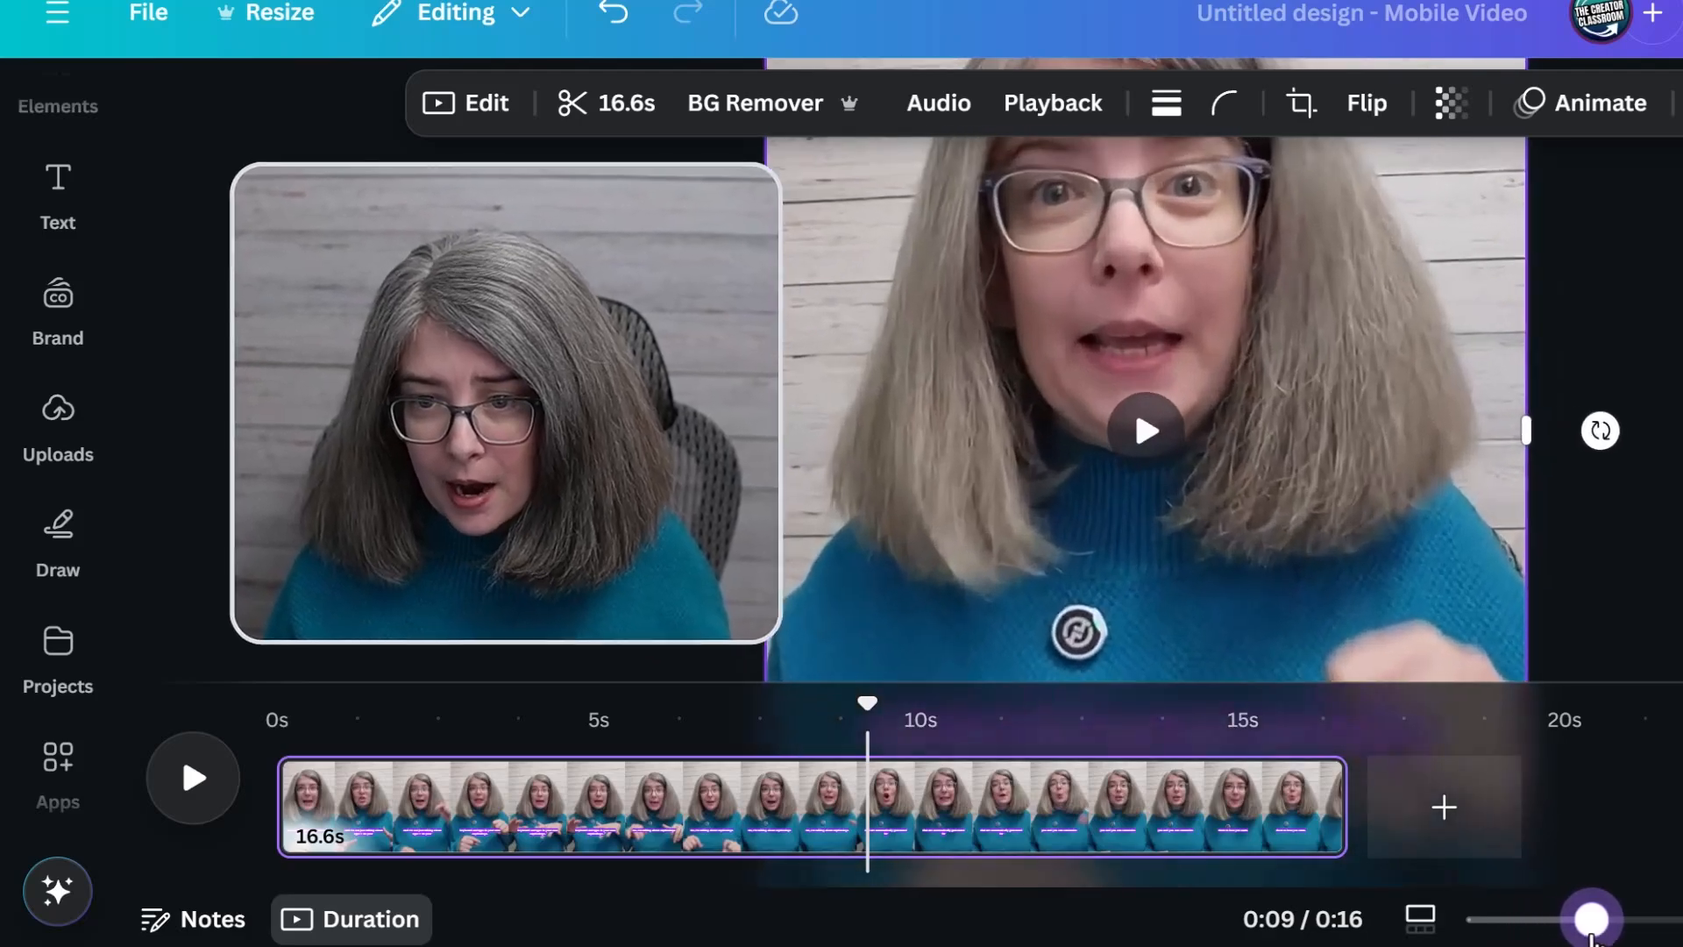
pyautogui.scroll(-5, 1544, 504)
pyautogui.moveTo(1321, 445)
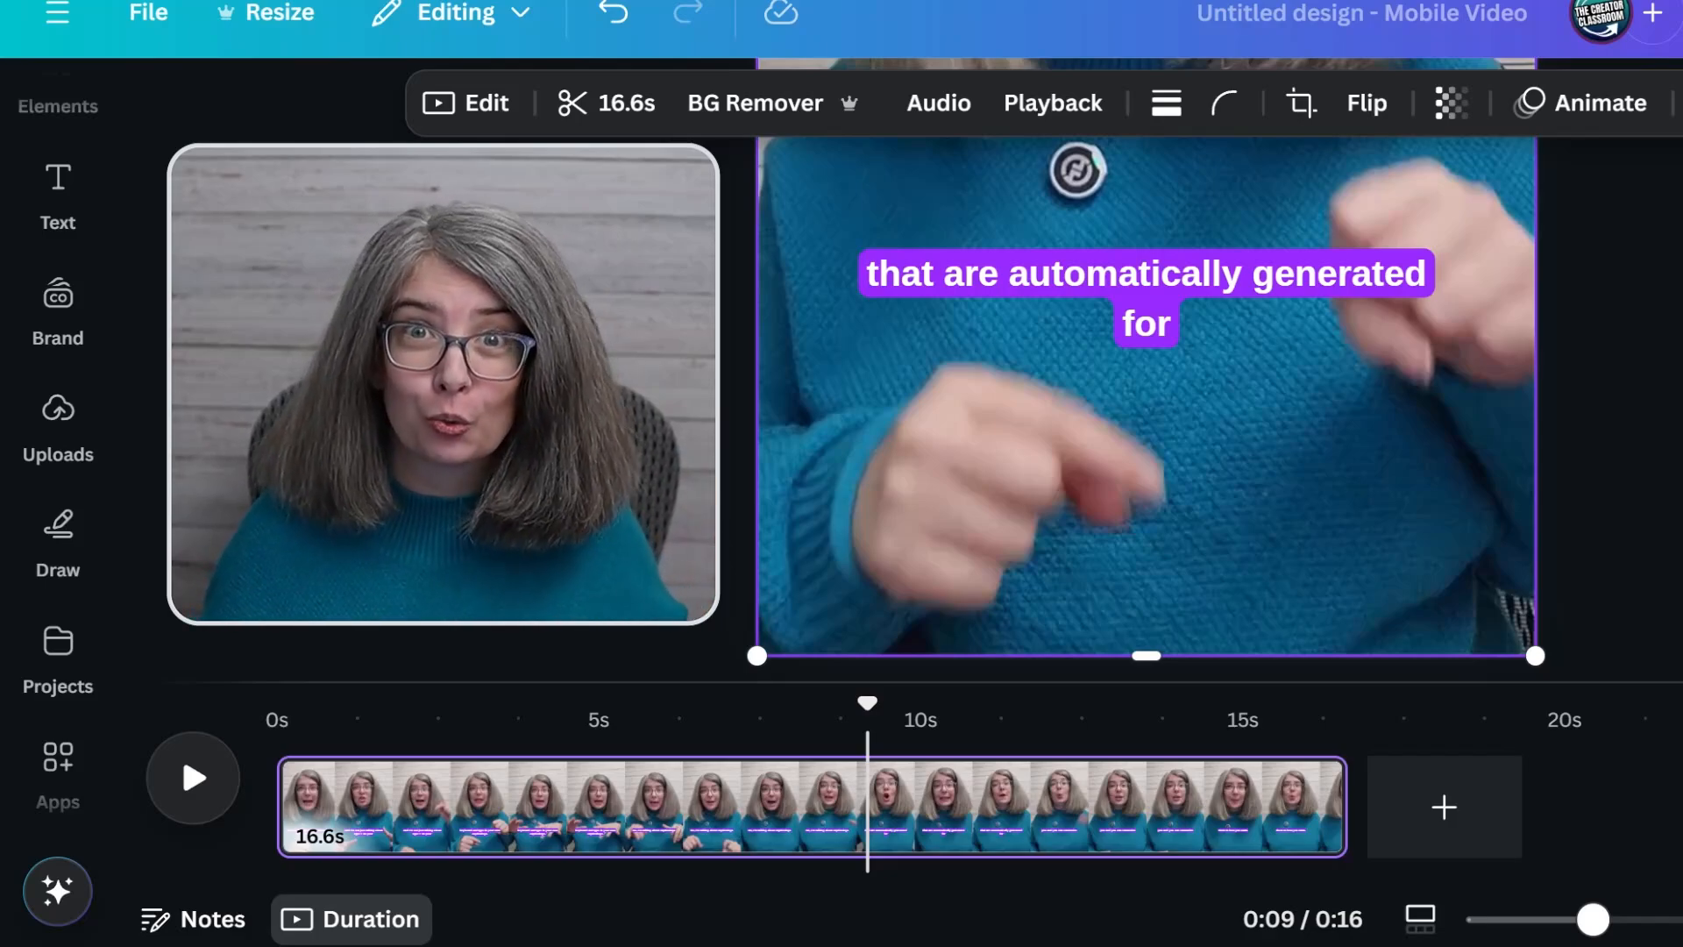
pyautogui.click(1170, 329)
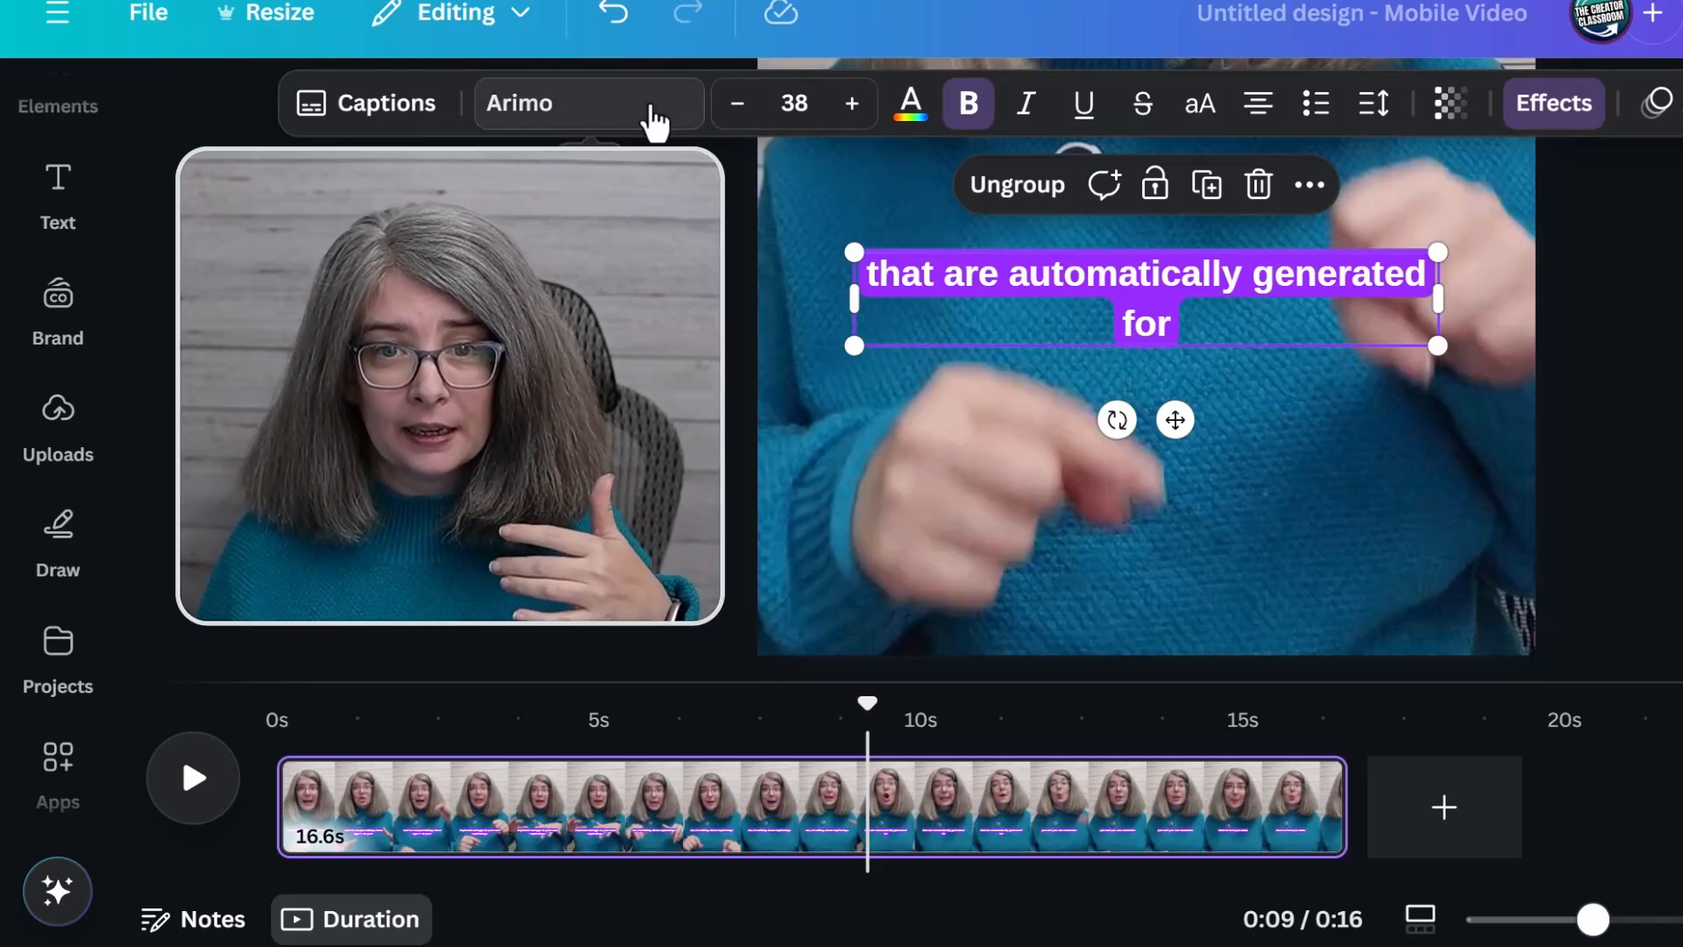
pyautogui.click(655, 120)
pyautogui.scroll(-5, 302, 513)
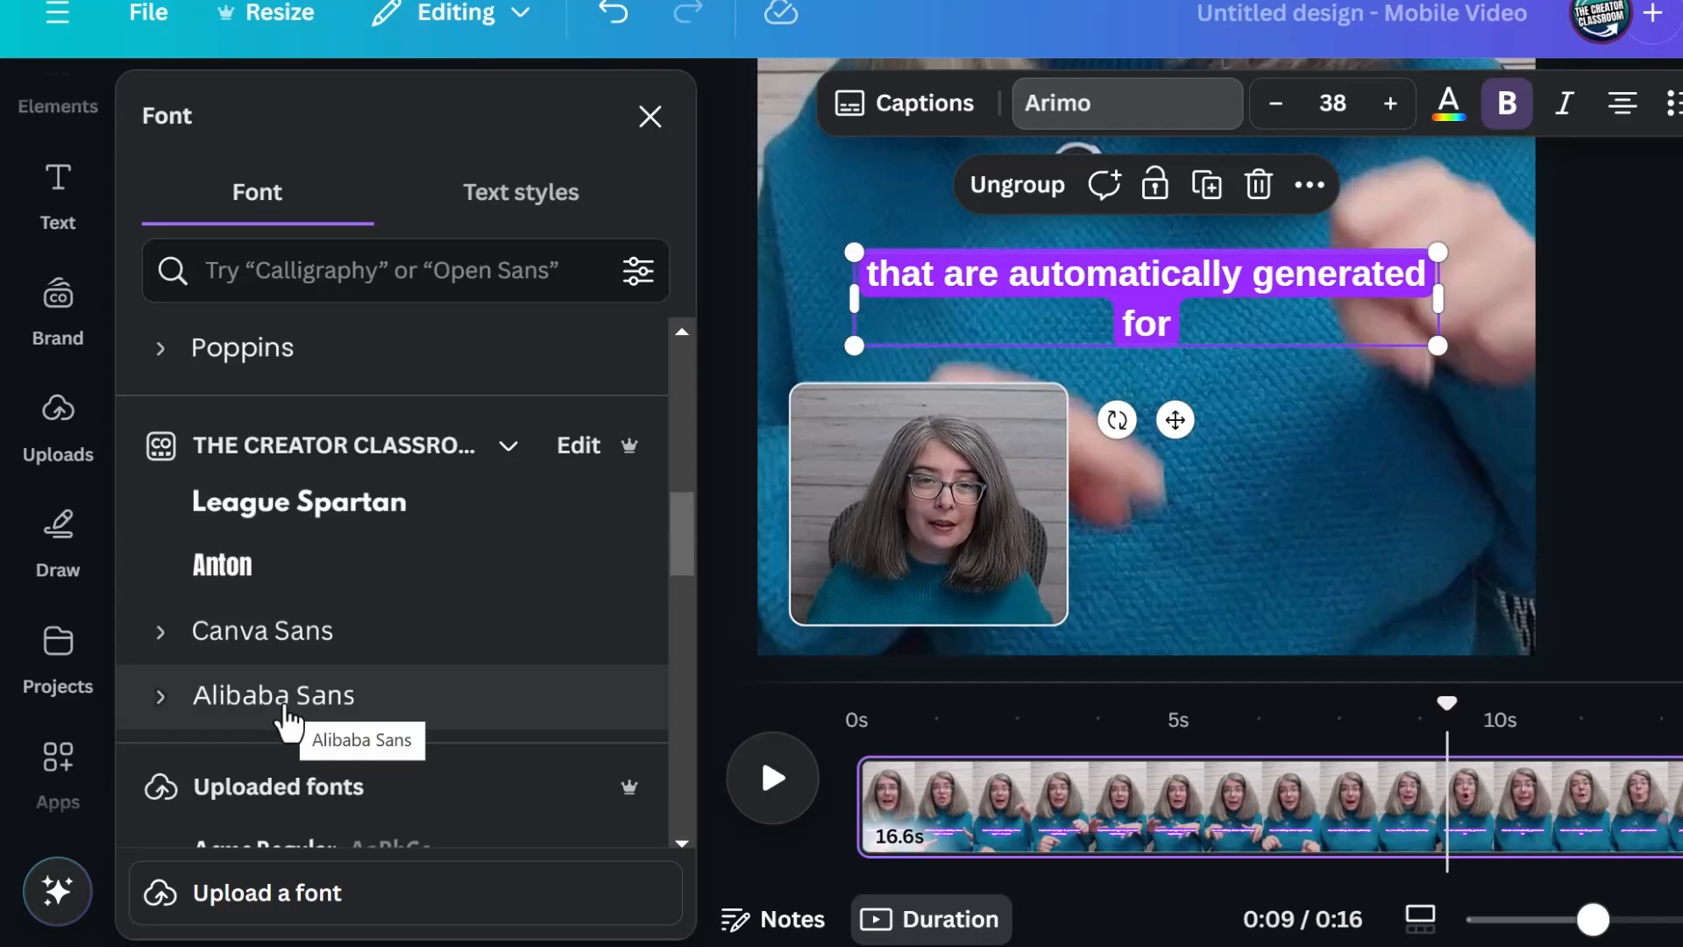
pyautogui.click(283, 710)
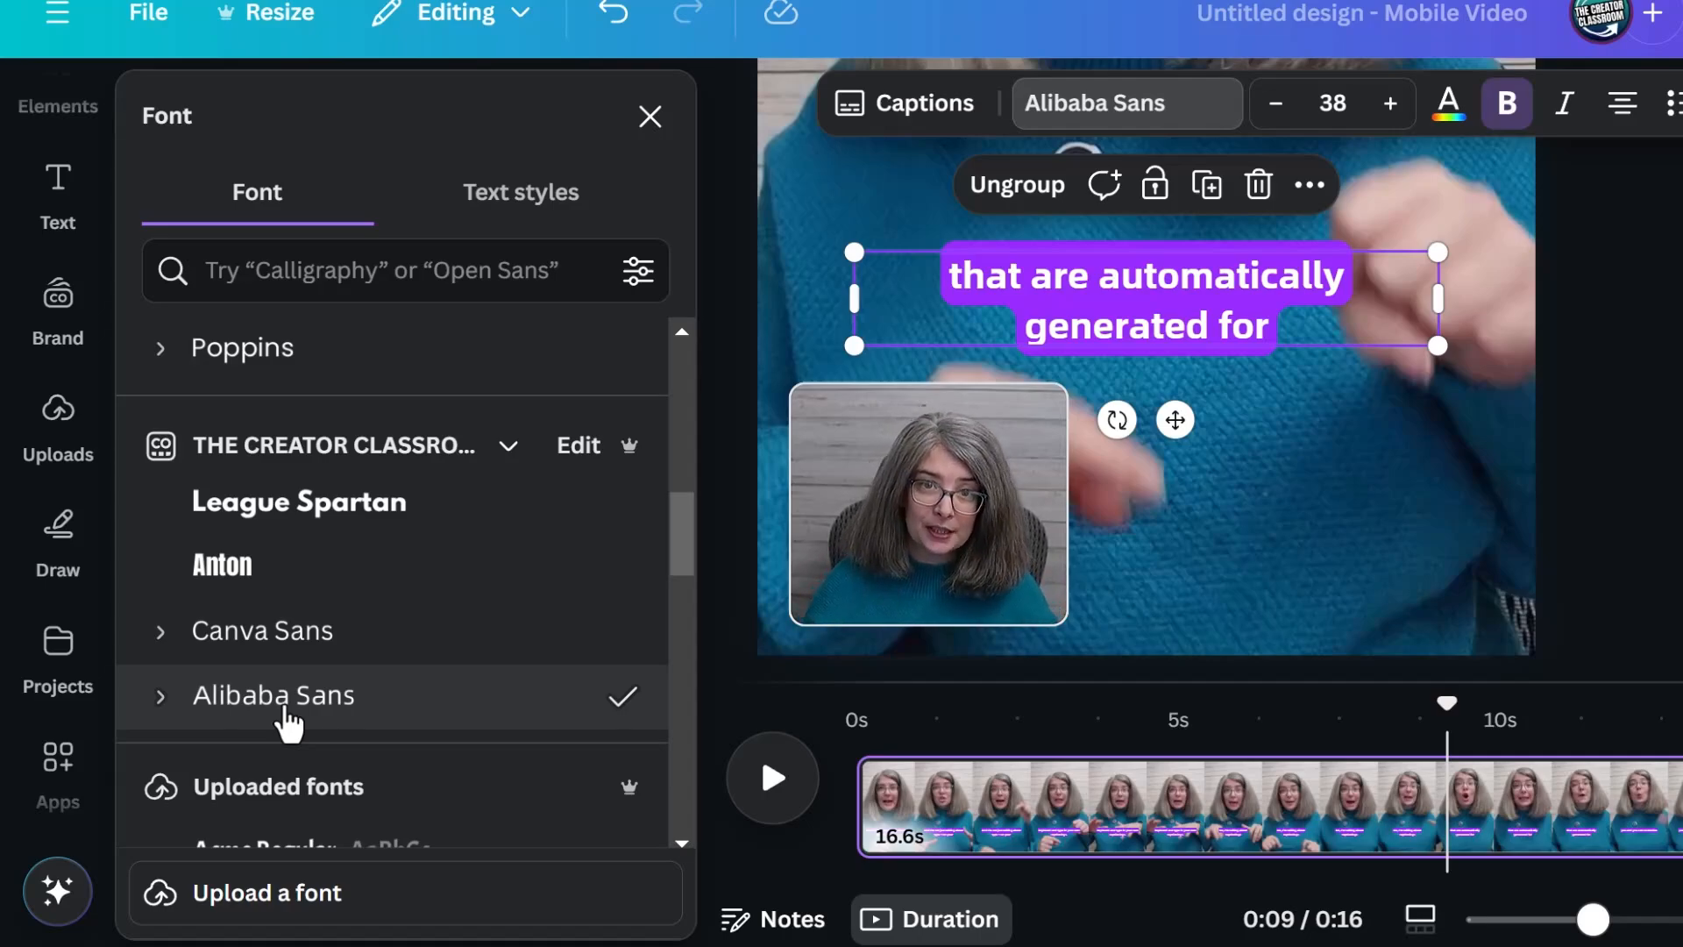
pyautogui.hotkey('ctrl', 'z')
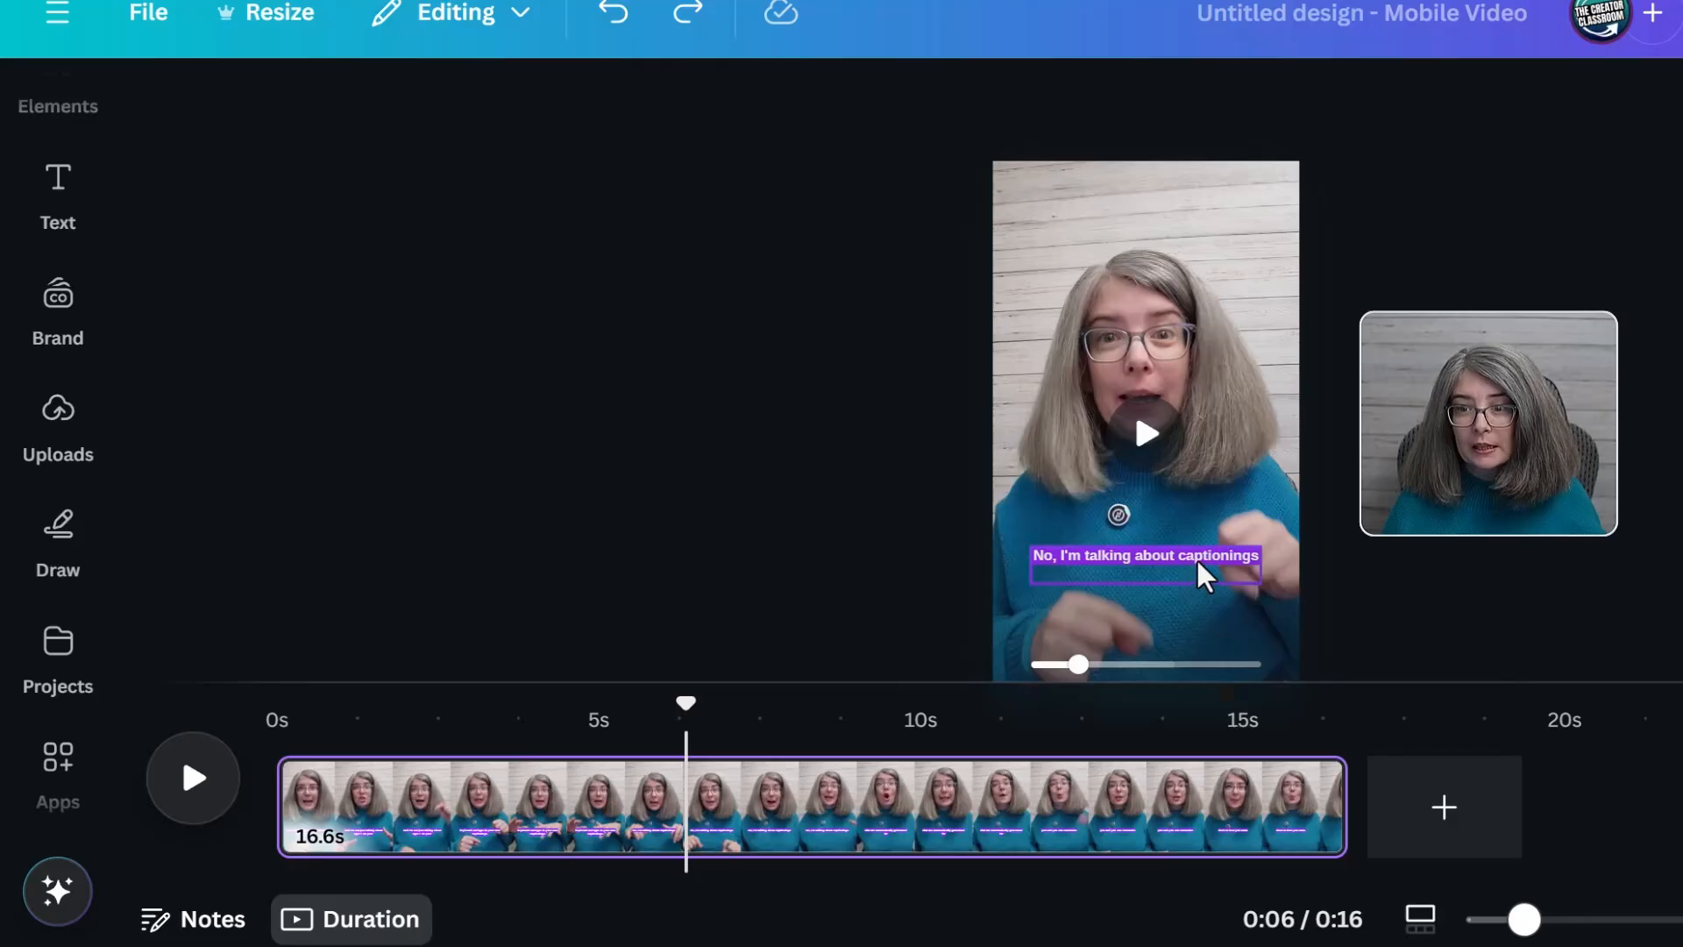
# Open the caption list and insert a line break before "about" in the first caption
pyautogui.click(1201, 571)
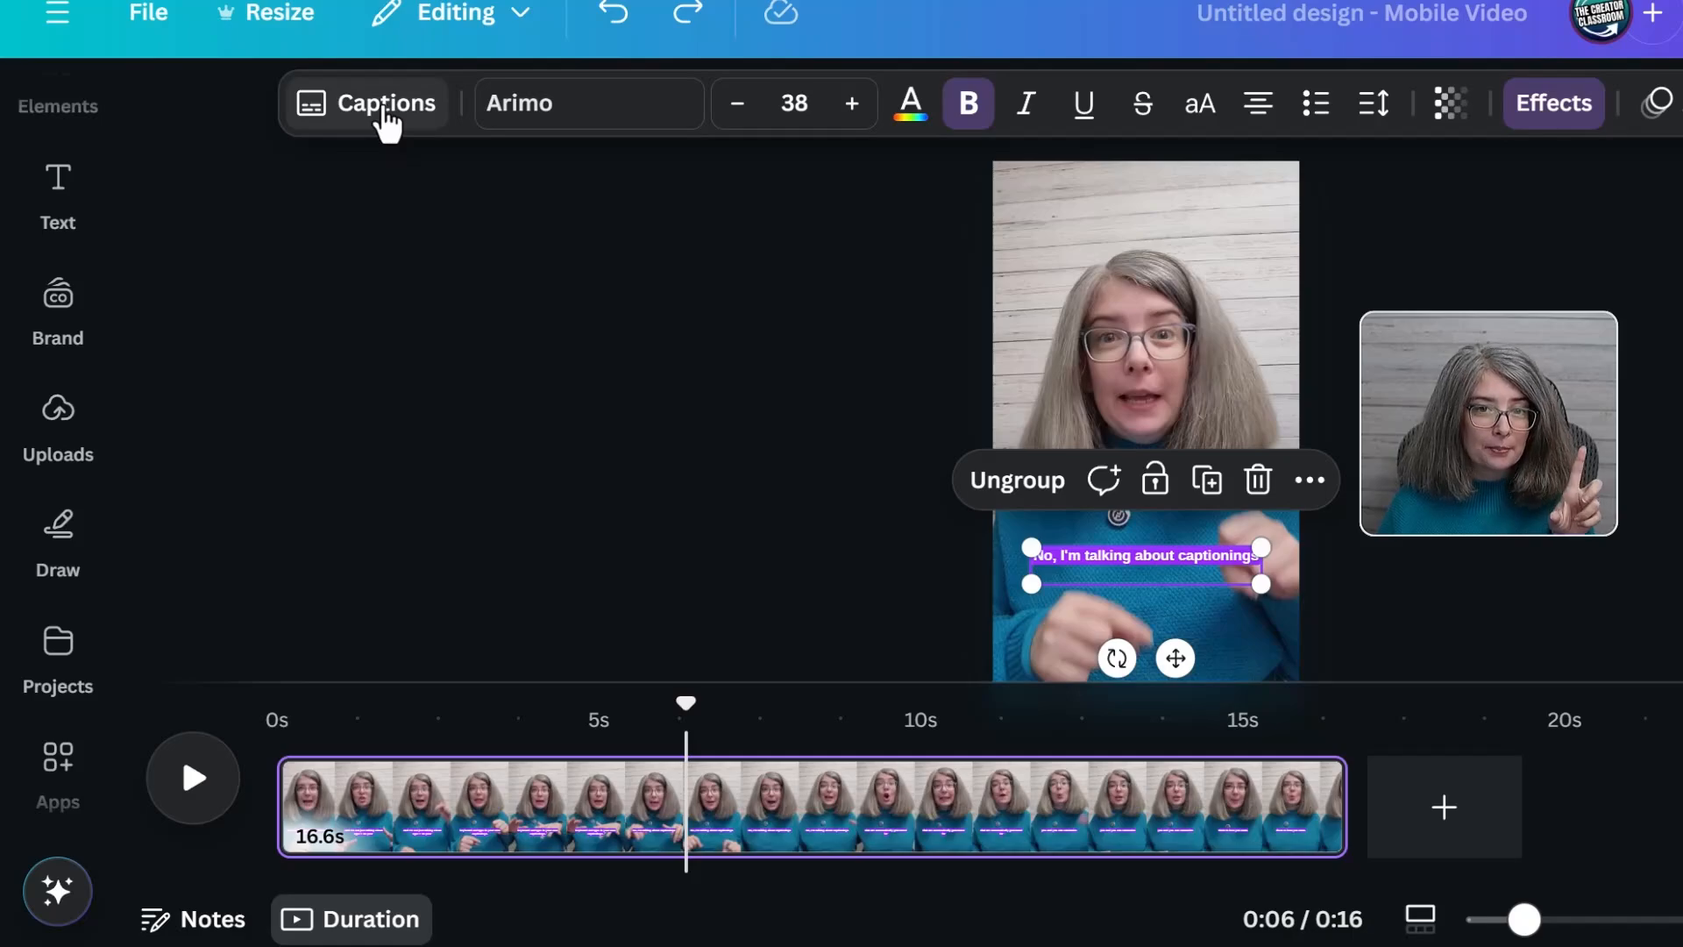
pyautogui.click(384, 105)
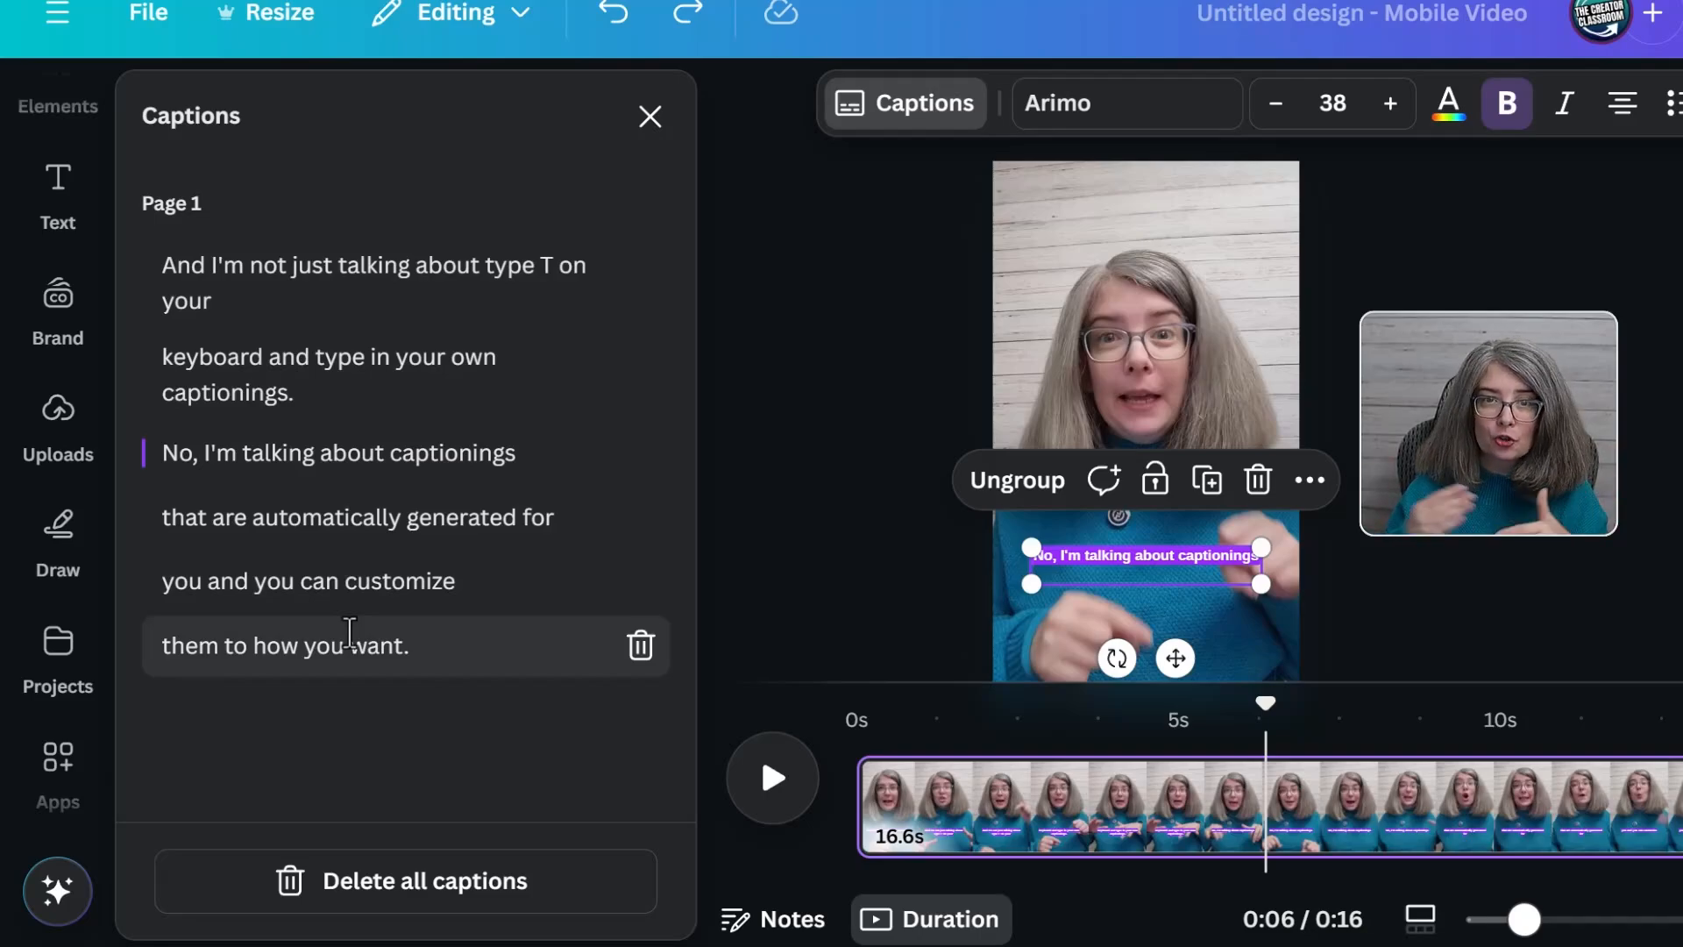
pyautogui.click(416, 265)
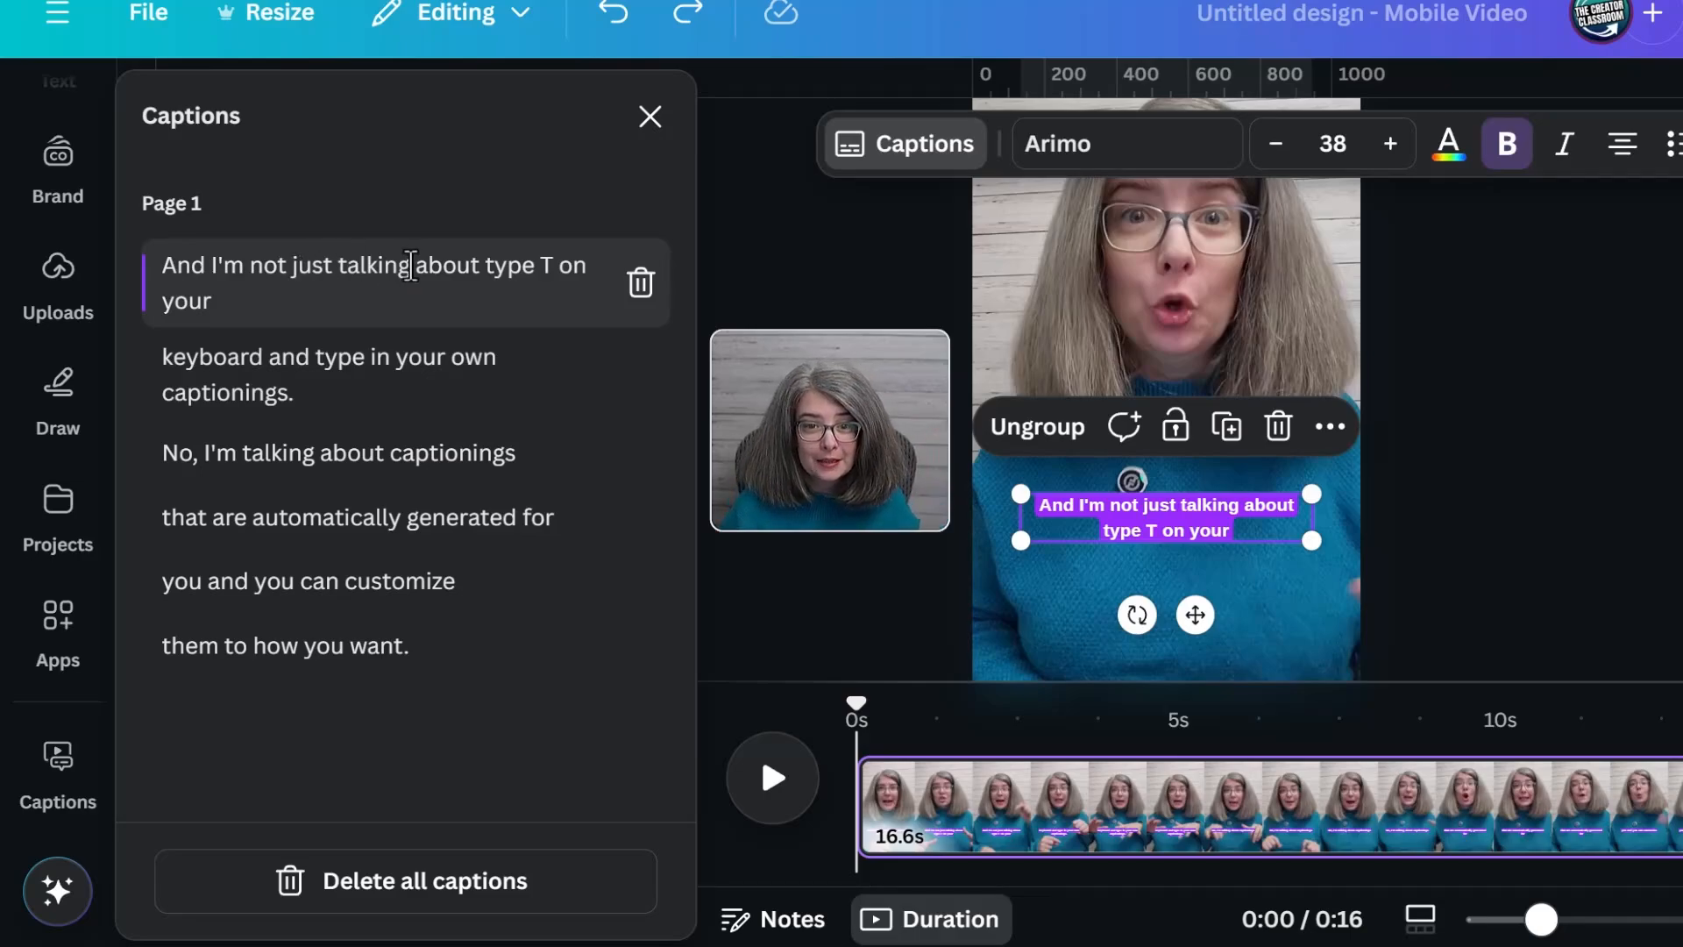
pyautogui.click(415, 266)
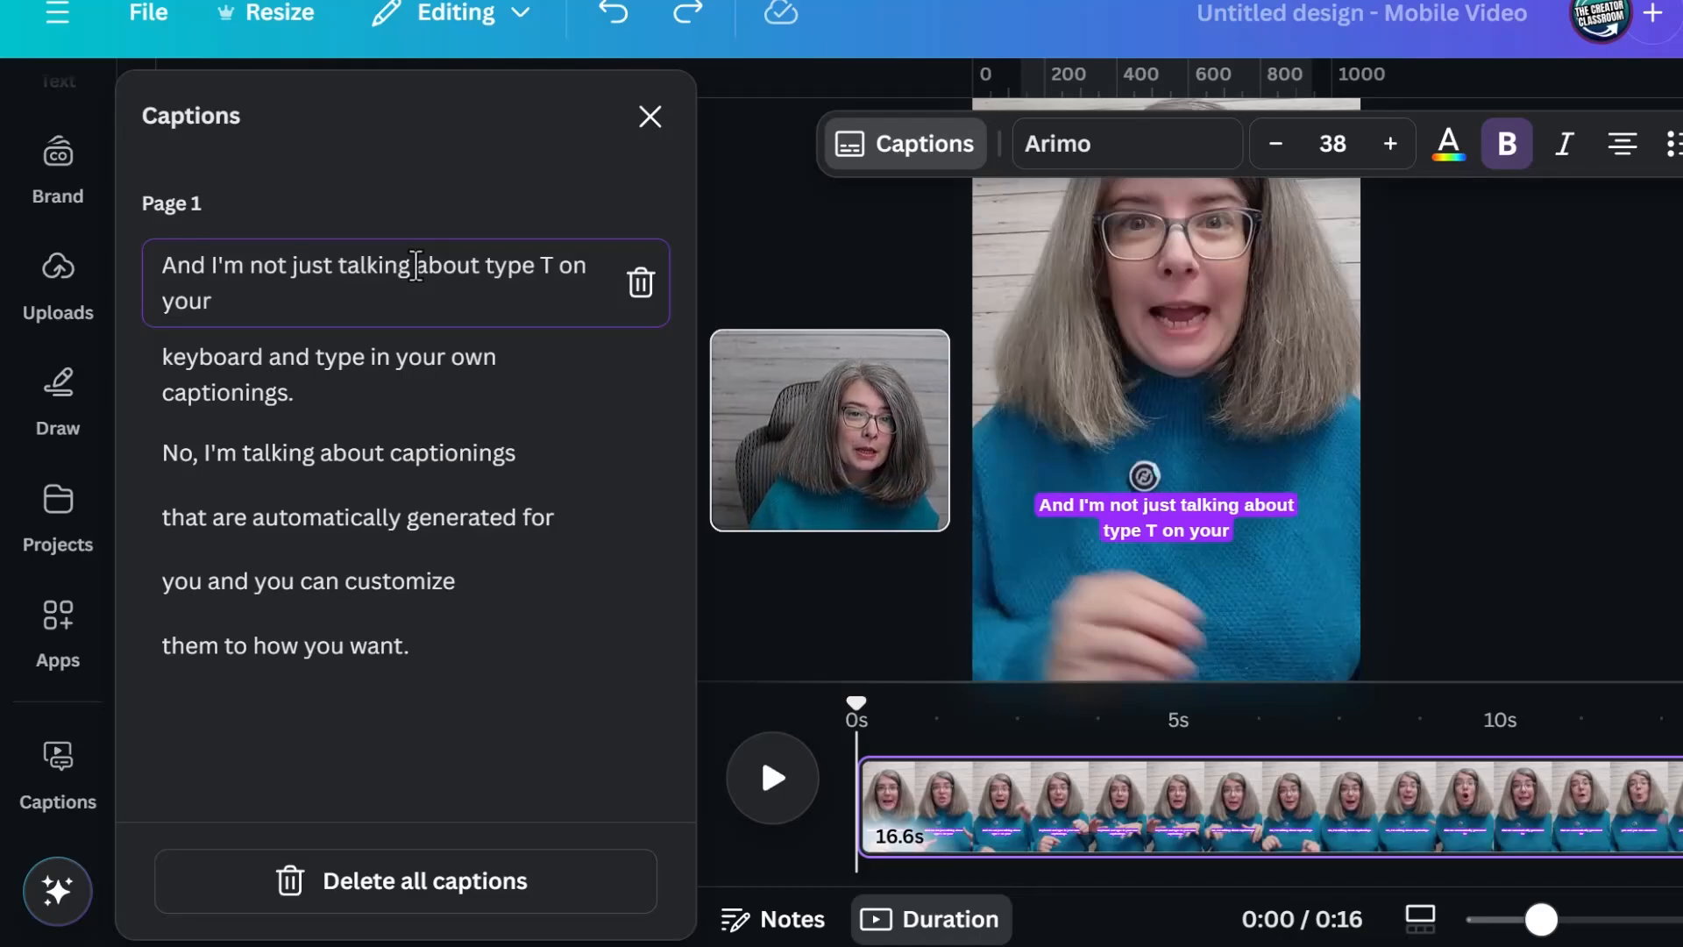
pyautogui.hotkey('shift', 'Return')
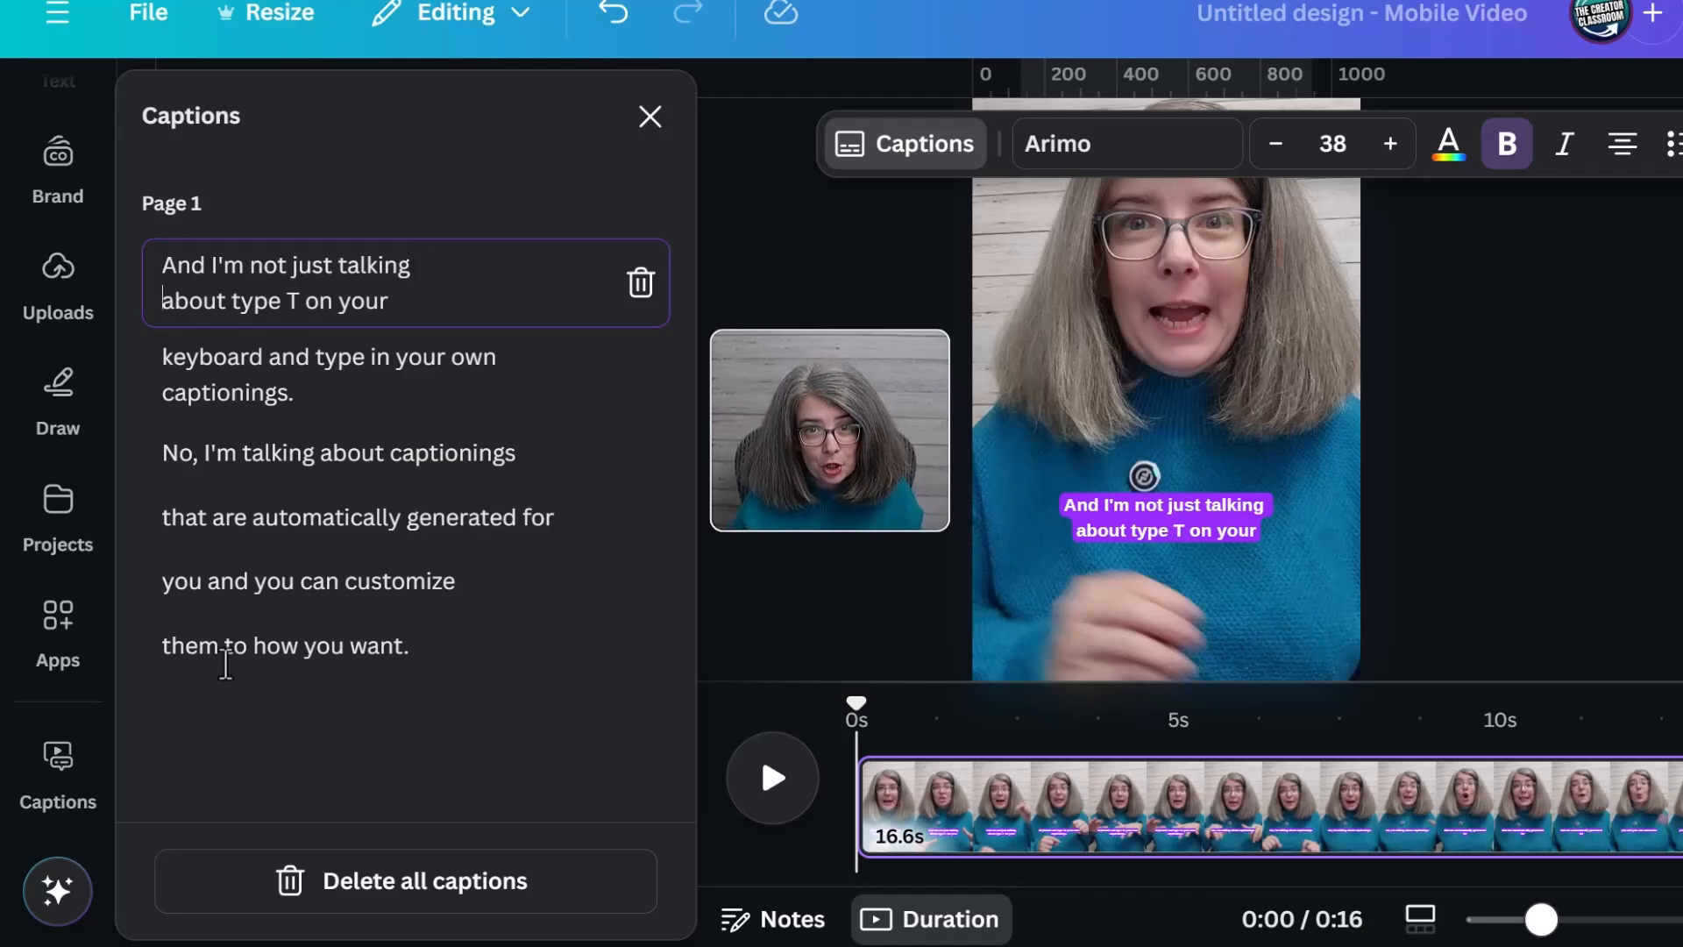
# Set the captions' font to Anton and scrub through the video to preview it
pyautogui.click(1170, 522)
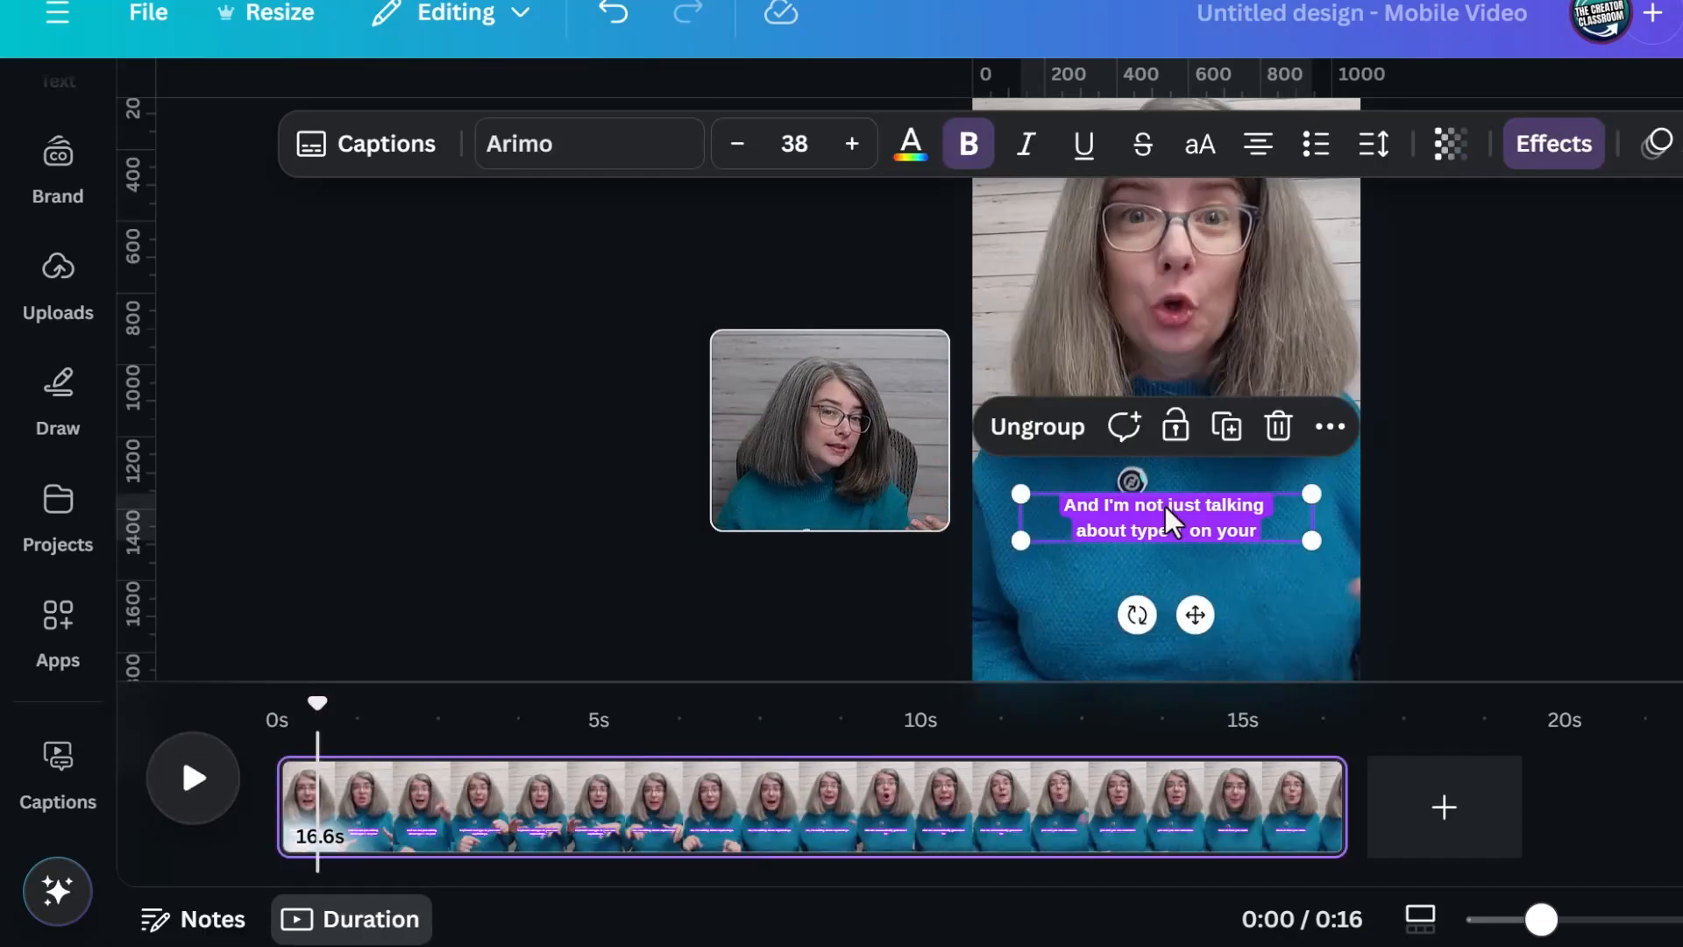
pyautogui.click(620, 156)
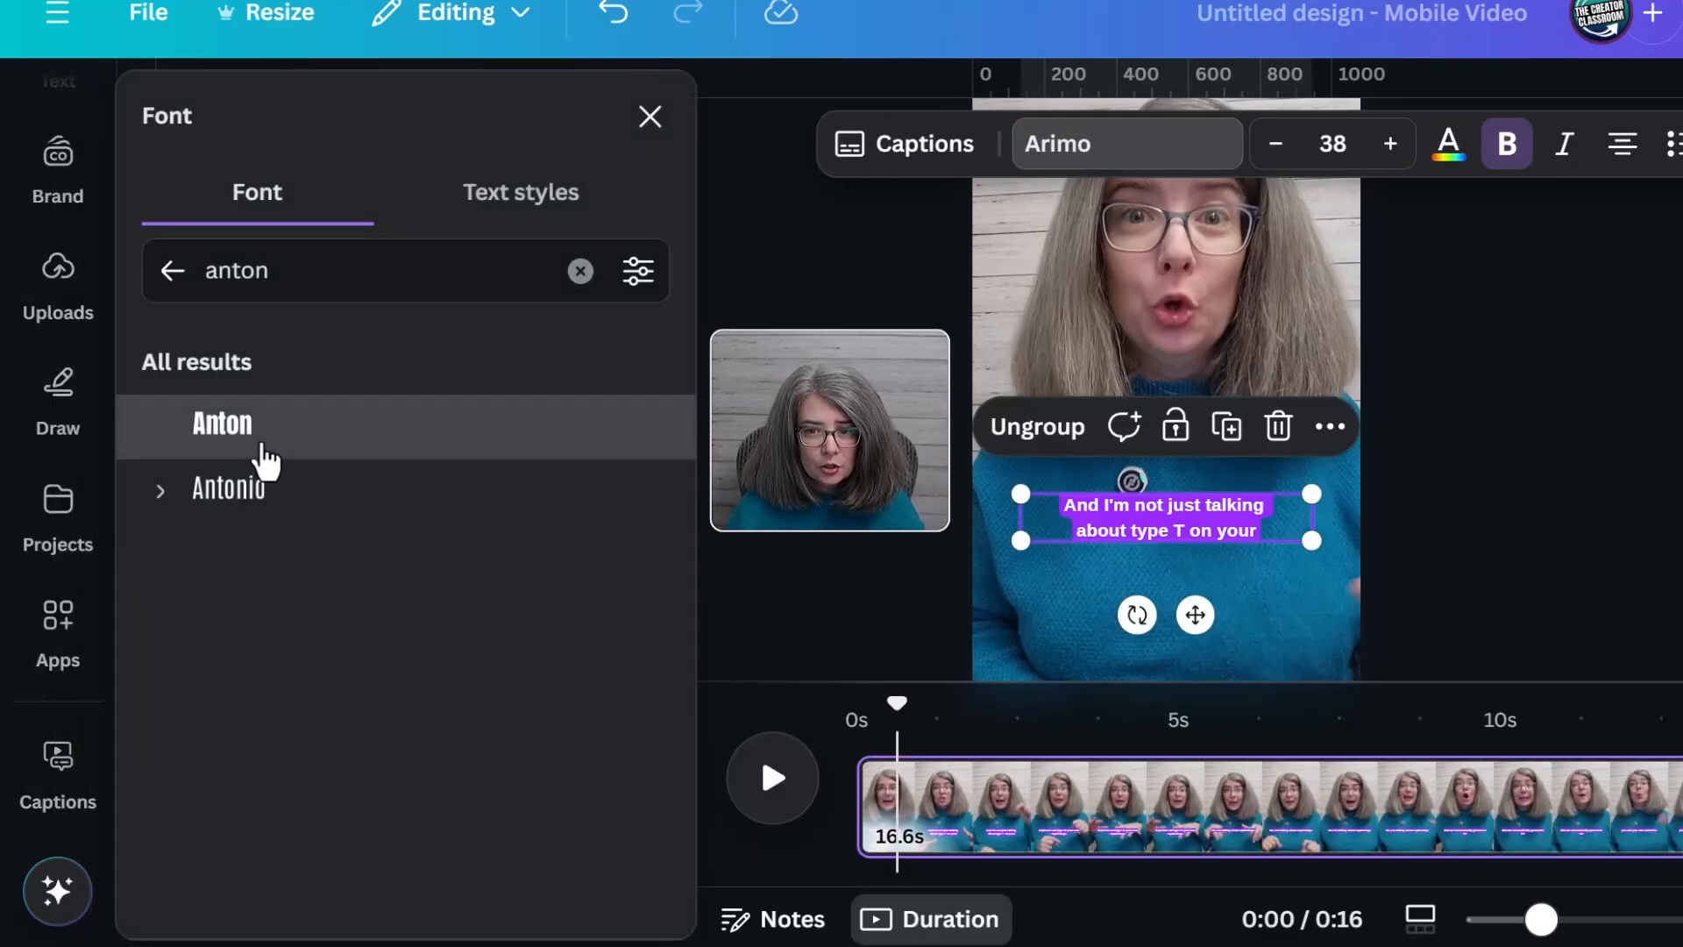
pyautogui.click(256, 458)
pyautogui.press('Escape')
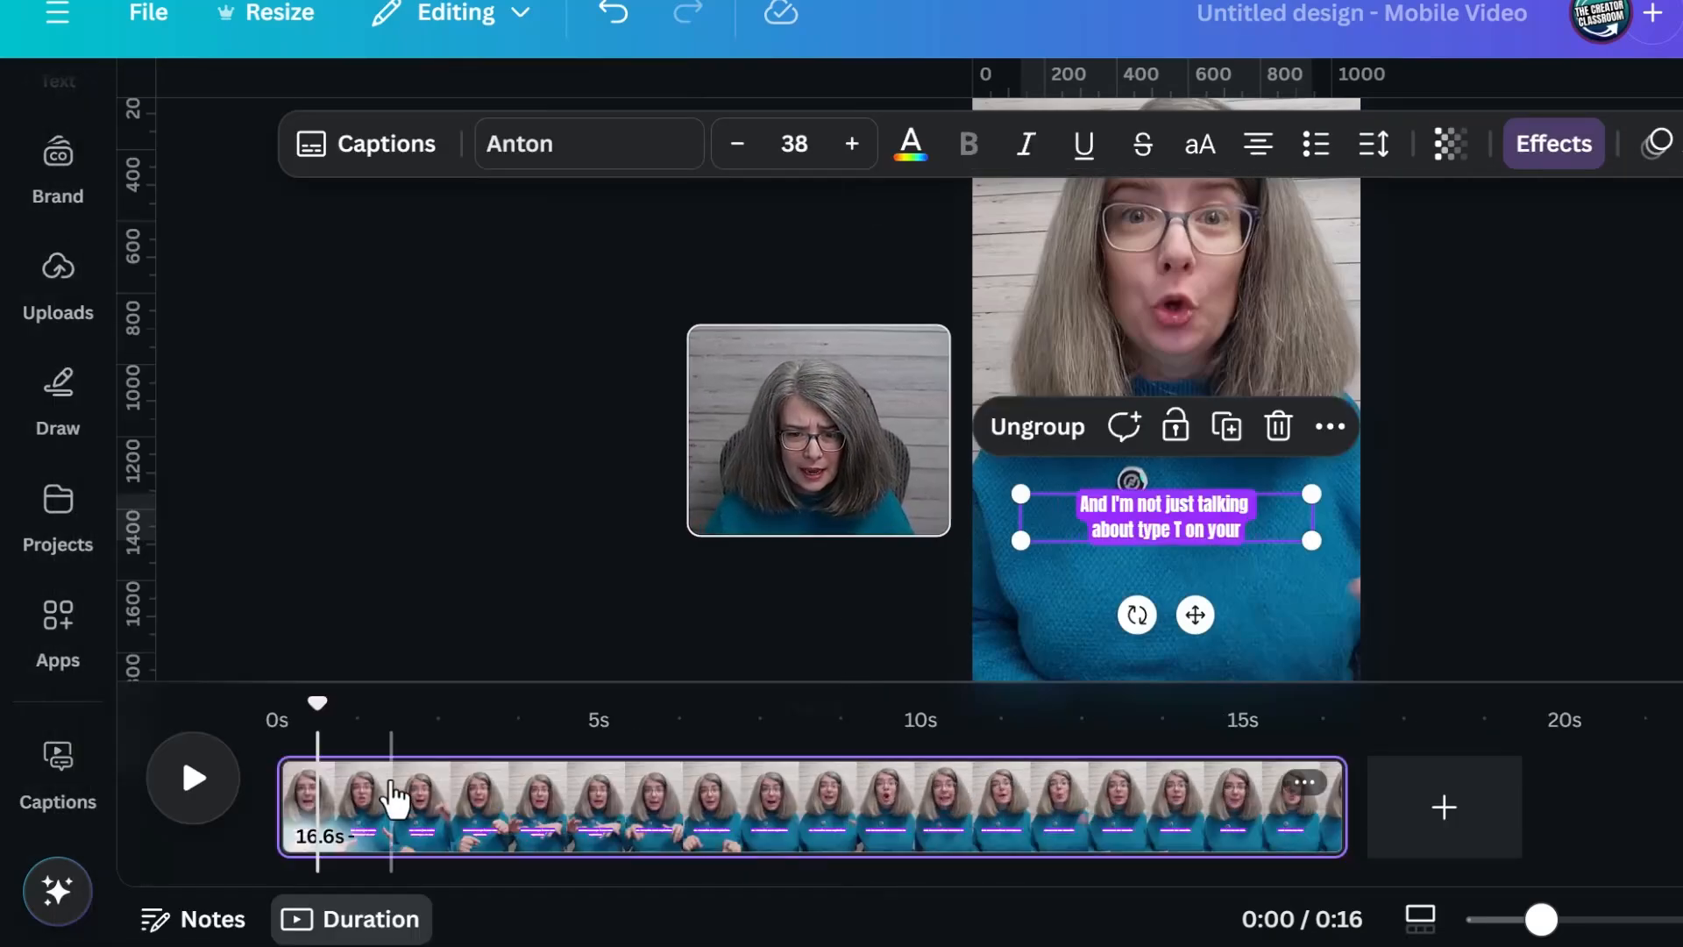
pyautogui.moveTo(319, 708); pyautogui.dragTo(1234, 799)
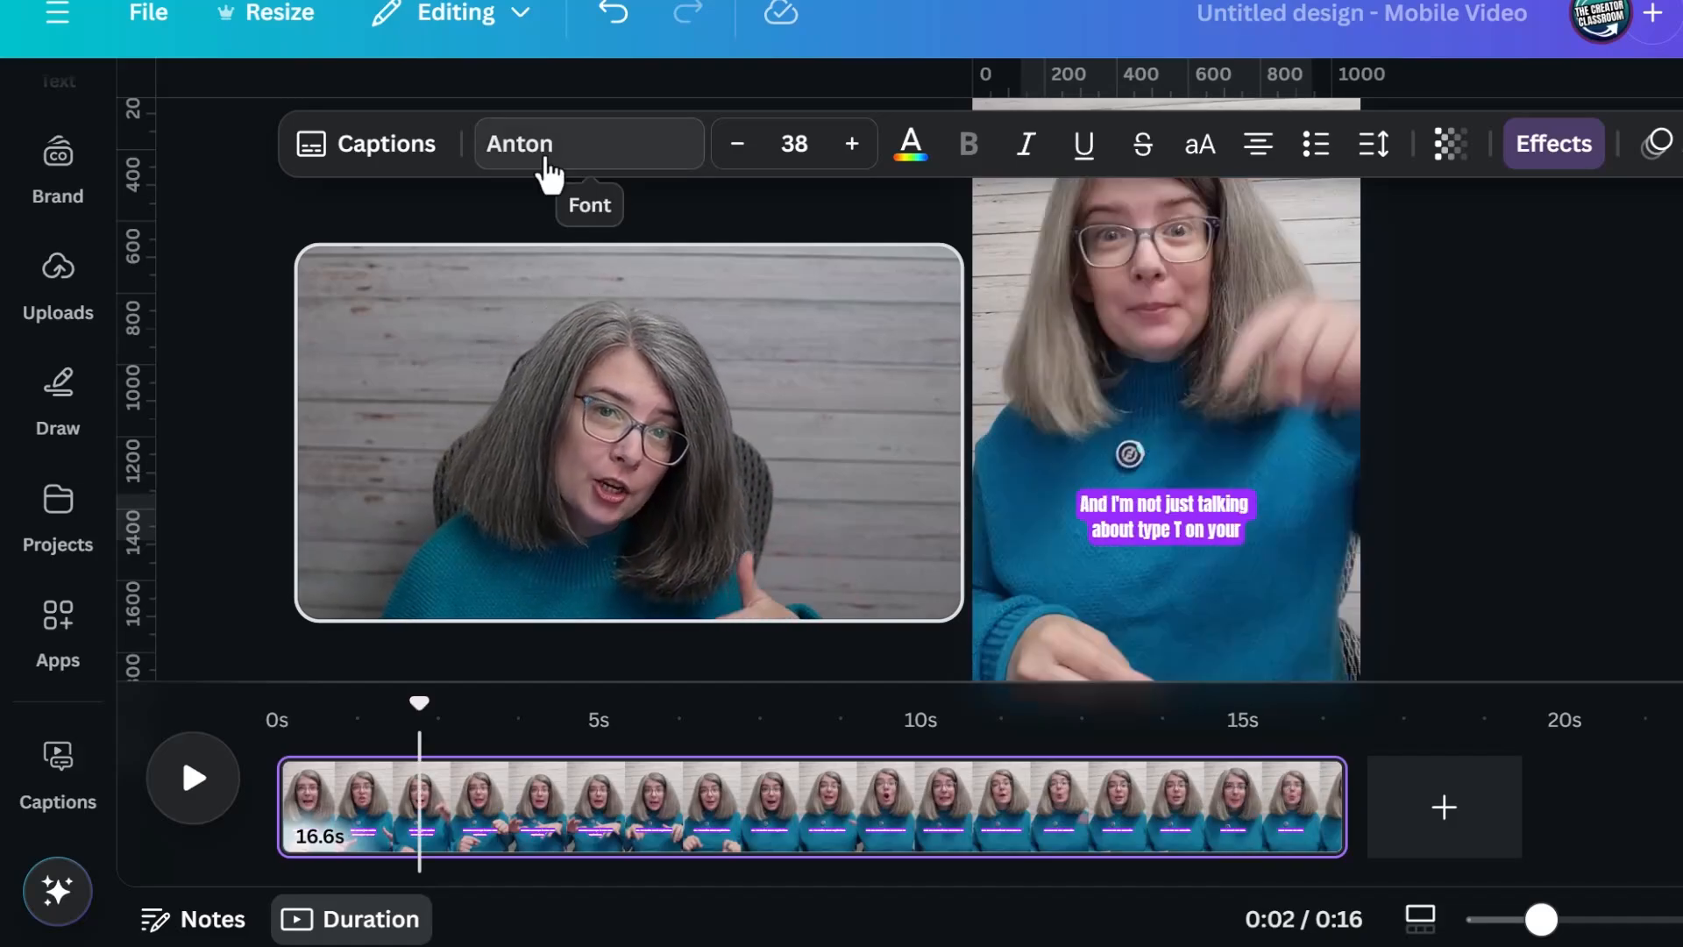
# Apply the brand kit's Caption text style, return the font to Anton at size 28, and move the playhead to about 6 seconds
pyautogui.click(548, 158)
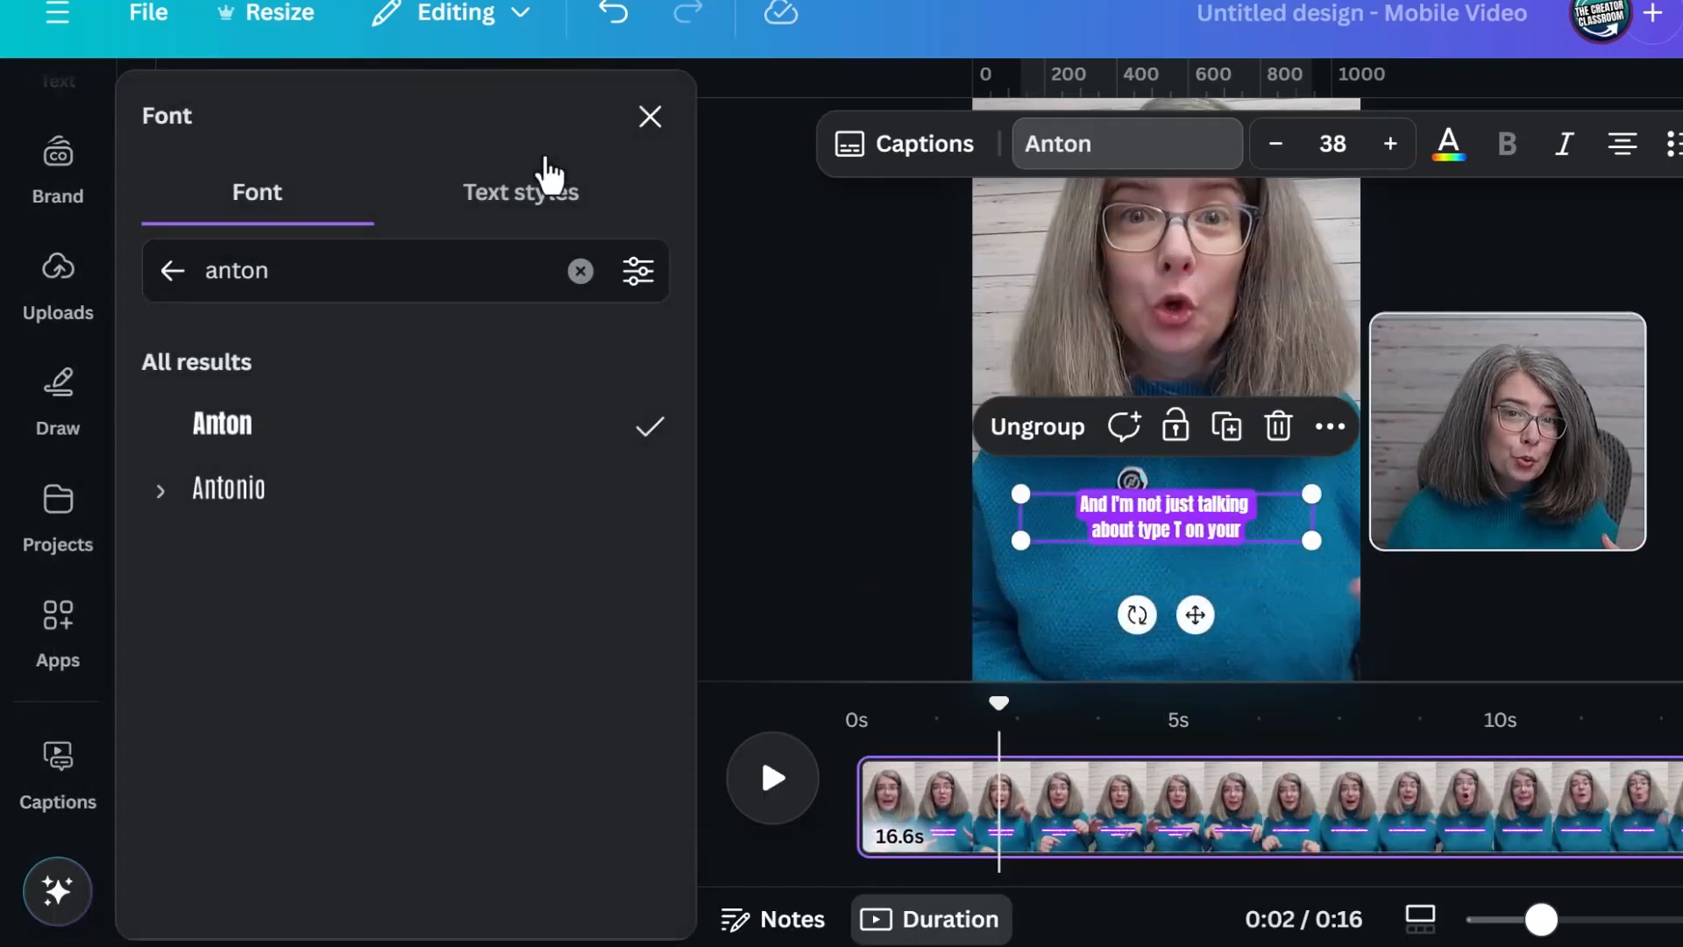
pyautogui.click(542, 210)
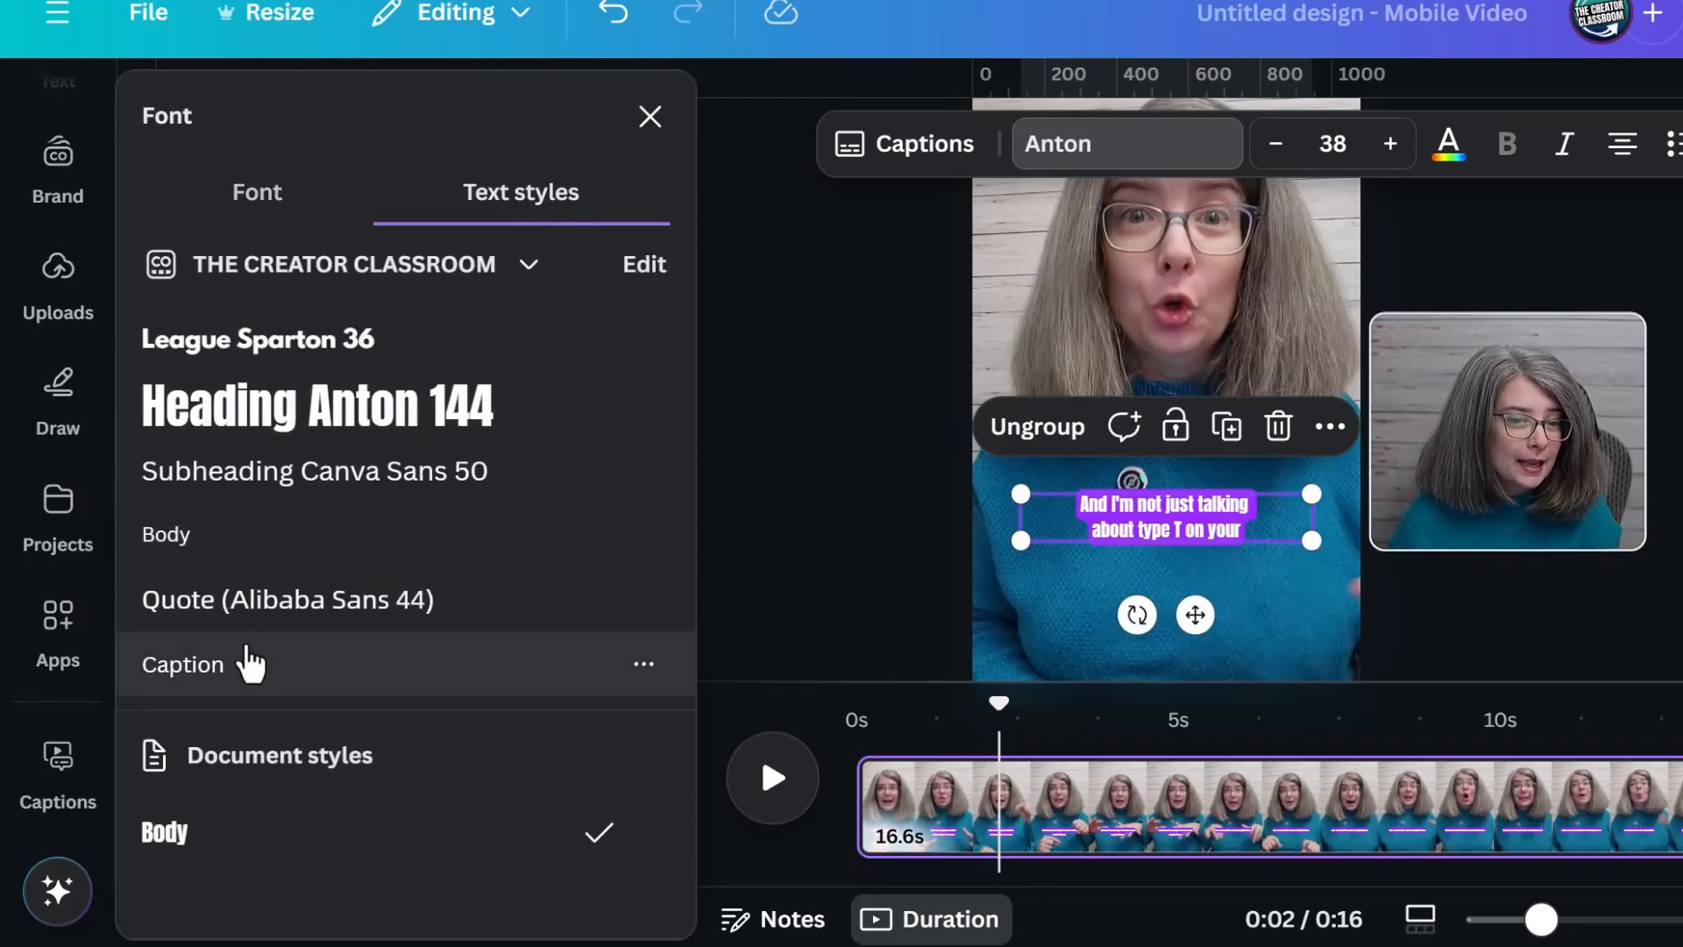
pyautogui.click(242, 665)
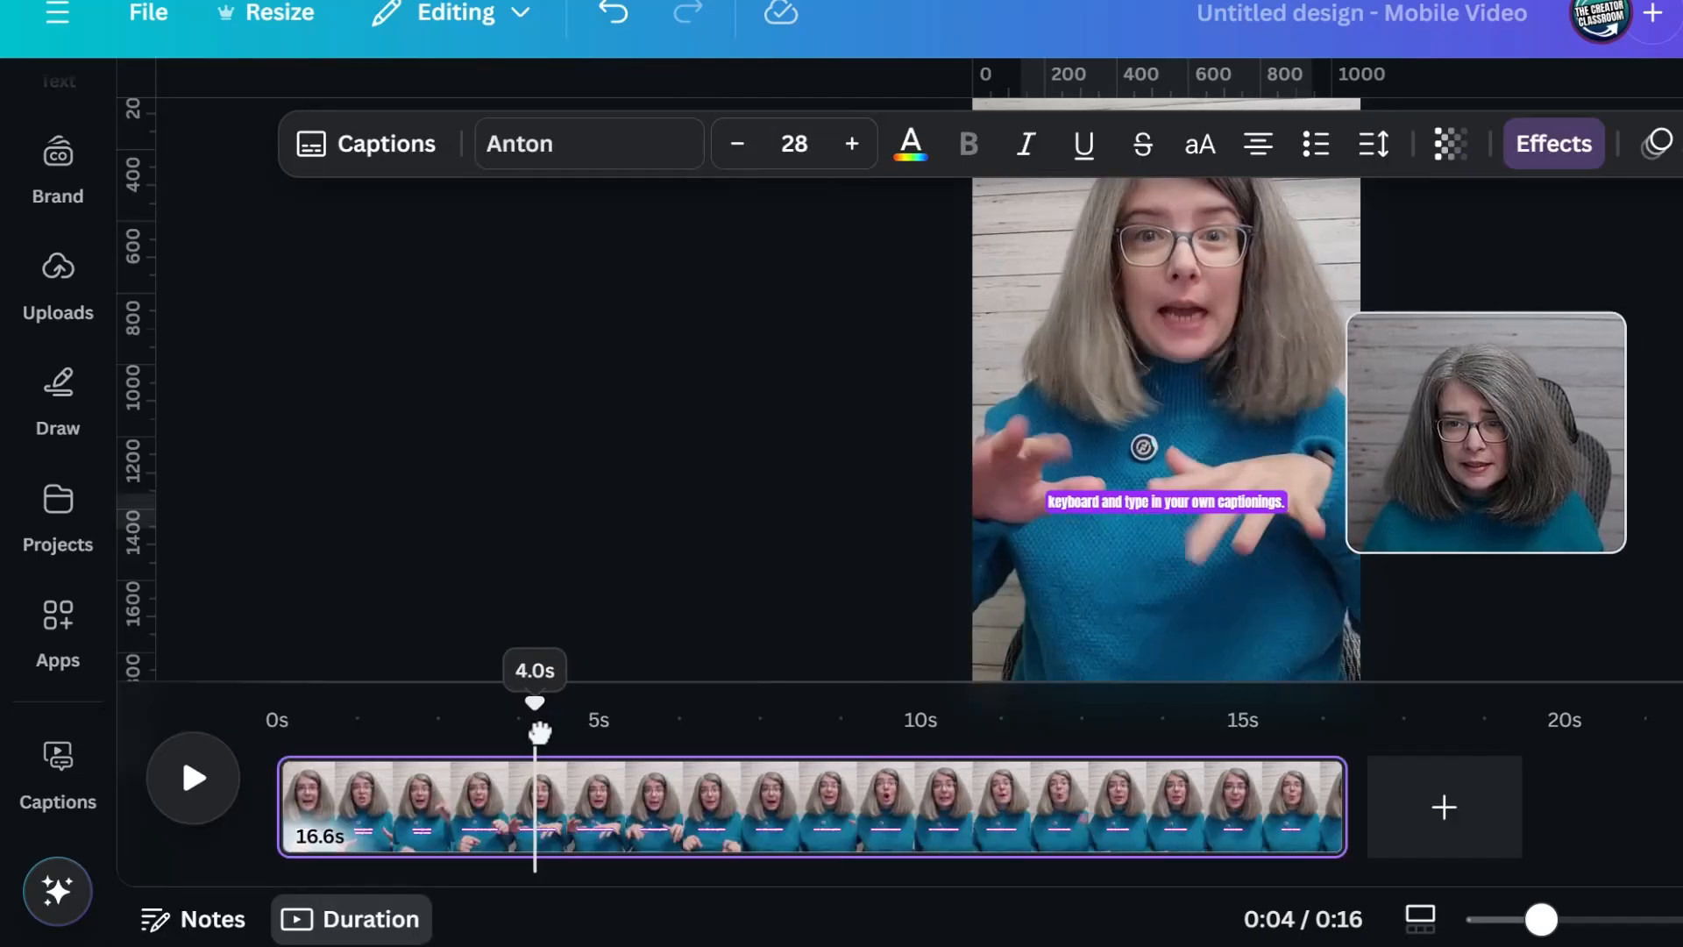
pyautogui.moveTo(534, 734); pyautogui.dragTo(681, 738)
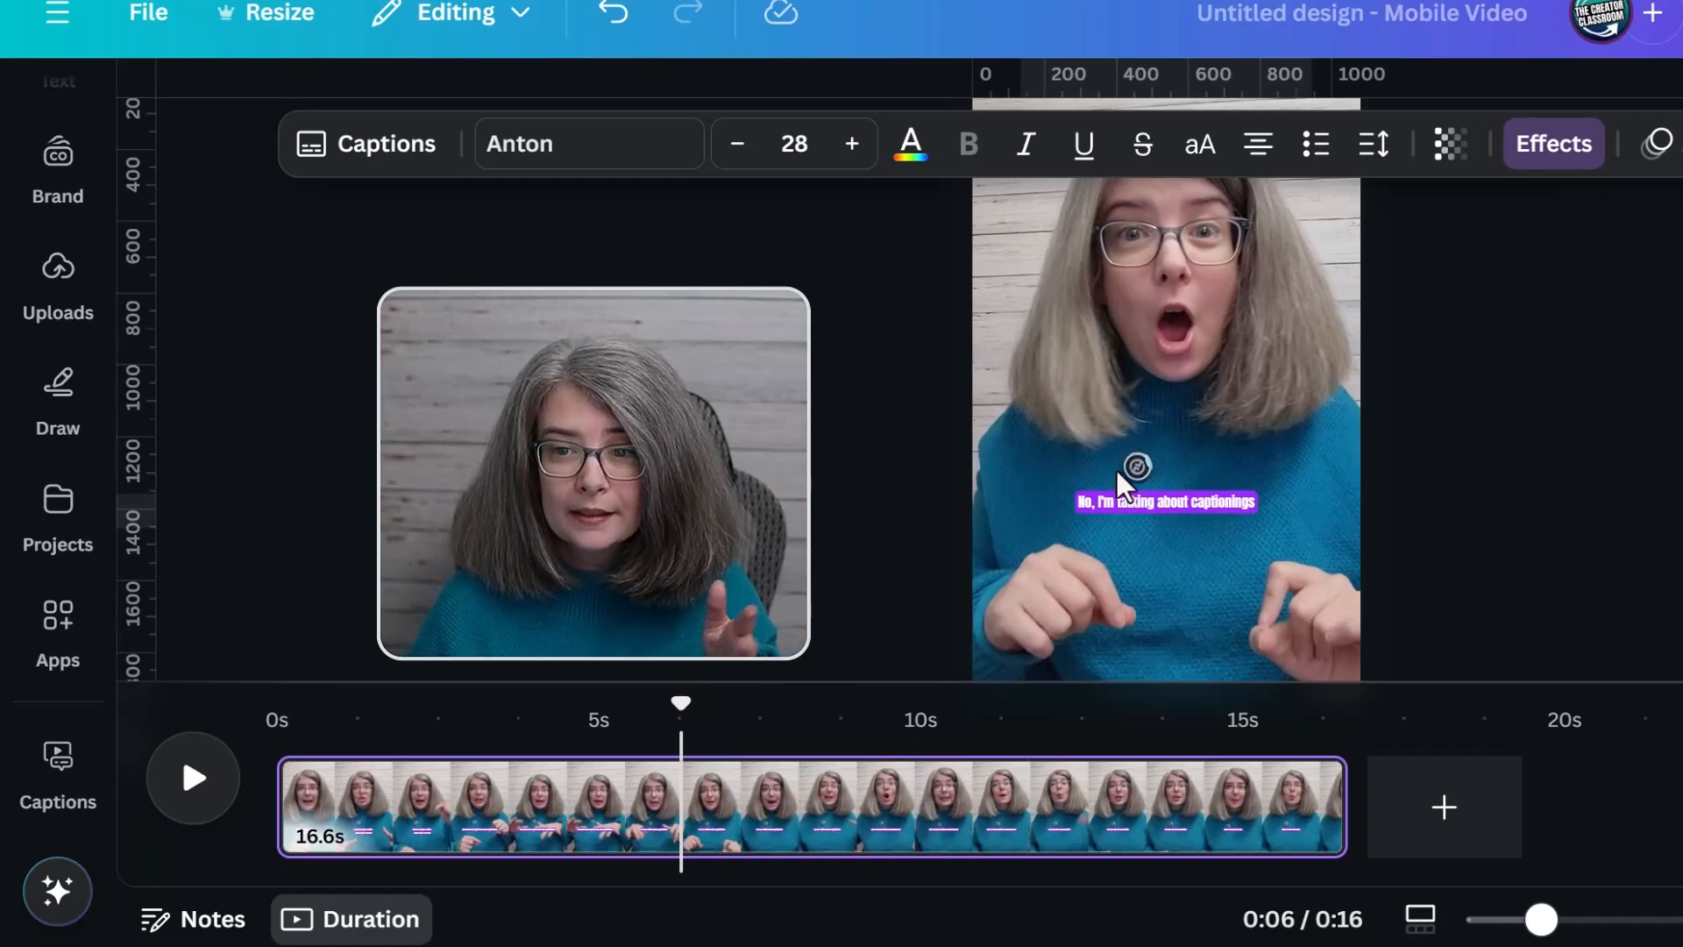
# Increase the captions' font size to 44
pyautogui.click(851, 143)
pyautogui.click(852, 143)
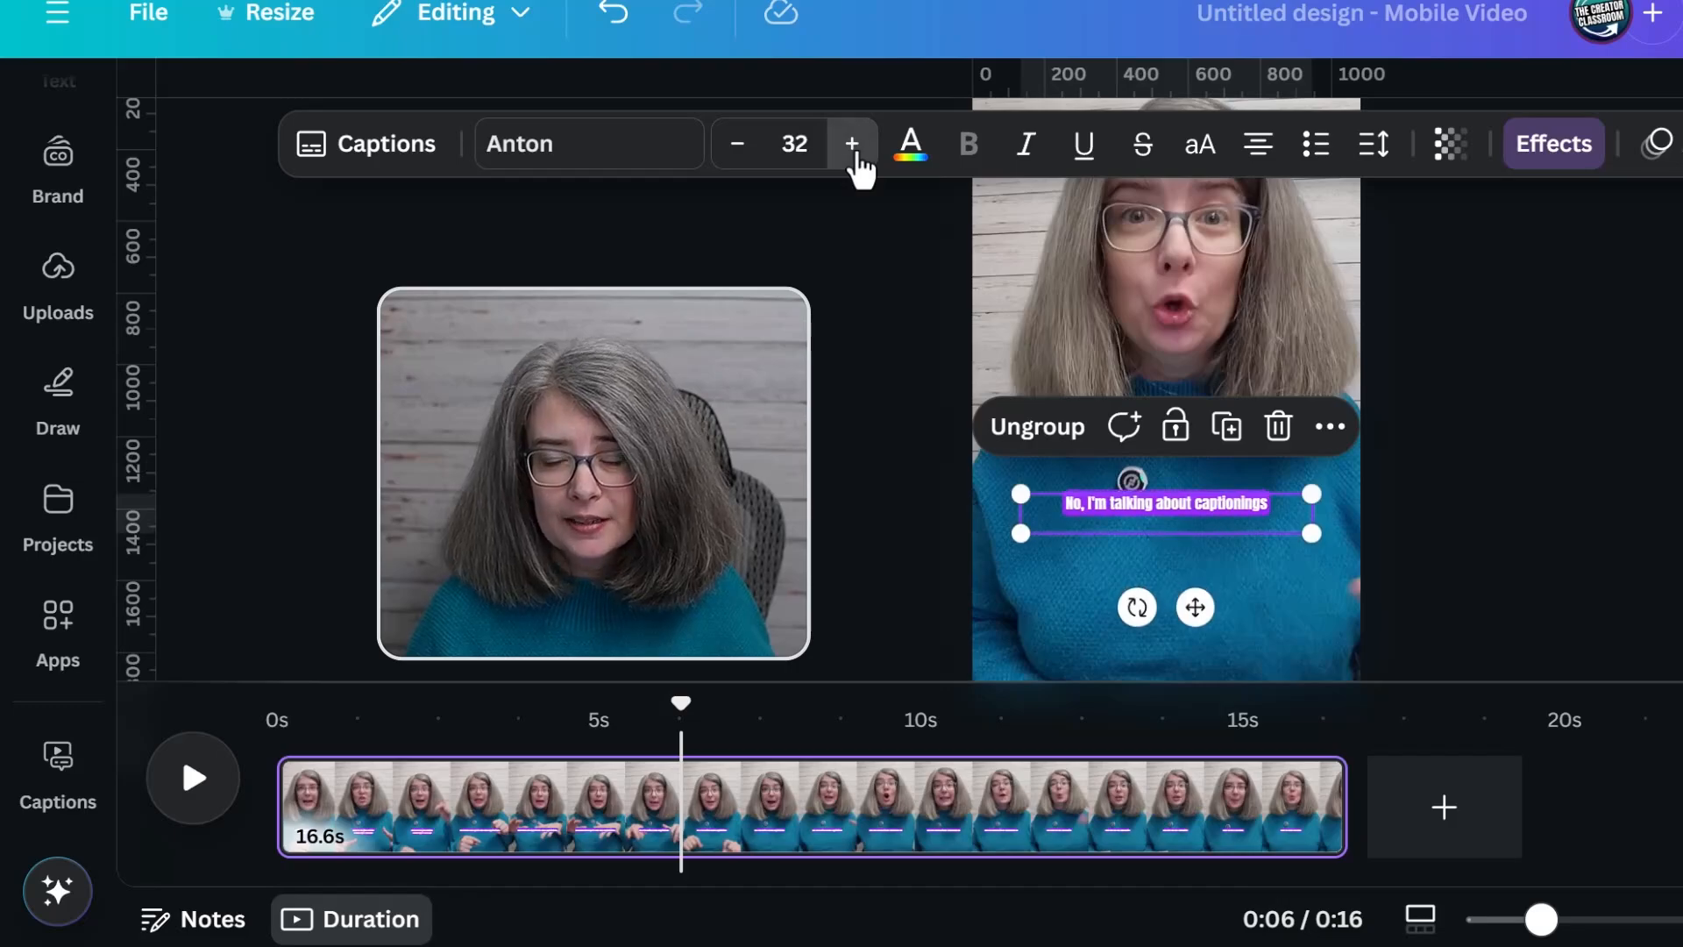
pyautogui.click(852, 142)
pyautogui.click(852, 143)
# Try italic and underline formatting on the captions
pyautogui.click(1024, 168)
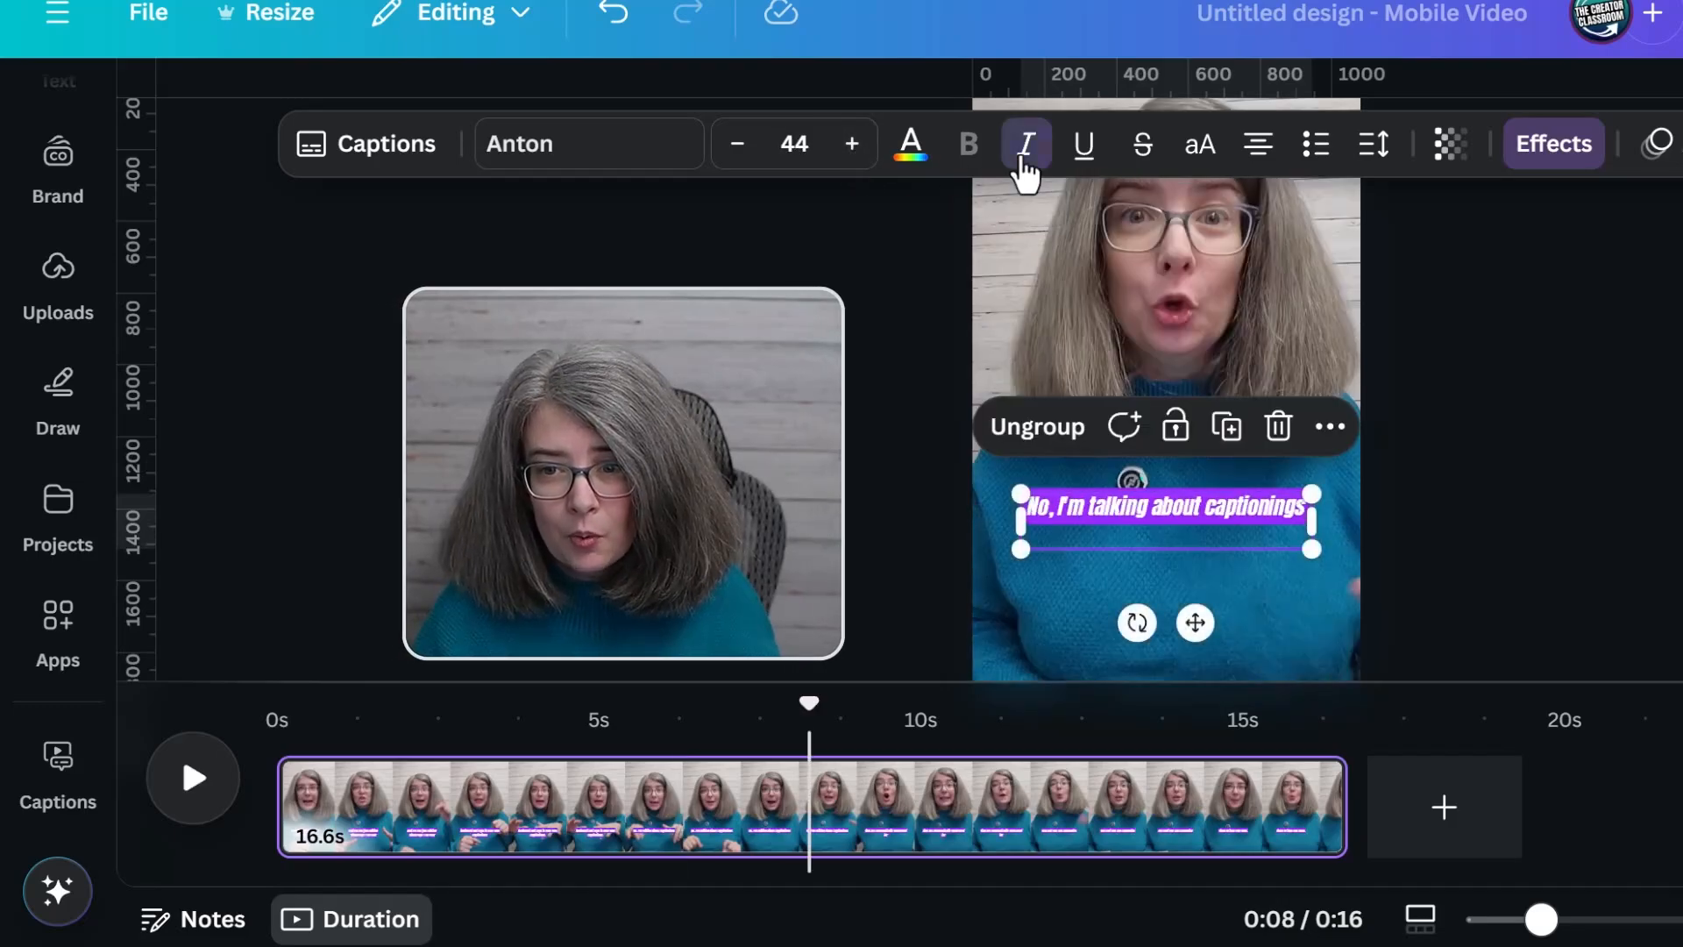
pyautogui.click(1023, 168)
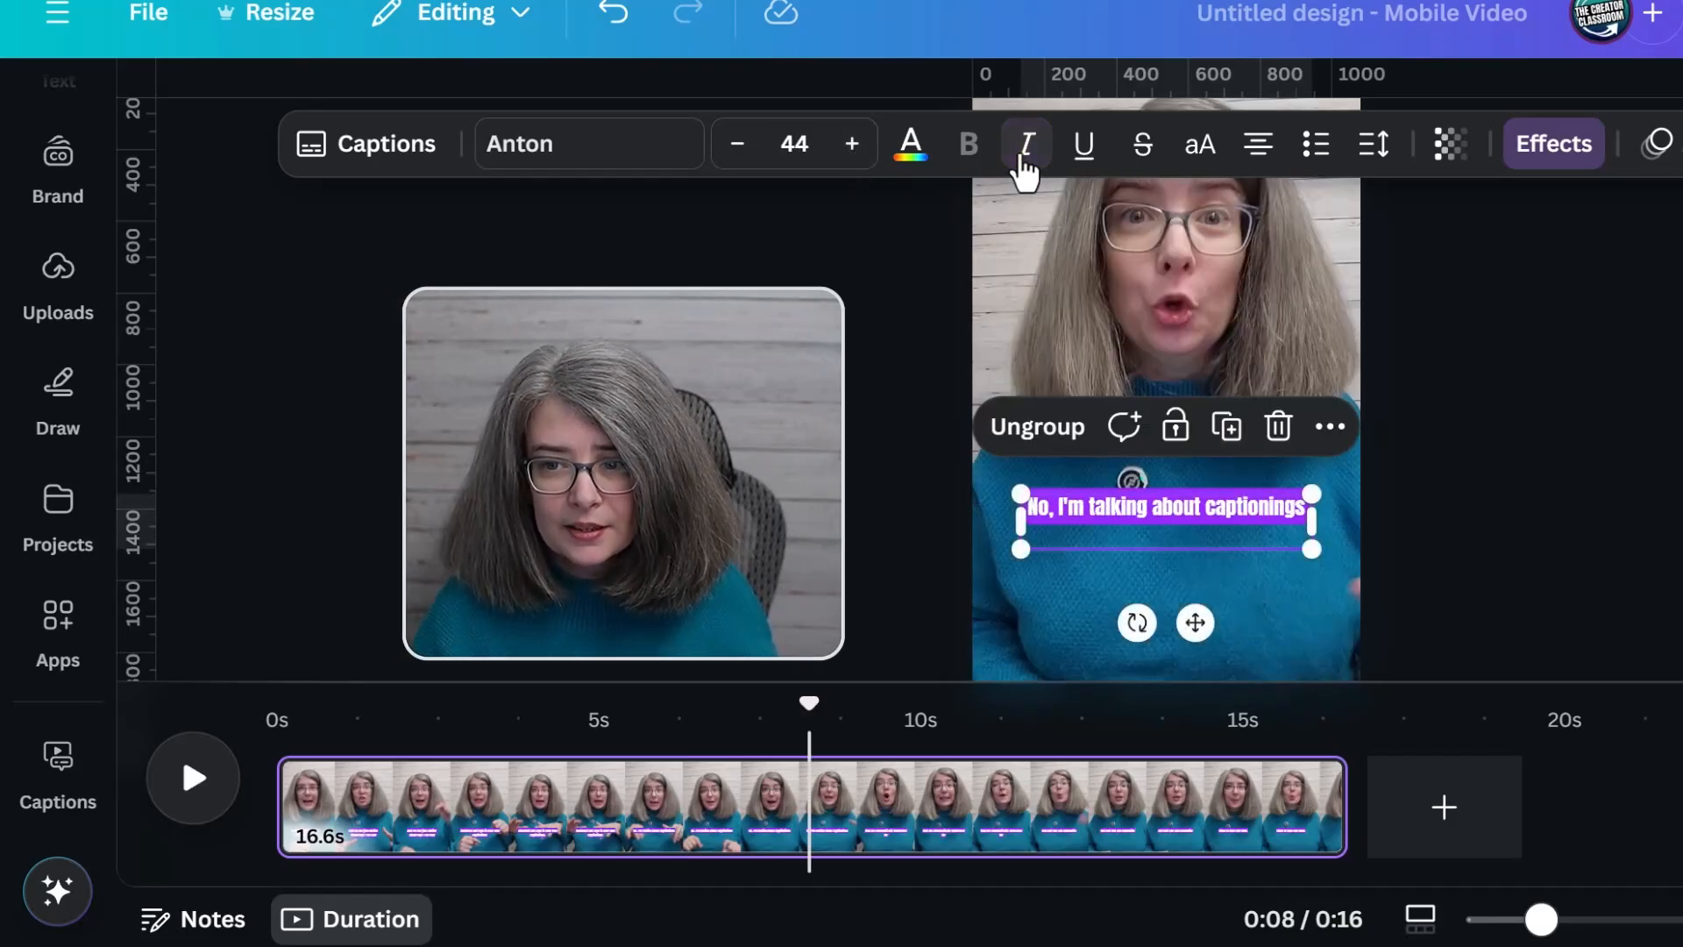
pyautogui.click(1084, 164)
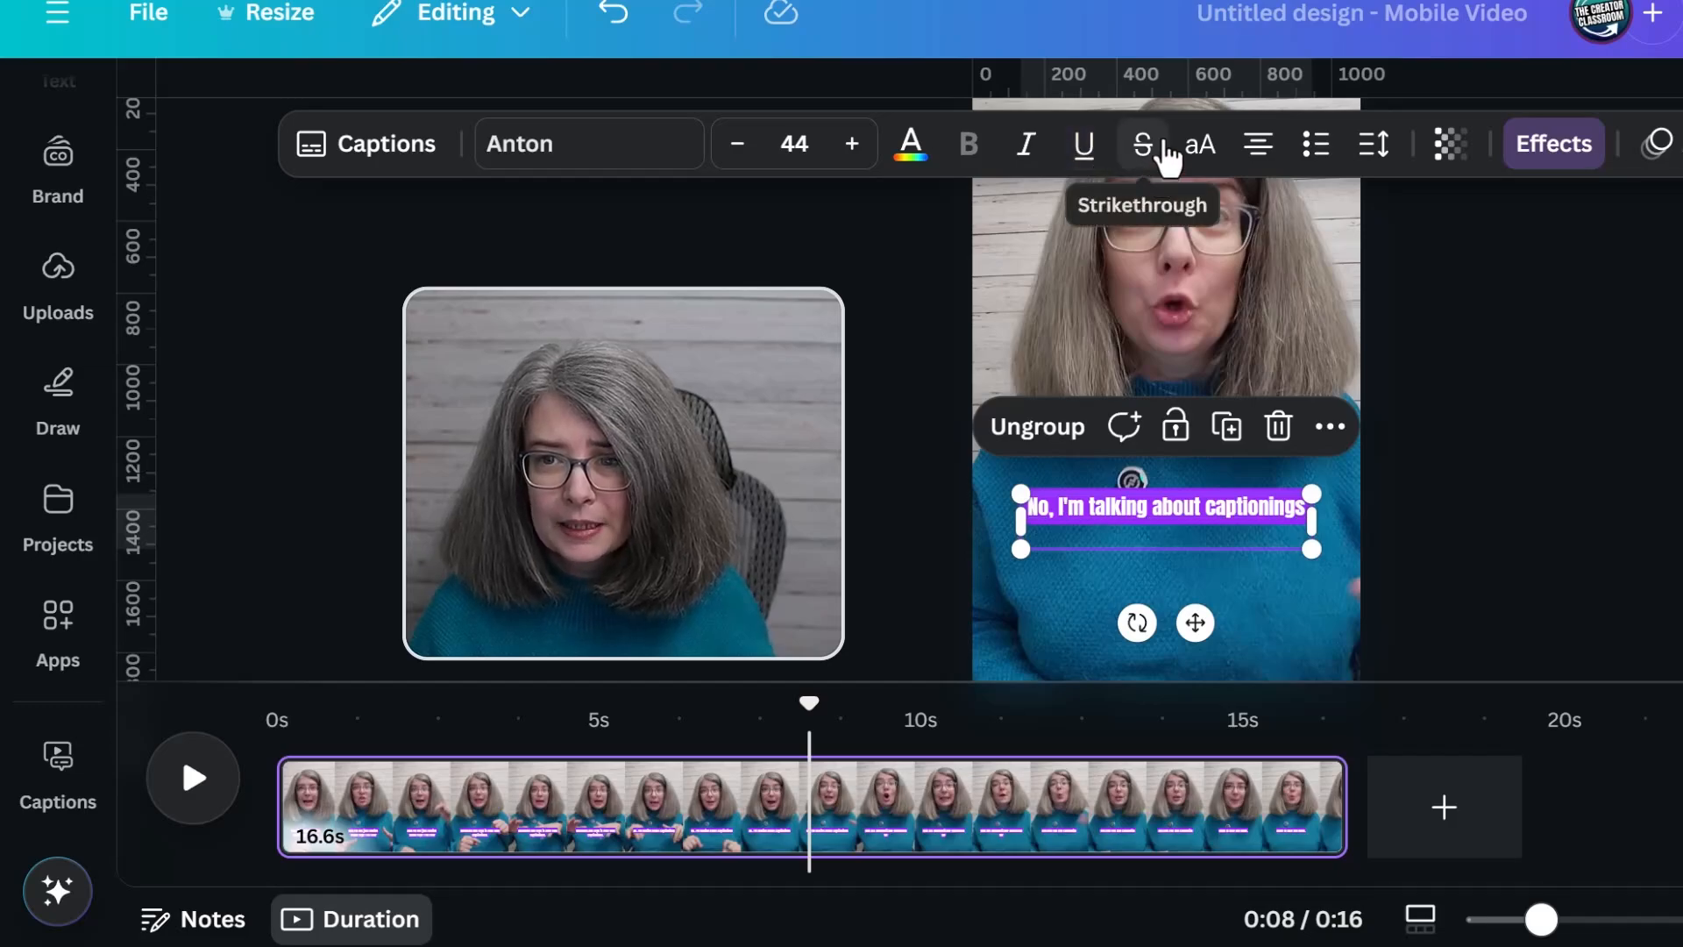
# Change the captions to uppercase and align them left
pyautogui.click(1202, 161)
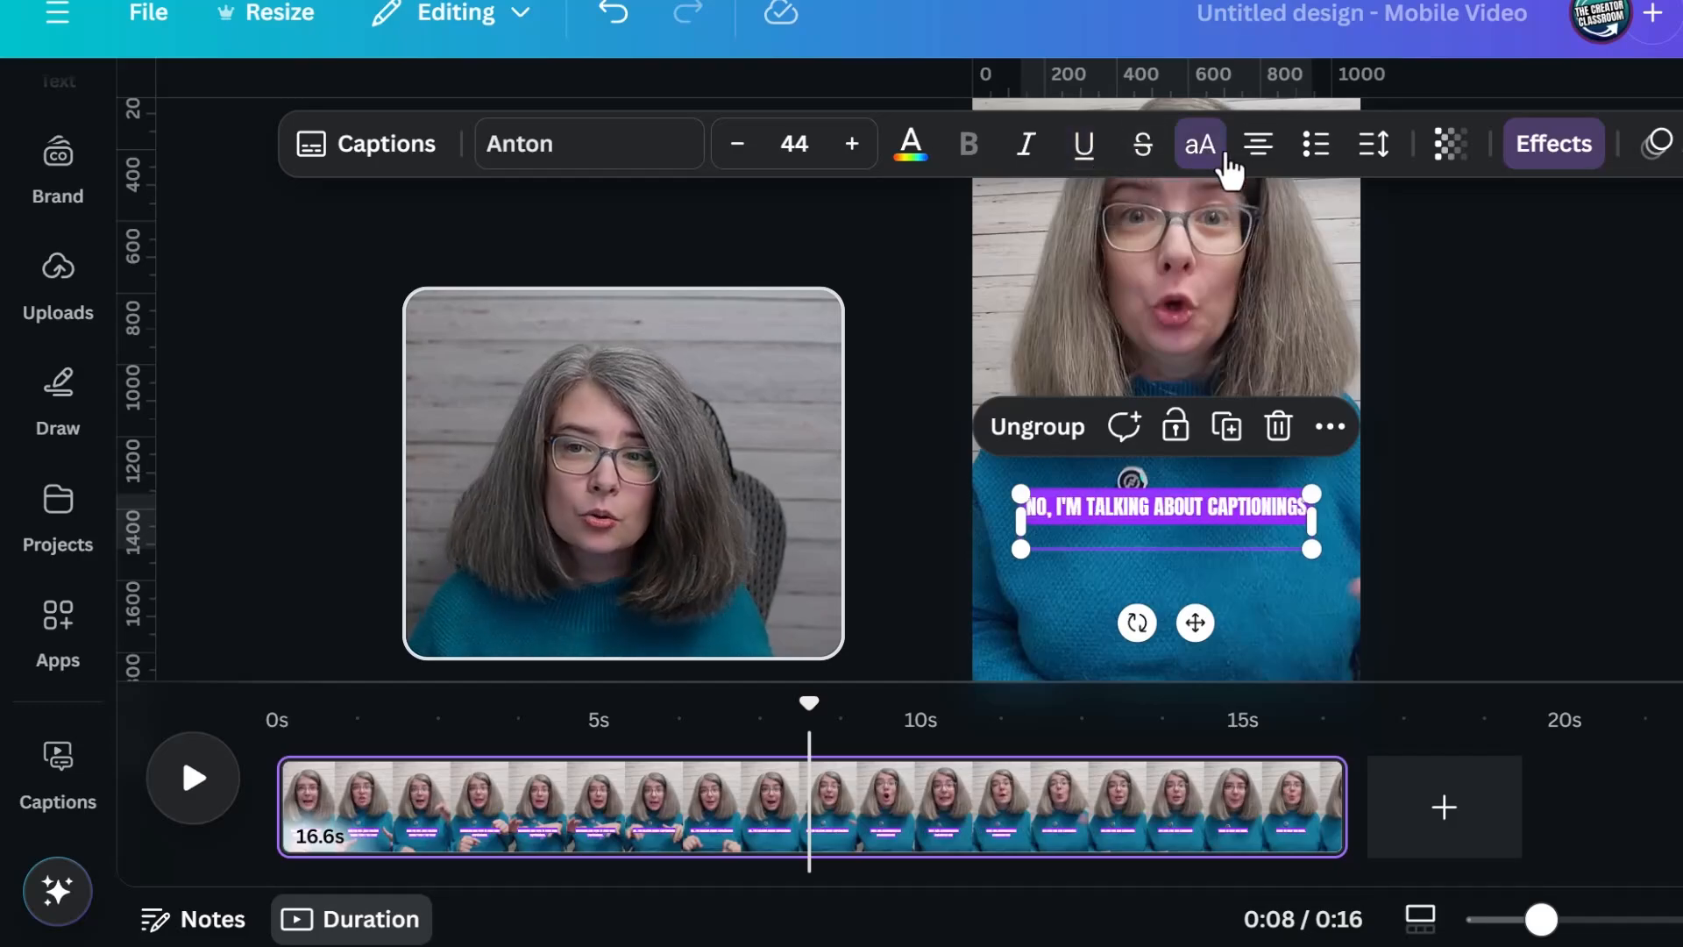
pyautogui.click(1262, 159)
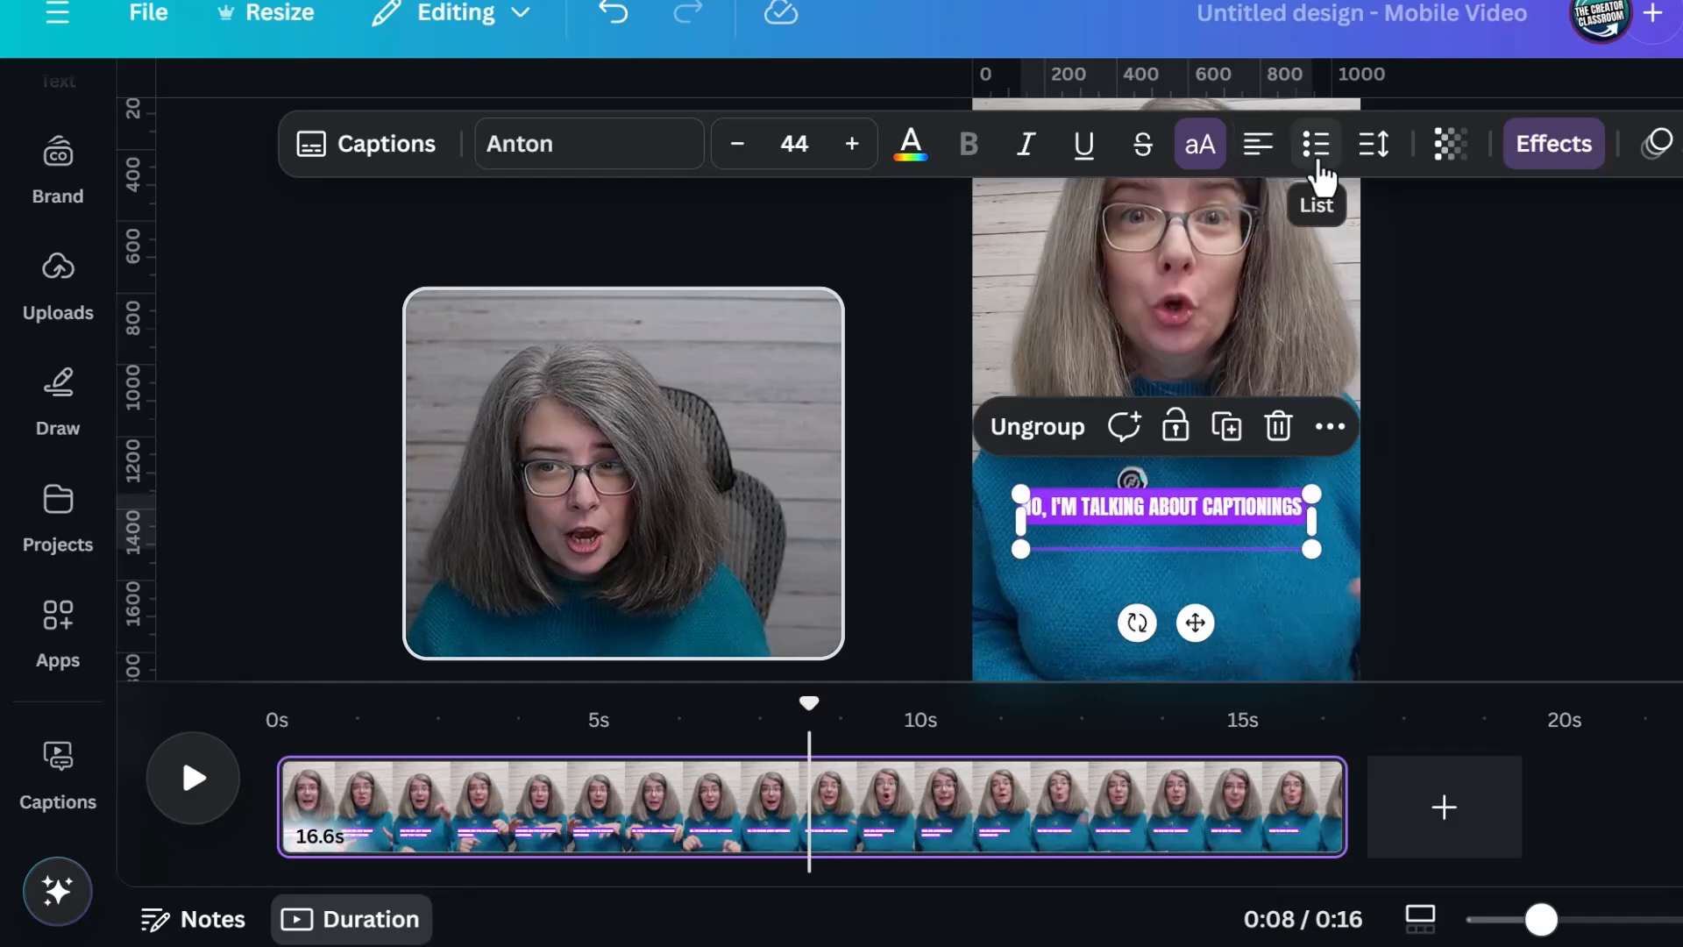
# Set the captions' letter spacing to 13 and line spacing to 1.02
pyautogui.click(1374, 147)
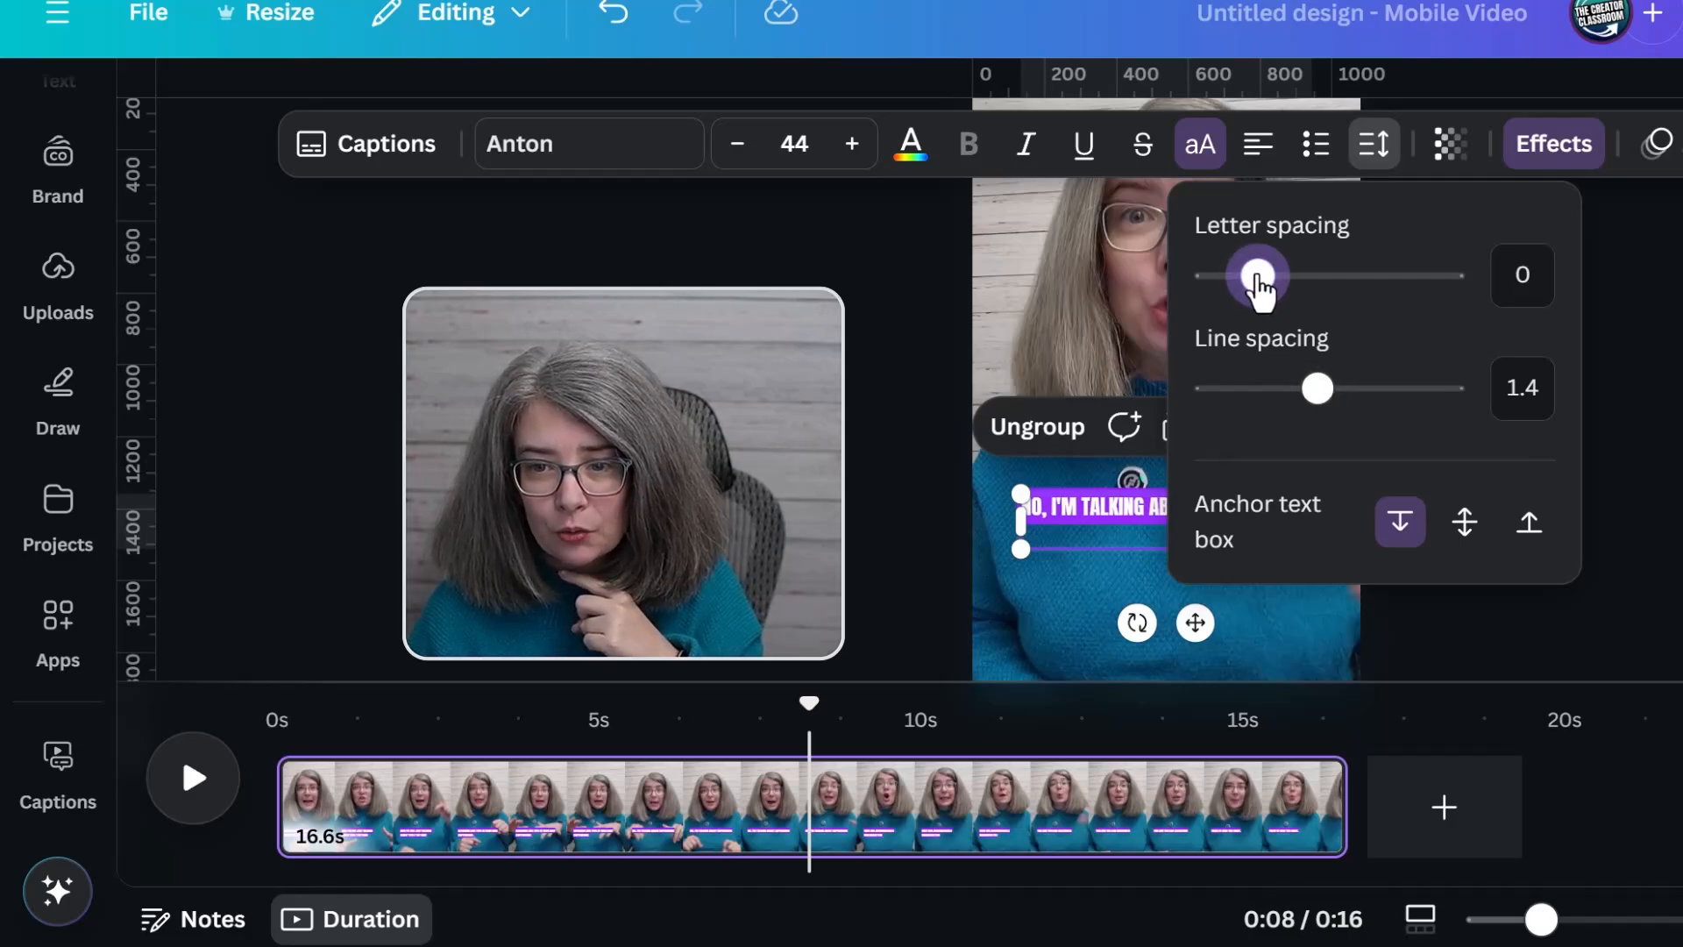
pyautogui.moveTo(1262, 279); pyautogui.dragTo(1261, 279)
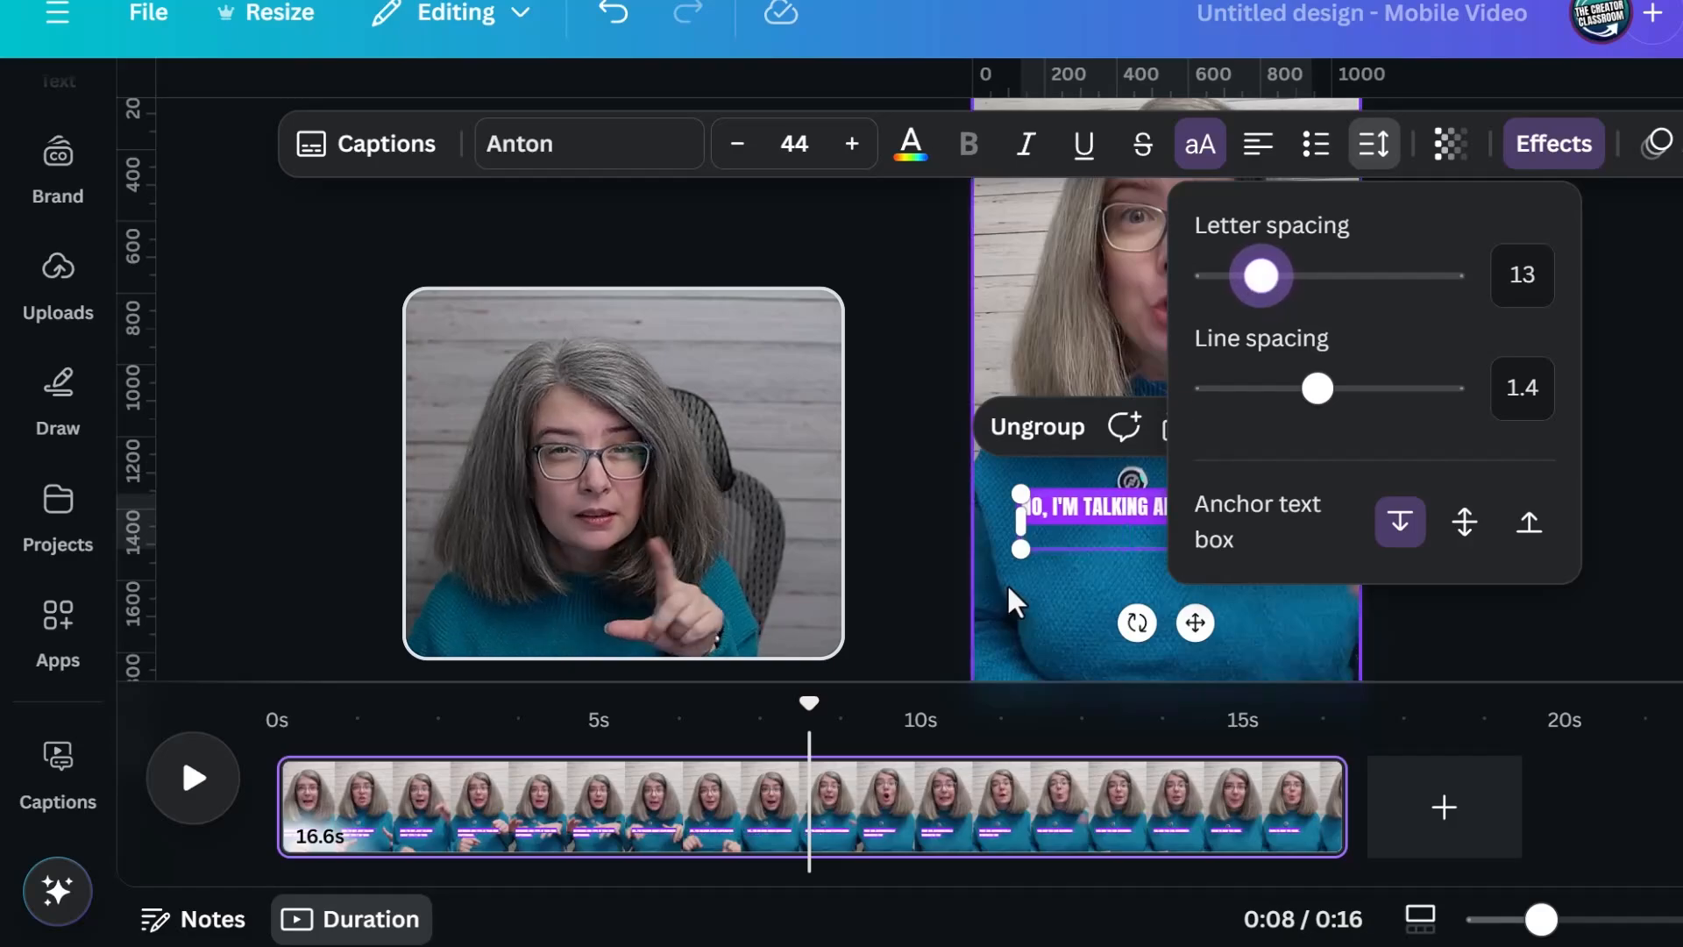
pyautogui.moveTo(1318, 388); pyautogui.dragTo(1271, 391)
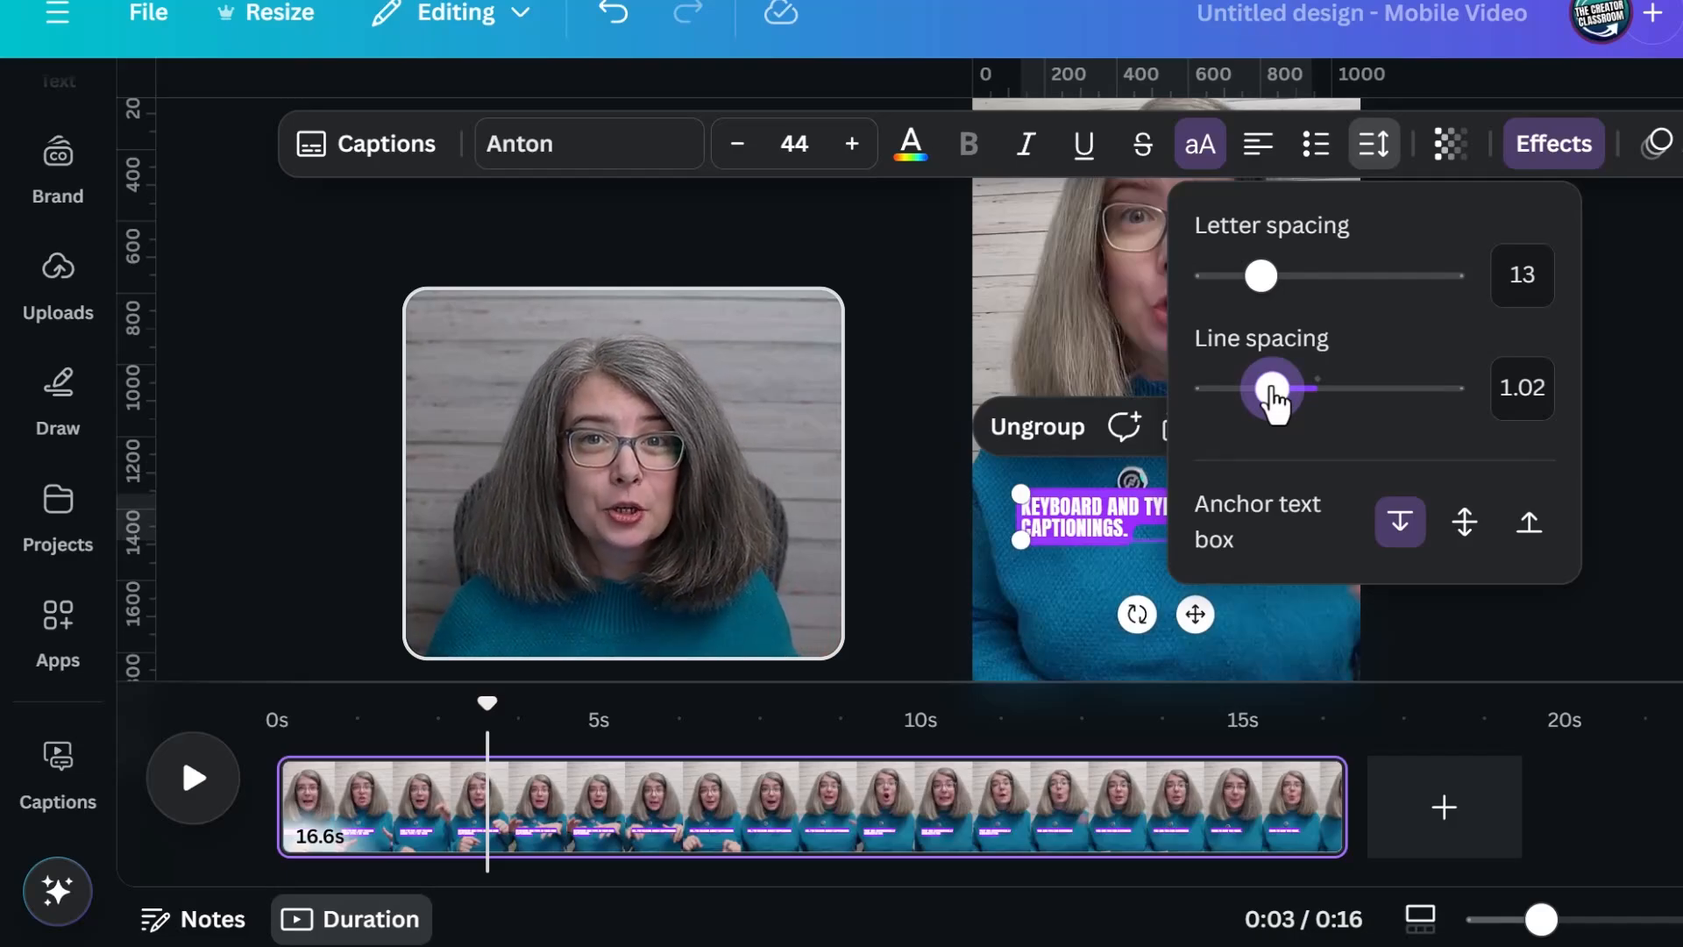
# Change the captions' Background effect color to black from the TCC 2ndary colors
pyautogui.click(1446, 147)
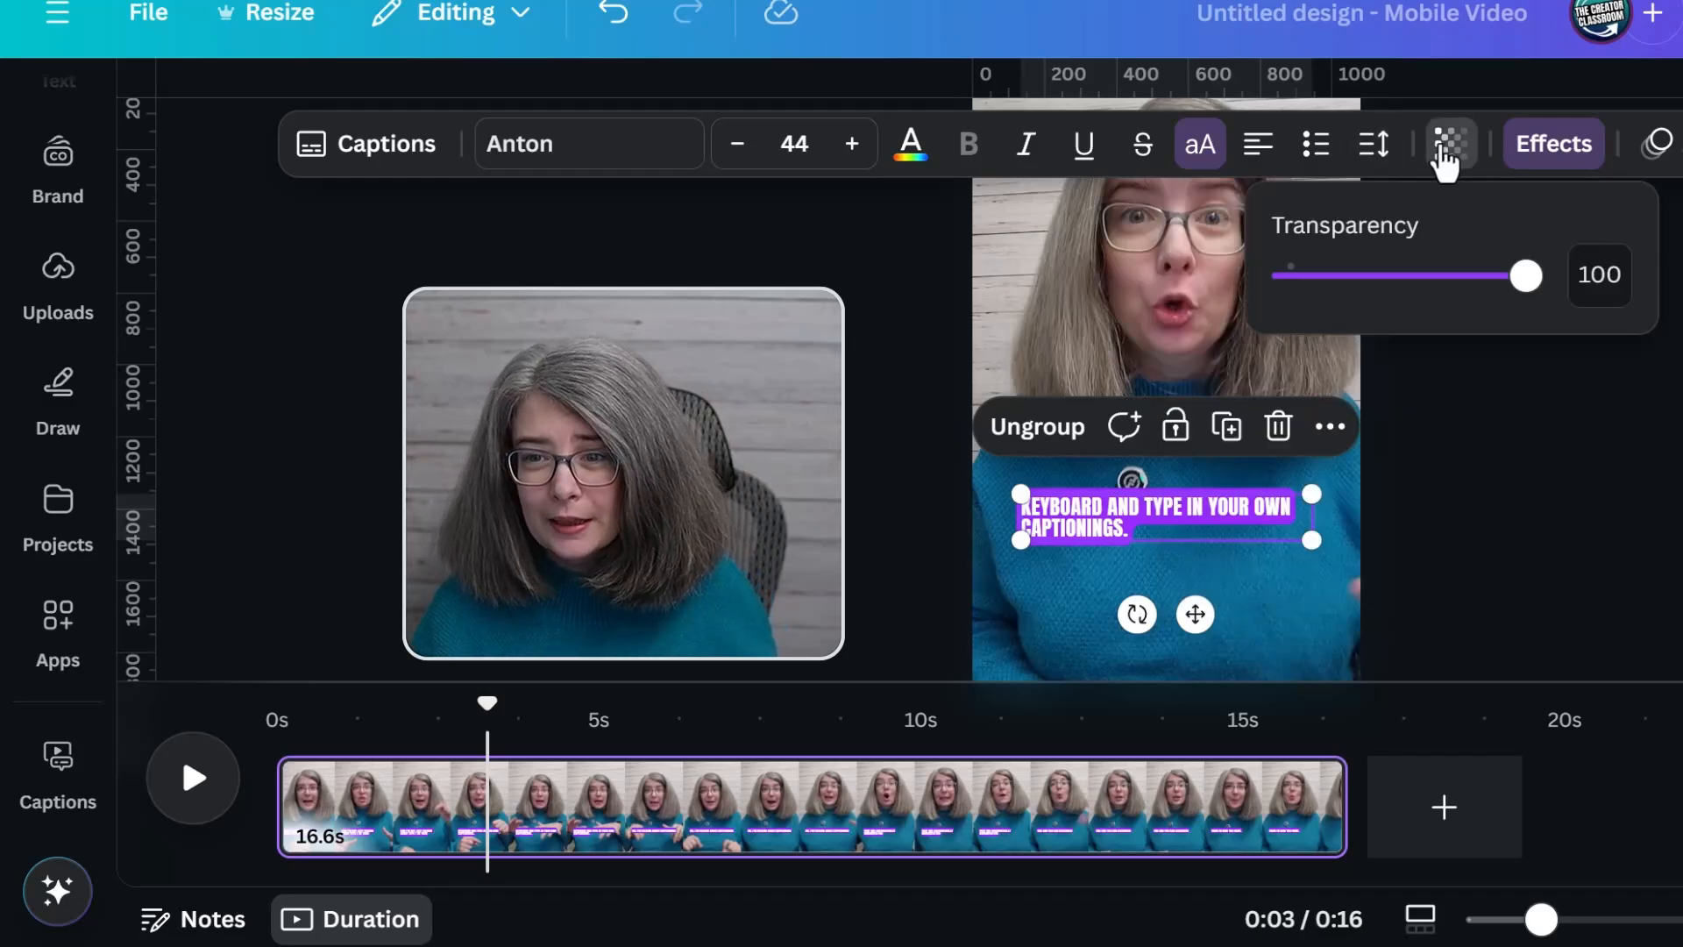
pyautogui.click(1552, 162)
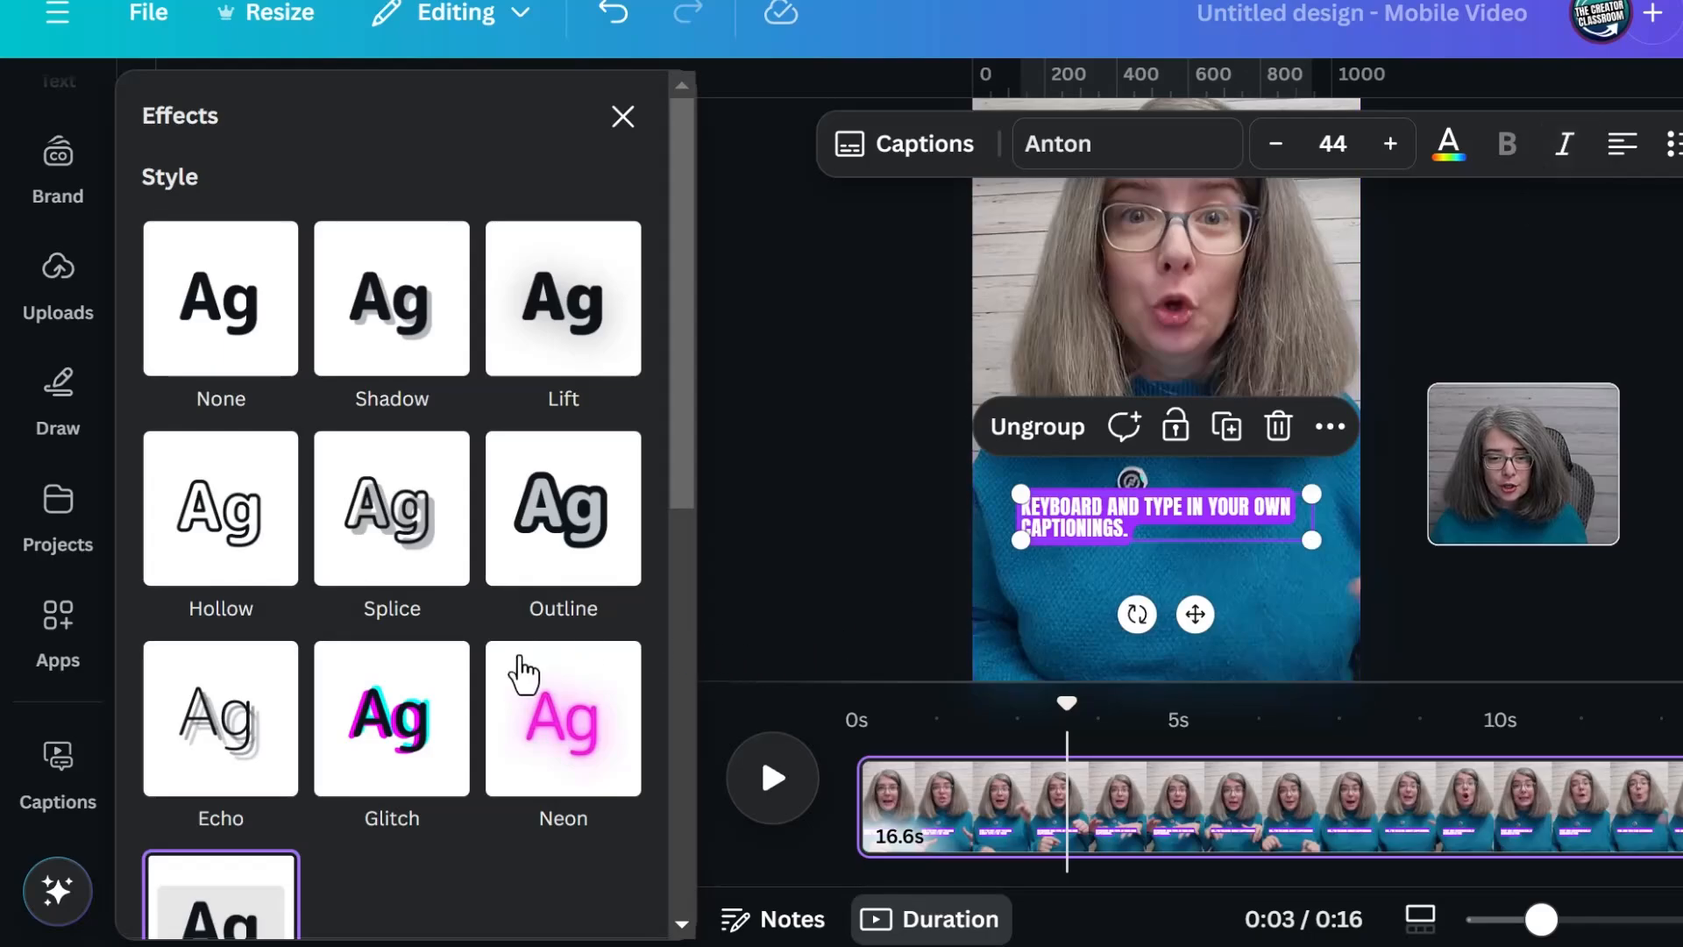
pyautogui.scroll(-2, 308, 841)
pyautogui.scroll(-3, 289, 701)
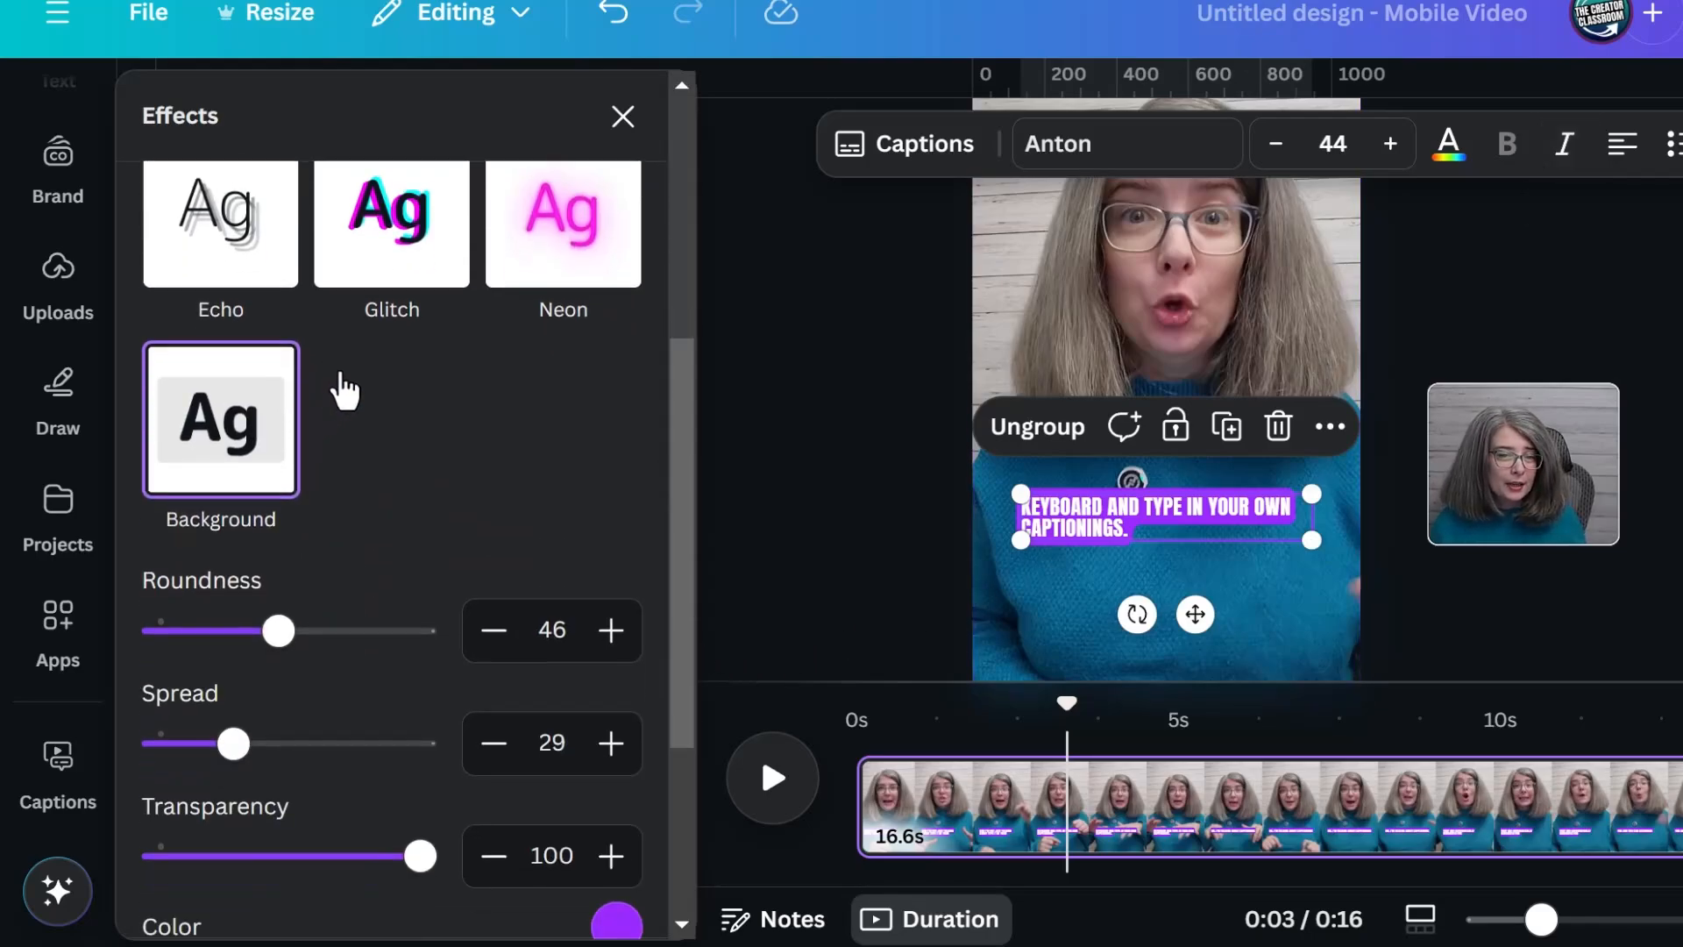
pyautogui.scroll(-3, 345, 386)
pyautogui.click(614, 633)
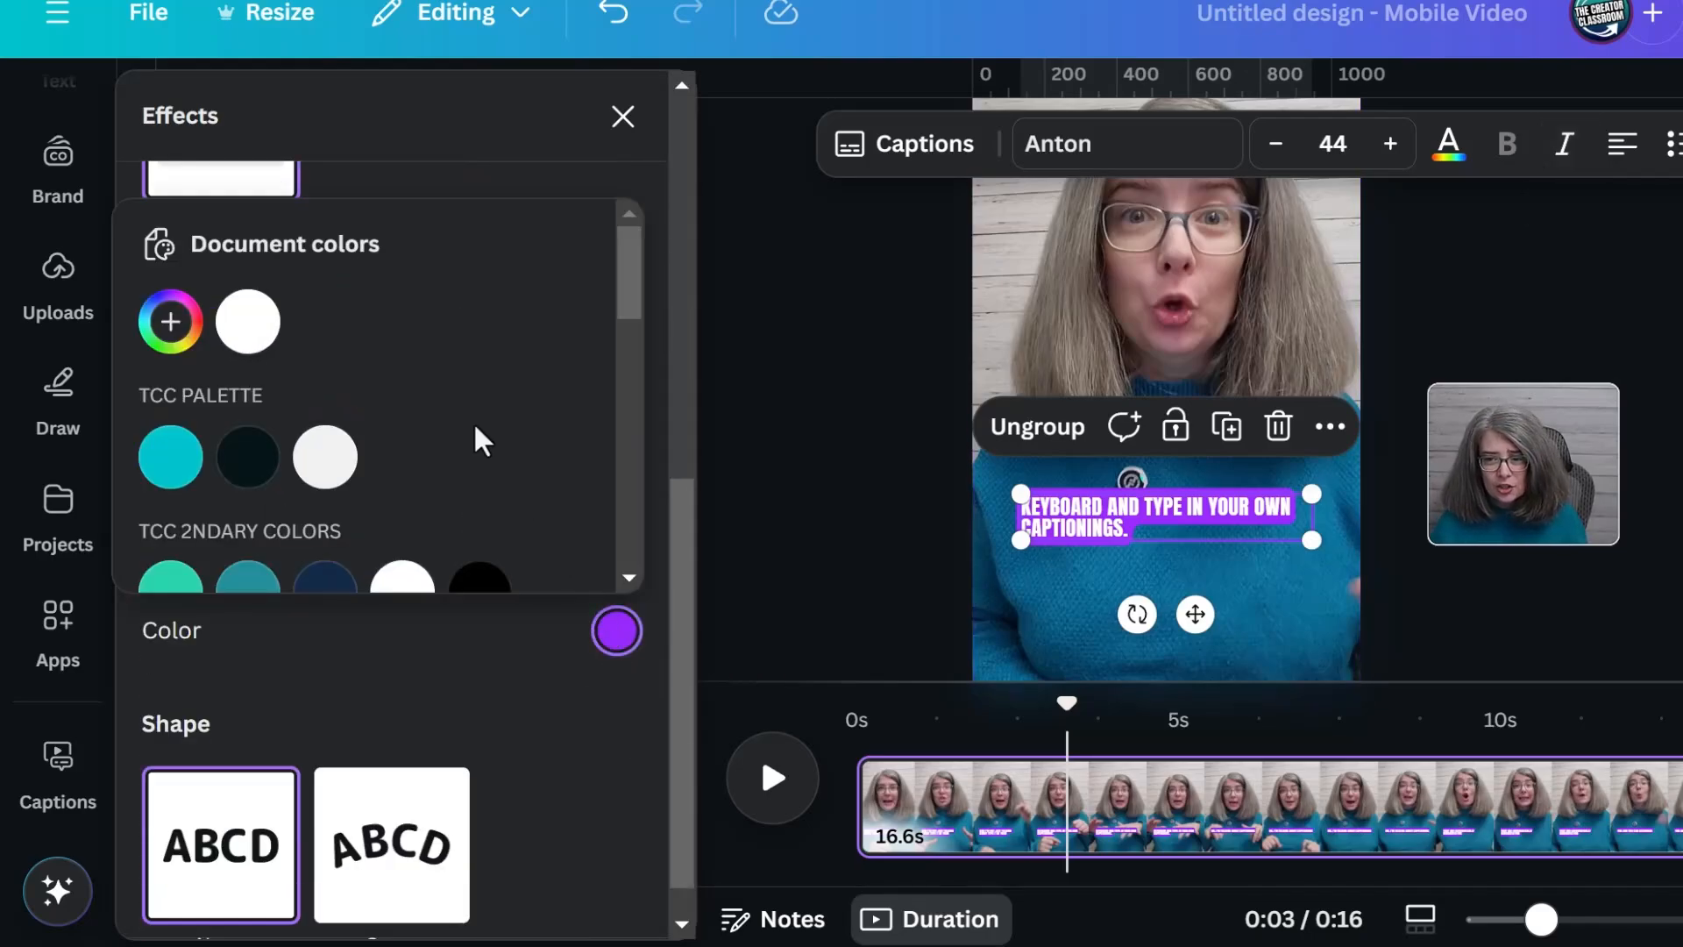
pyautogui.scroll(-3, 477, 368)
pyautogui.click(481, 271)
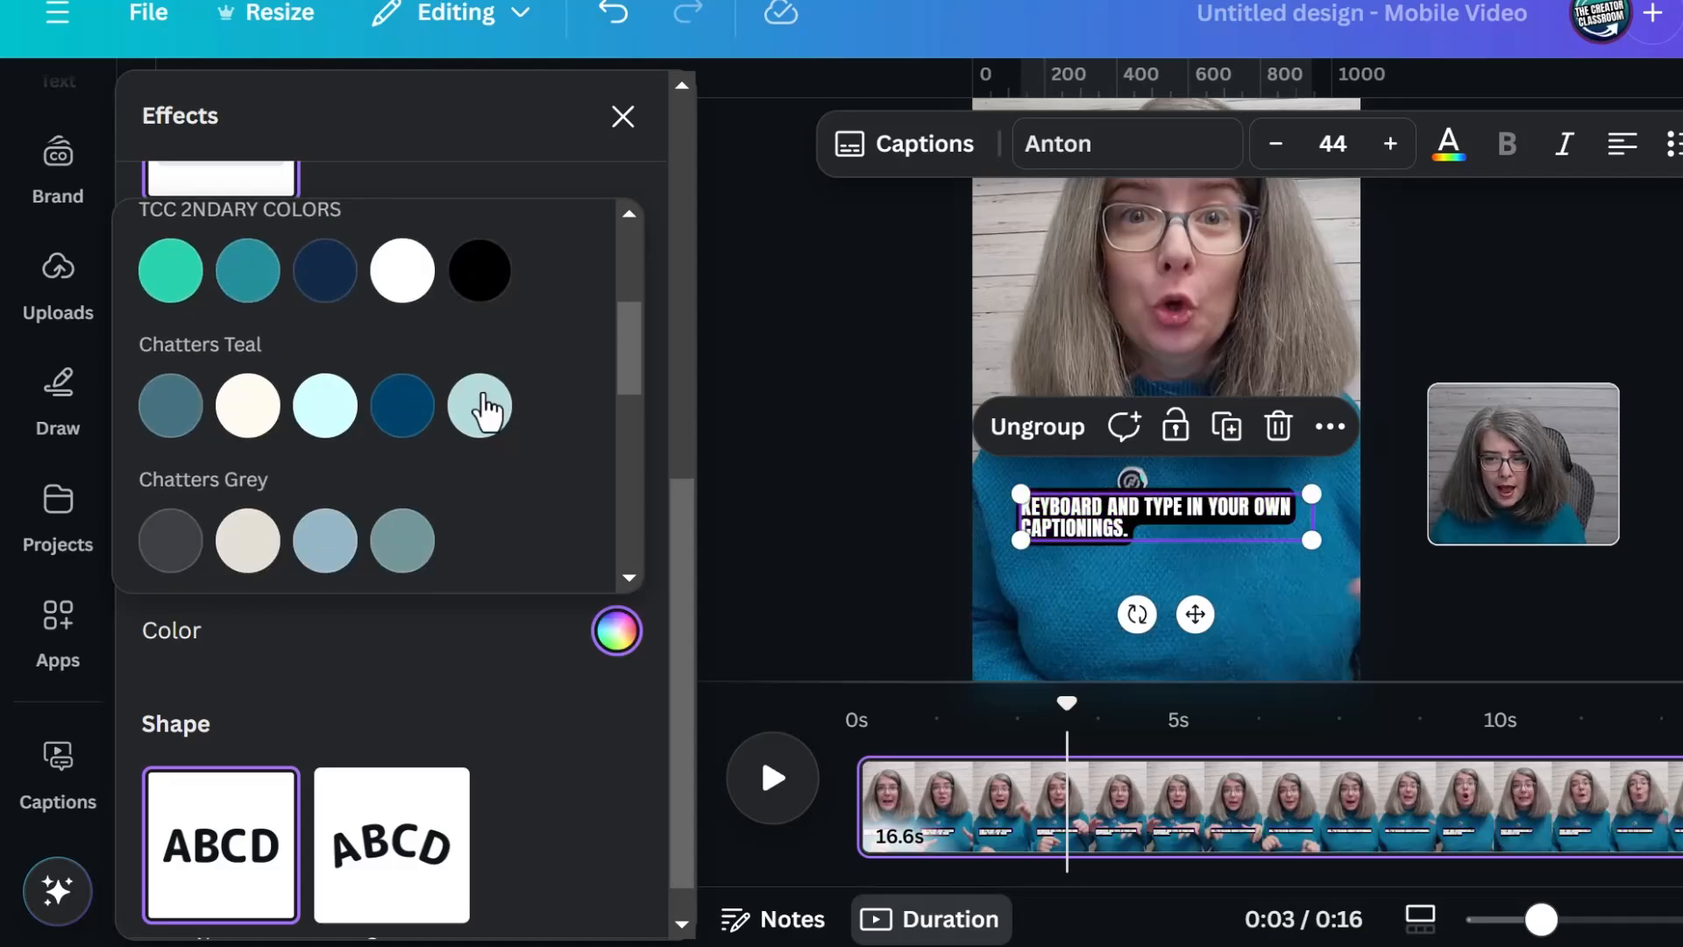
pyautogui.click(420, 669)
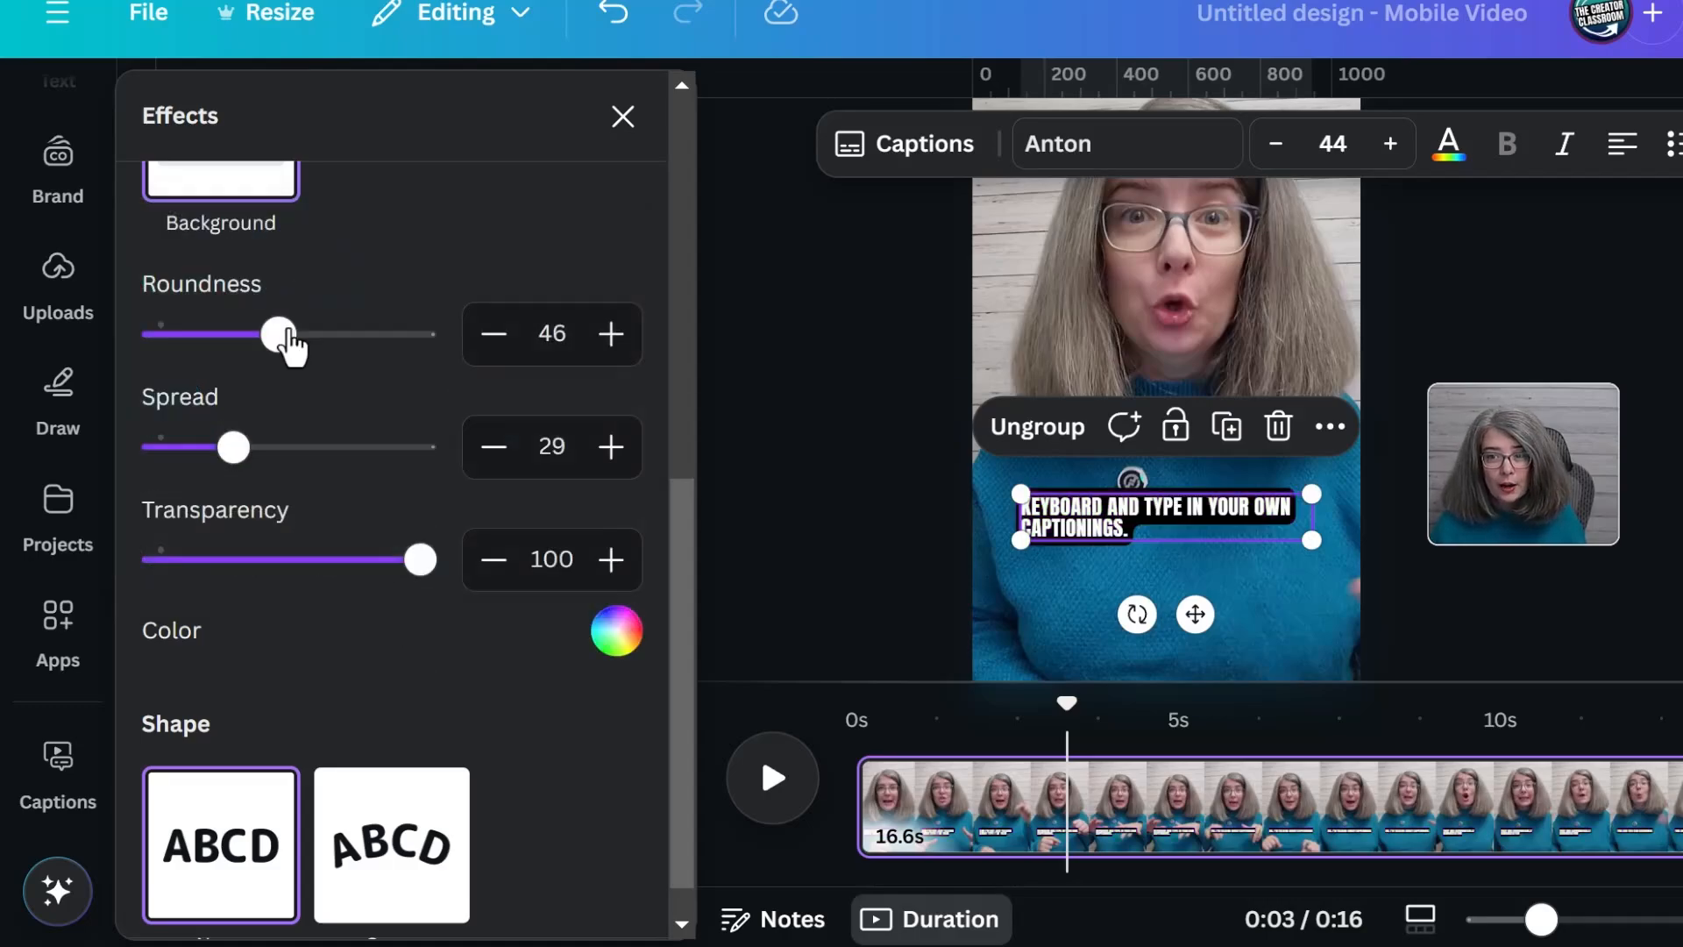
# Set the caption background's roundness to 63 and spread to 66, and adjust its transparency
pyautogui.moveTo(287, 335); pyautogui.dragTo(324, 336)
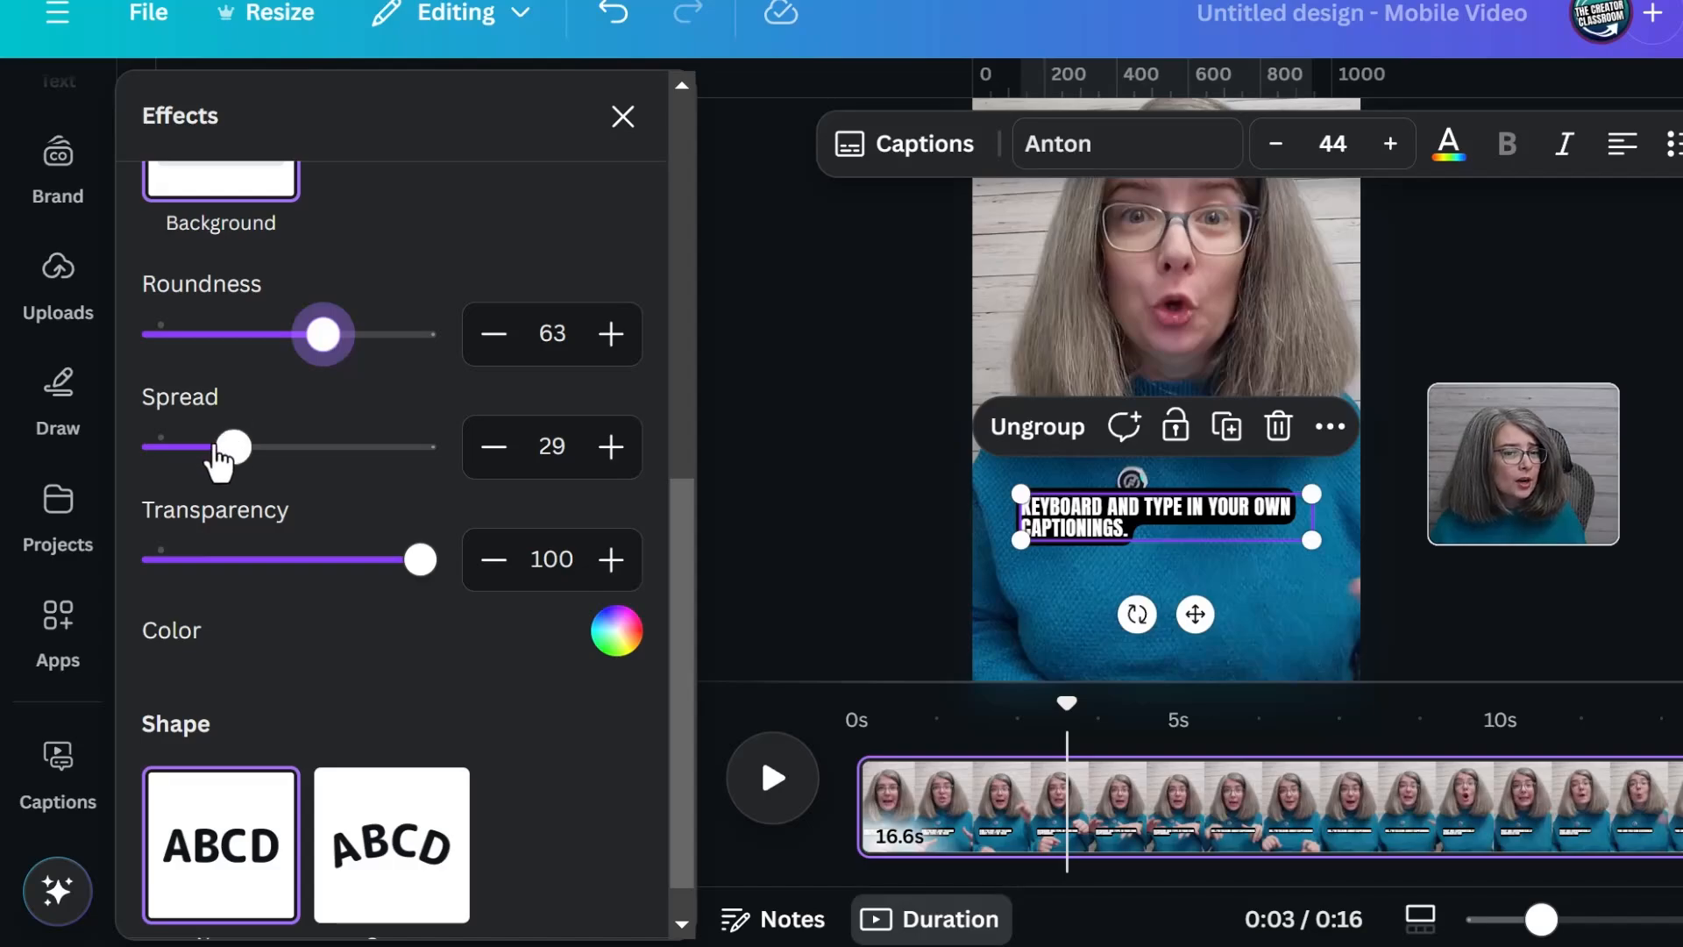
pyautogui.moveTo(230, 452); pyautogui.dragTo(156, 442)
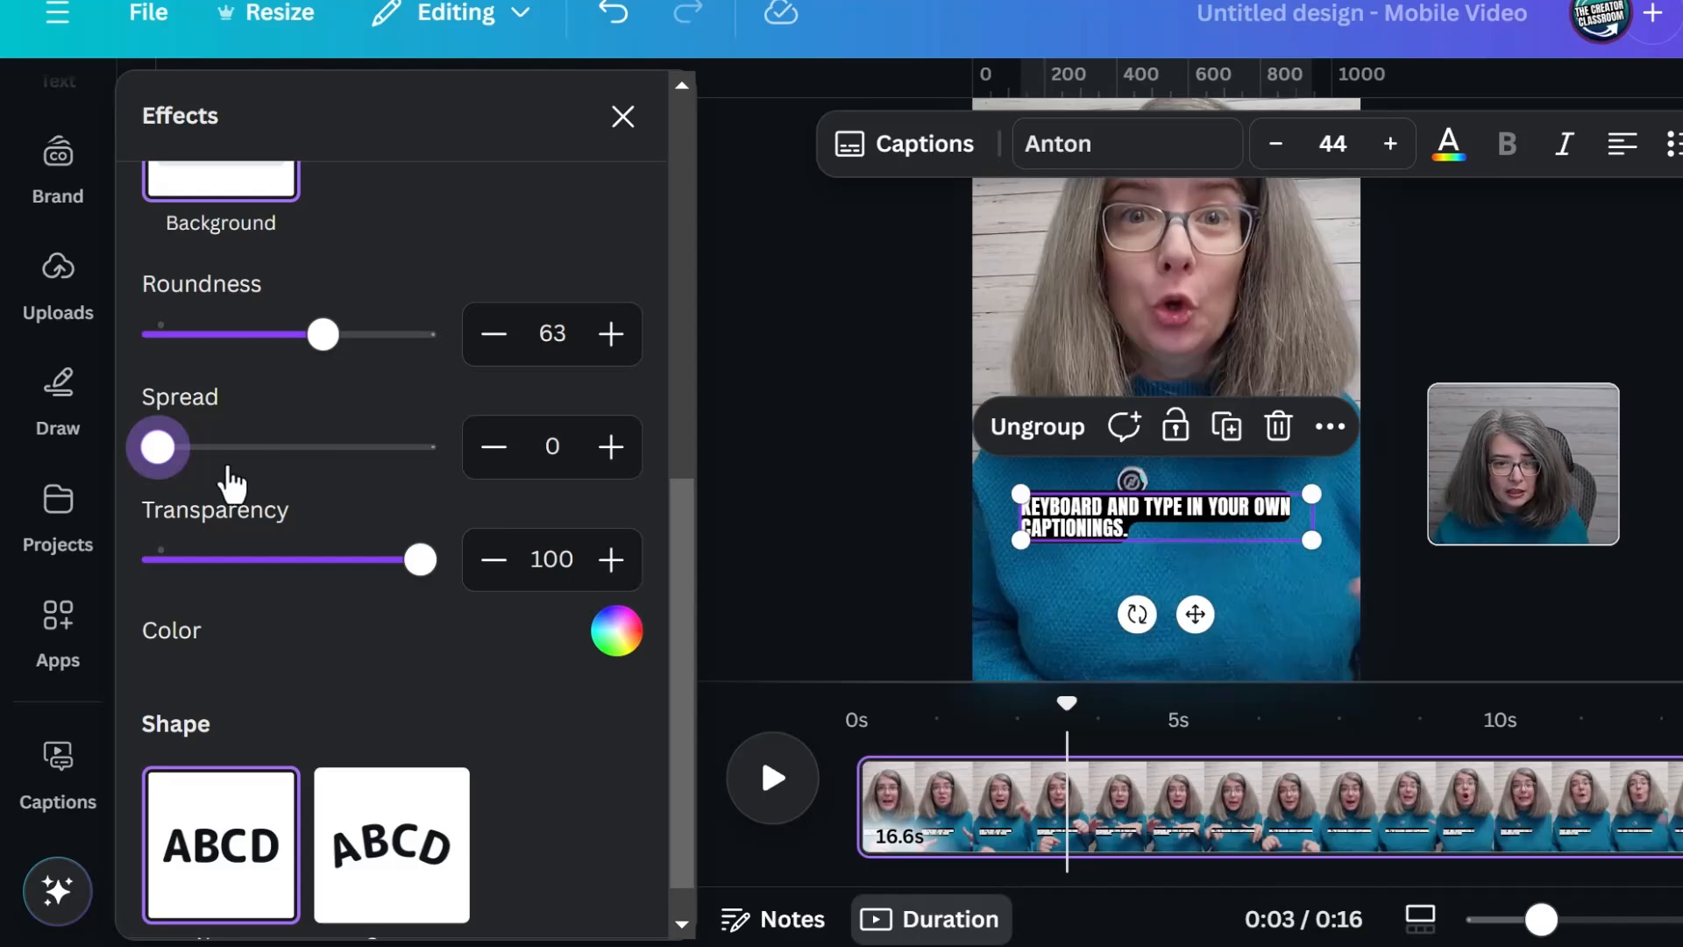
pyautogui.moveTo(158, 456); pyautogui.dragTo(335, 473)
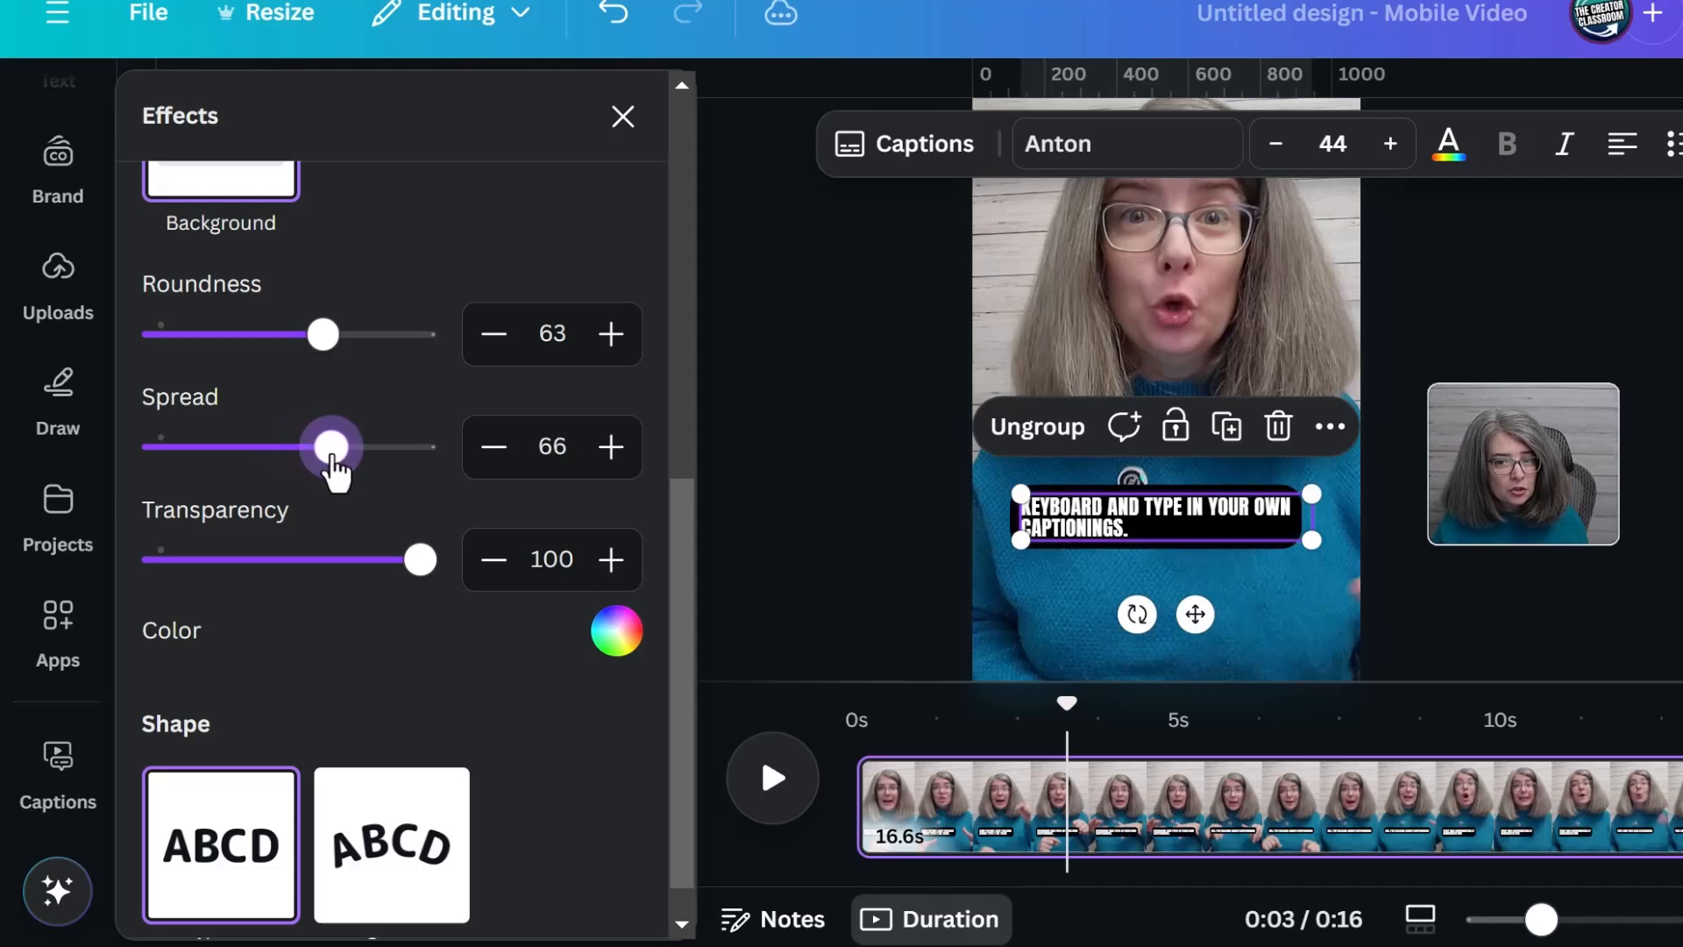
pyautogui.moveTo(358, 559); pyautogui.dragTo(408, 571)
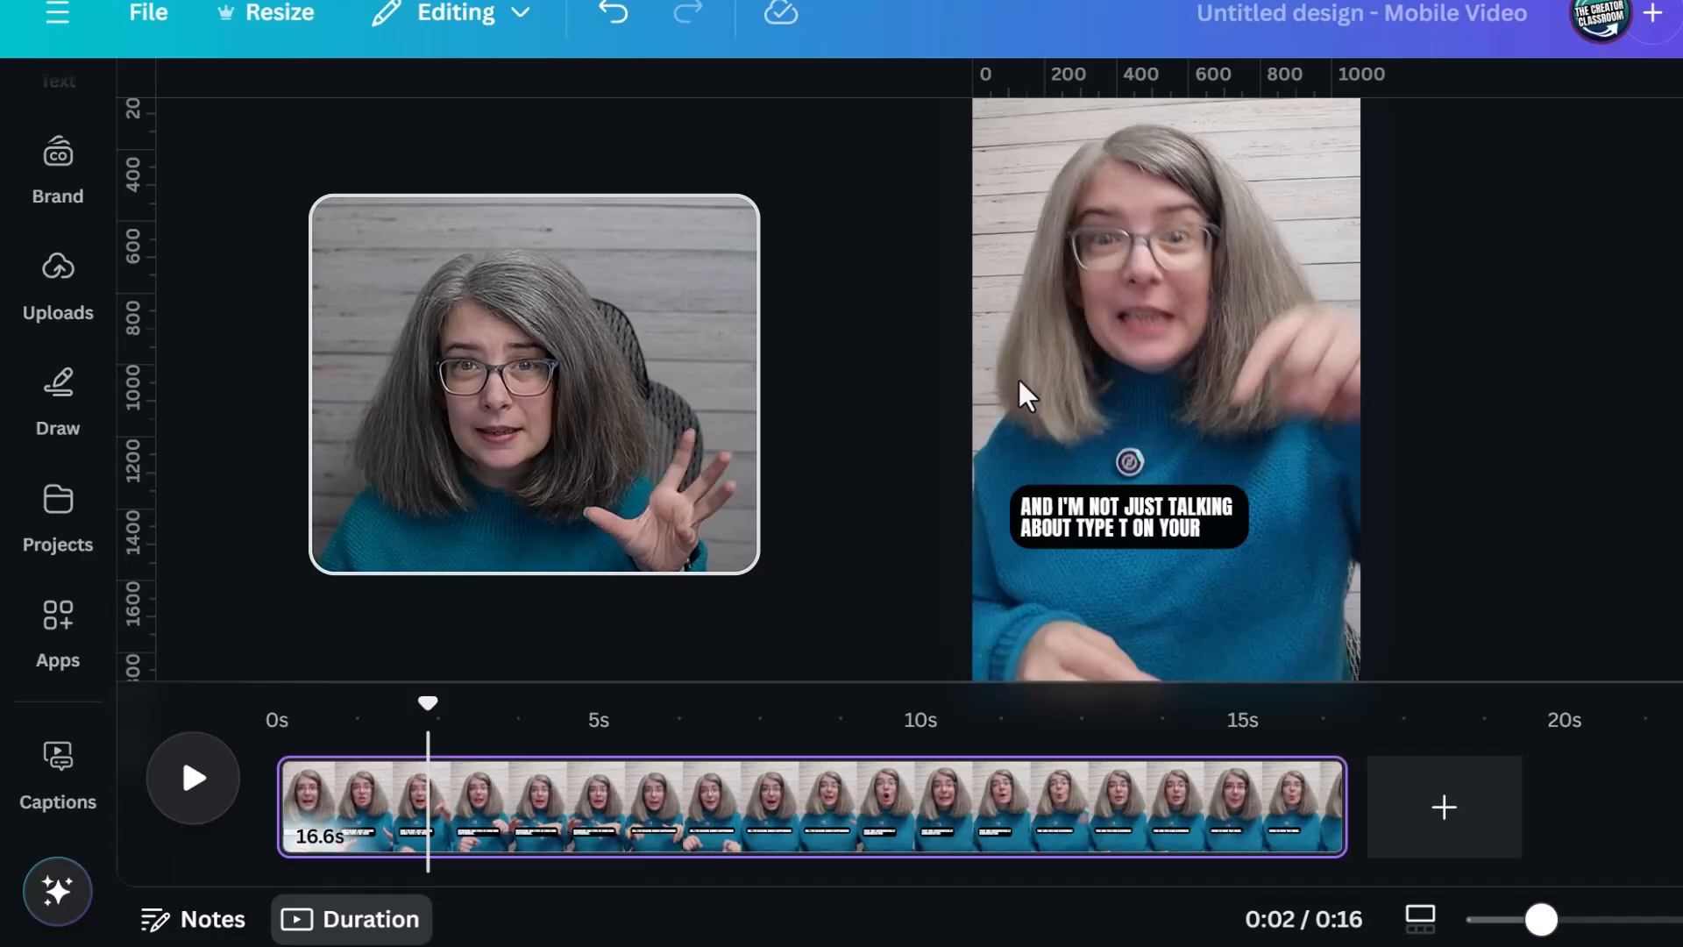
# Open the caption list and insert a line break before "your" in the second caption
pyautogui.click(1050, 526)
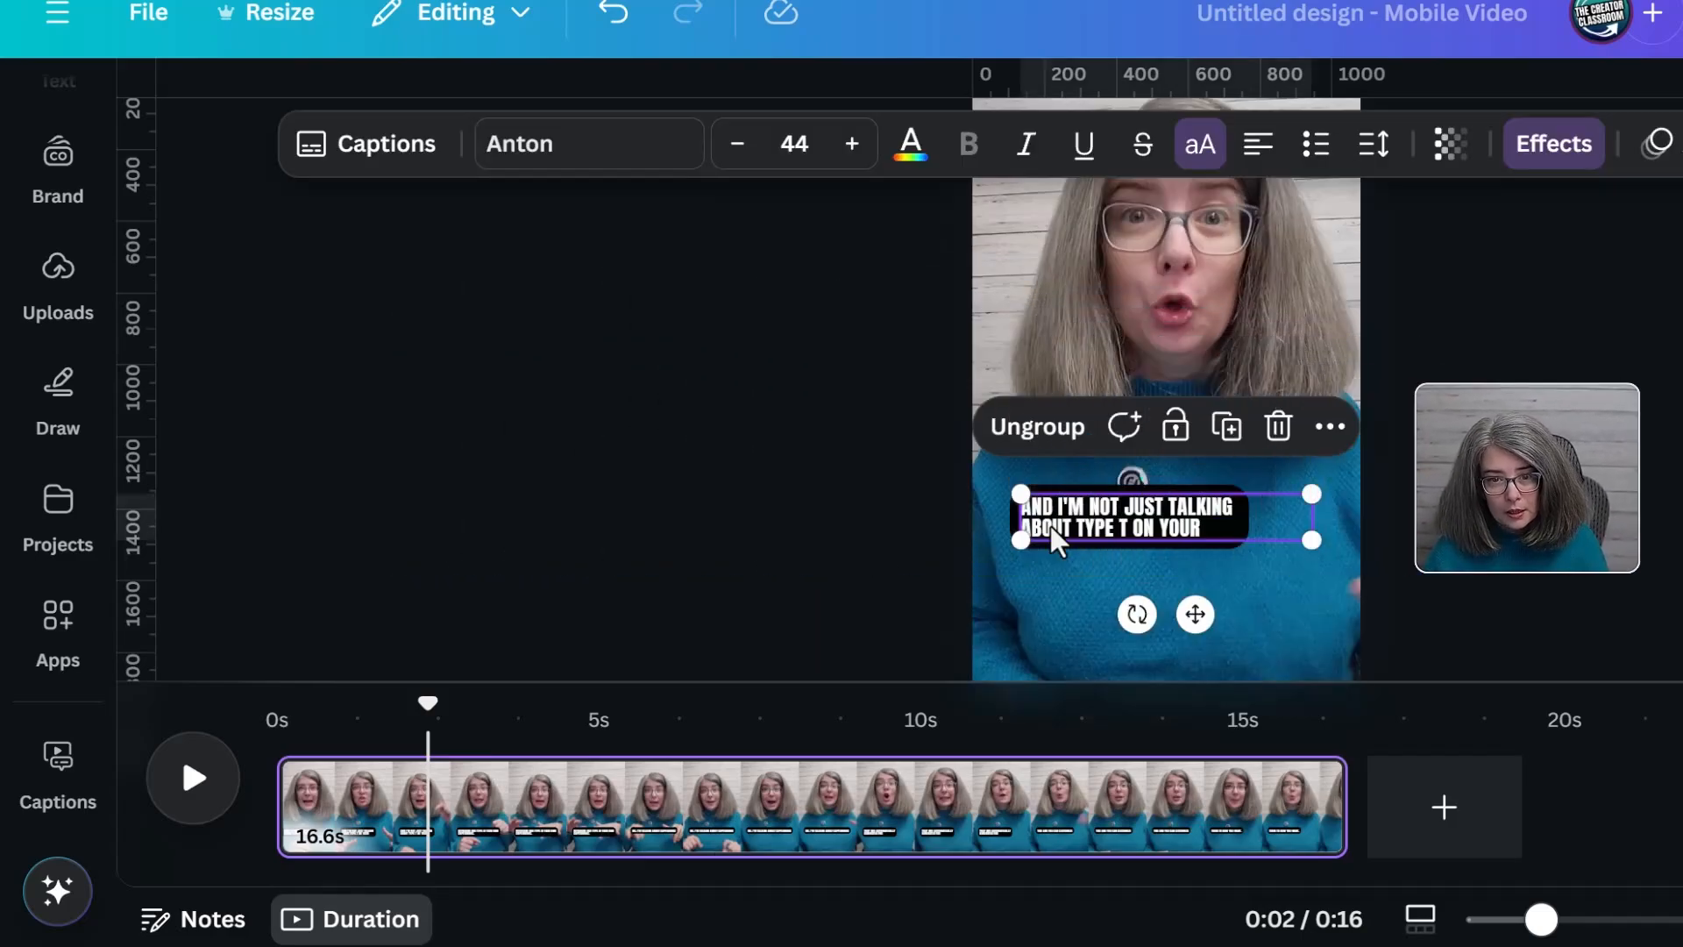
pyautogui.click(399, 151)
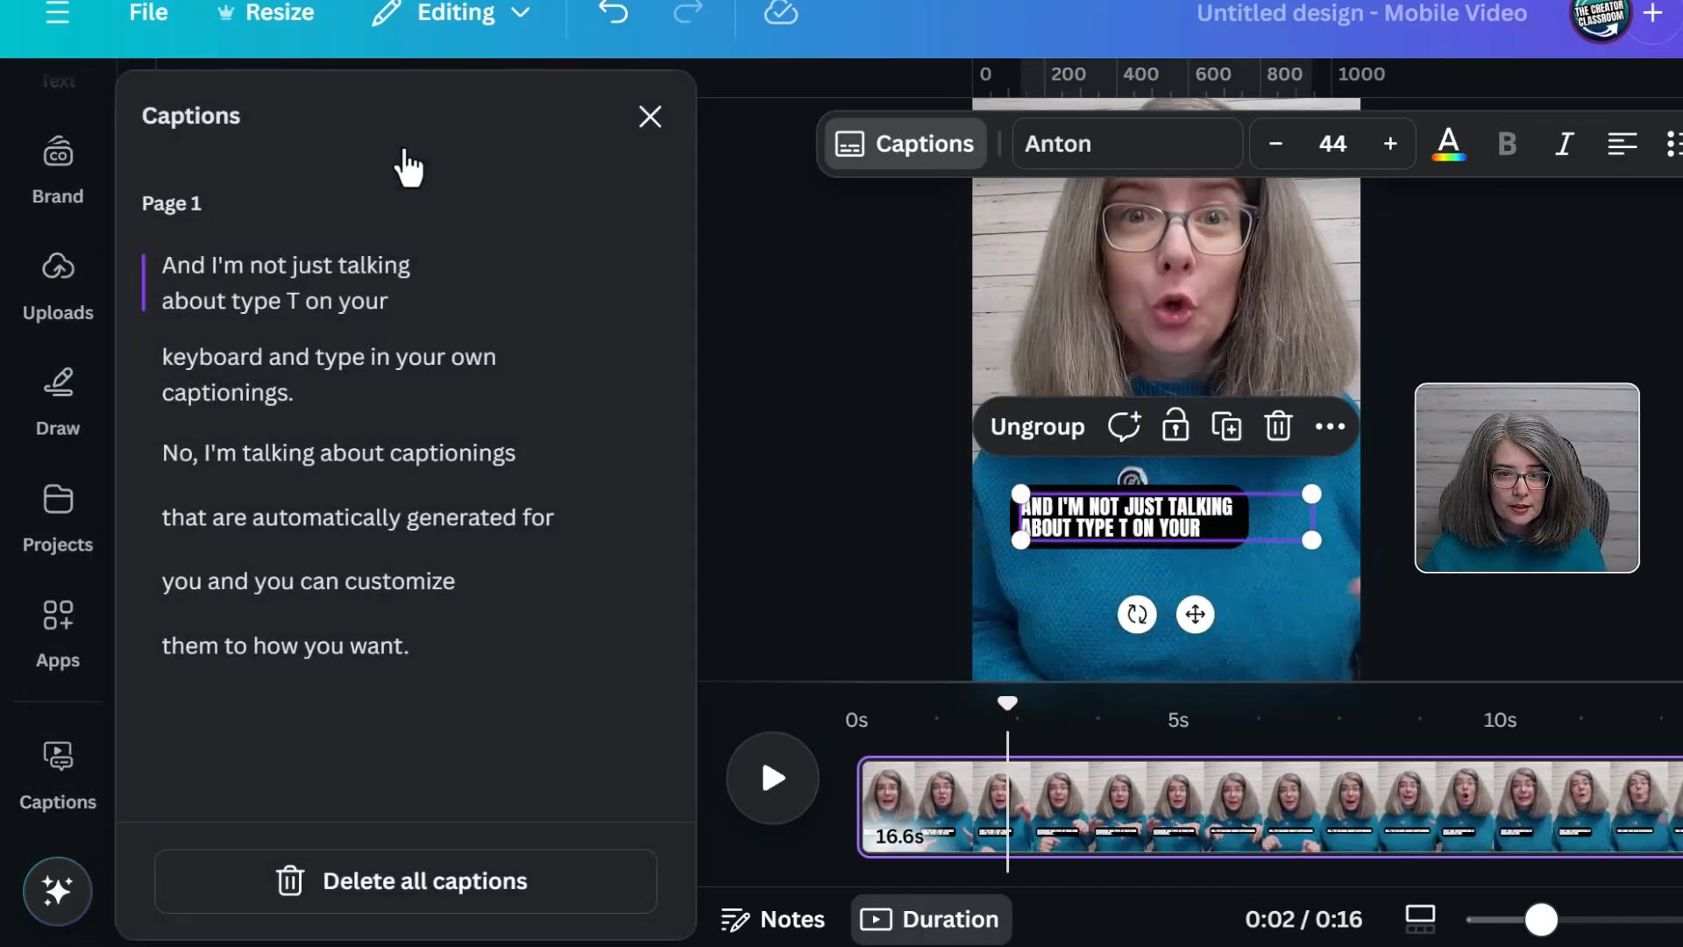
pyautogui.click(346, 288)
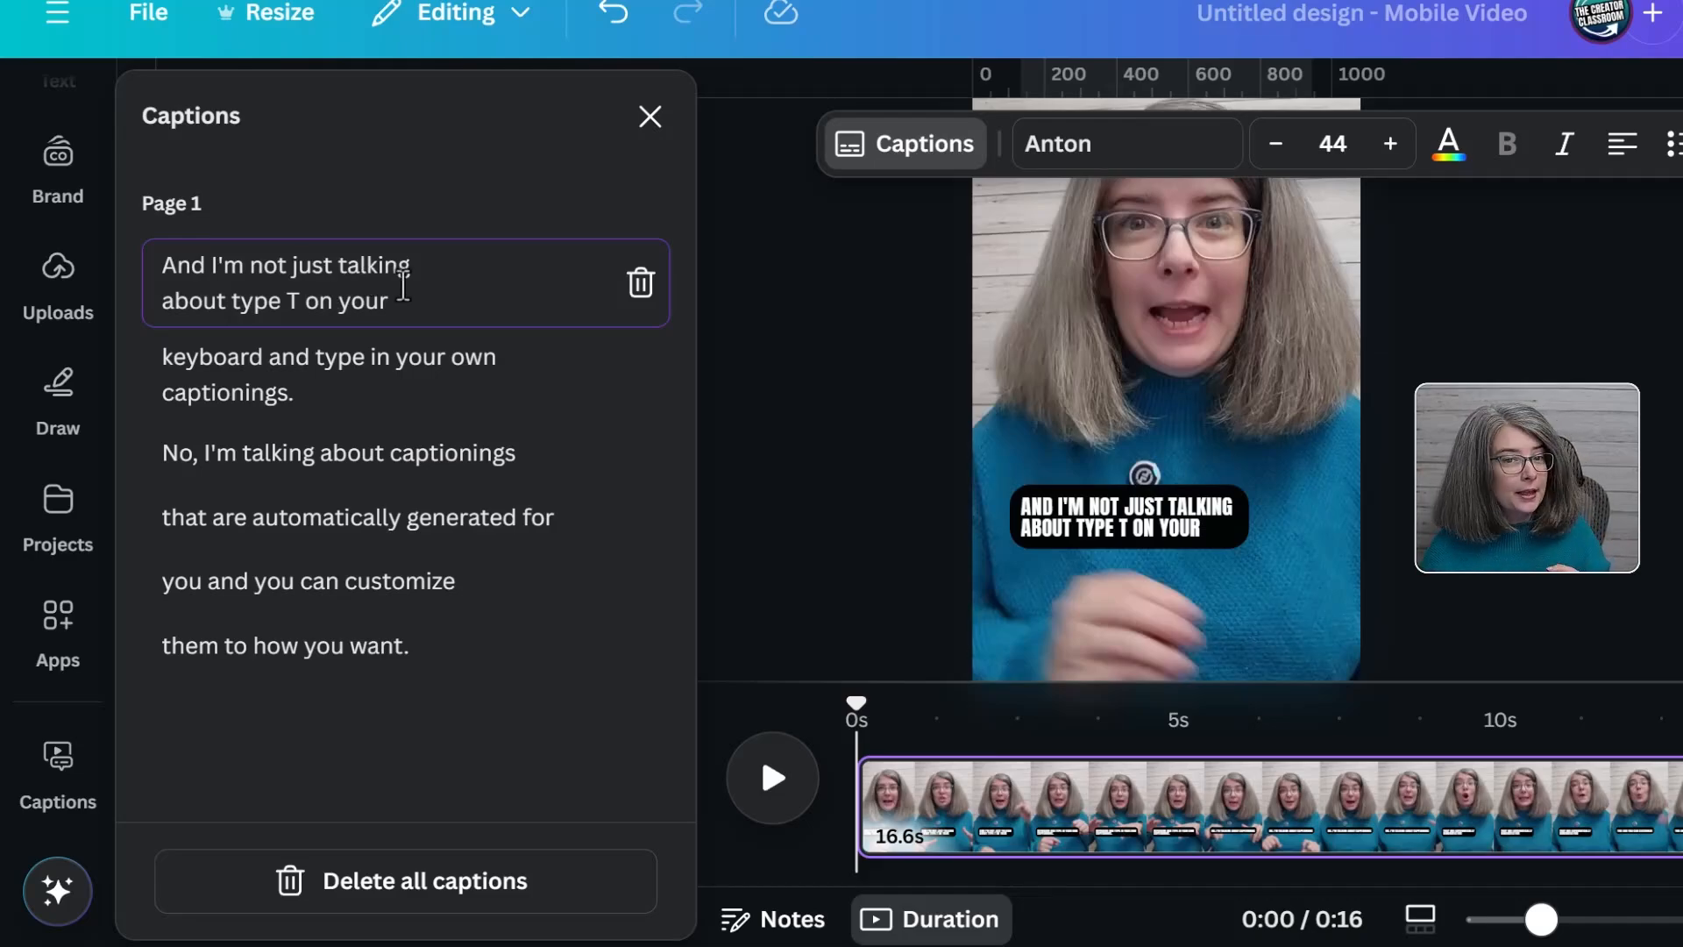
pyautogui.click(445, 355)
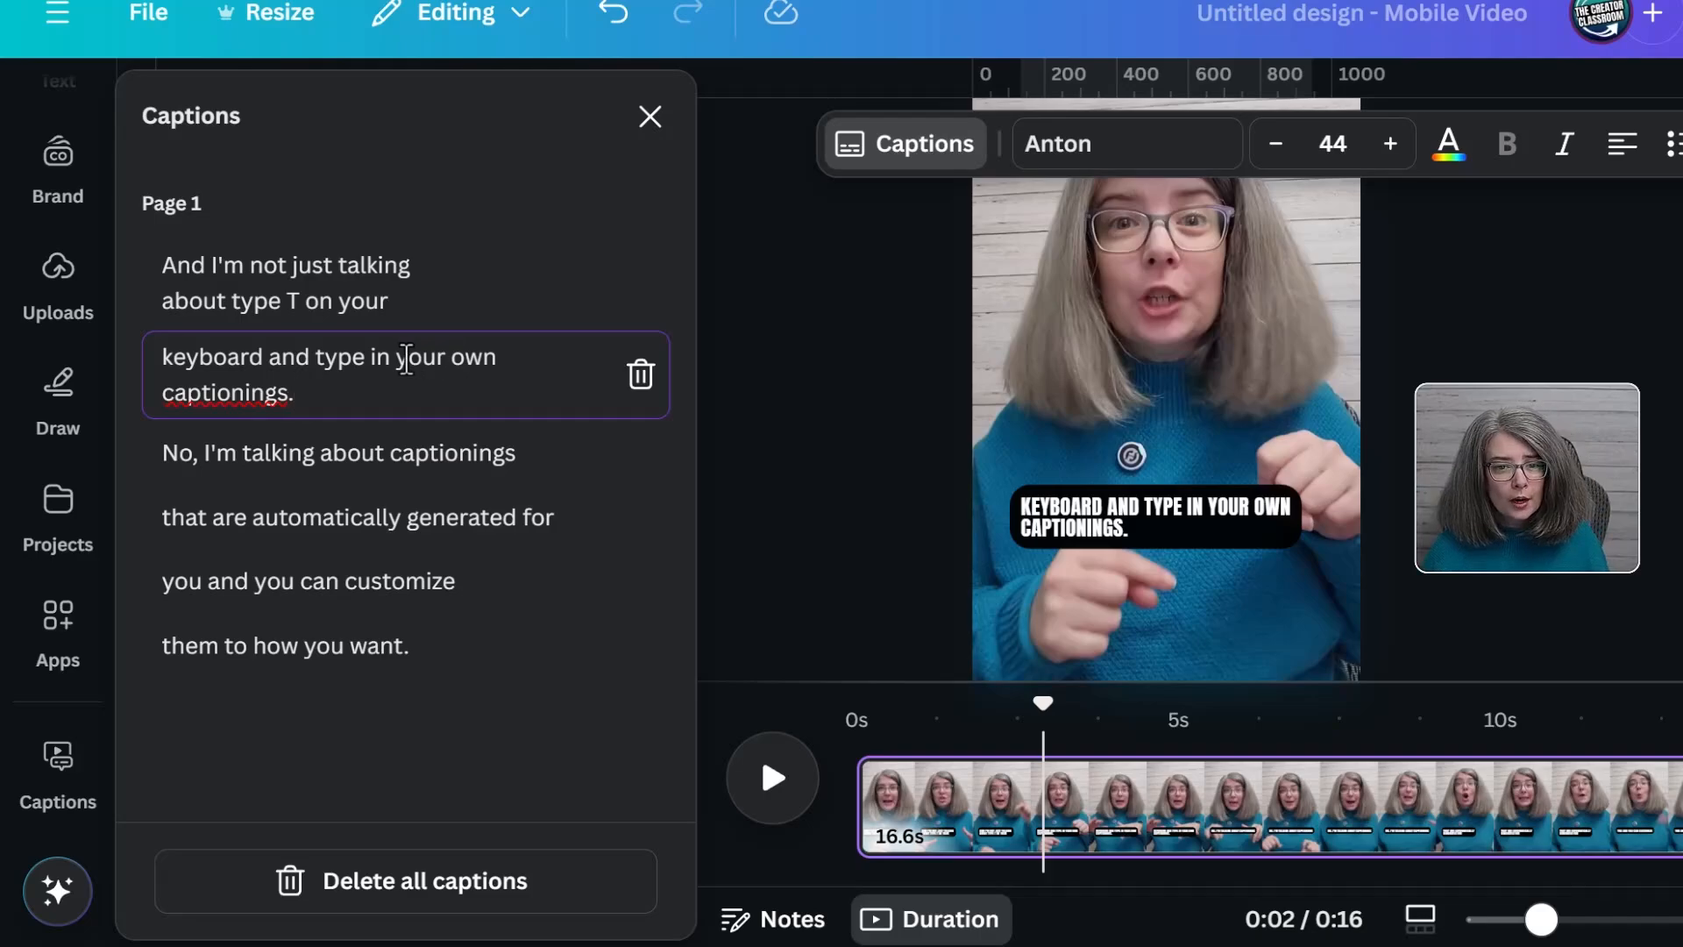
pyautogui.click(371, 357)
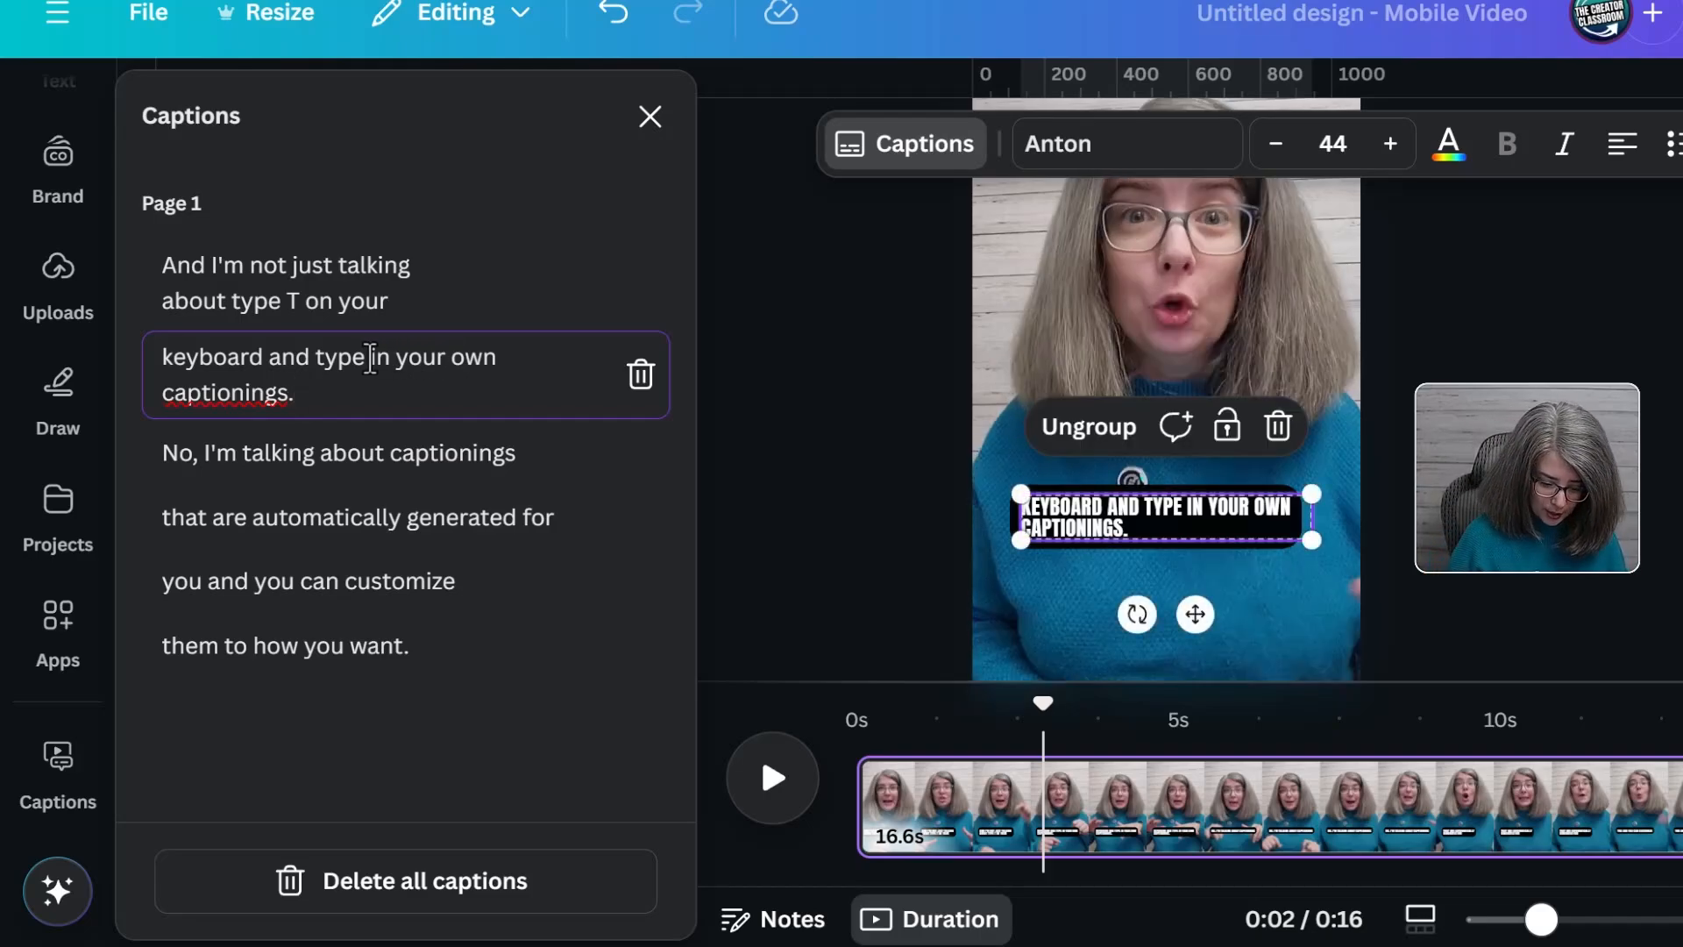
pyautogui.press('Return')
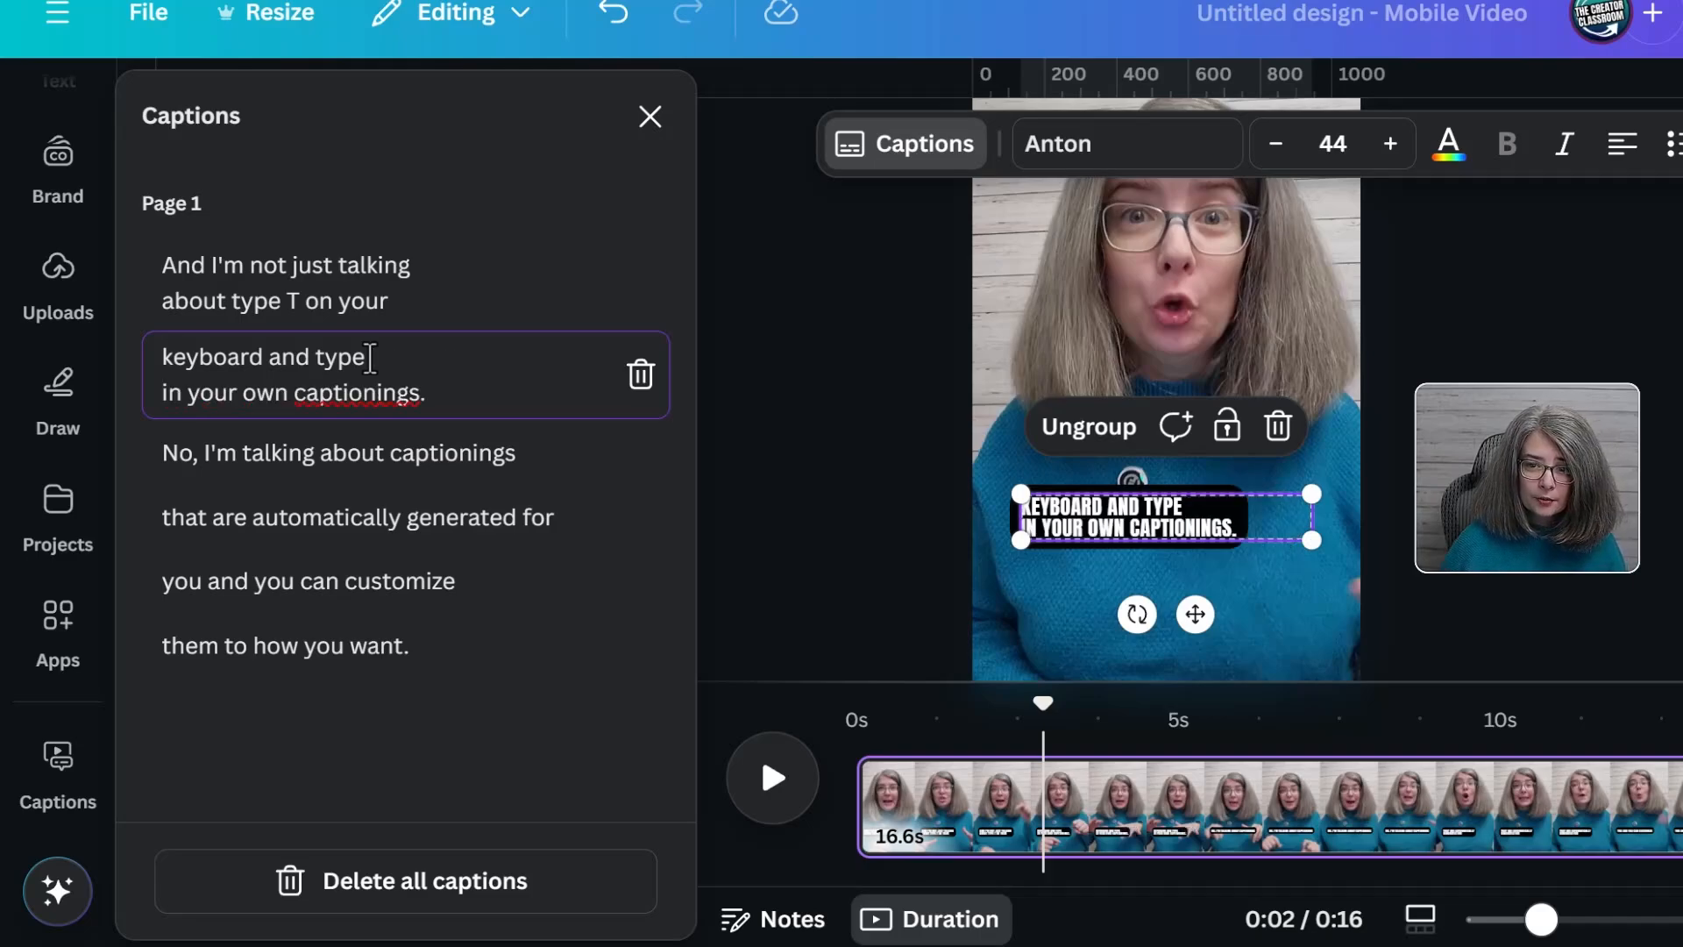
pyautogui.press('BackSpace')
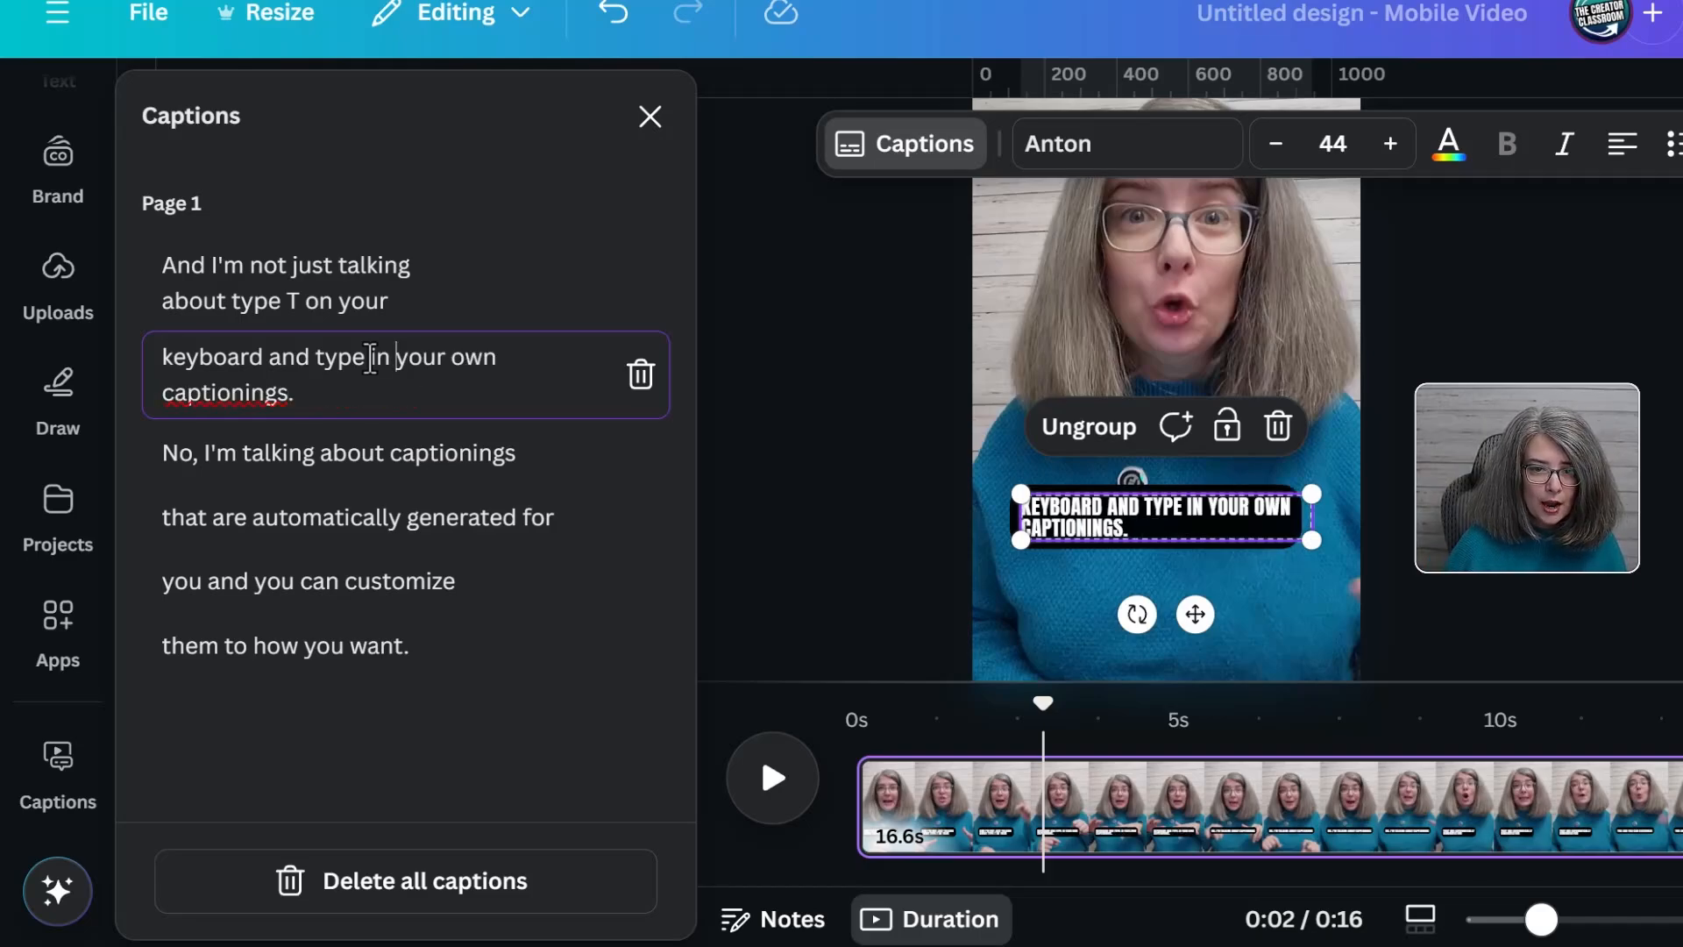
pyautogui.press('Return')
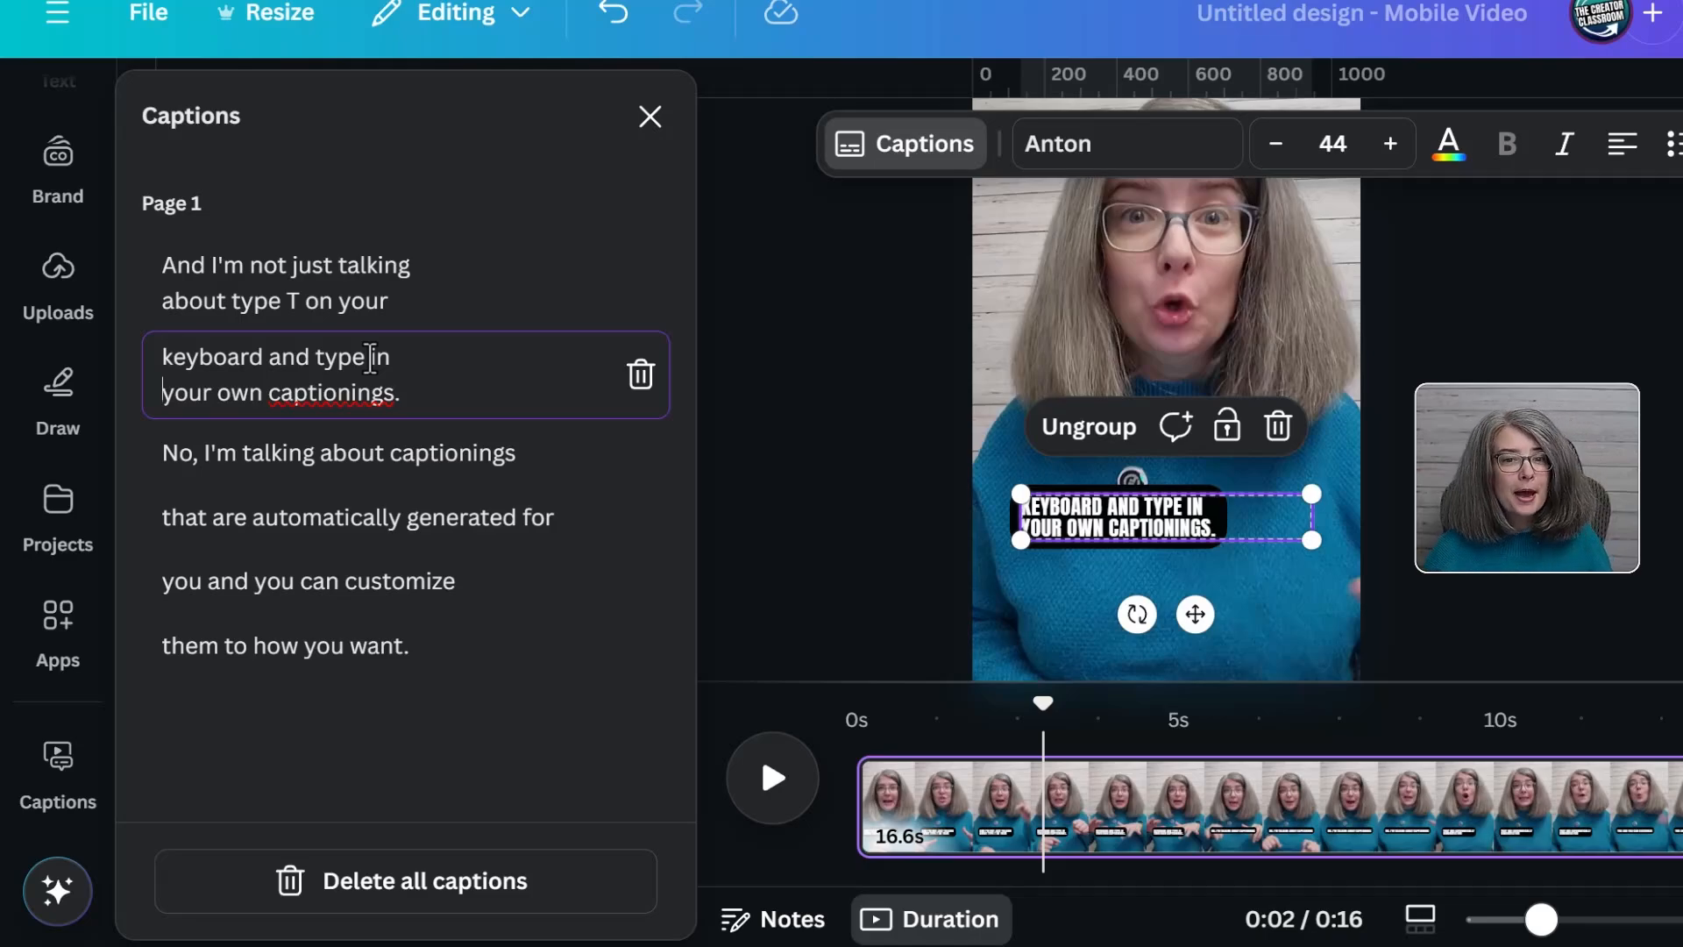
# Insert line breaks before "about" in the third caption, "automatically" and "generated" in the fourth, and "can" in the fifth
pyautogui.click(324, 452)
pyautogui.hotkey('shift', 'Return')
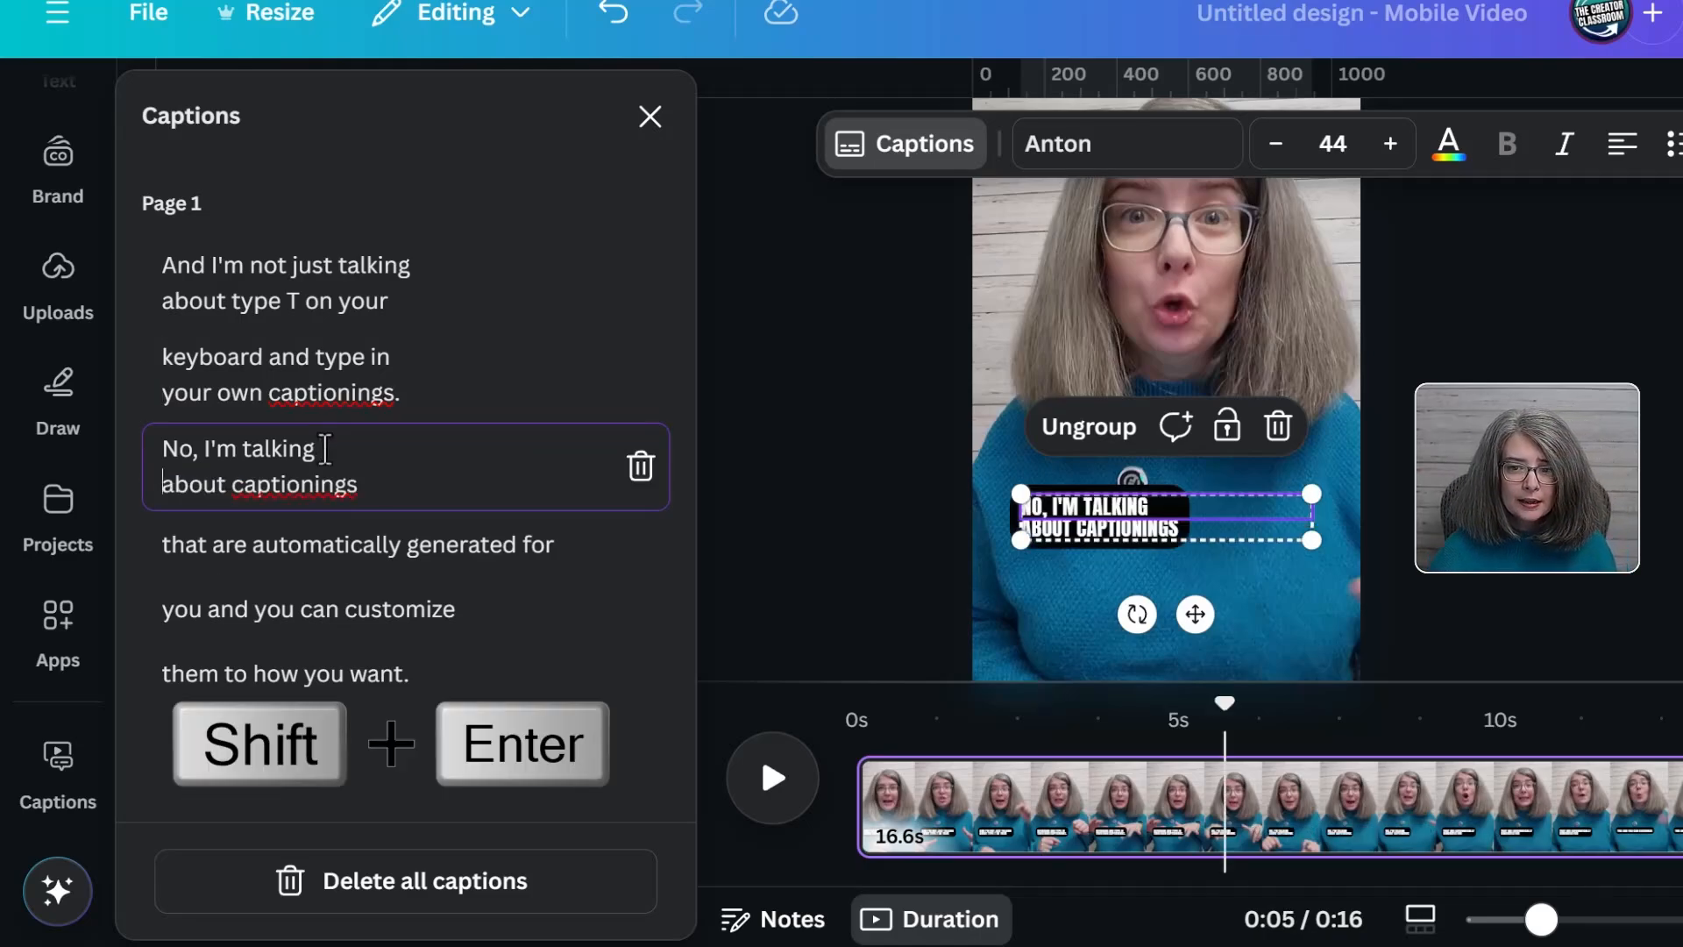
pyautogui.click(255, 545)
pyautogui.hotkey('shift', 'Return')
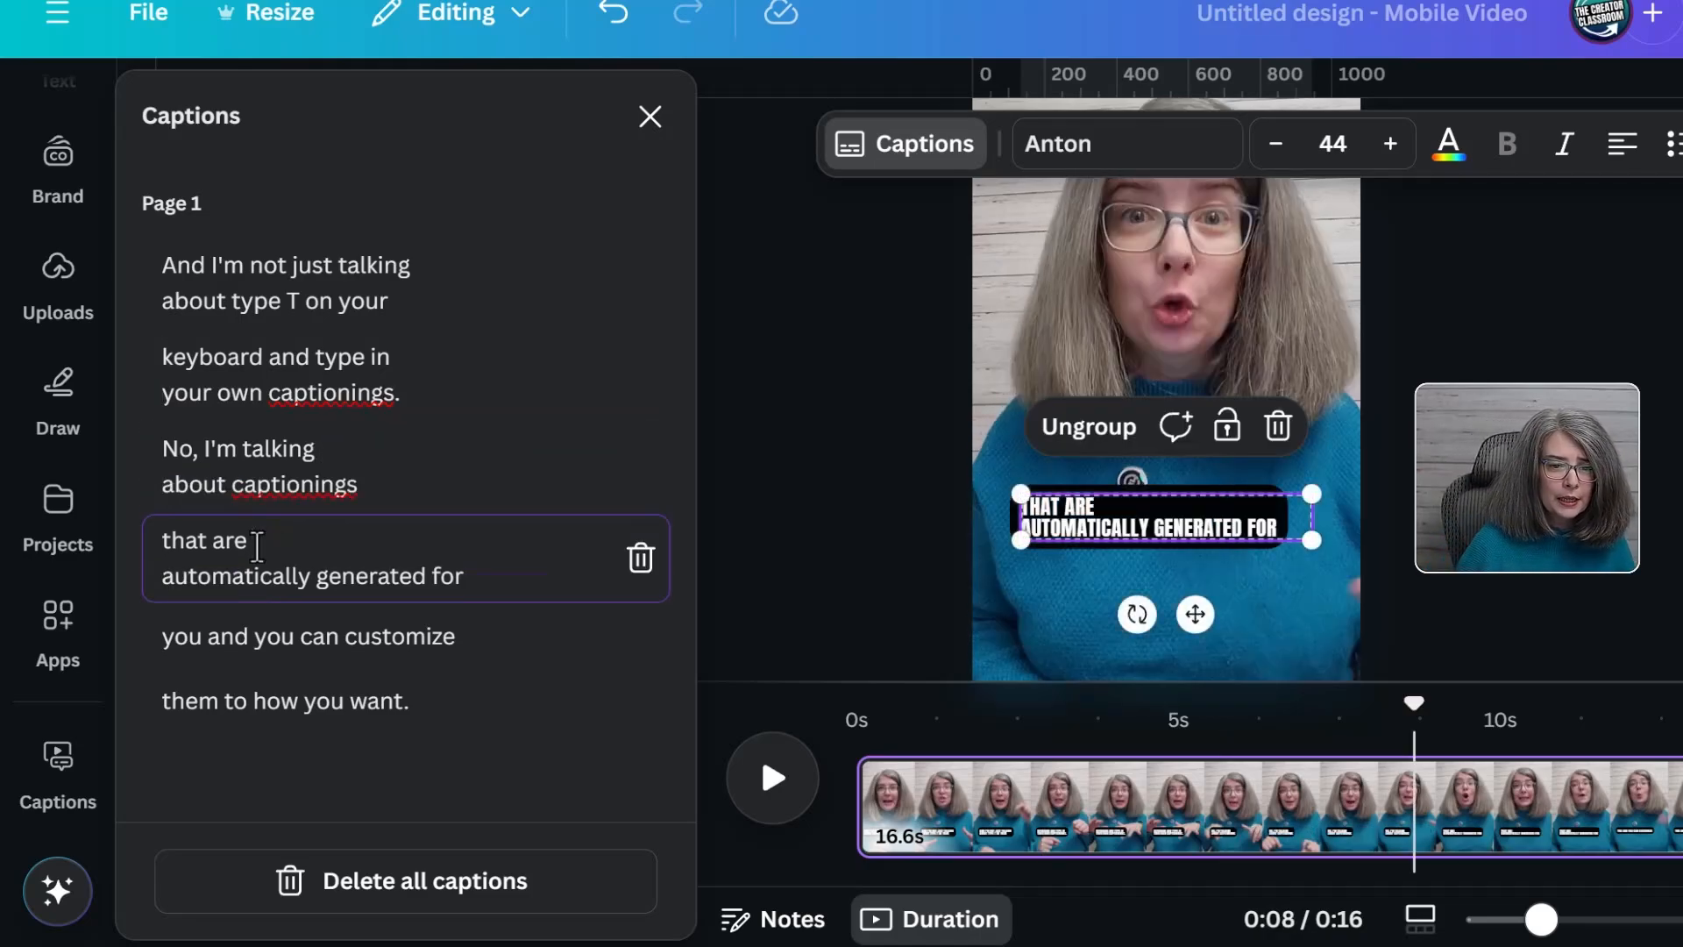
pyautogui.hotkey('ctrl', 'Right')
pyautogui.hotkey('shift', 'Return')
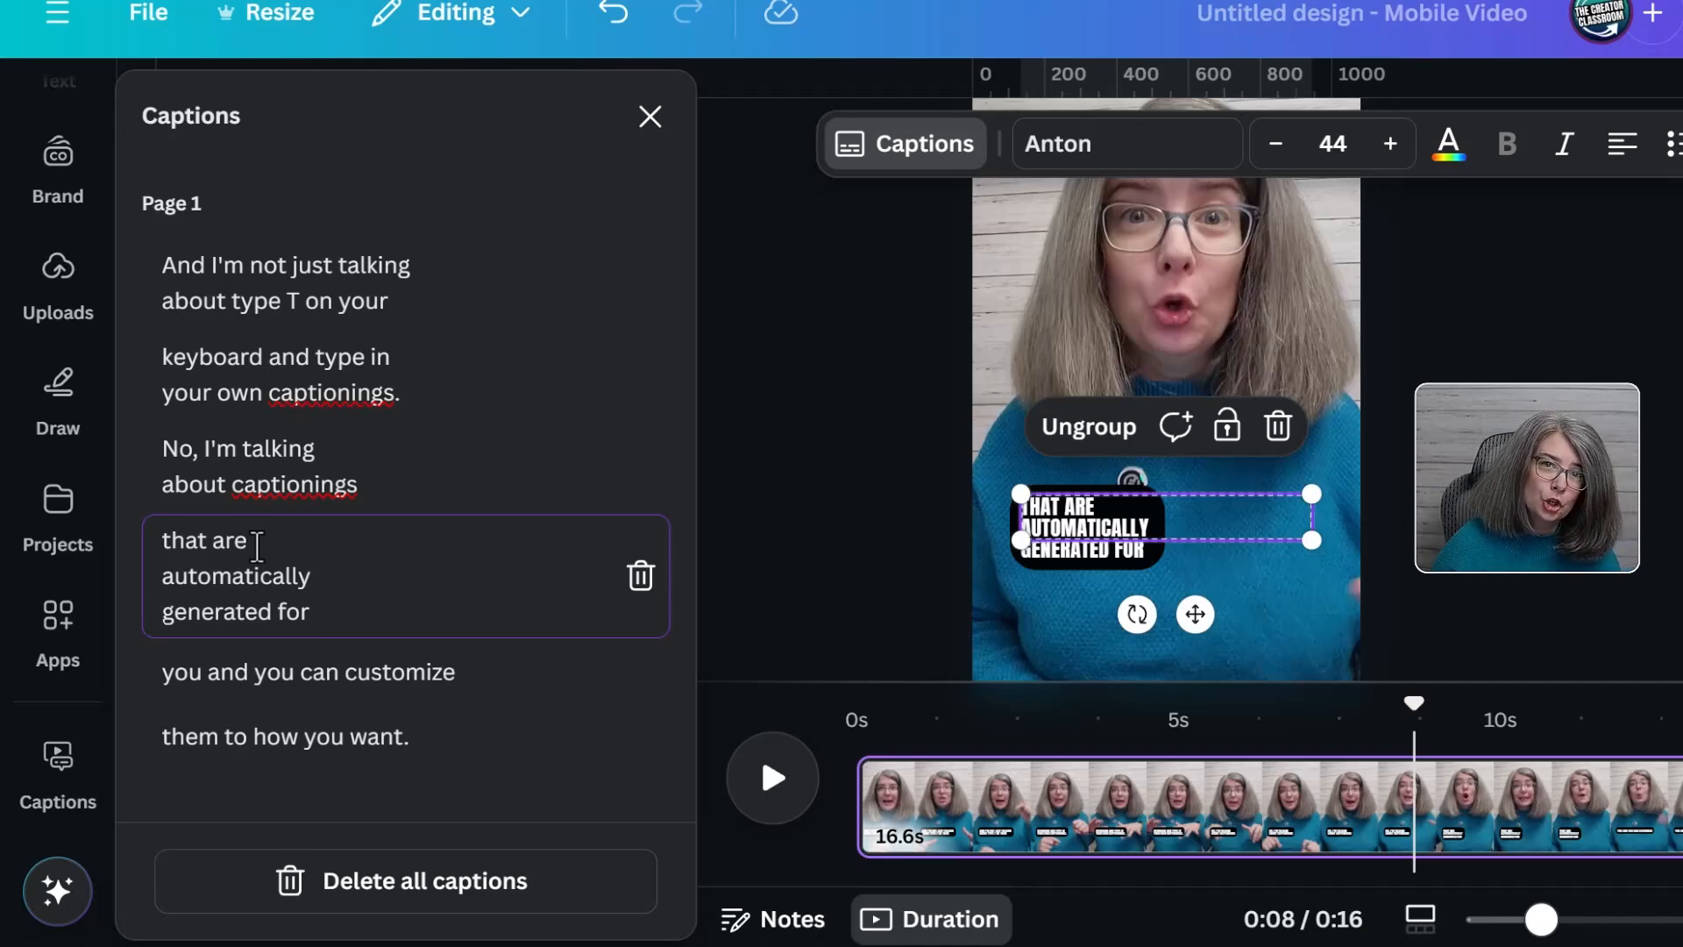
pyautogui.click(273, 682)
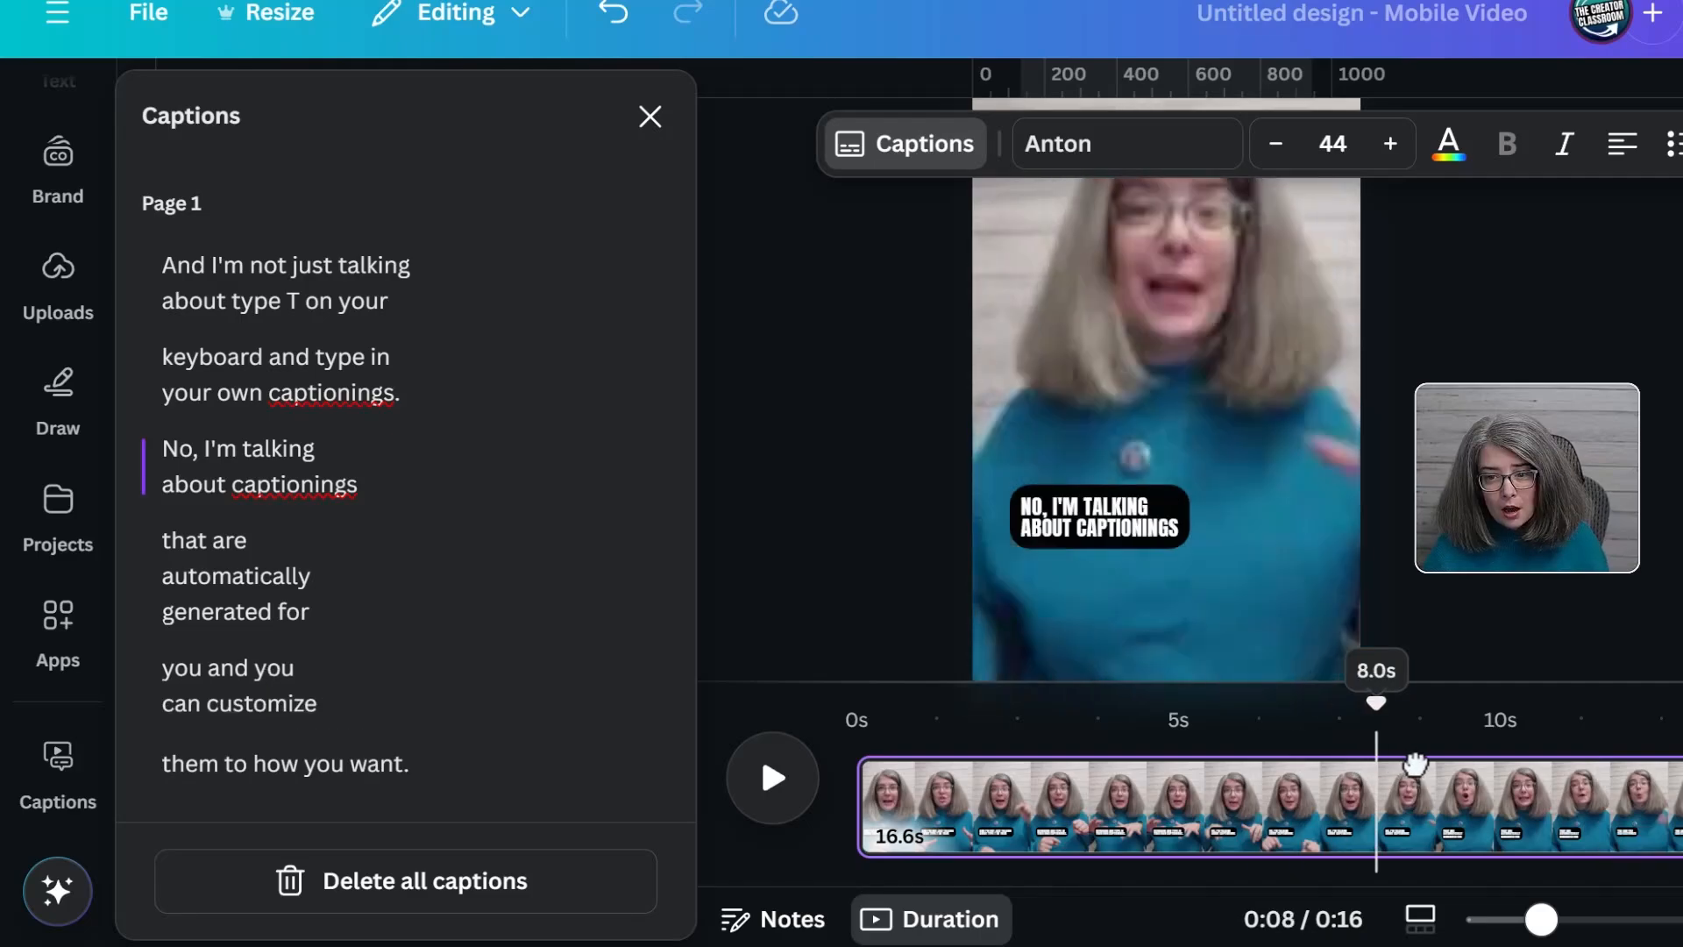
# Scrub through the video to check the captions and move them slightly right, toward the video's horizontal center
pyautogui.moveTo(1412, 766); pyautogui.dragTo(1608, 774)
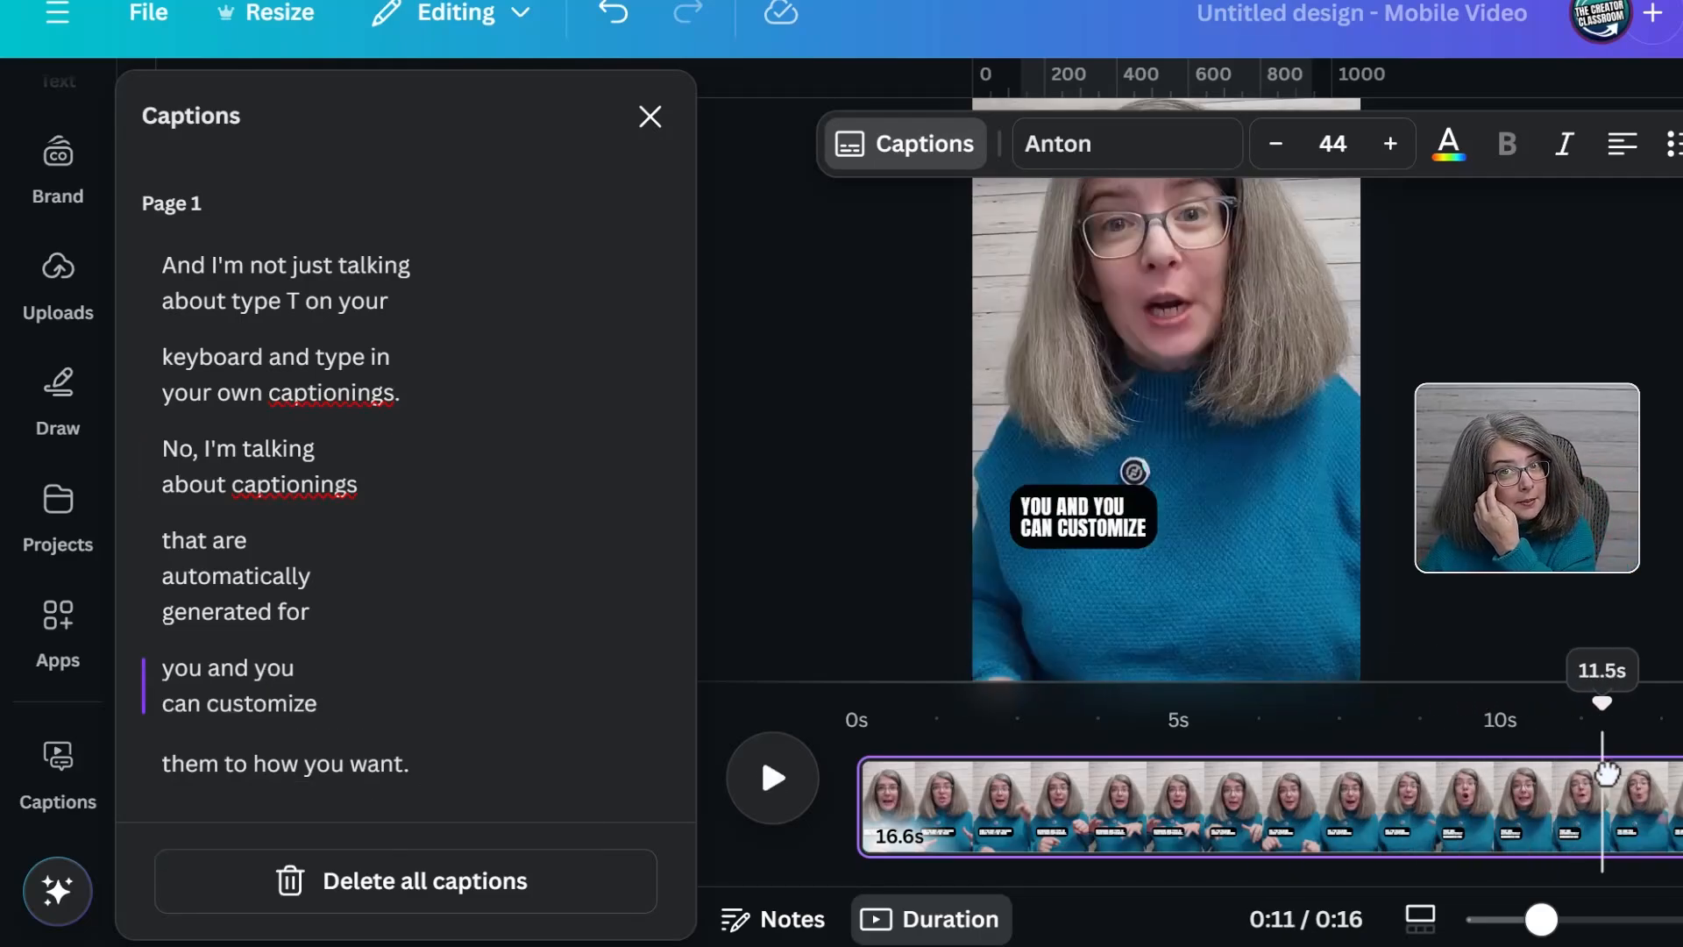
pyautogui.moveTo(1606, 773); pyautogui.dragTo(897, 797)
pyautogui.click(1120, 530)
pyautogui.click(1120, 530)
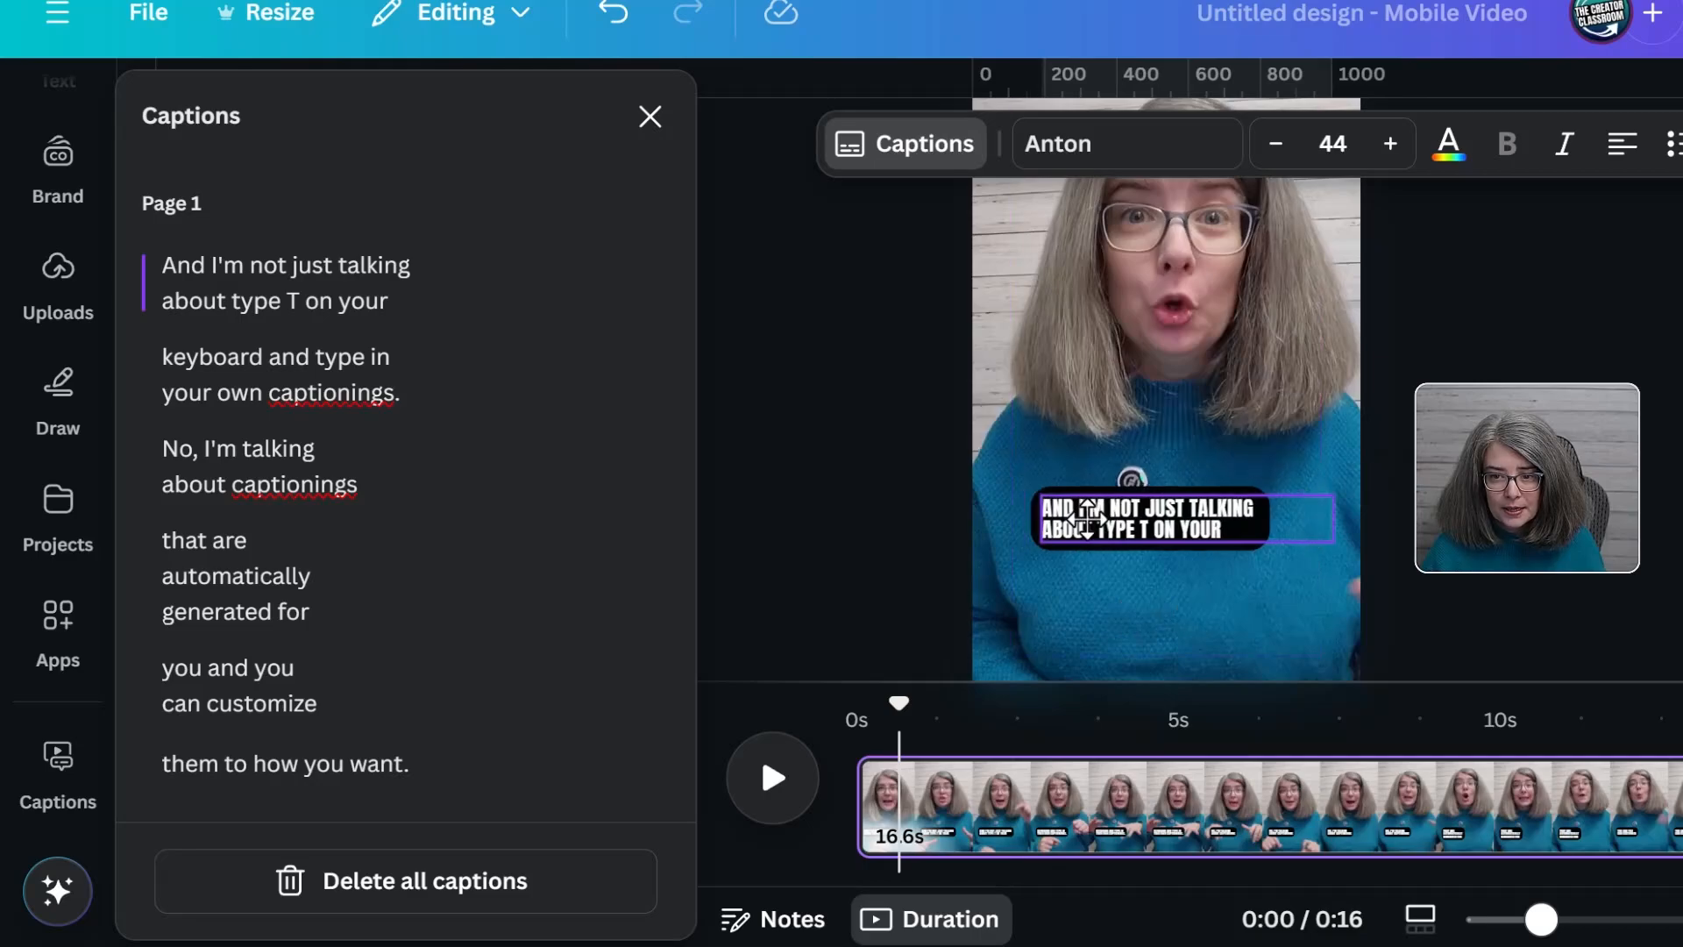
pyautogui.moveTo(898, 706); pyautogui.dragTo(1578, 788)
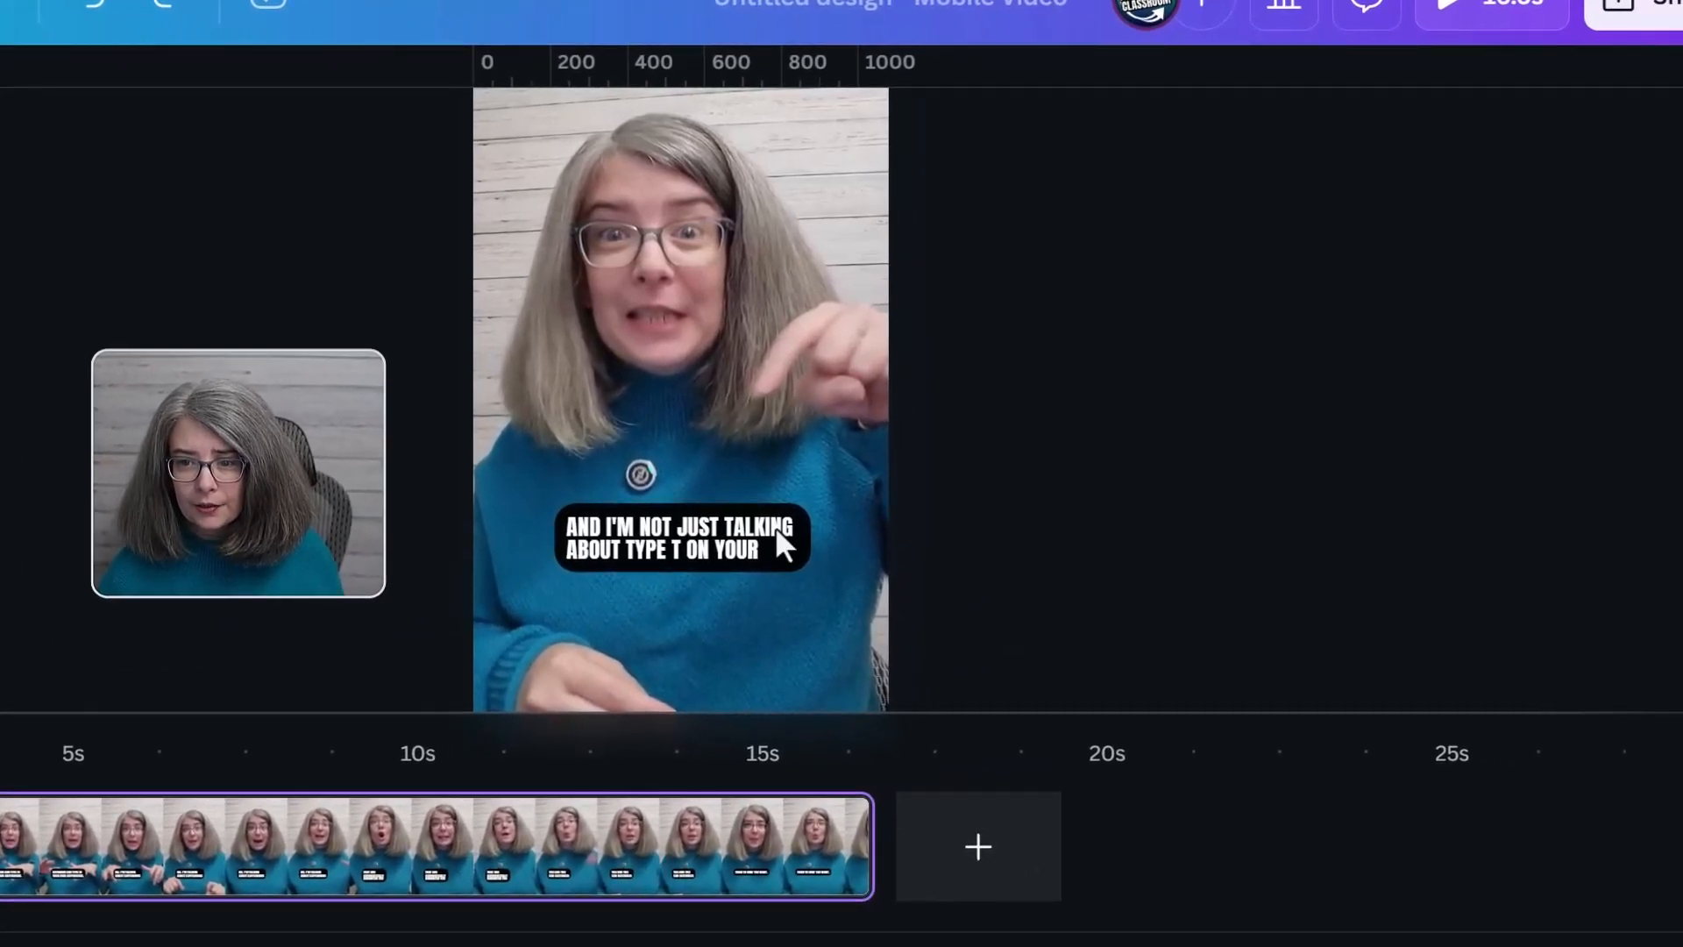
# Try the Succession animation on the whole caption group, applied on enter
pyautogui.click(775, 526)
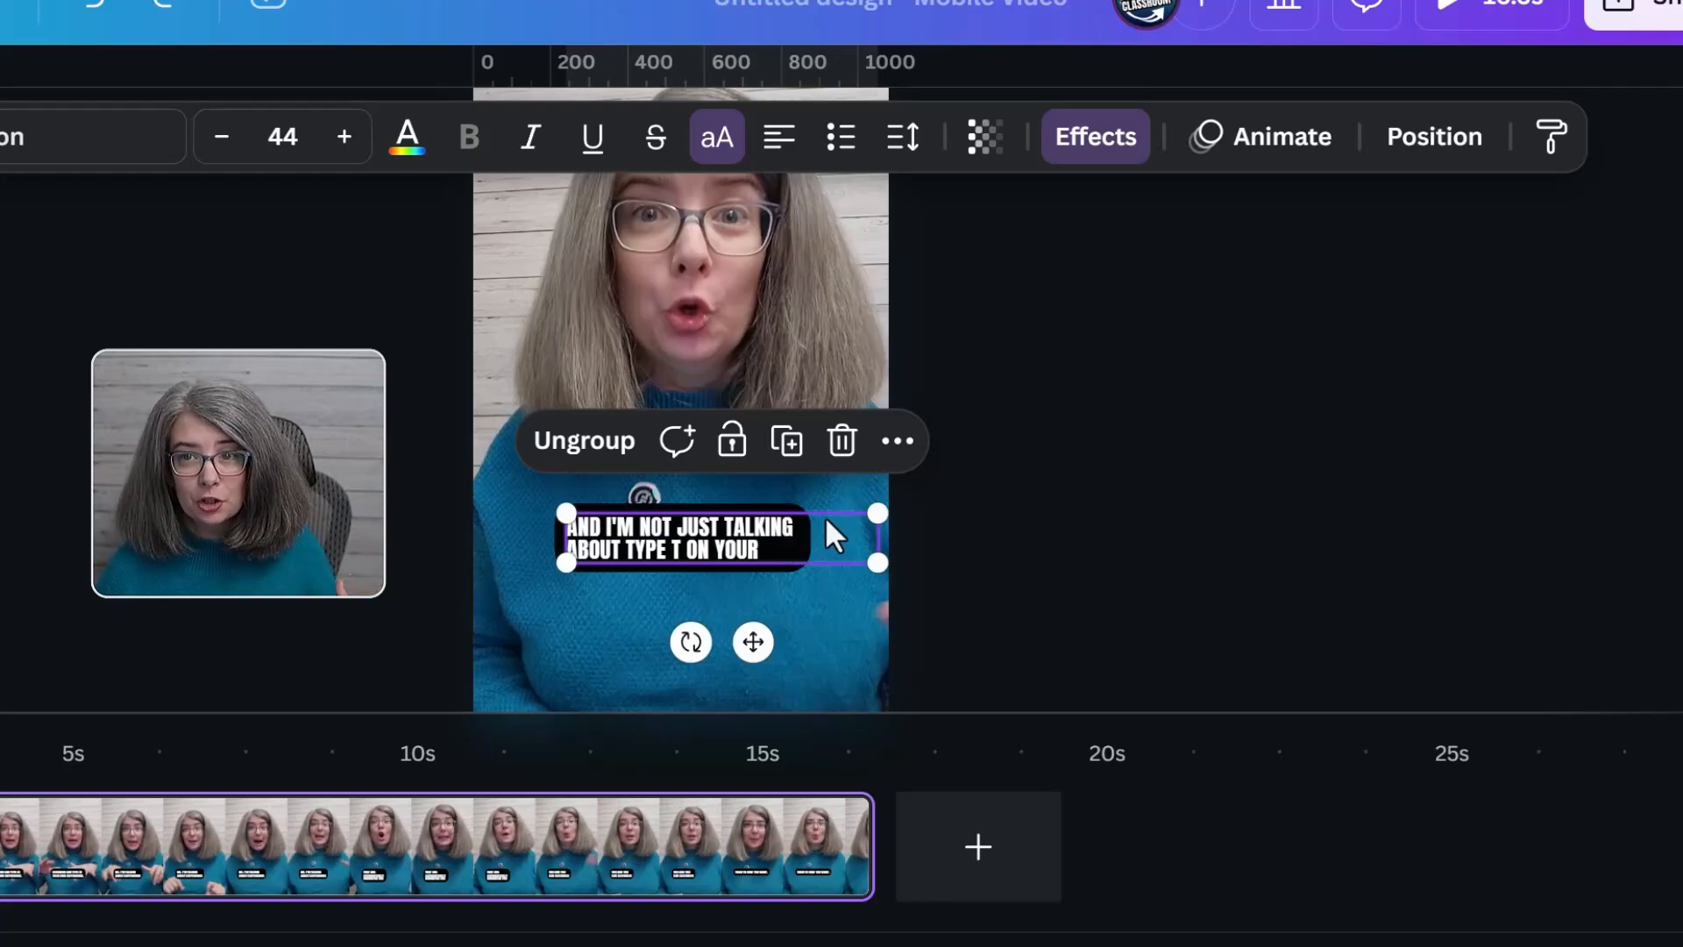
pyautogui.click(1279, 140)
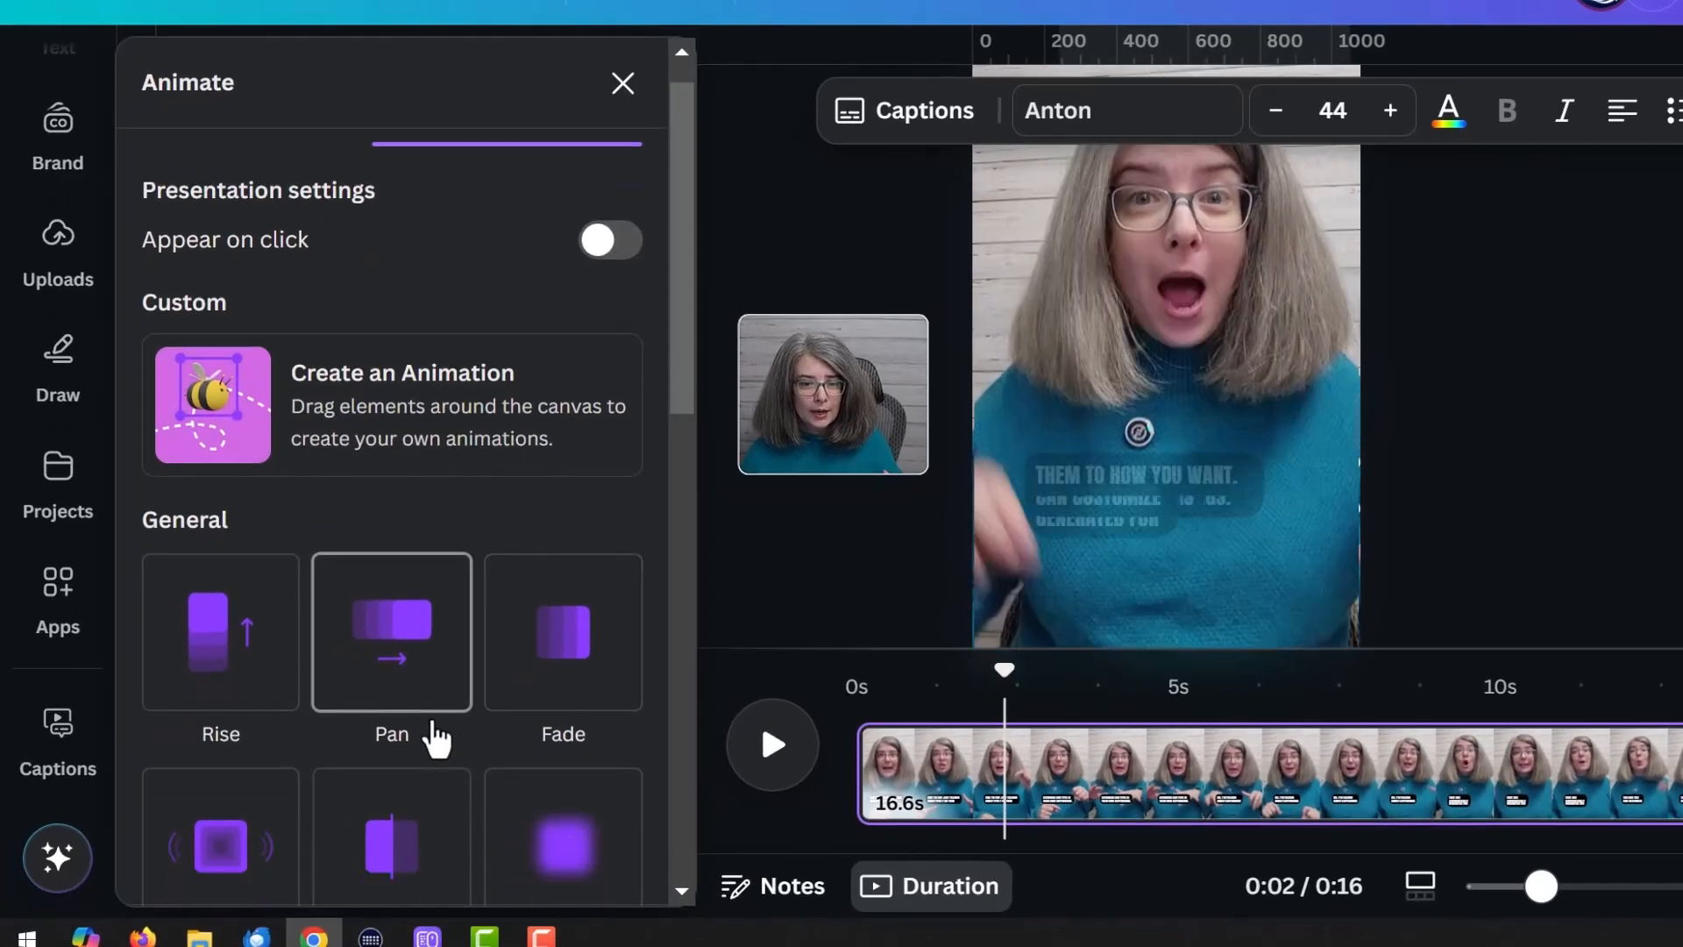
pyautogui.scroll(-5, 0, 744)
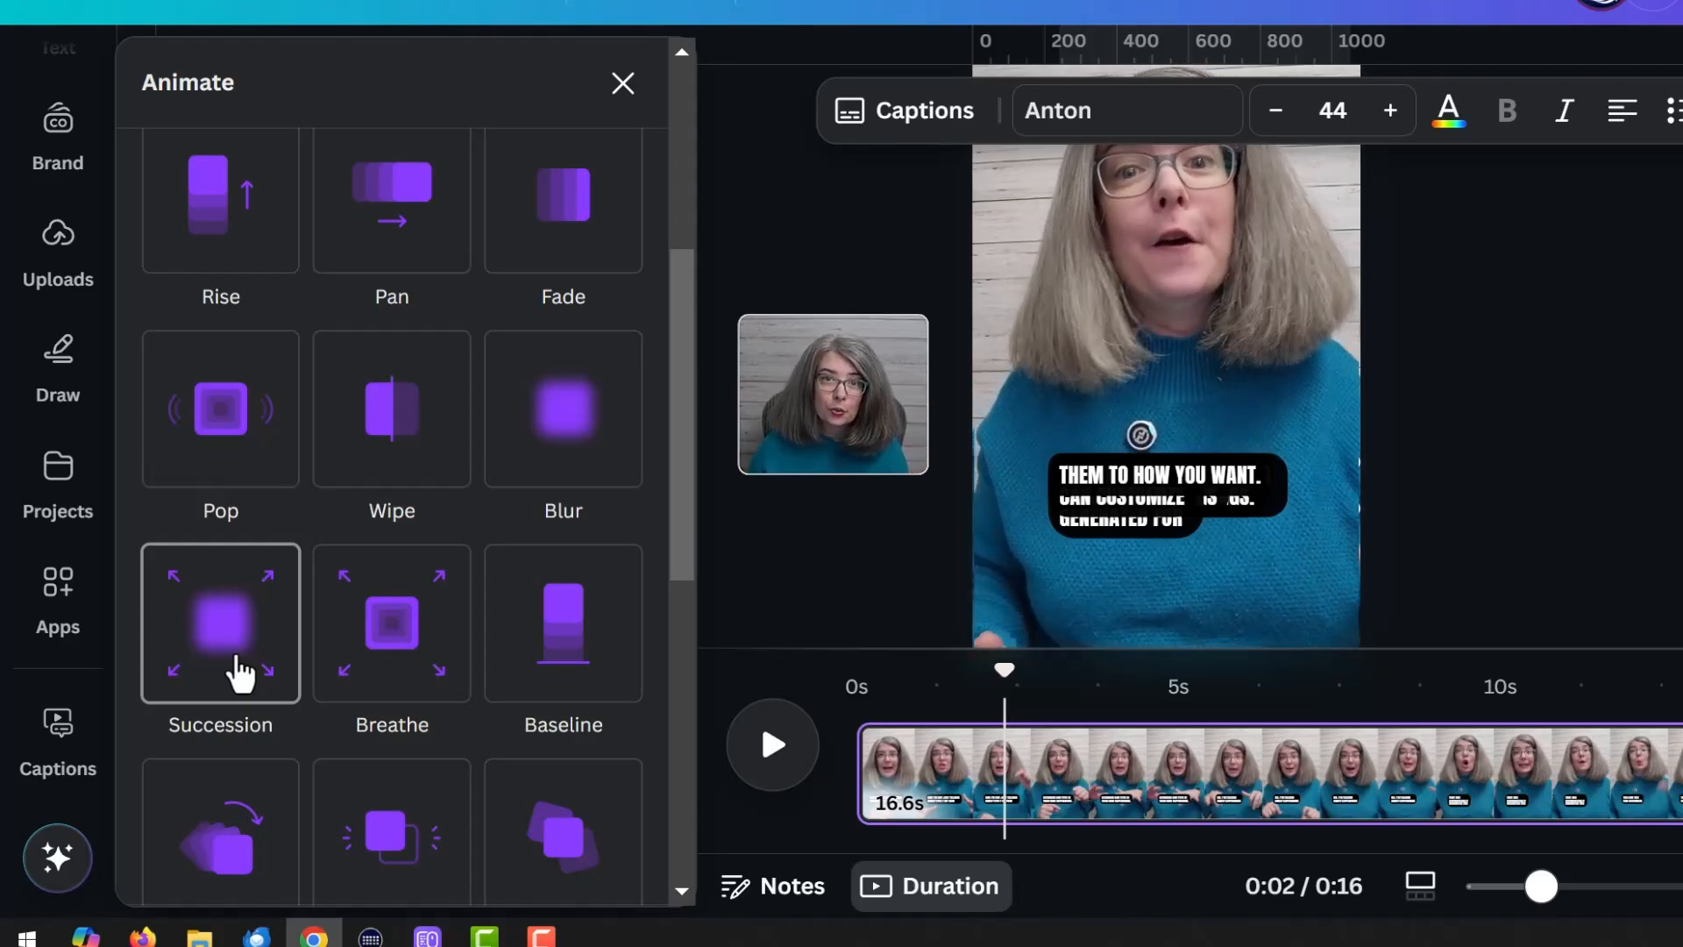
pyautogui.click(238, 673)
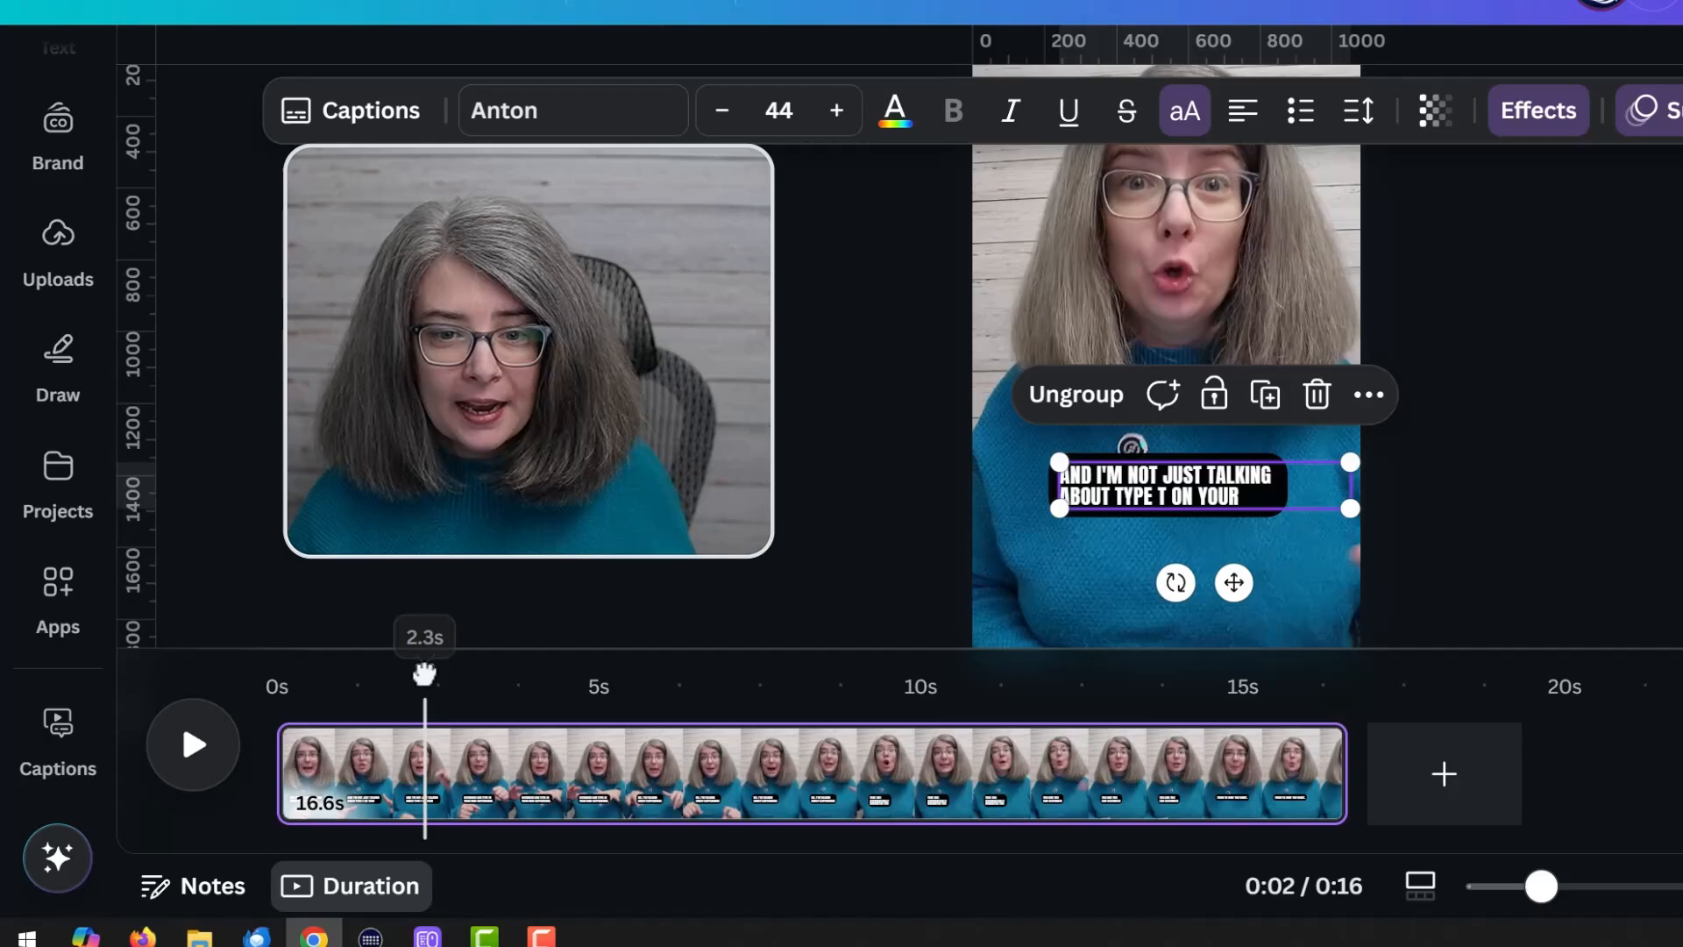
# Play the video from the start to check the caption animation, and undo the Succession animation
pyautogui.moveTo(424, 673); pyautogui.dragTo(221, 680)
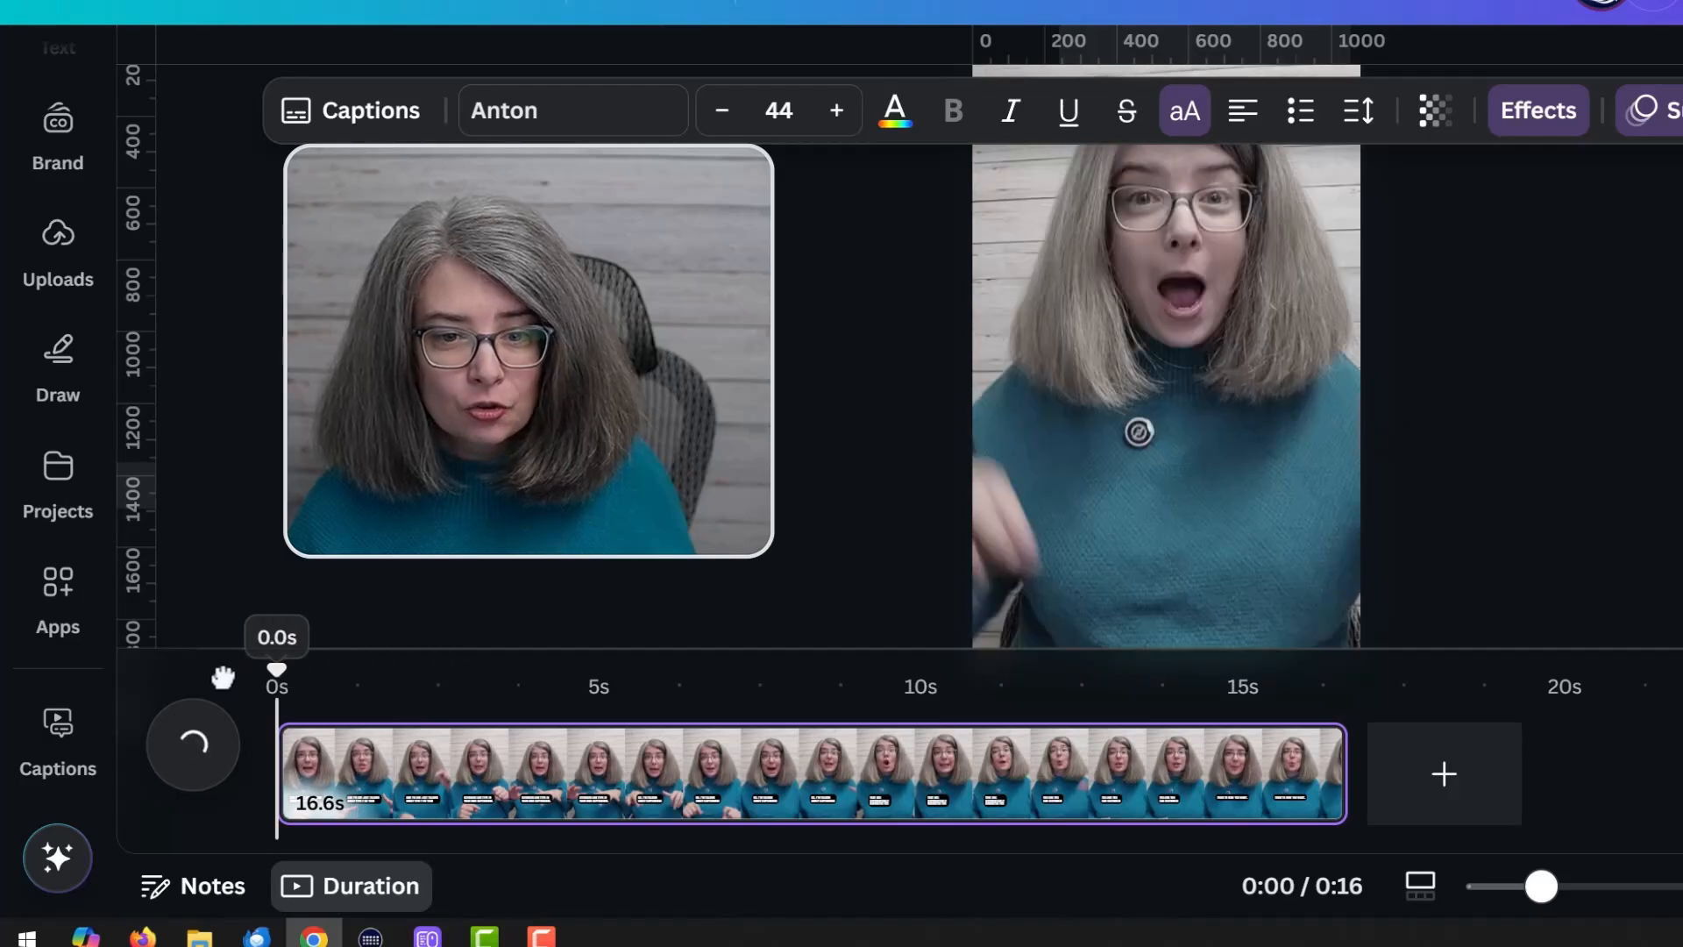
pyautogui.click(197, 752)
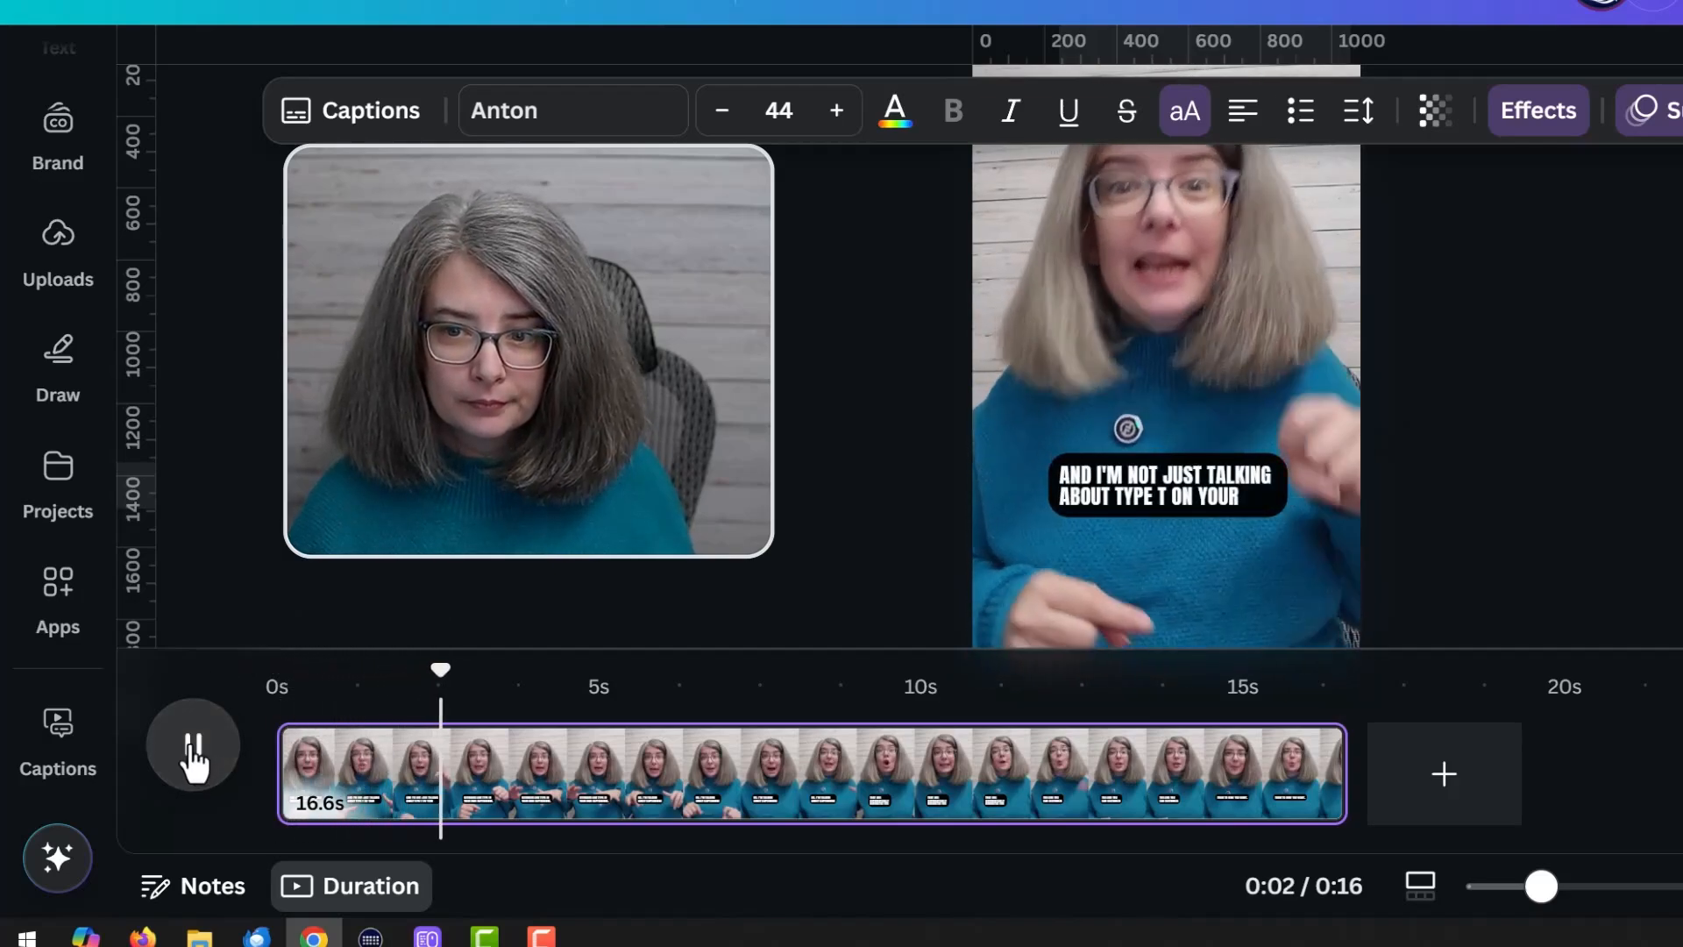
pyautogui.click(193, 752)
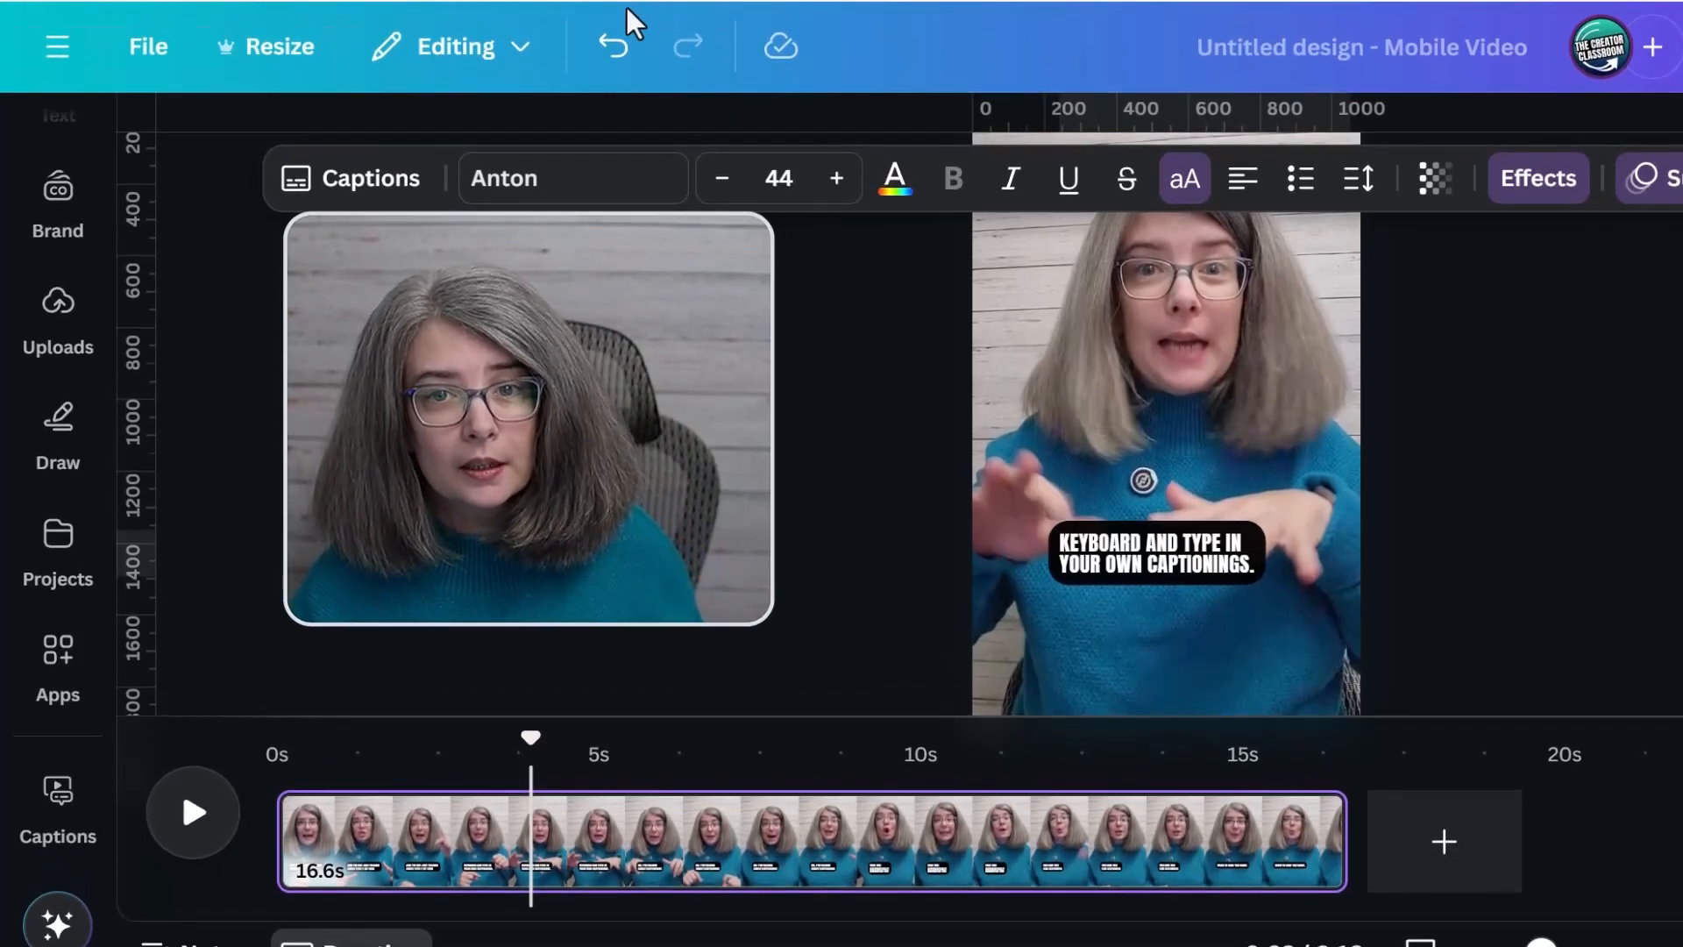
pyautogui.click(613, 15)
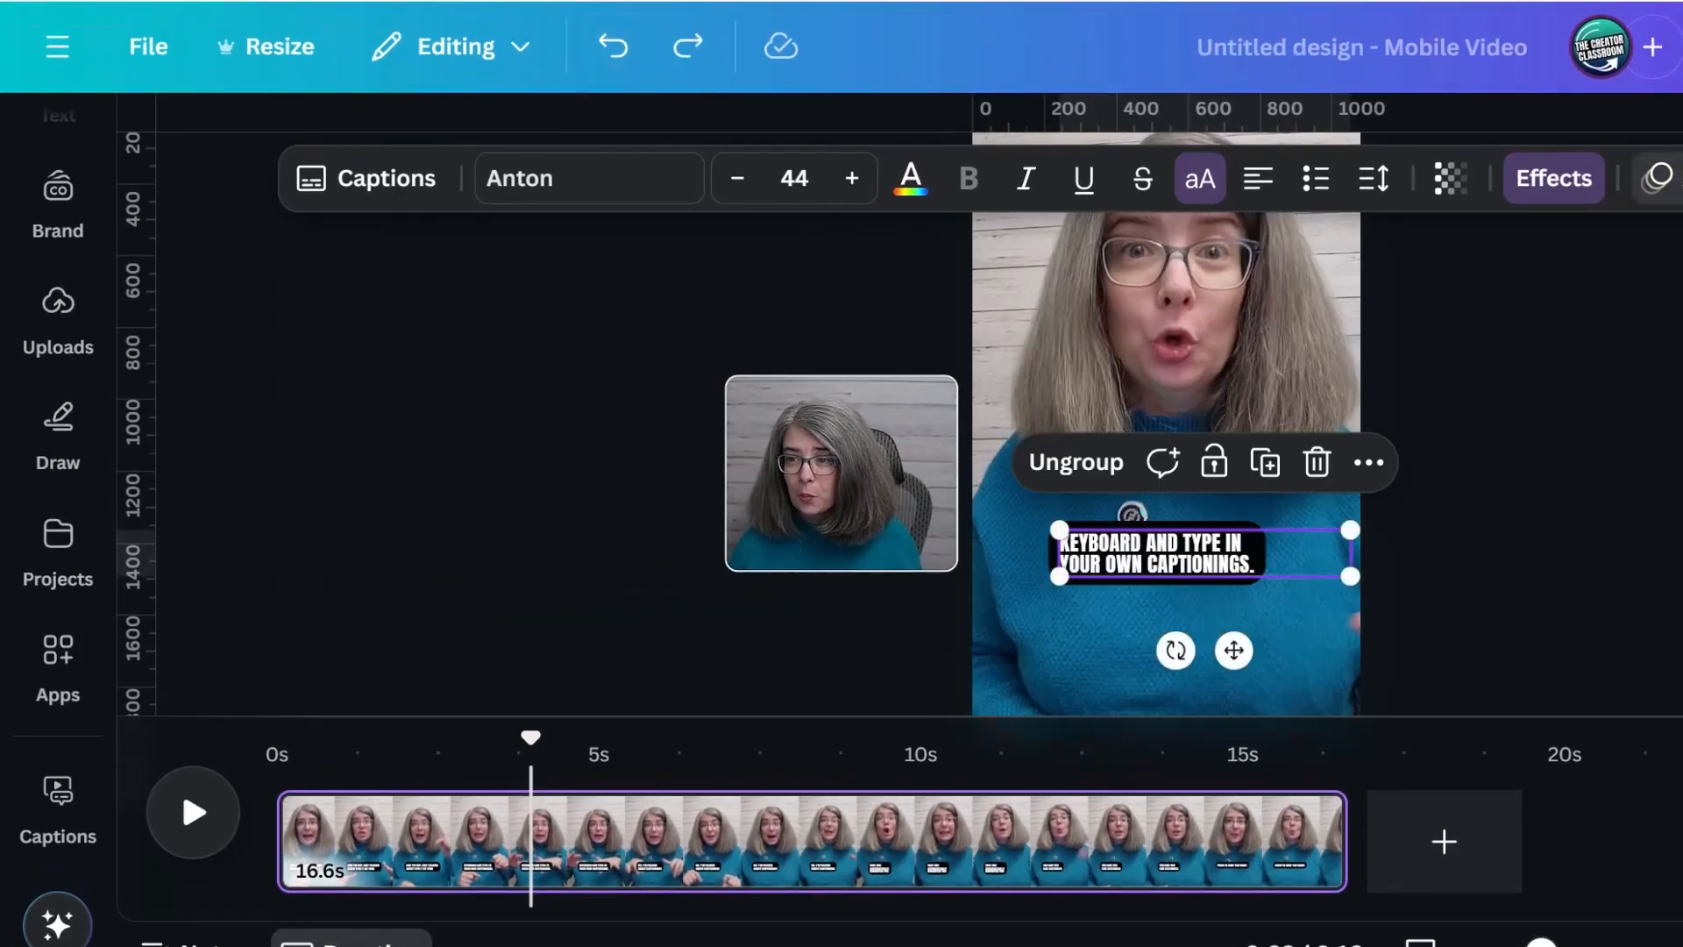
# Open the caption group's animation options, try ungrouping the captions, and group them again
pyautogui.click(1662, 179)
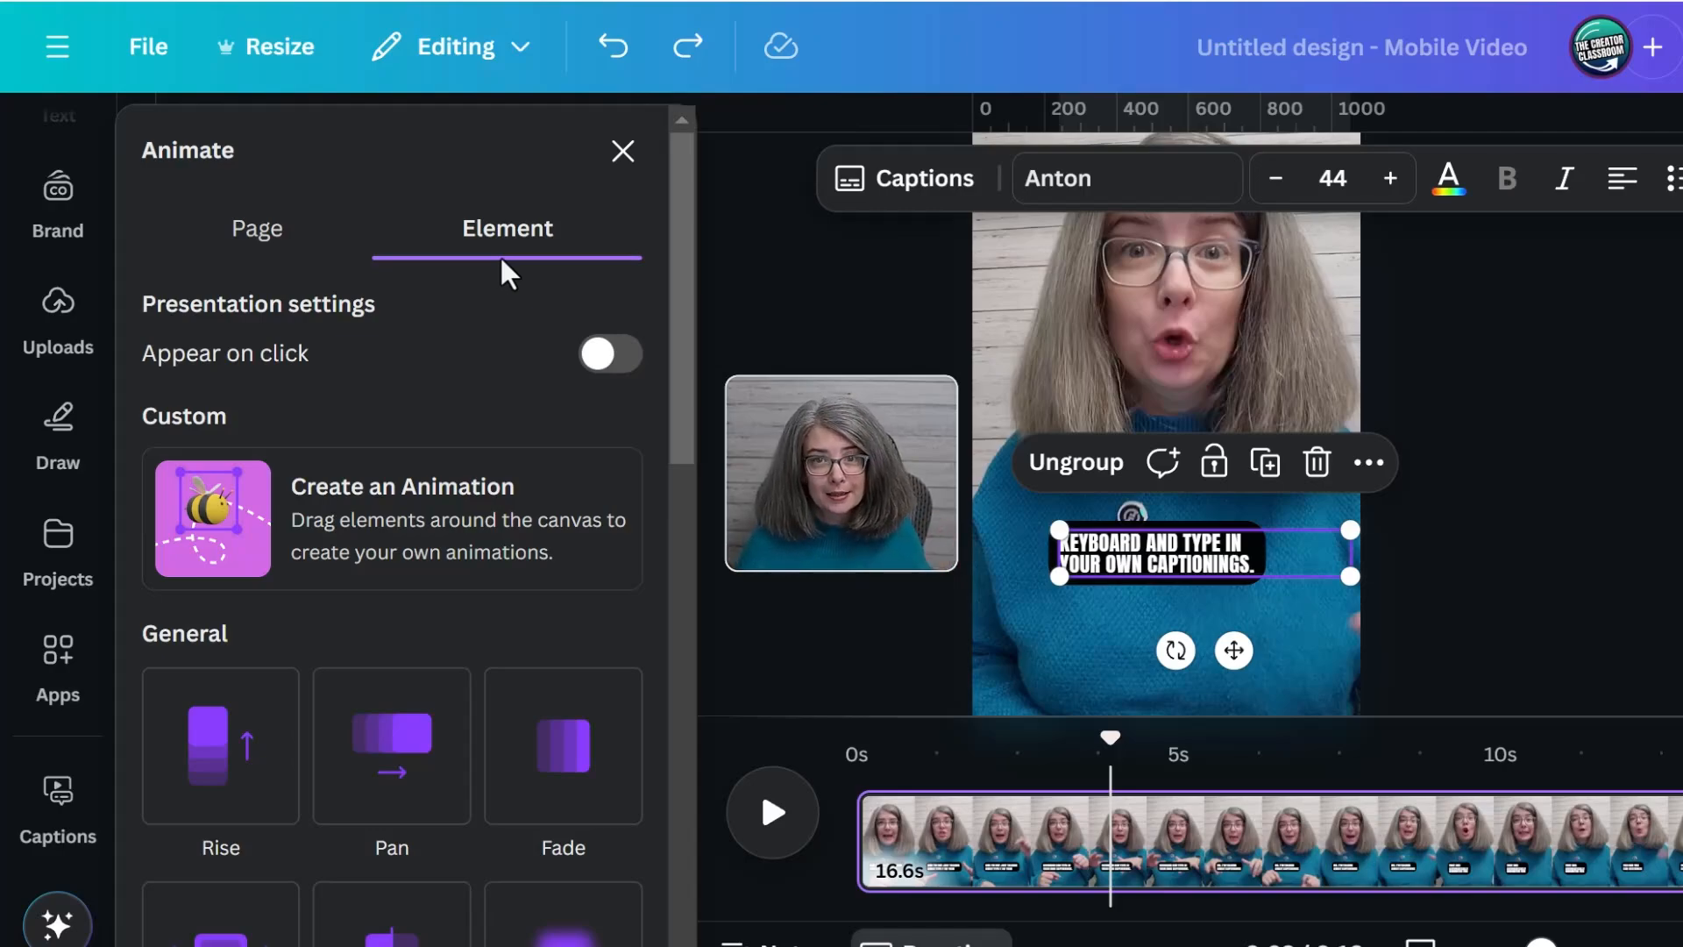
pyautogui.click(1074, 464)
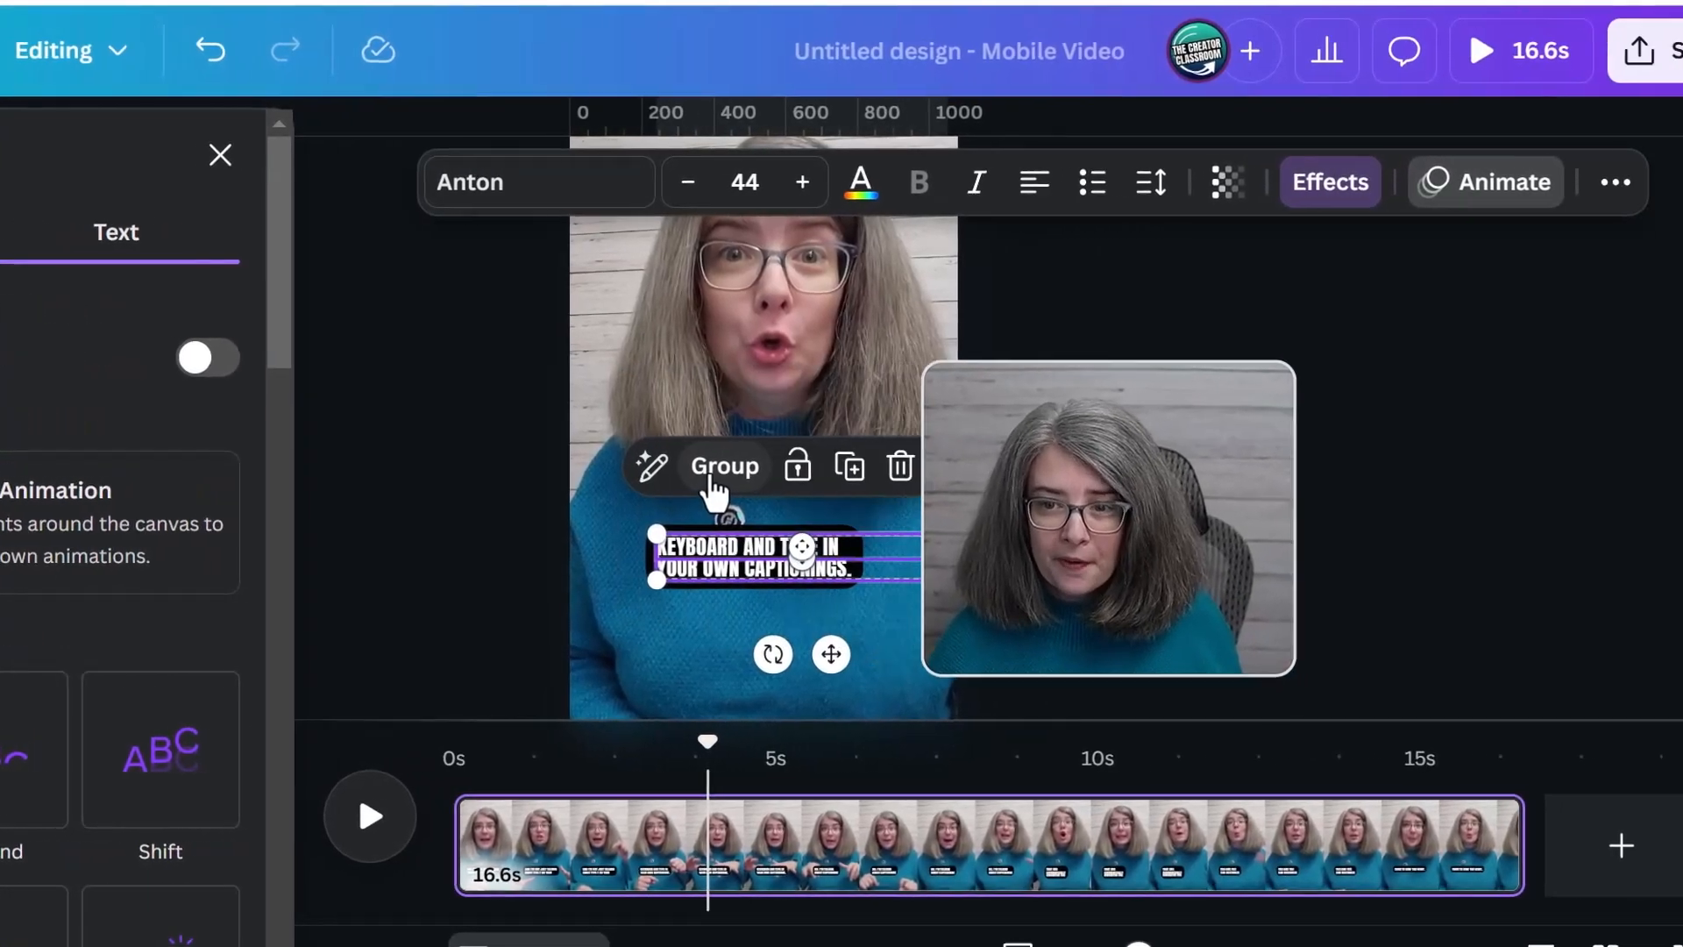
pyautogui.click(712, 478)
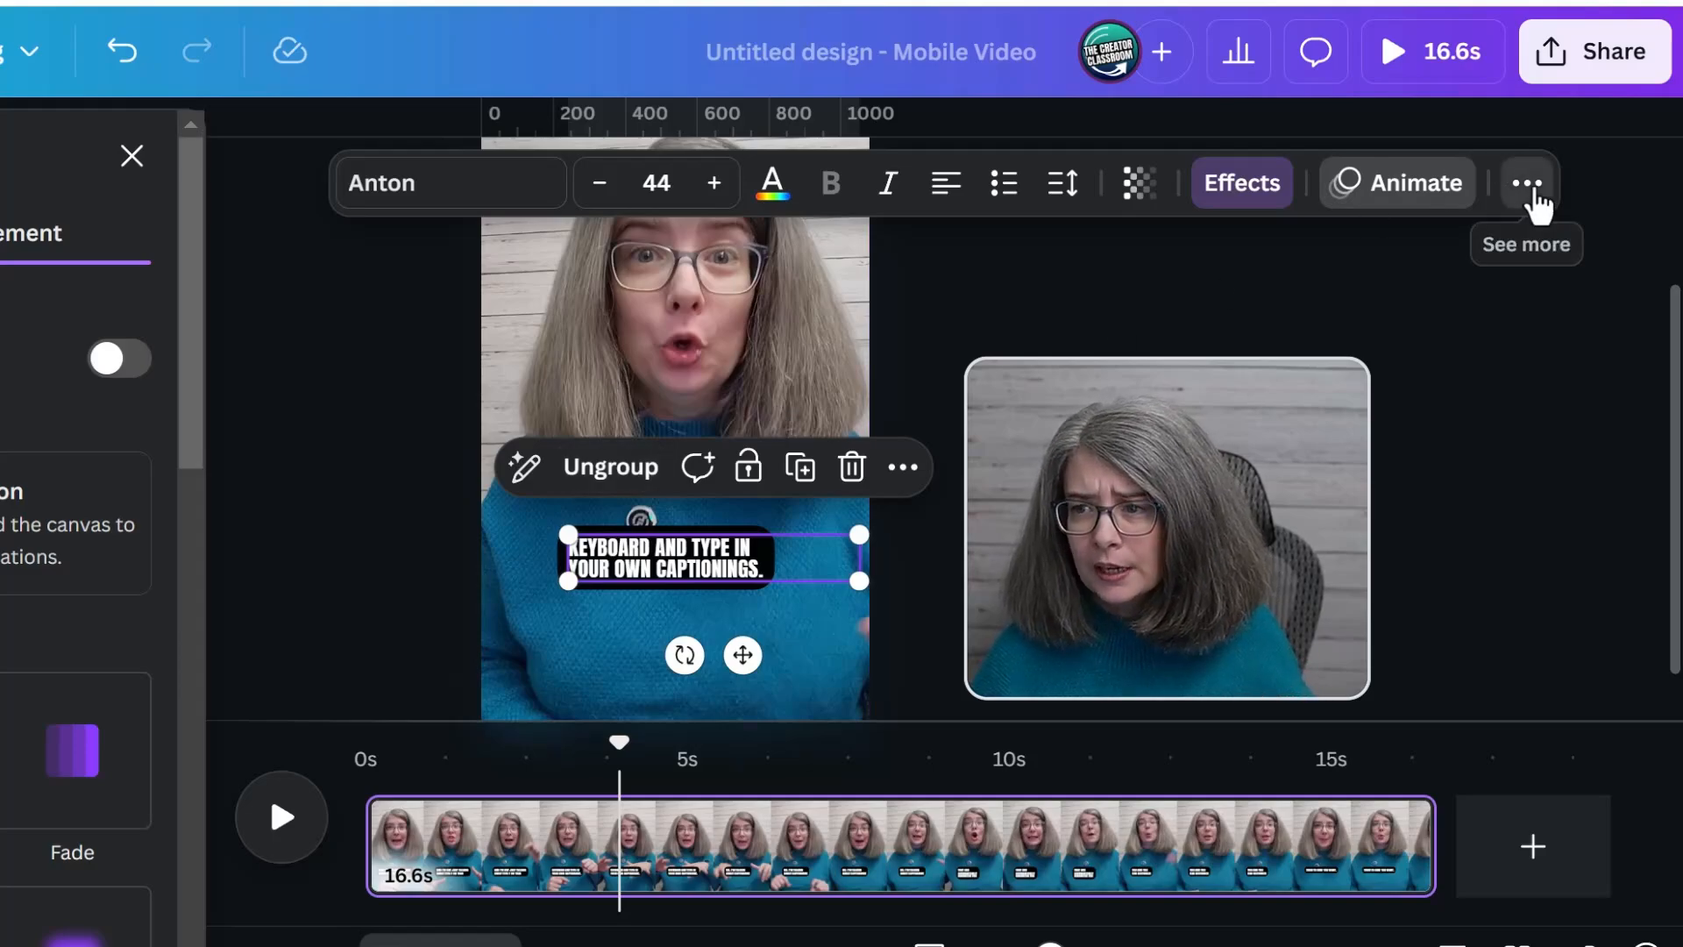
# Show the design's layers and ungroup the captions into separate text layers
pyautogui.click(1526, 186)
pyautogui.click(1415, 256)
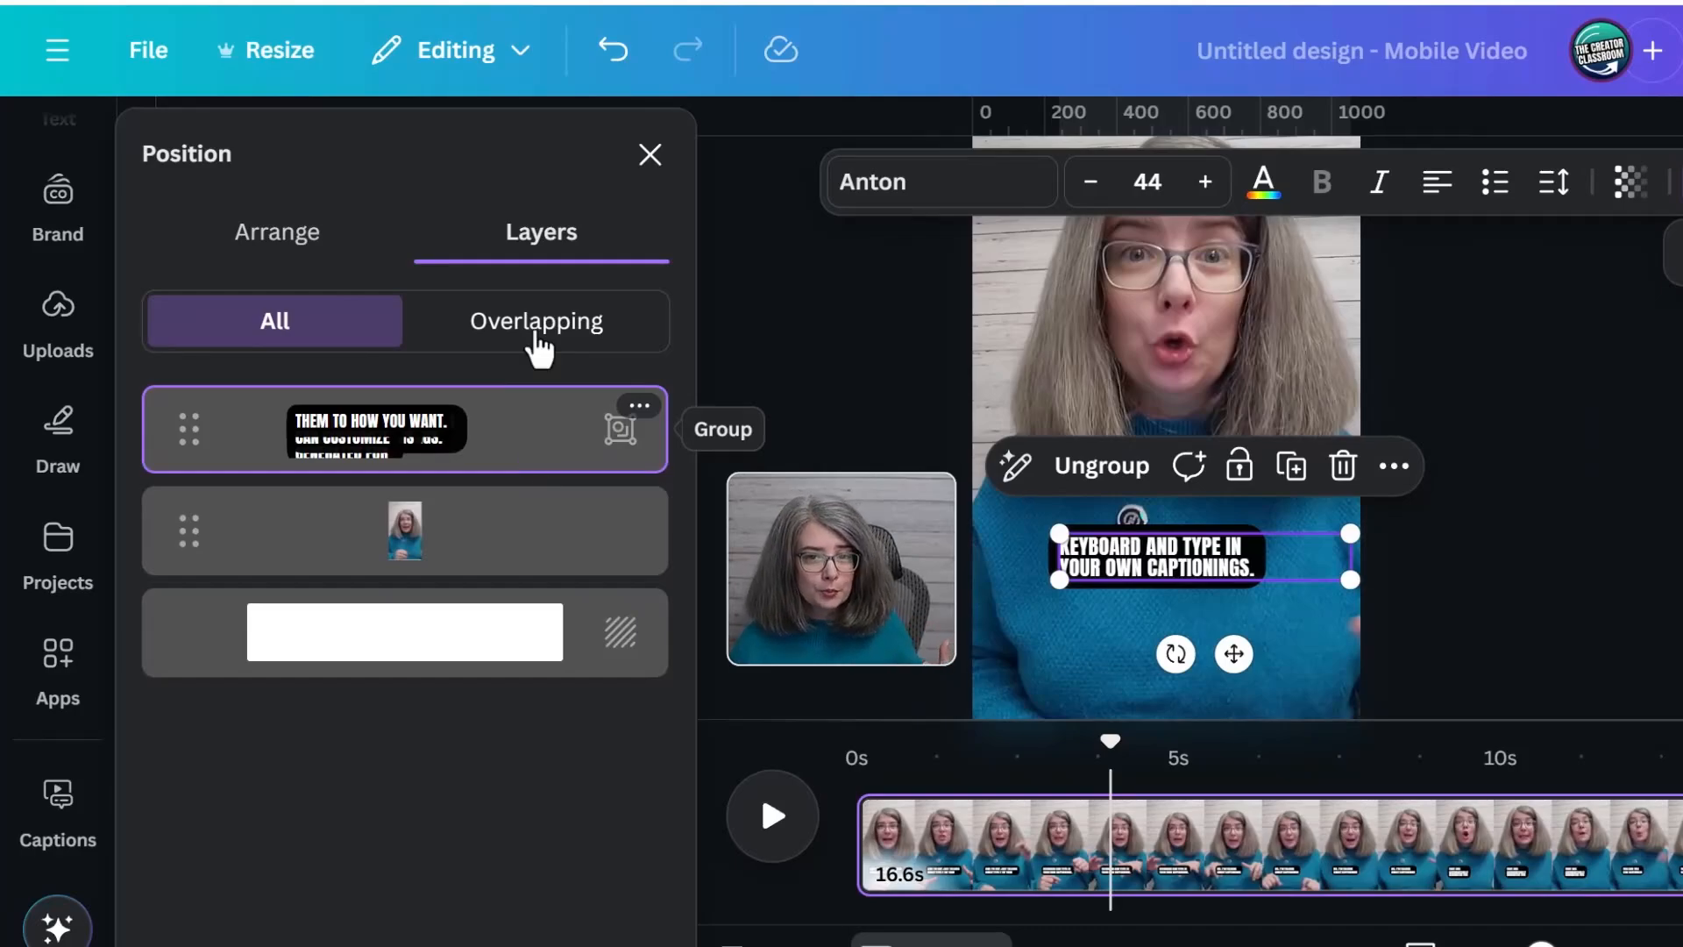
pyautogui.click(1106, 474)
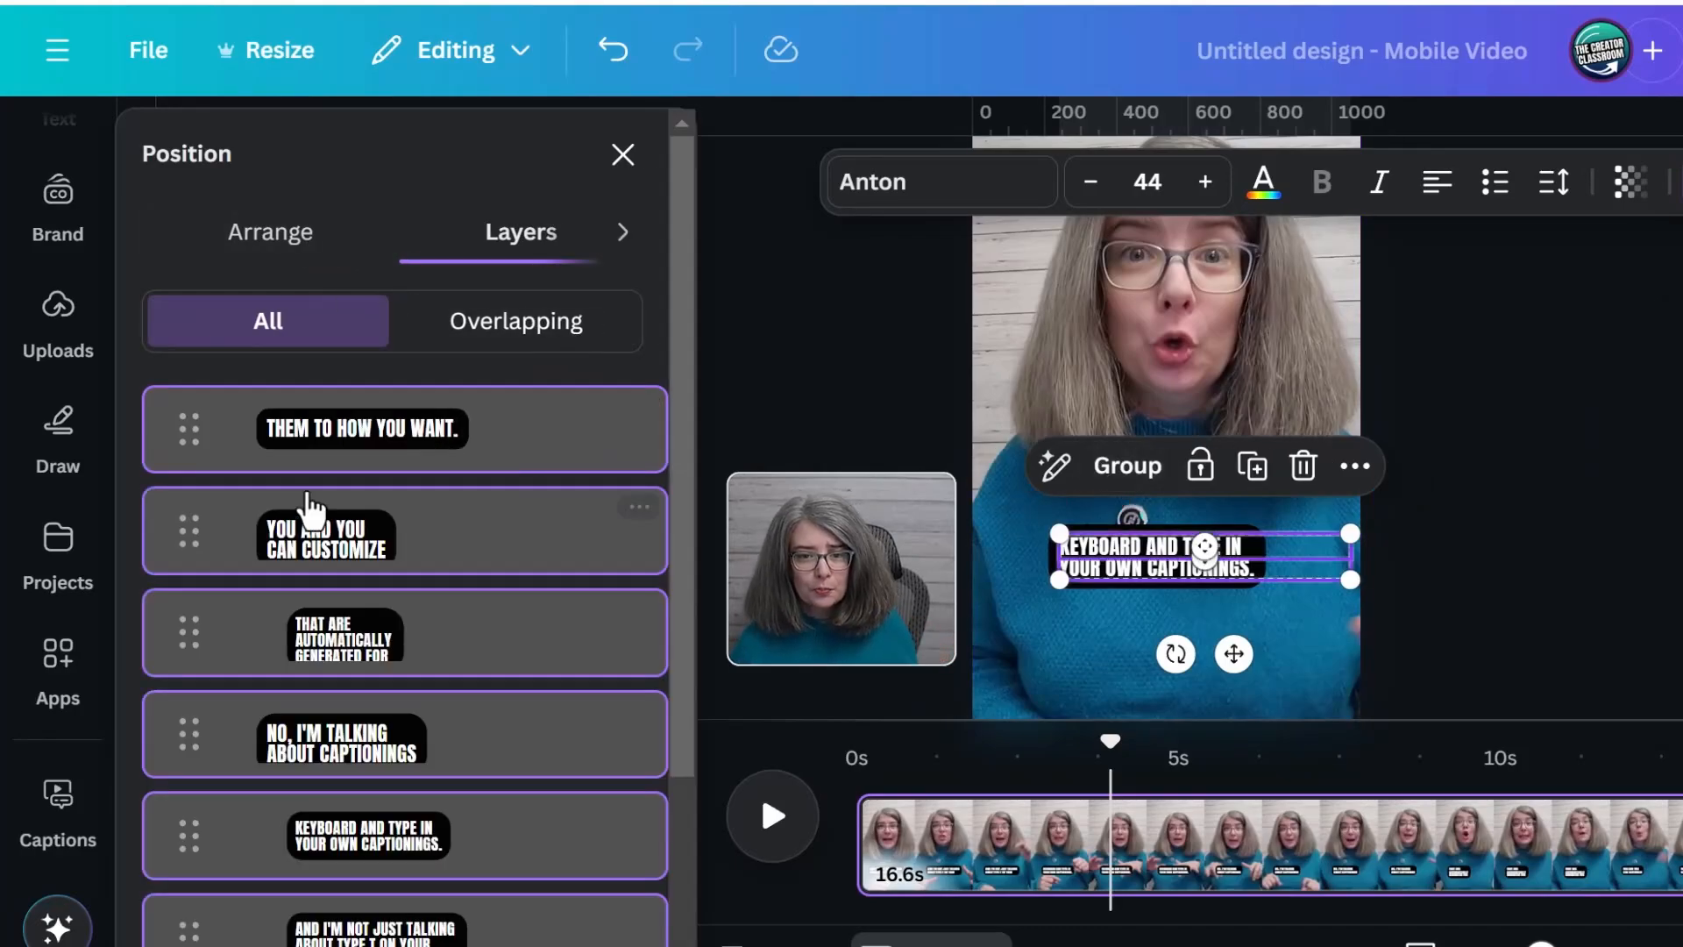
pyautogui.scroll(-3, 402, 522)
pyautogui.scroll(3, 363, 657)
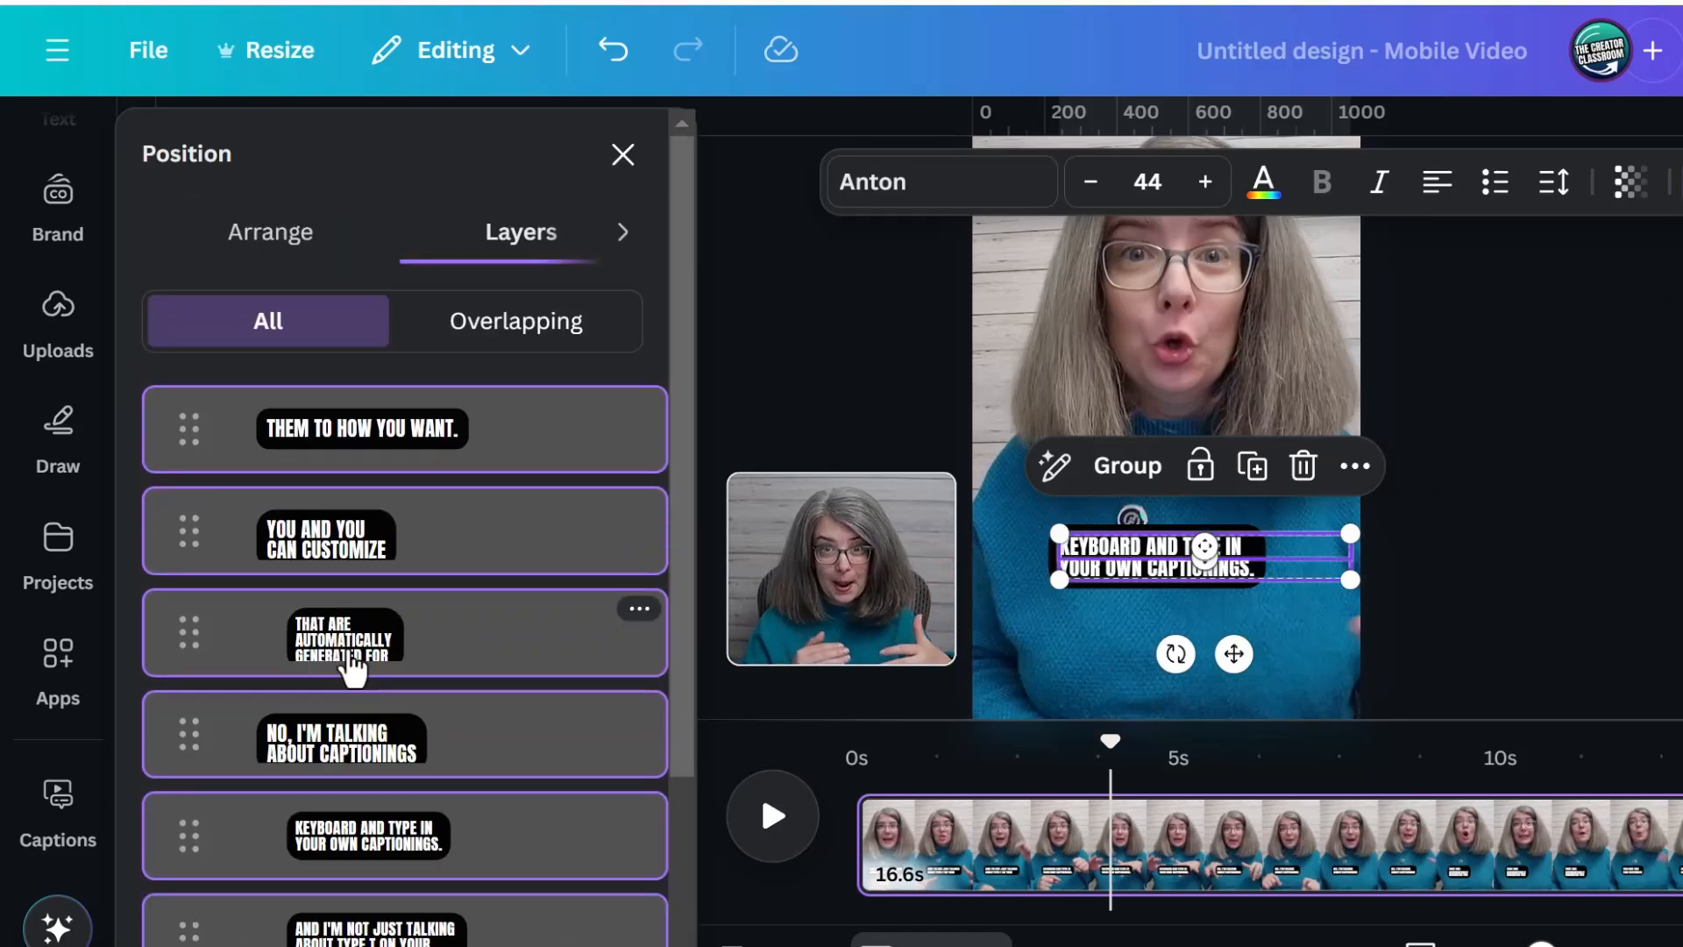
# Select the caption layers one at a time to inspect each one on the video
pyautogui.scroll(-3, 556, 719)
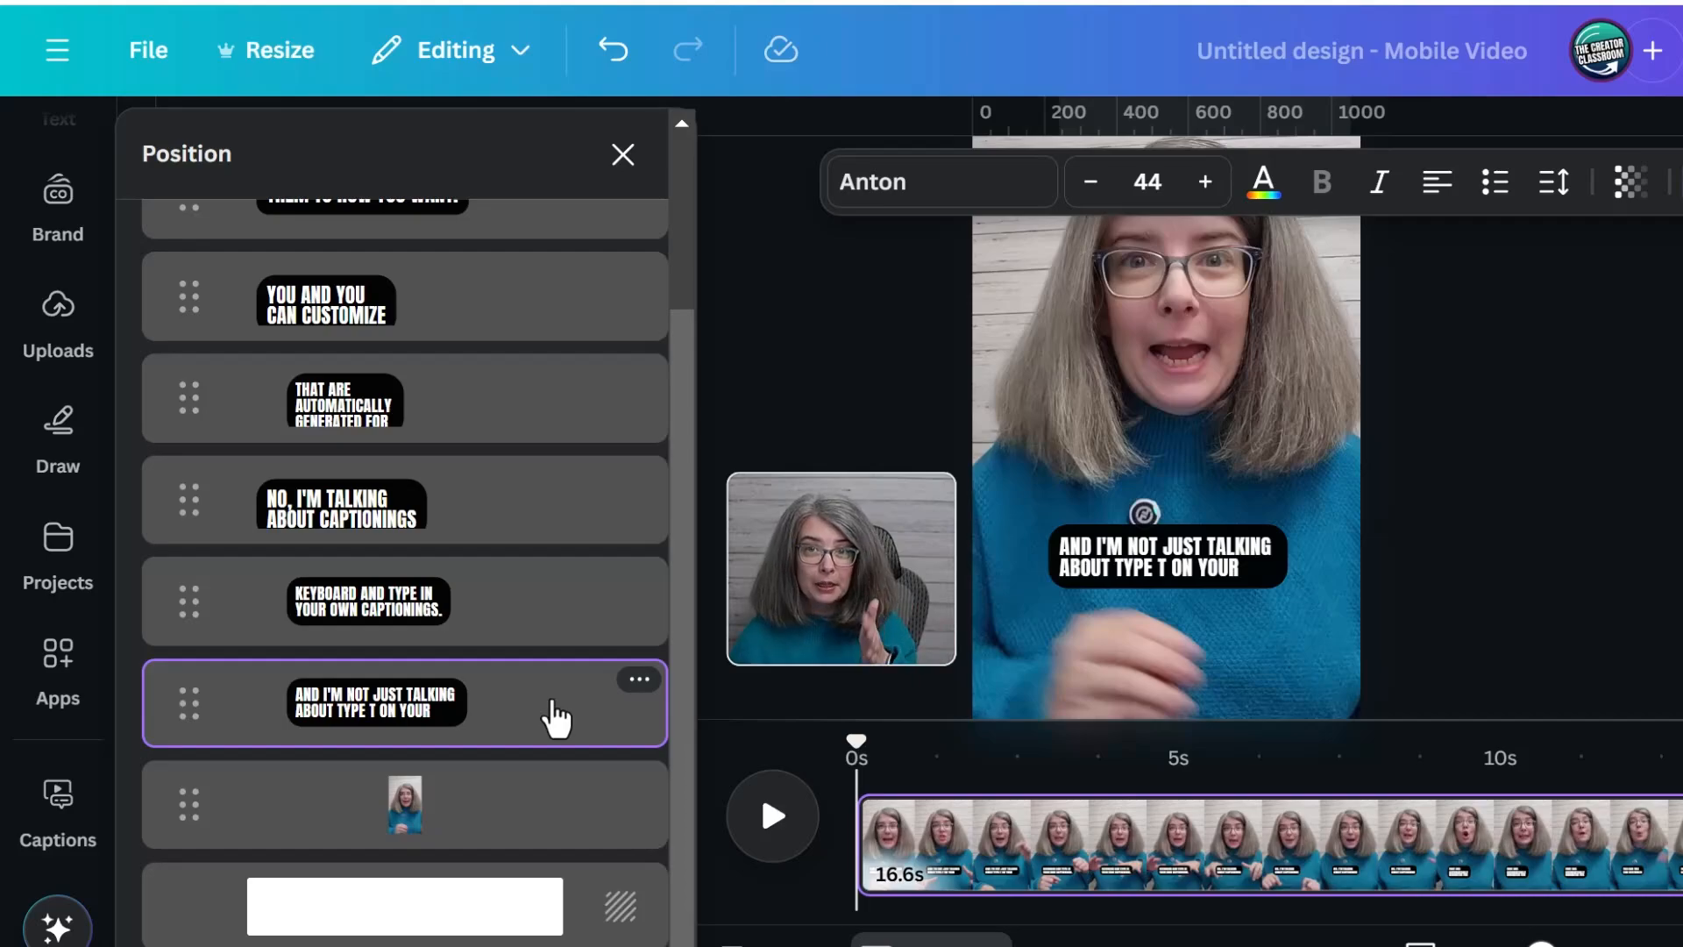
pyautogui.click(574, 633)
pyautogui.click(574, 530)
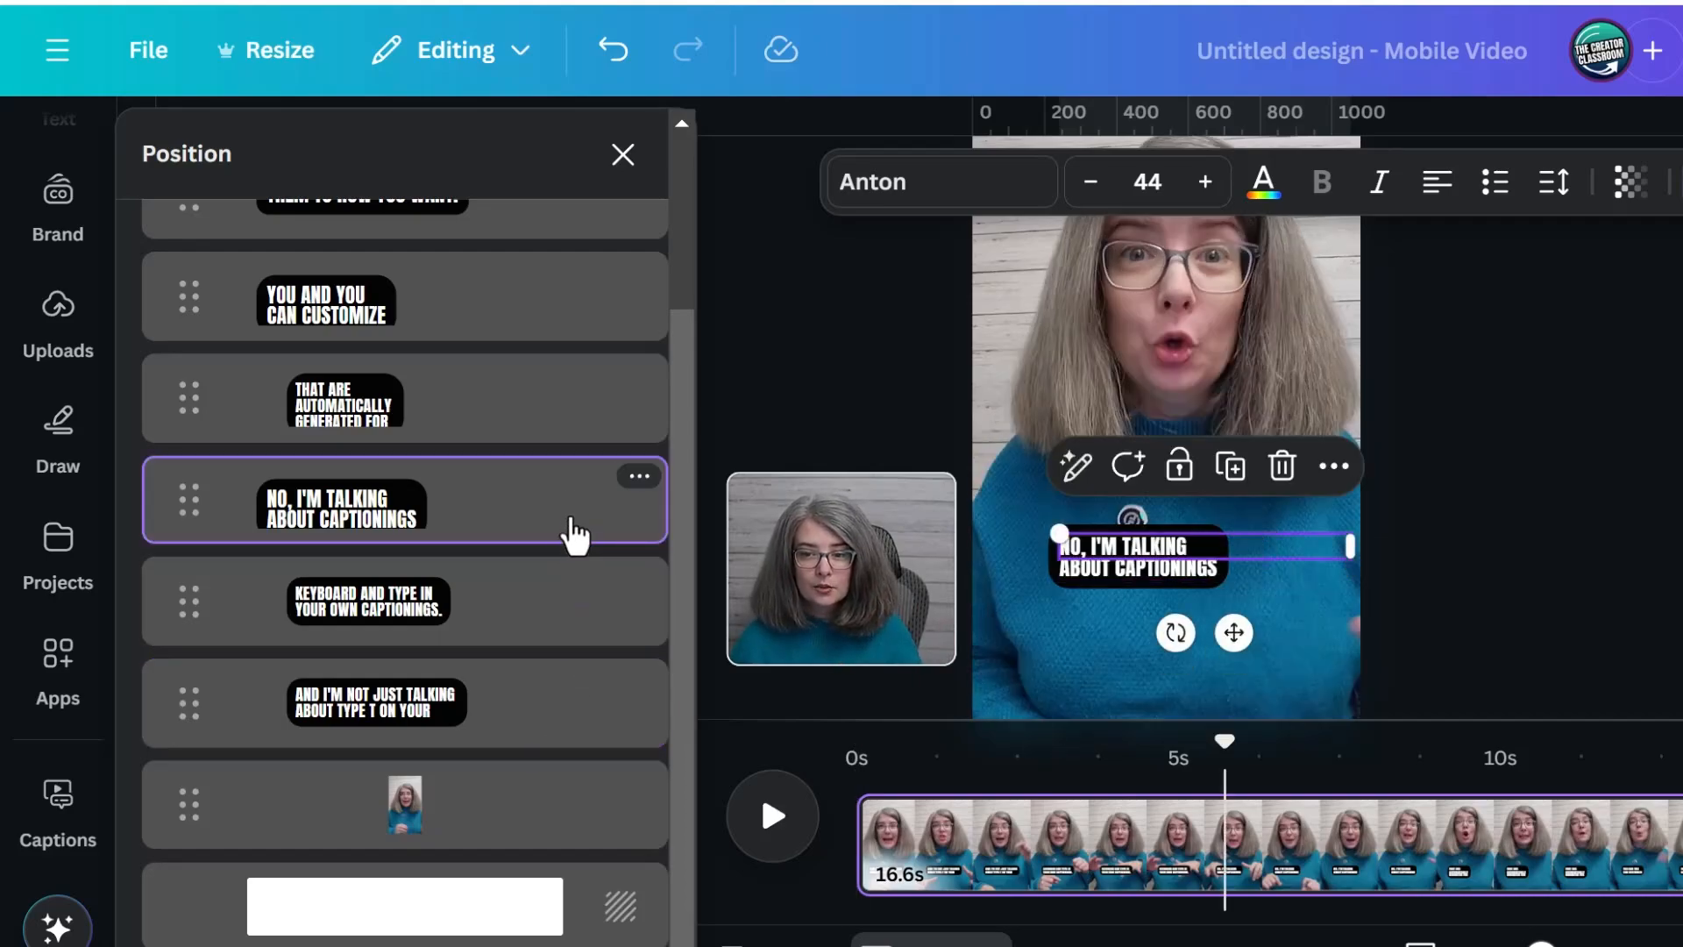
pyautogui.click(570, 421)
pyautogui.click(450, 582)
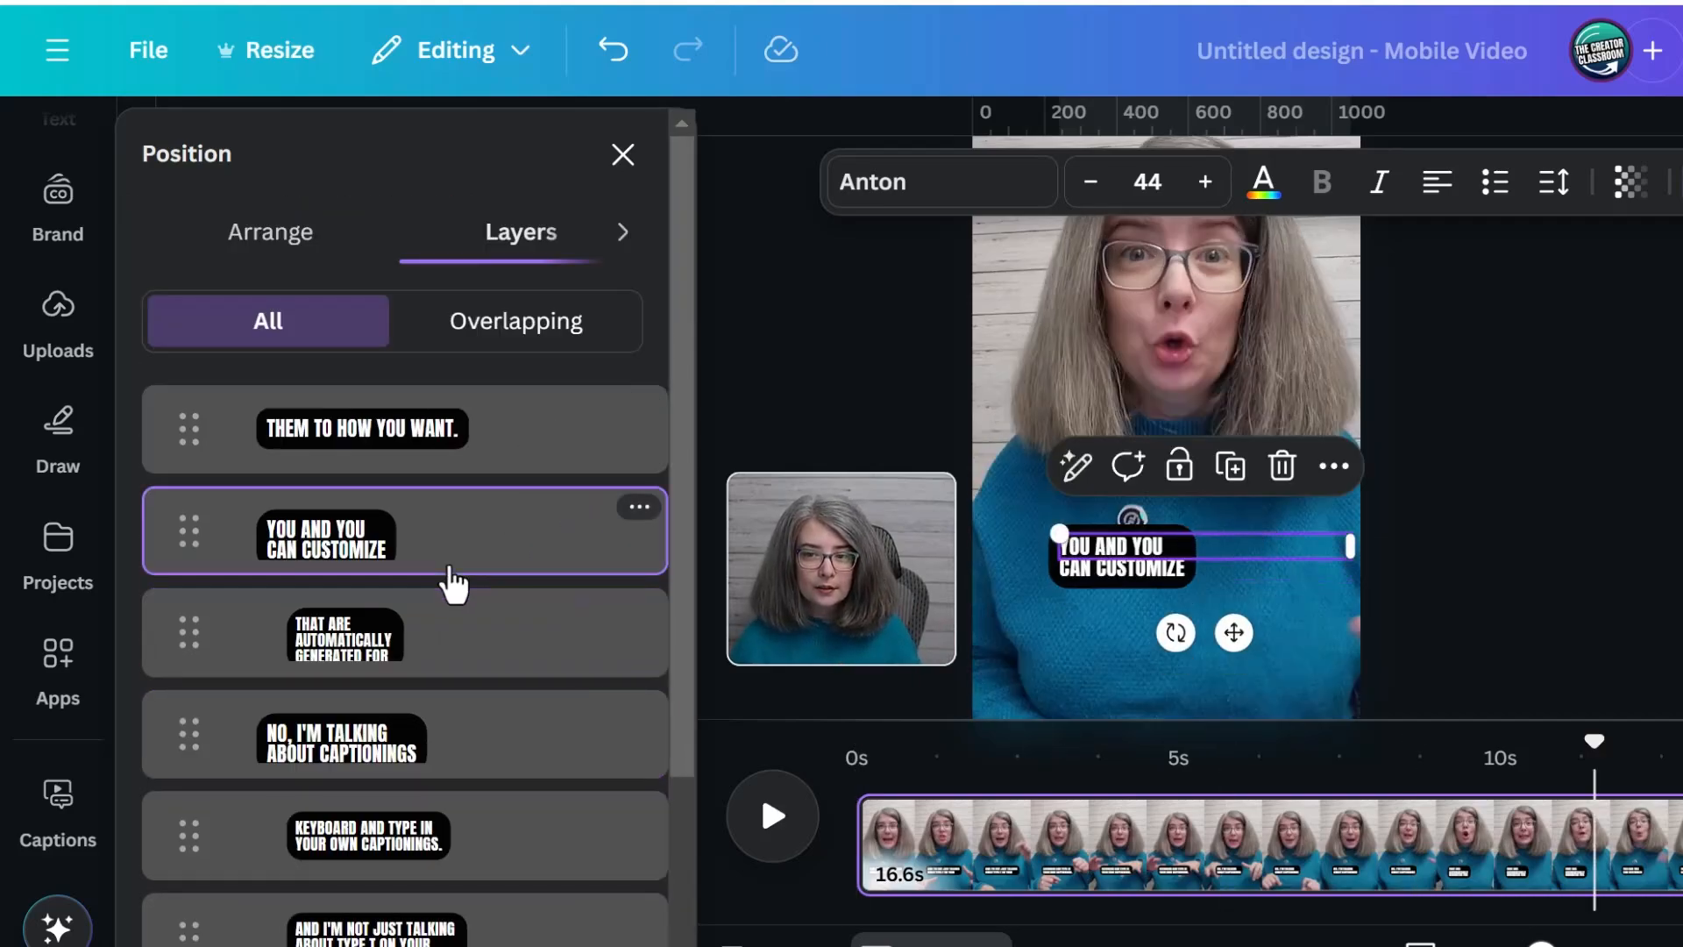
pyautogui.click(493, 450)
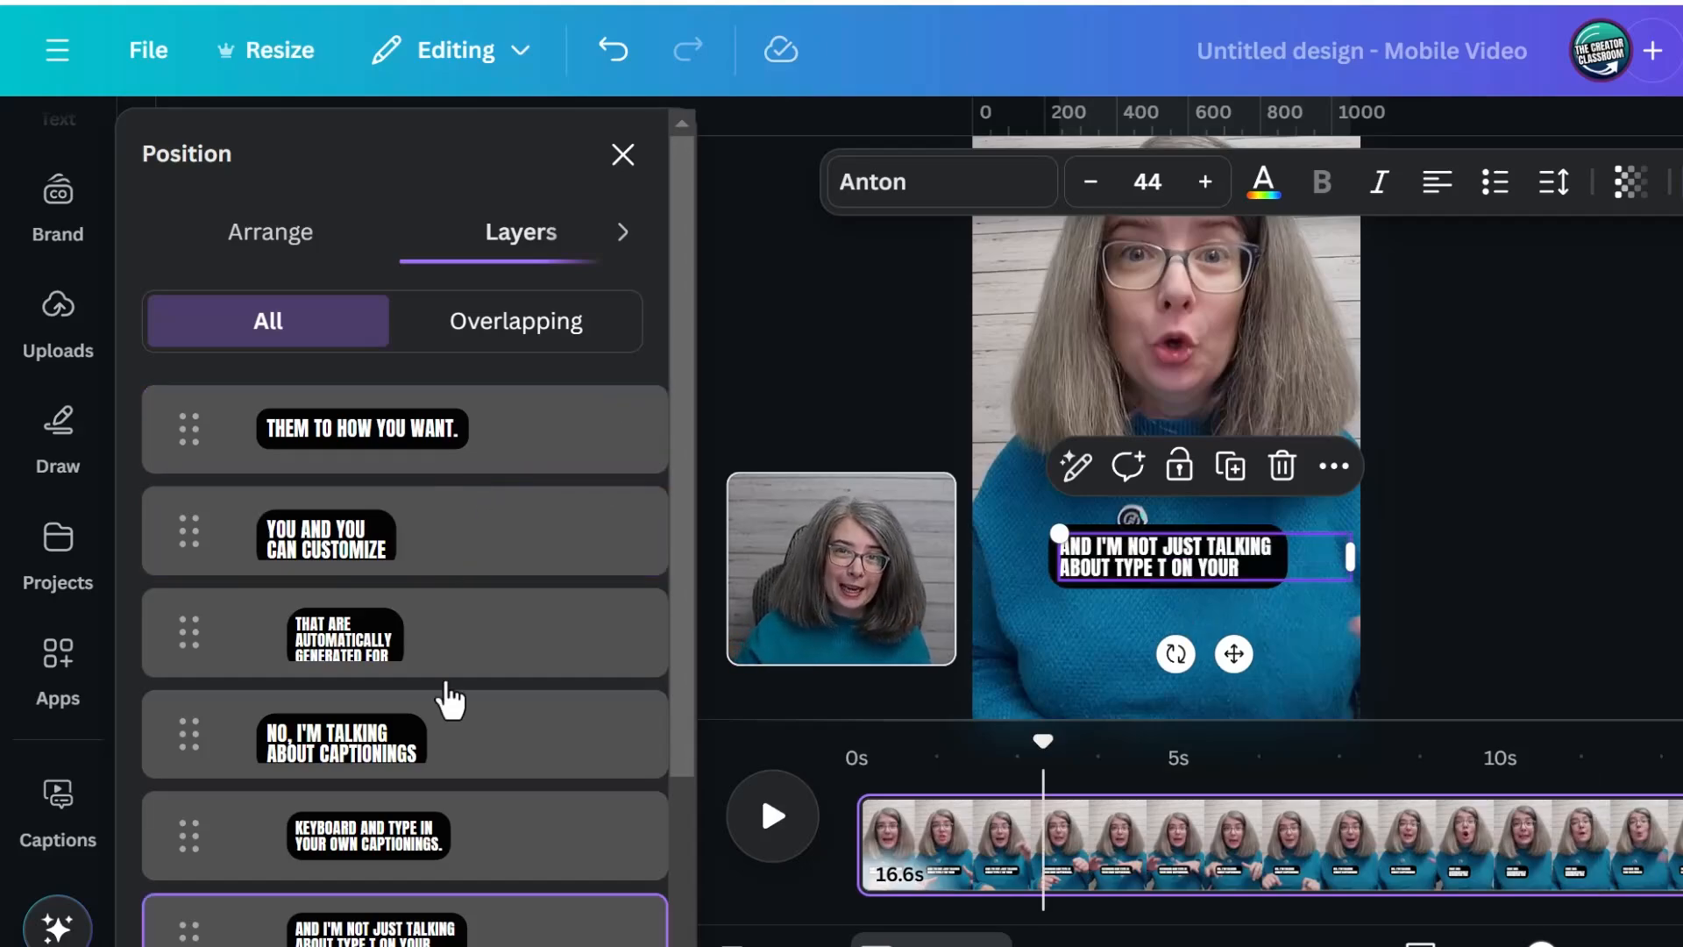
# Select all the caption layers together and apply the Typewriter text animation on enter
pyautogui.scroll(-3, 451, 683)
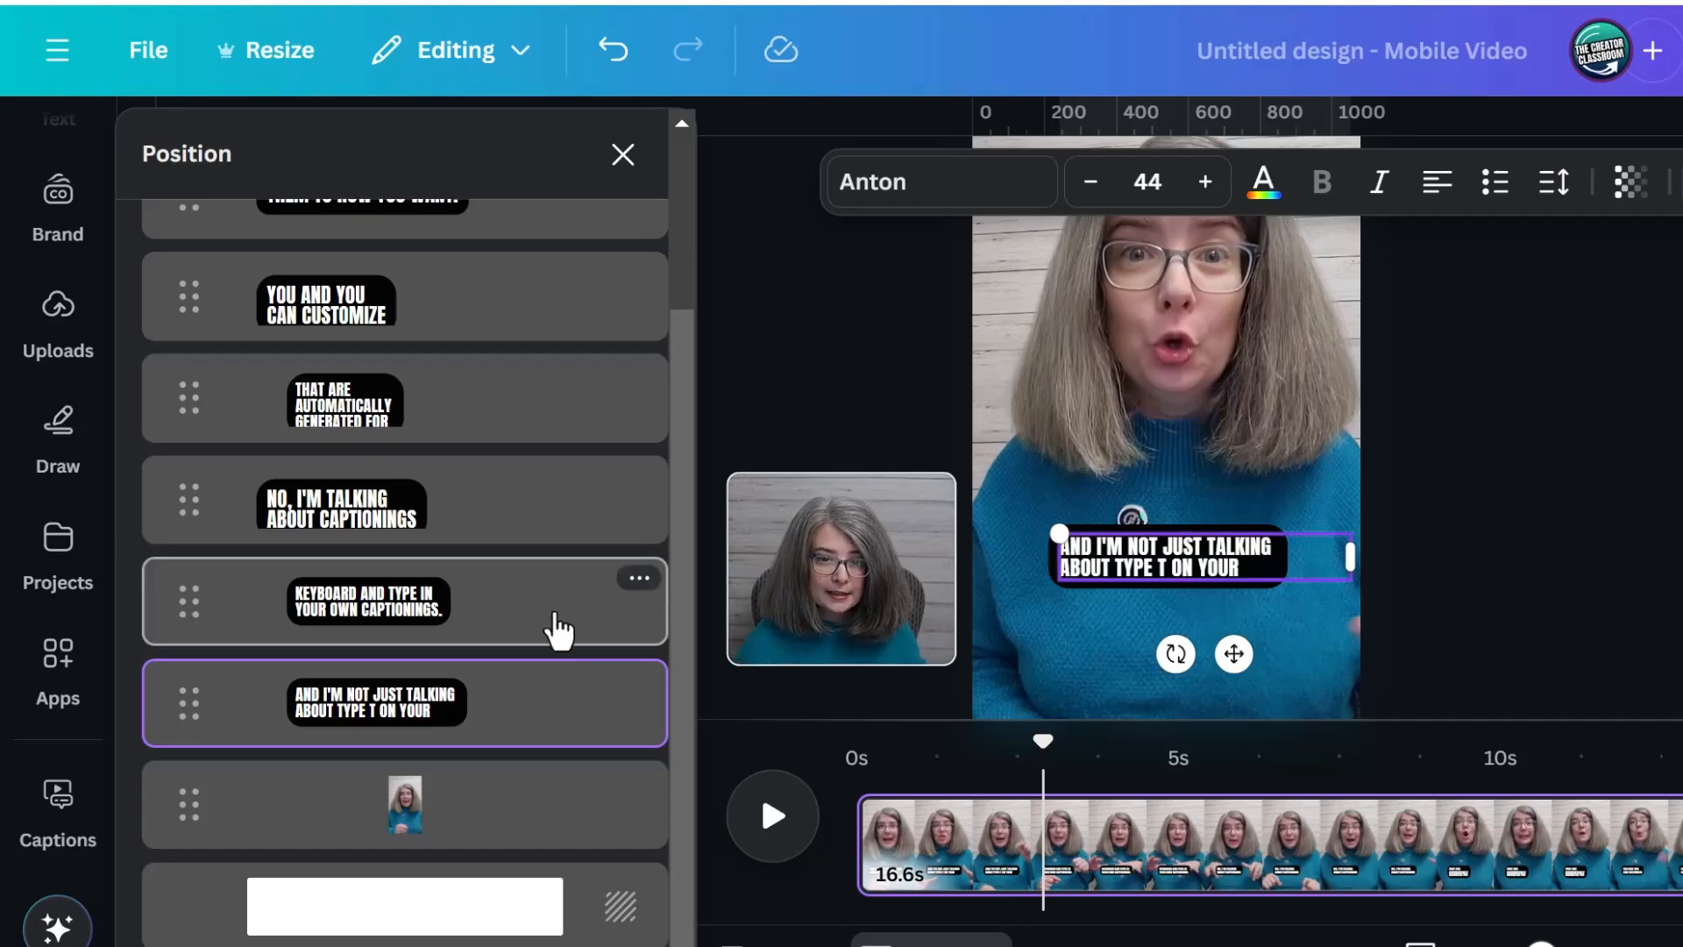
pyautogui.keyDown('shift'); pyautogui.click(555, 627); pyautogui.keyUp('shift')
pyautogui.keyDown('shift'); pyautogui.click(599, 517); pyautogui.keyUp('shift')
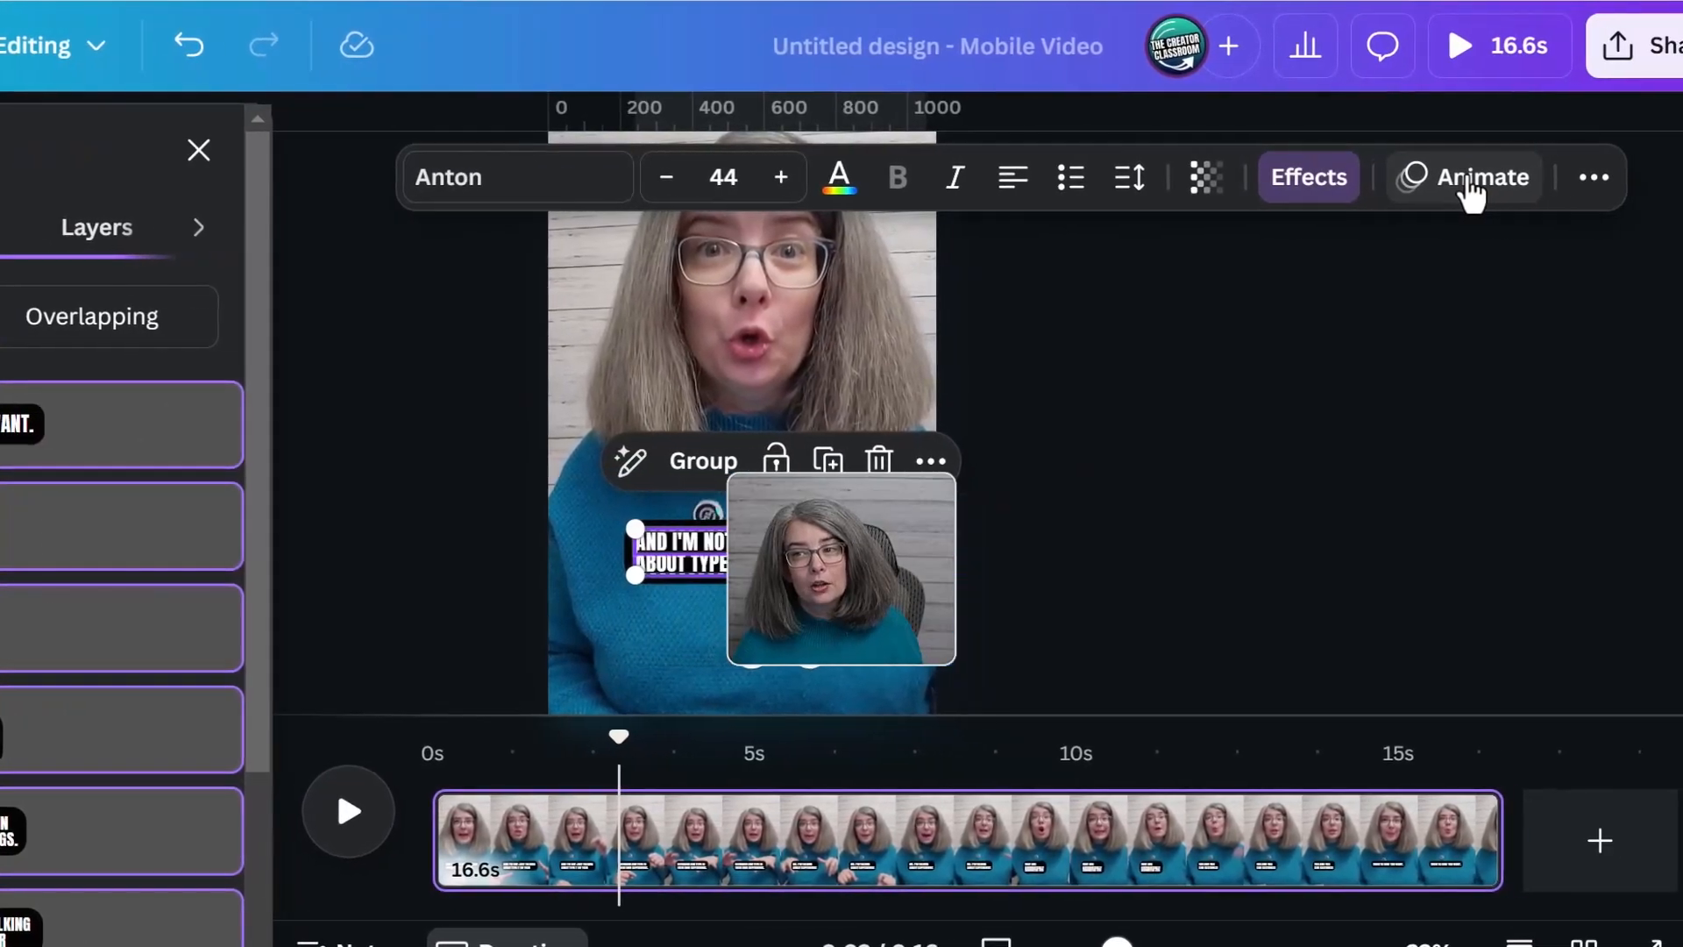
pyautogui.click(1469, 187)
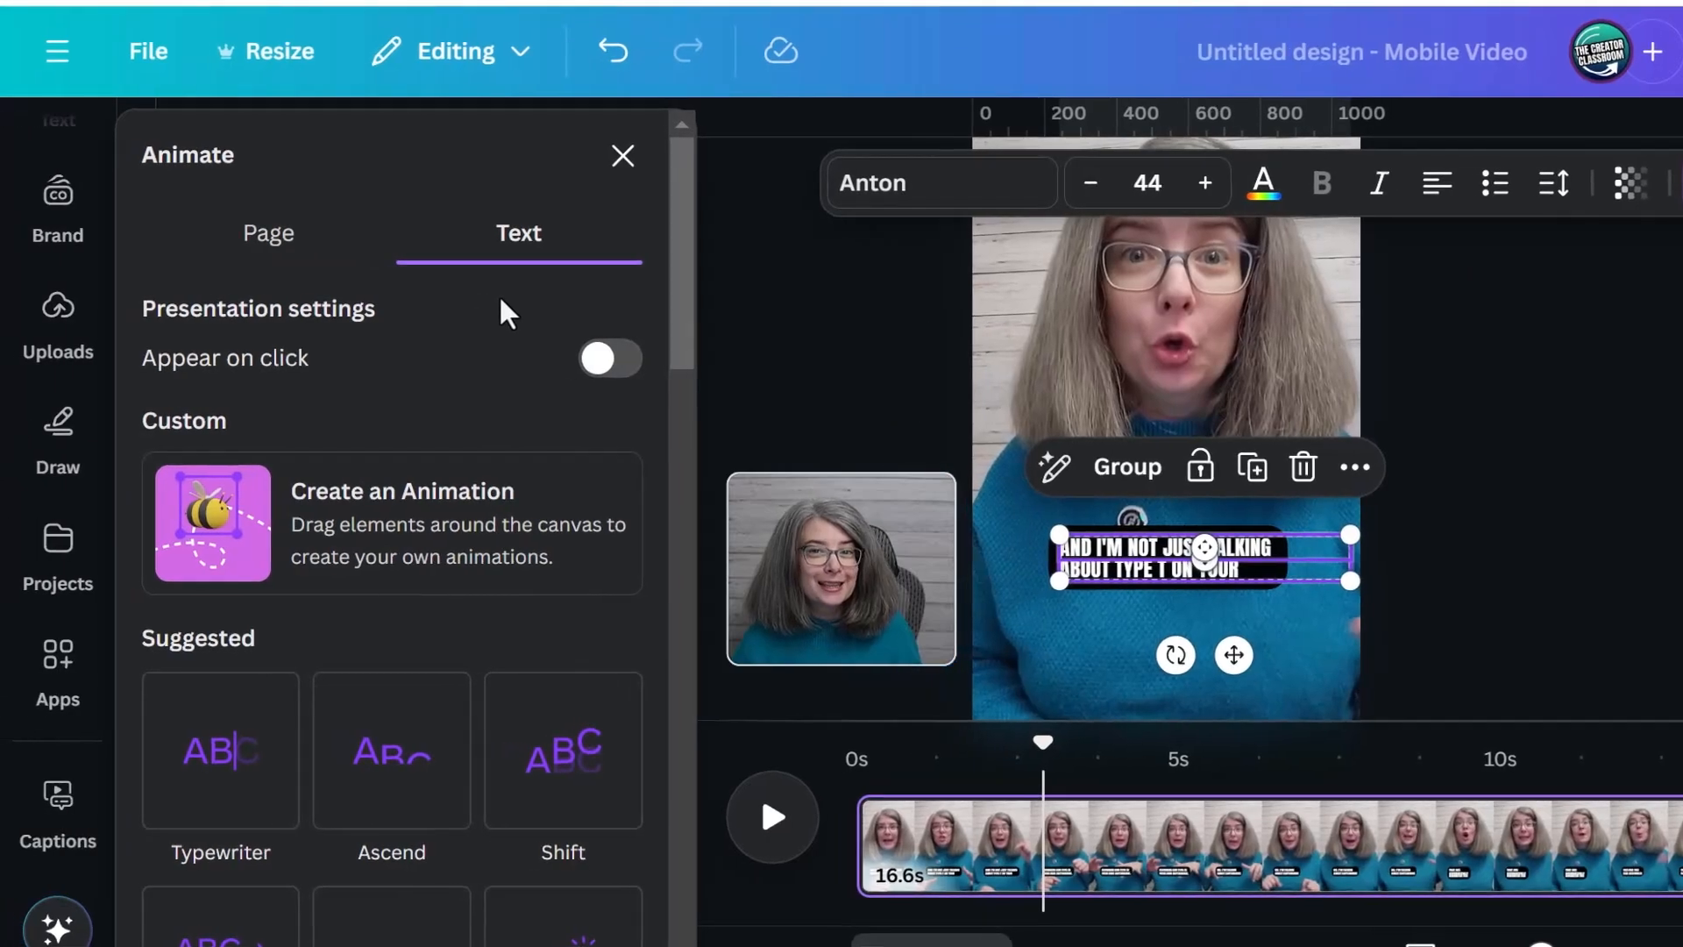
pyautogui.scroll(-2, 222, 608)
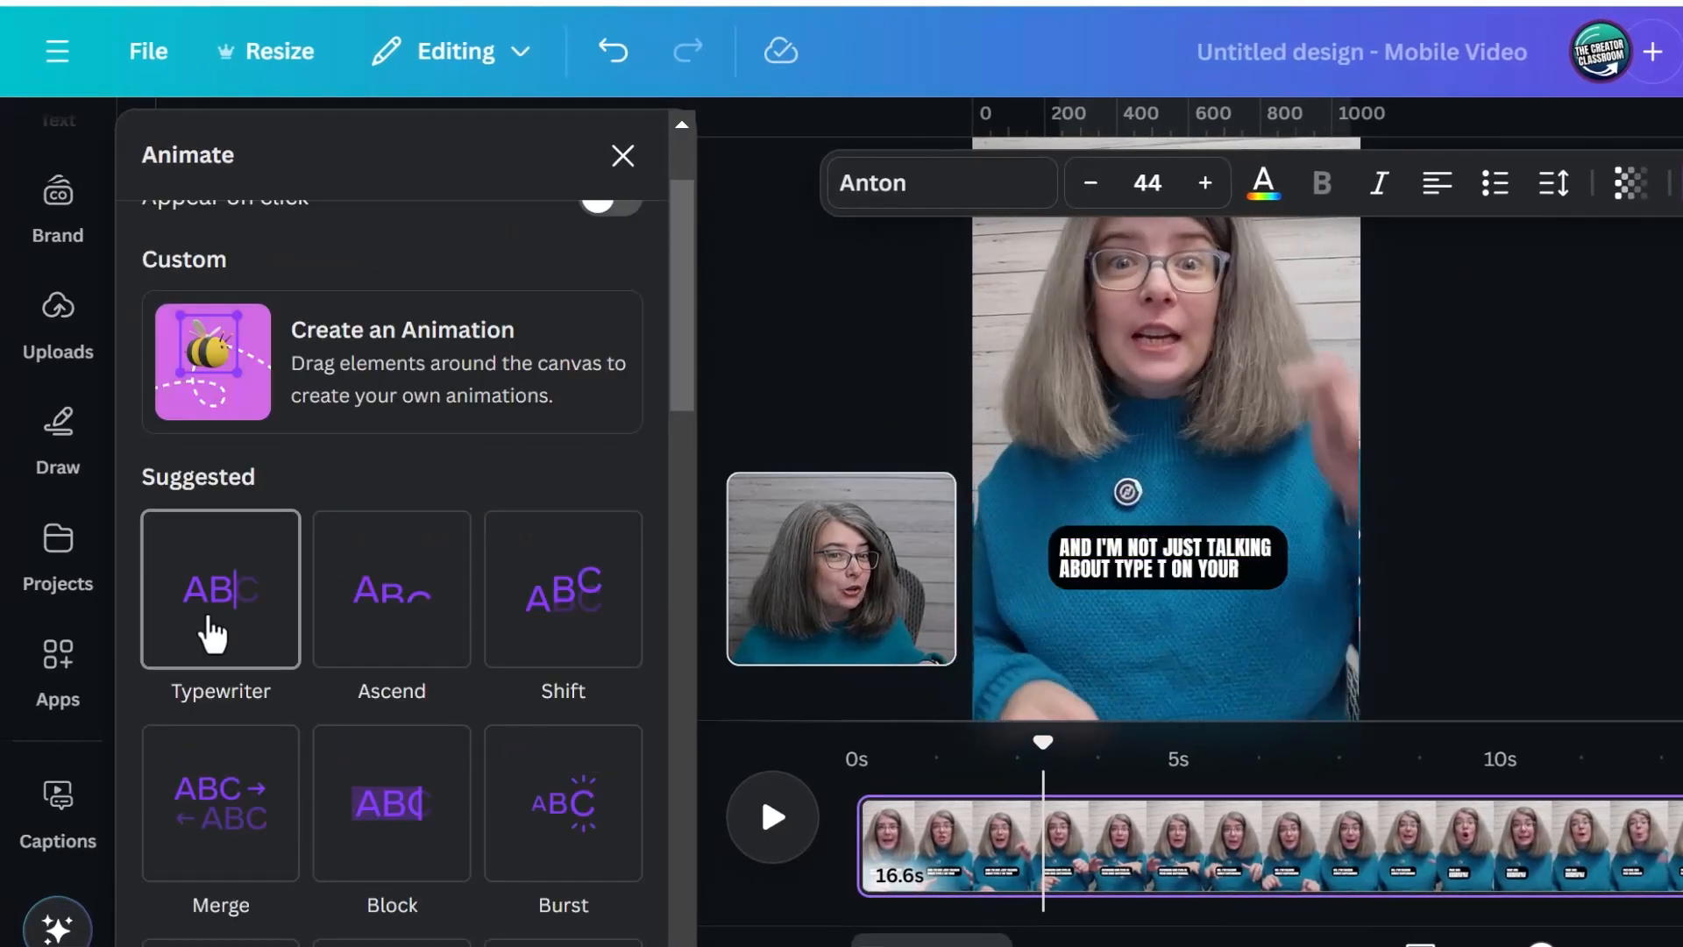
pyautogui.click(213, 633)
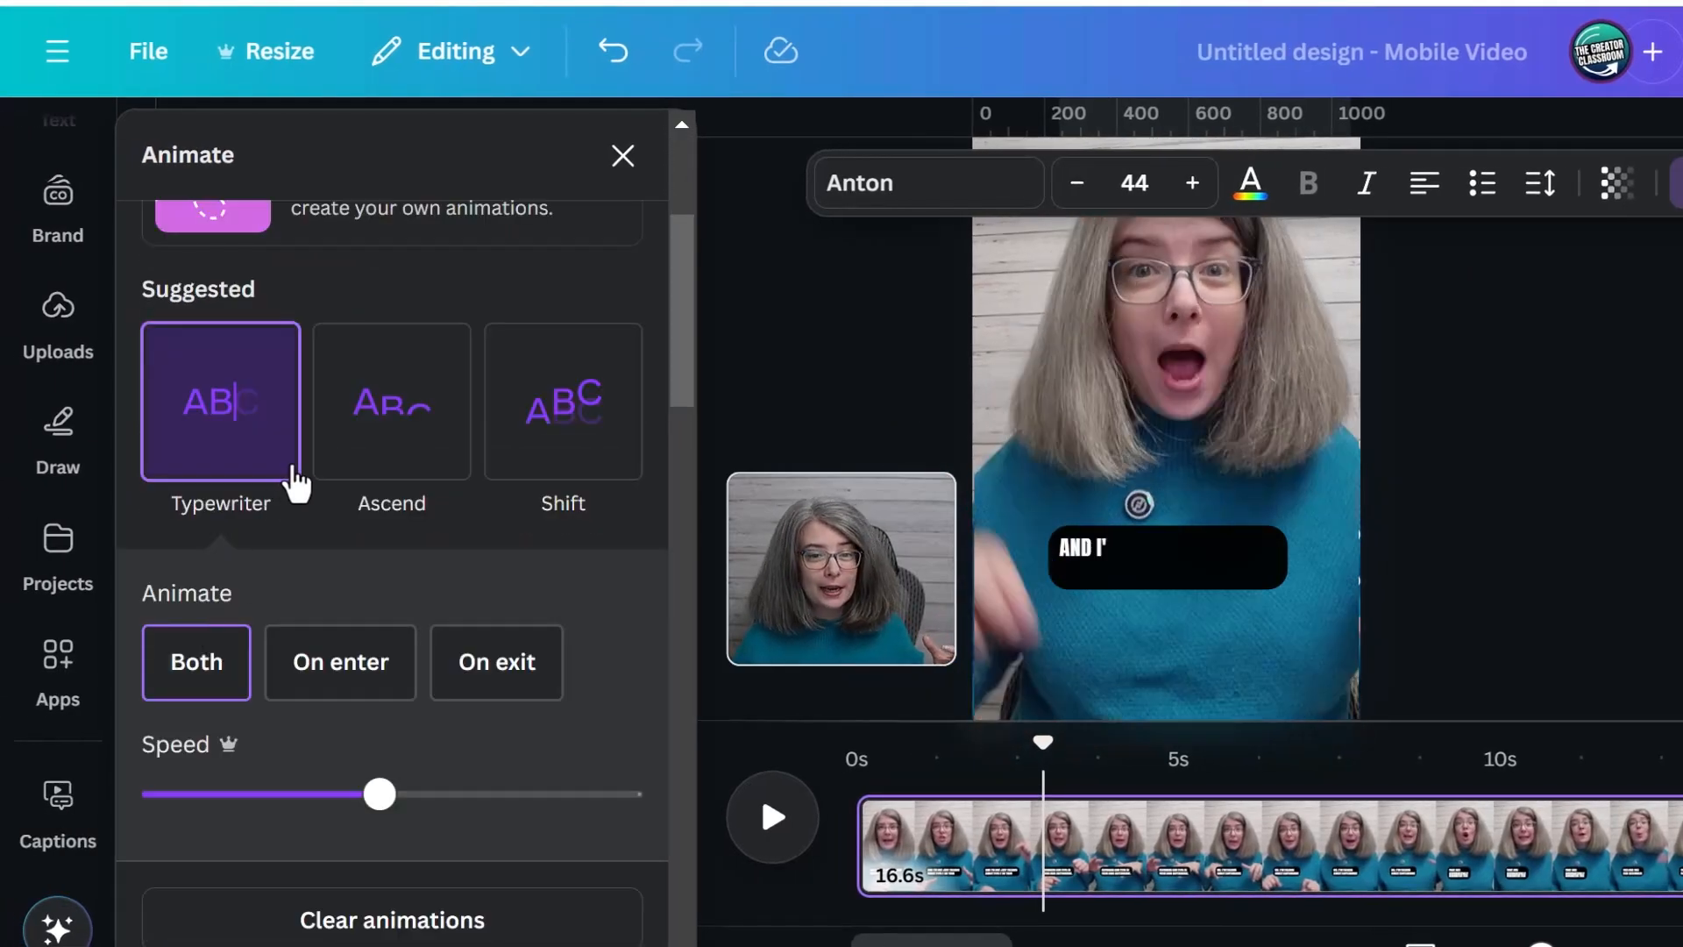
pyautogui.click(318, 673)
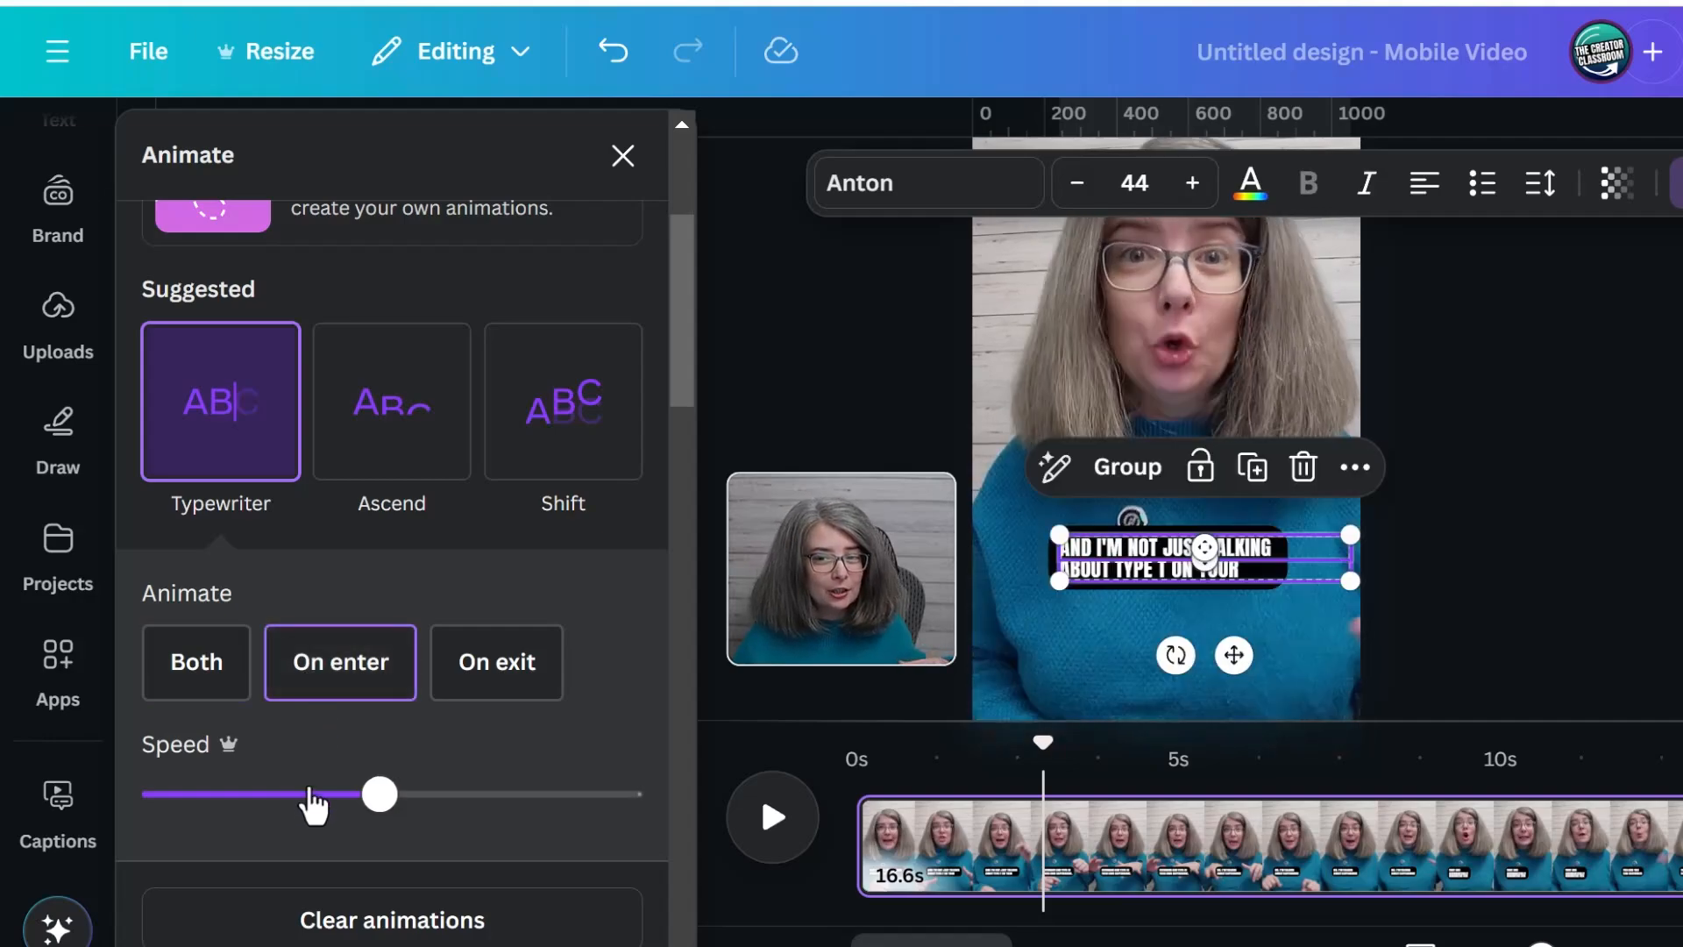
# Lower the Typewriter animation's speed and play the video from the start to check the captions
pyautogui.click(278, 794)
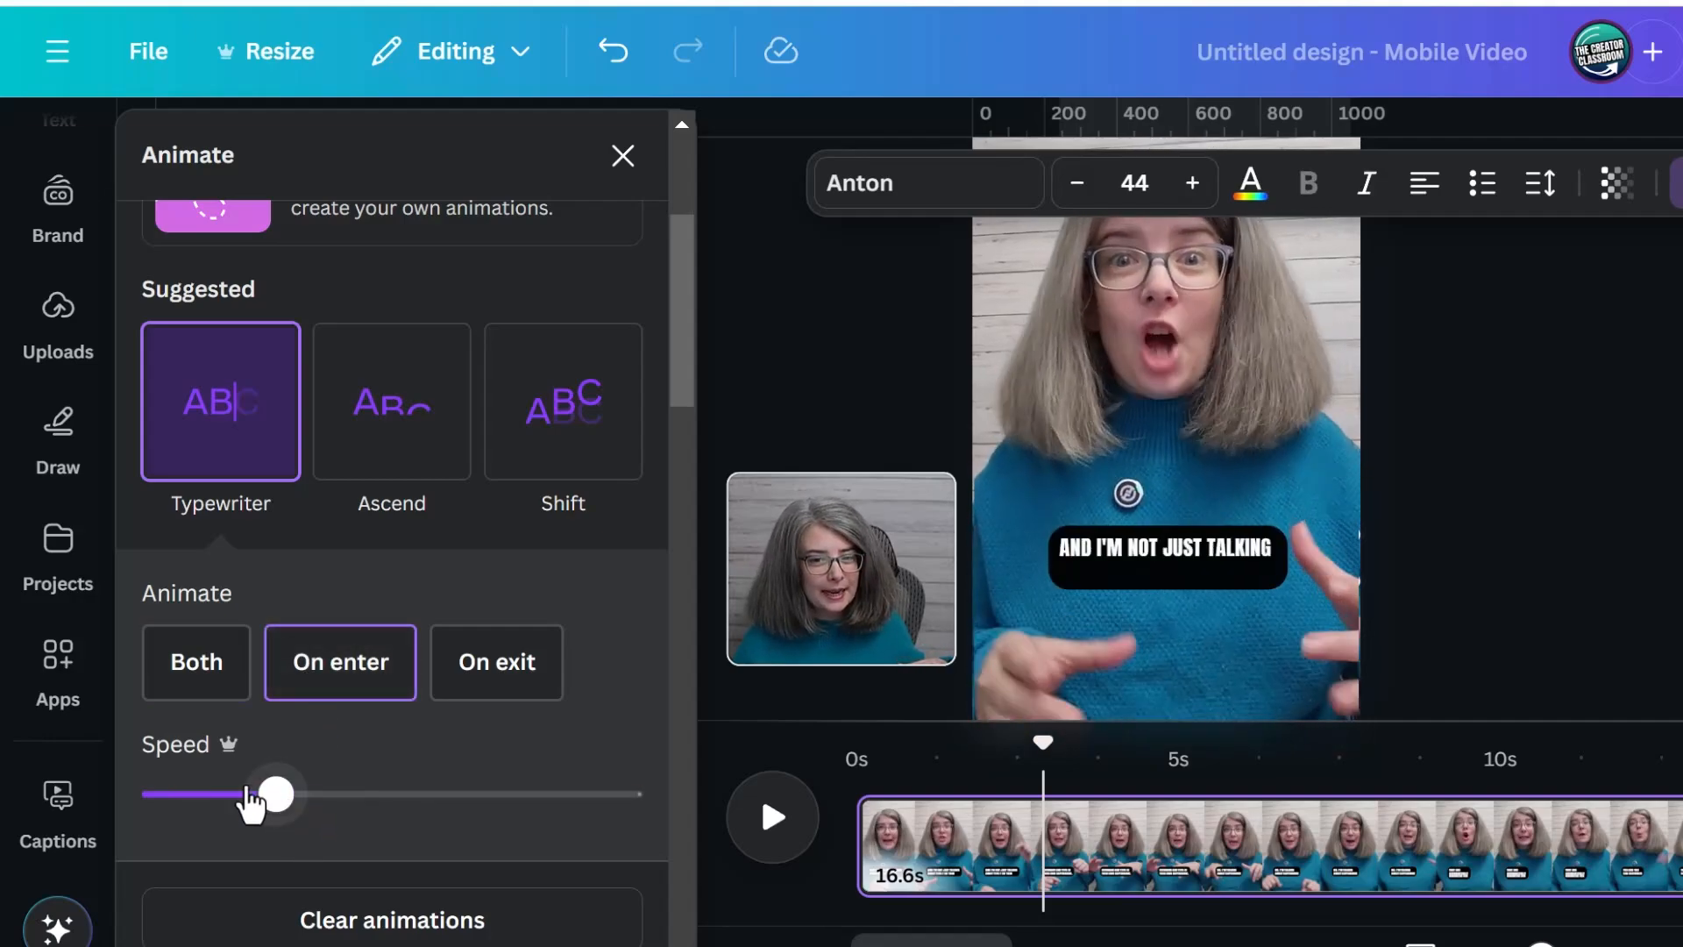
pyautogui.click(216, 794)
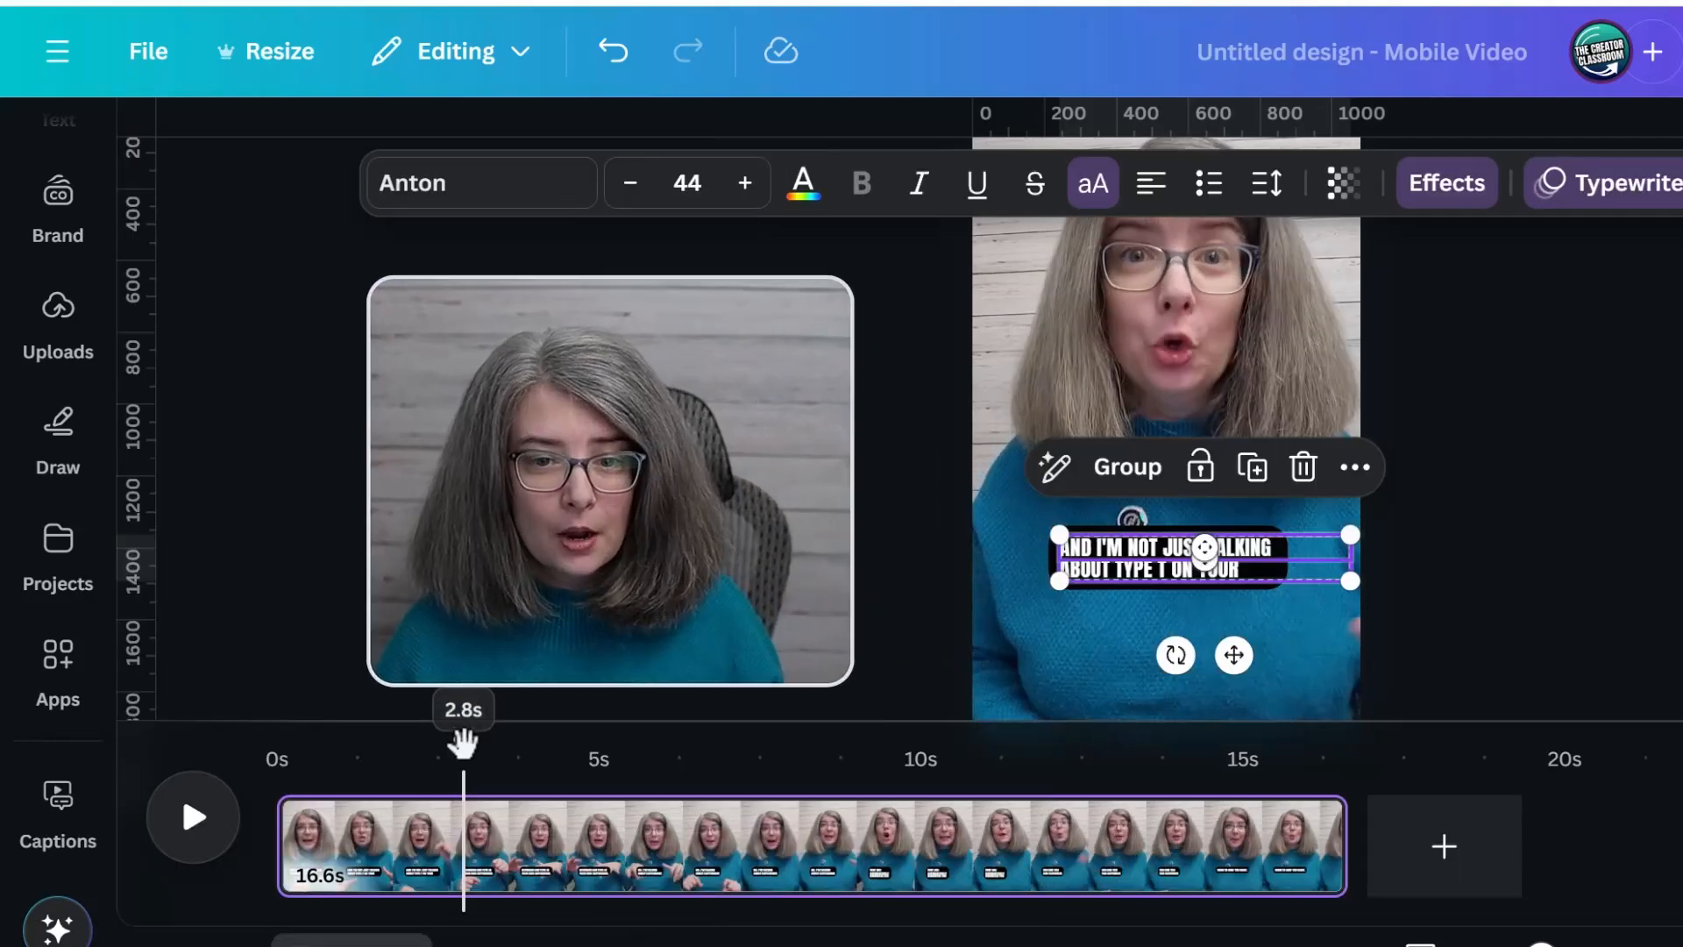
pyautogui.moveTo(462, 741); pyautogui.dragTo(234, 741)
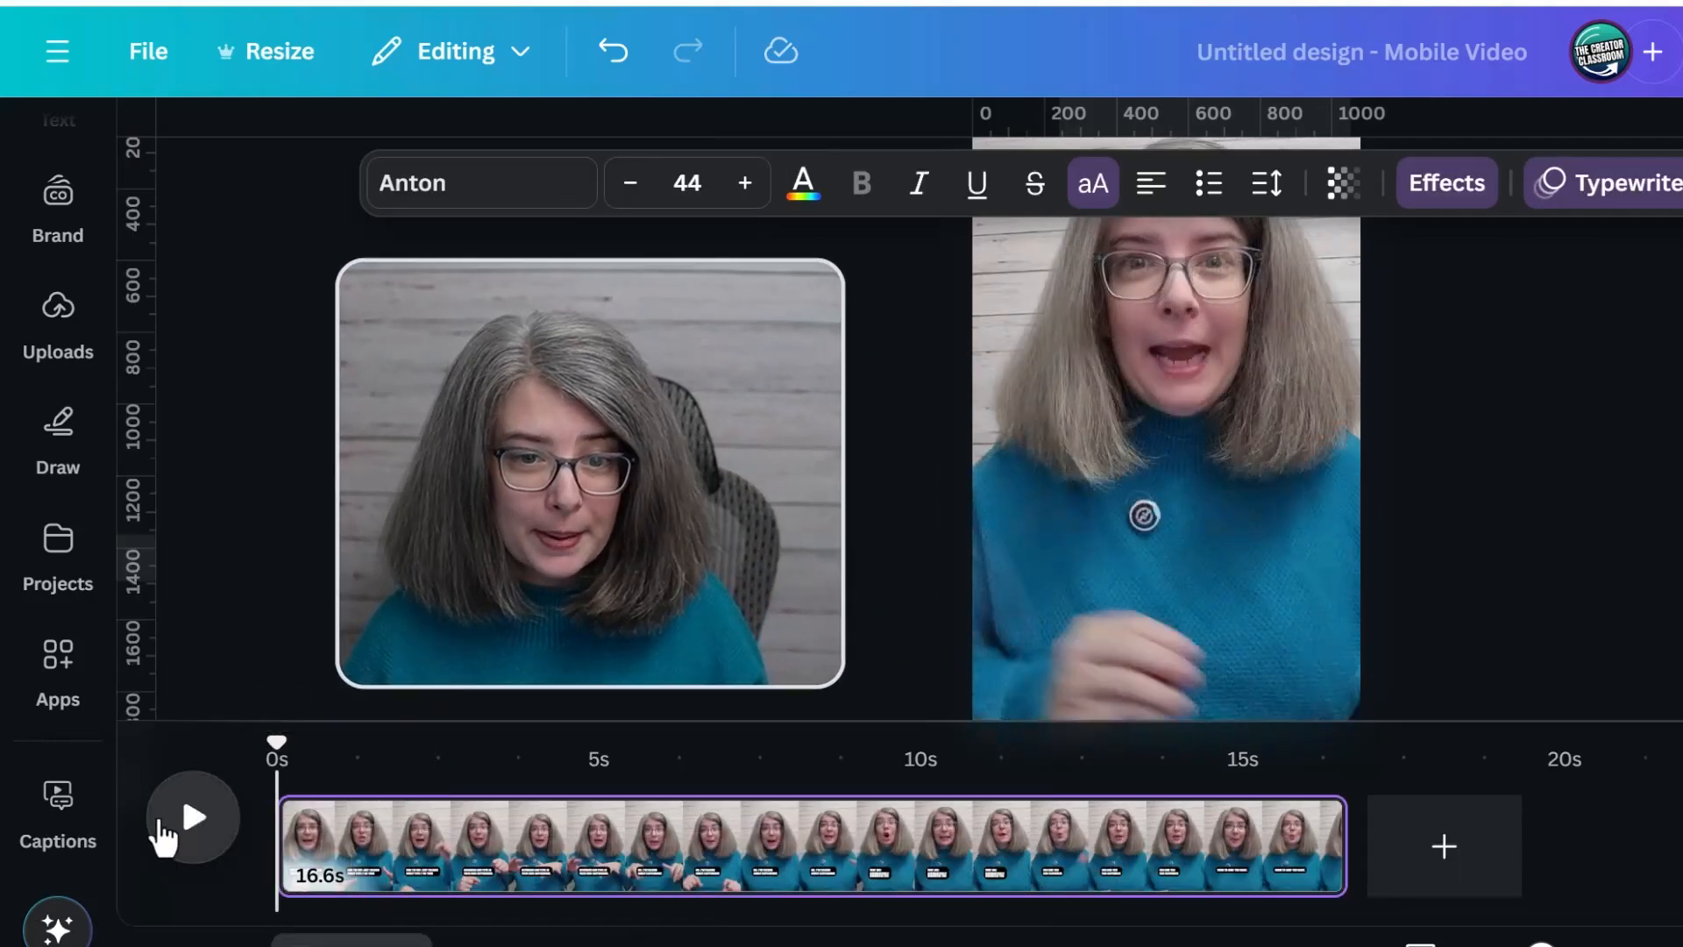
pyautogui.click(193, 819)
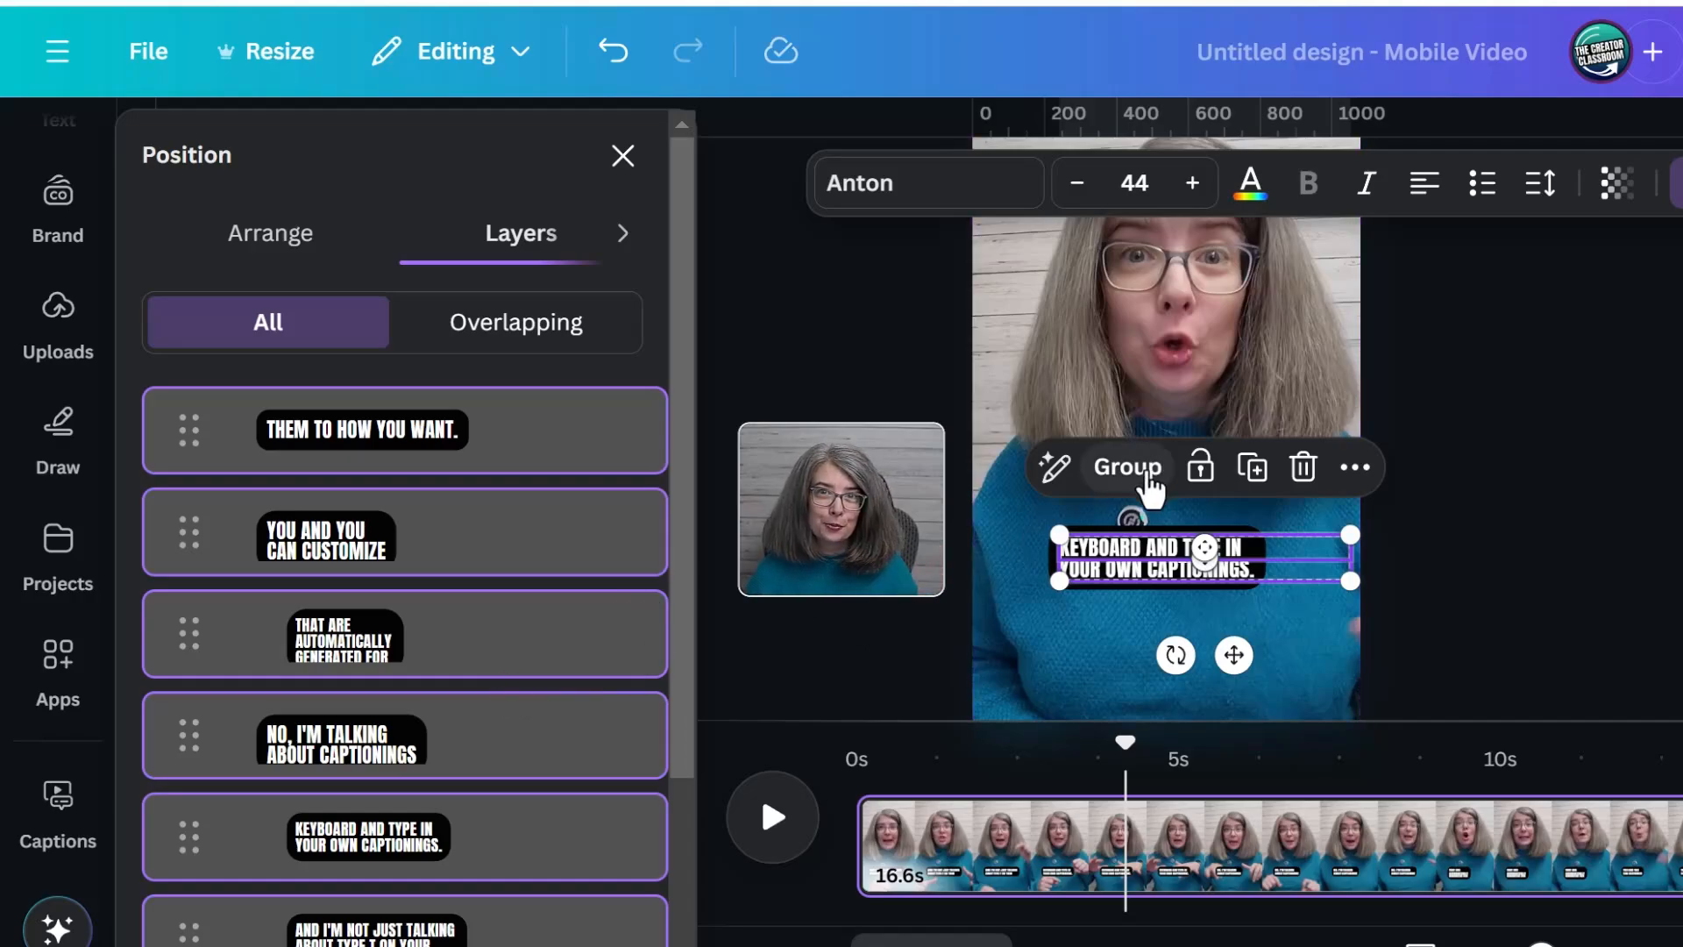
# Group all the caption layers into one element and scrub through the video to check the animated captions
pyautogui.click(1128, 466)
pyautogui.click(856, 752)
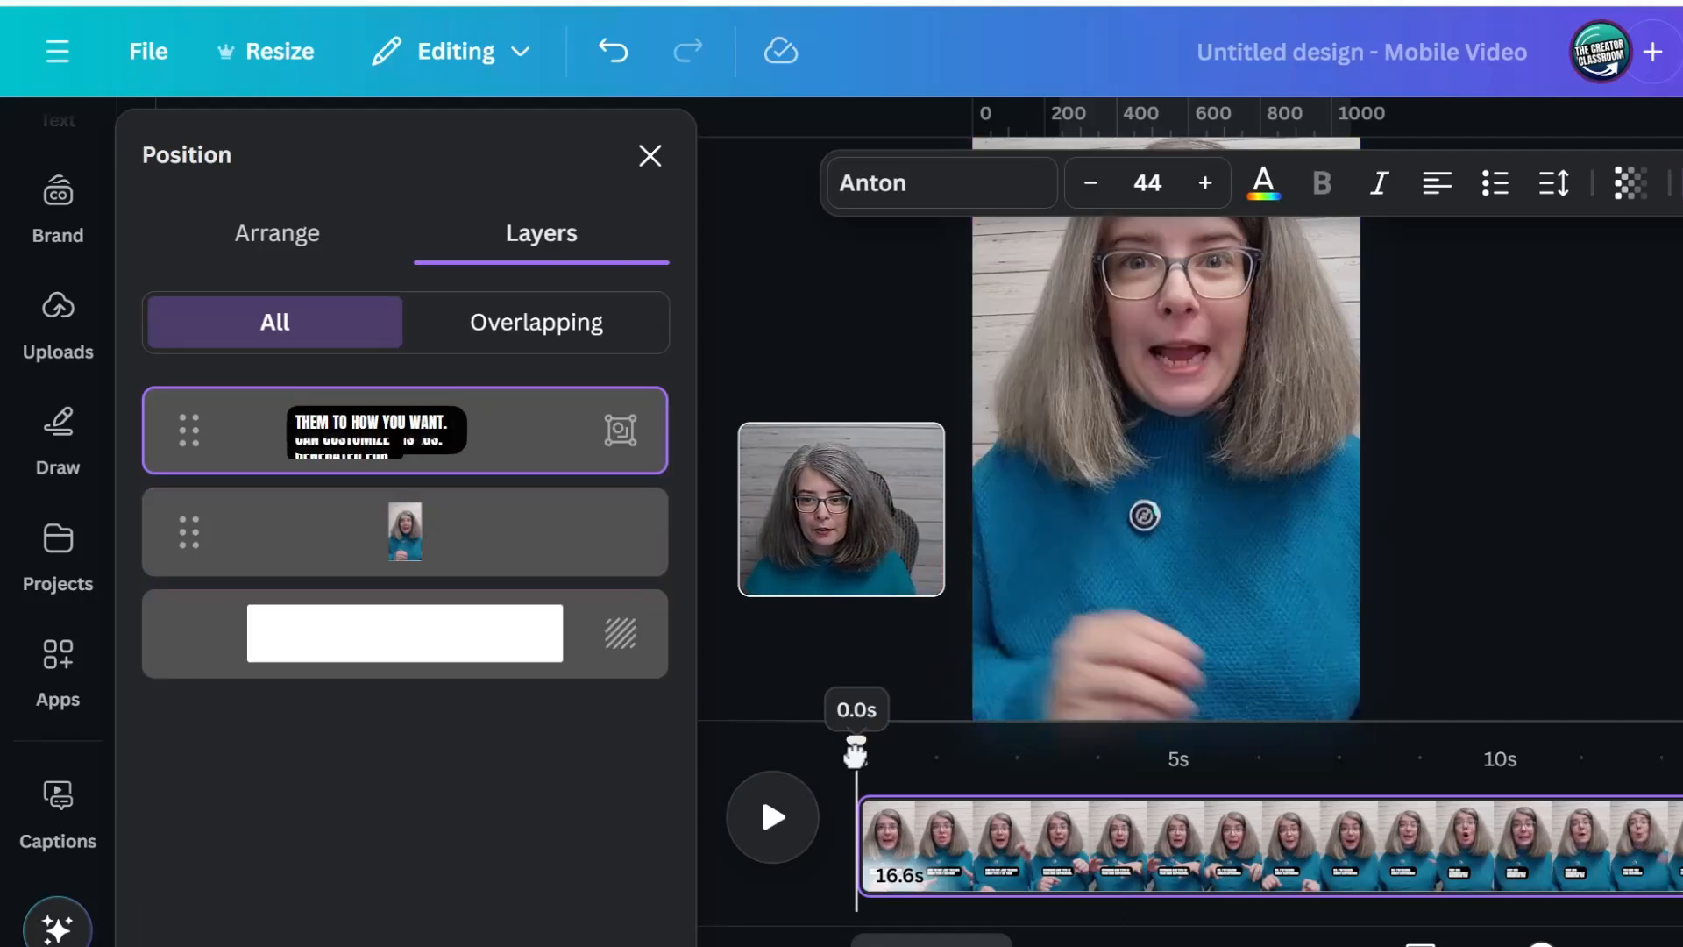
pyautogui.moveTo(856, 752); pyautogui.dragTo(1229, 751)
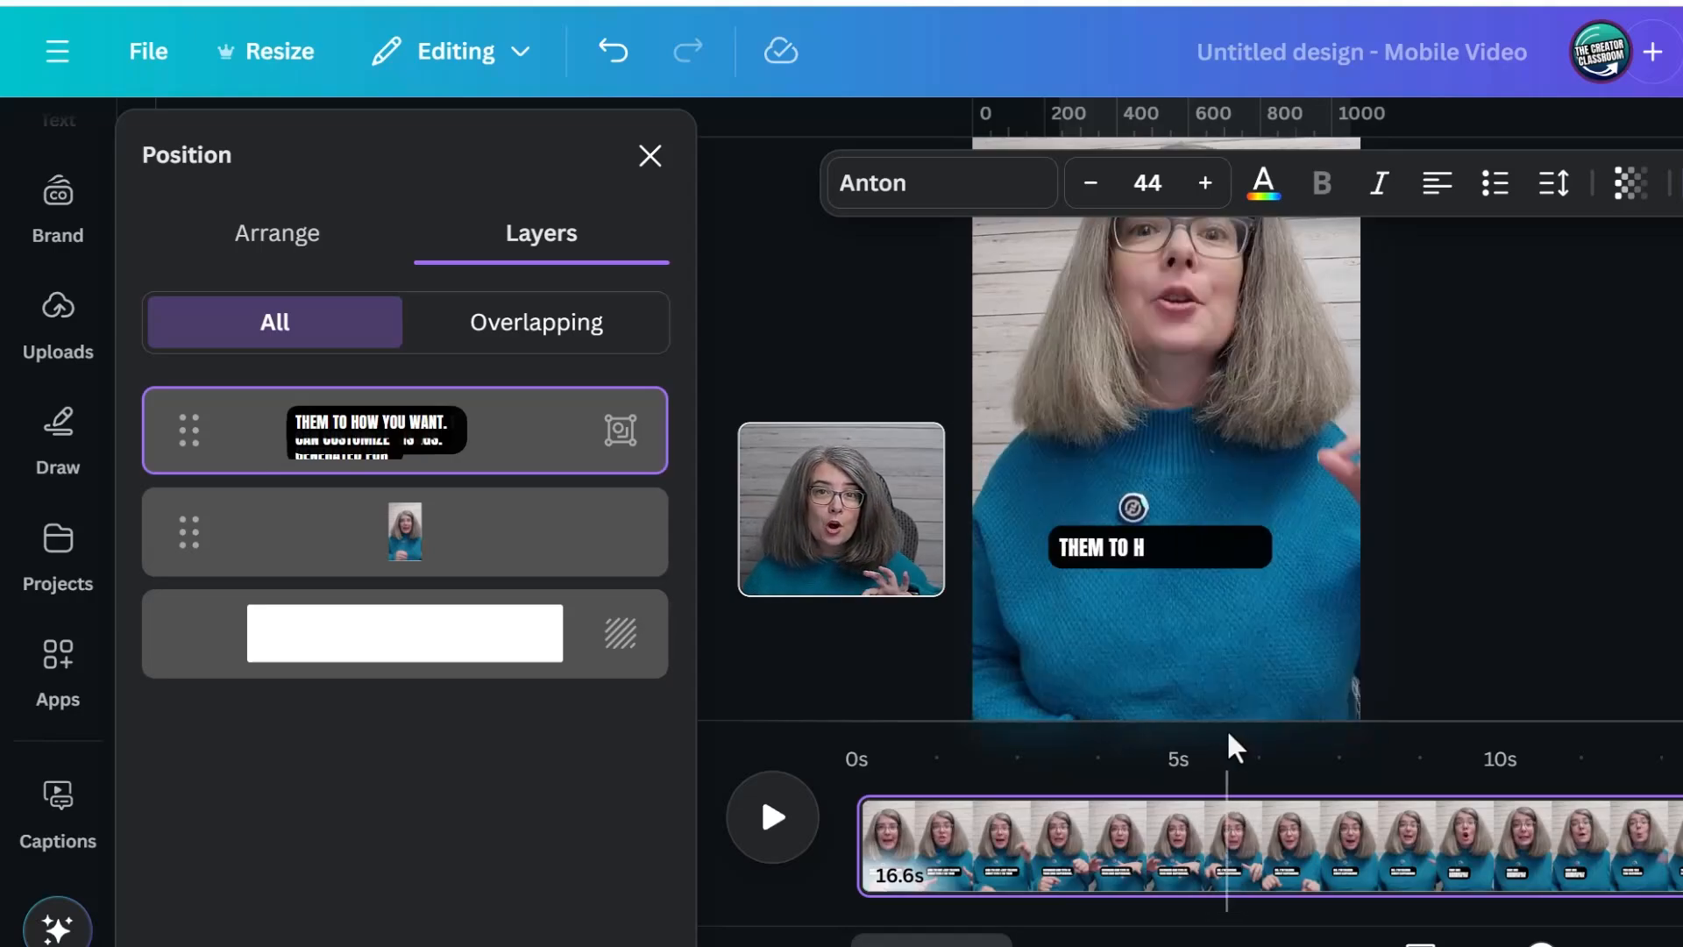
pyautogui.click(1167, 566)
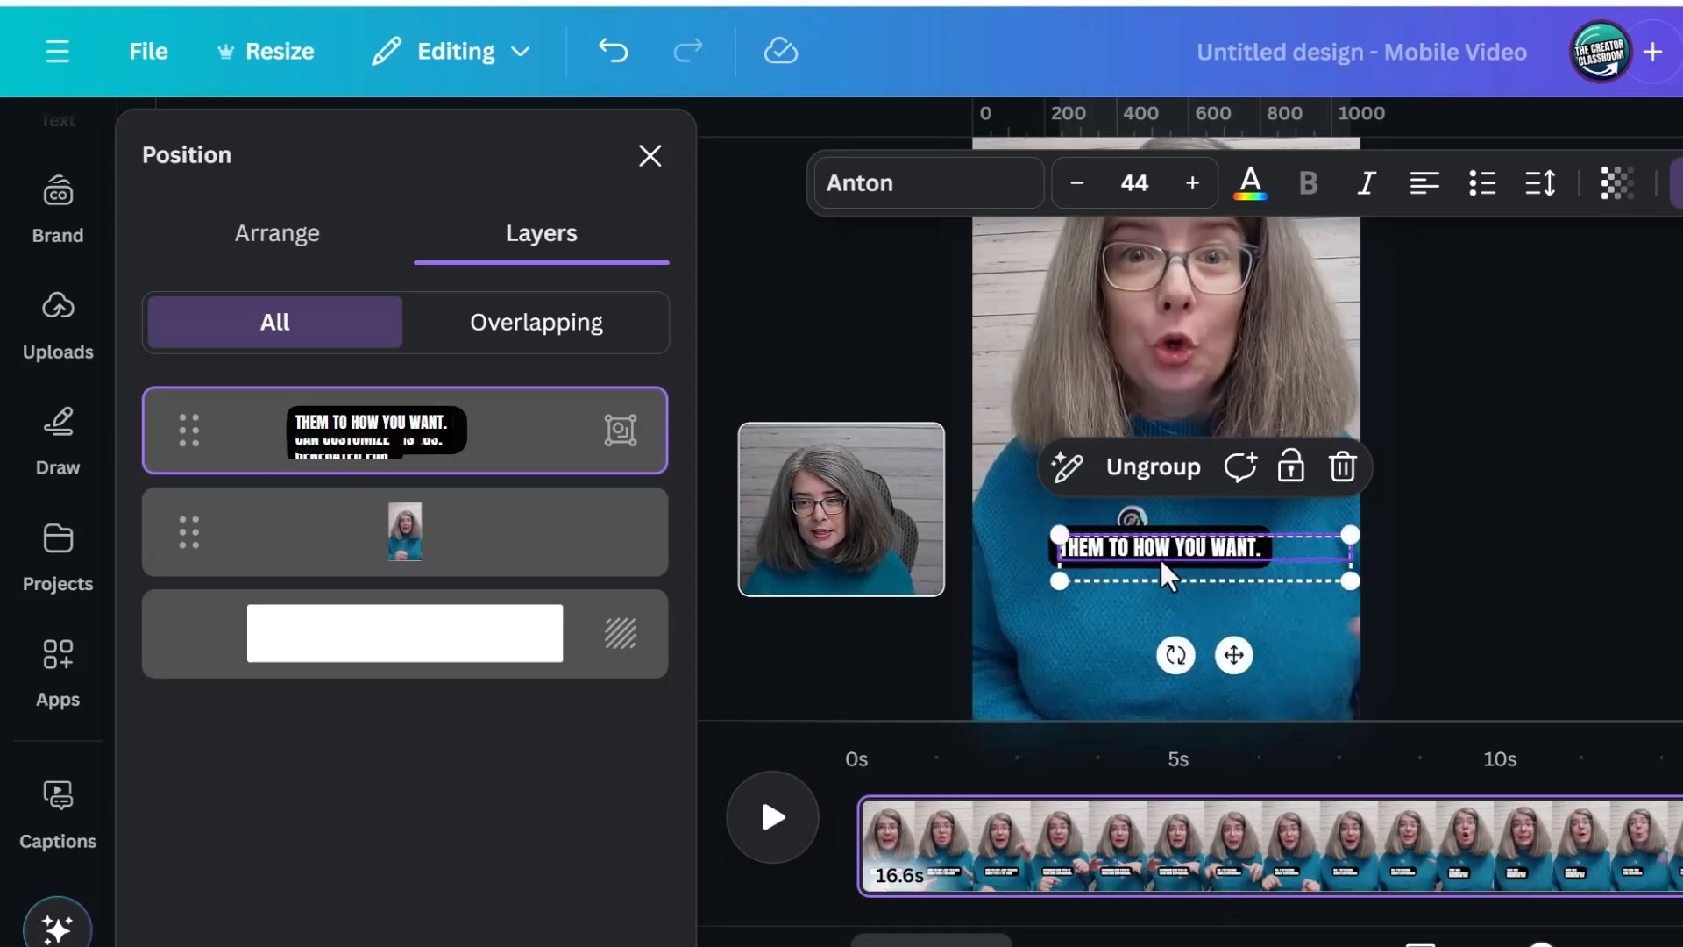
pyautogui.moveTo(1160, 564); pyautogui.dragTo(1182, 590)
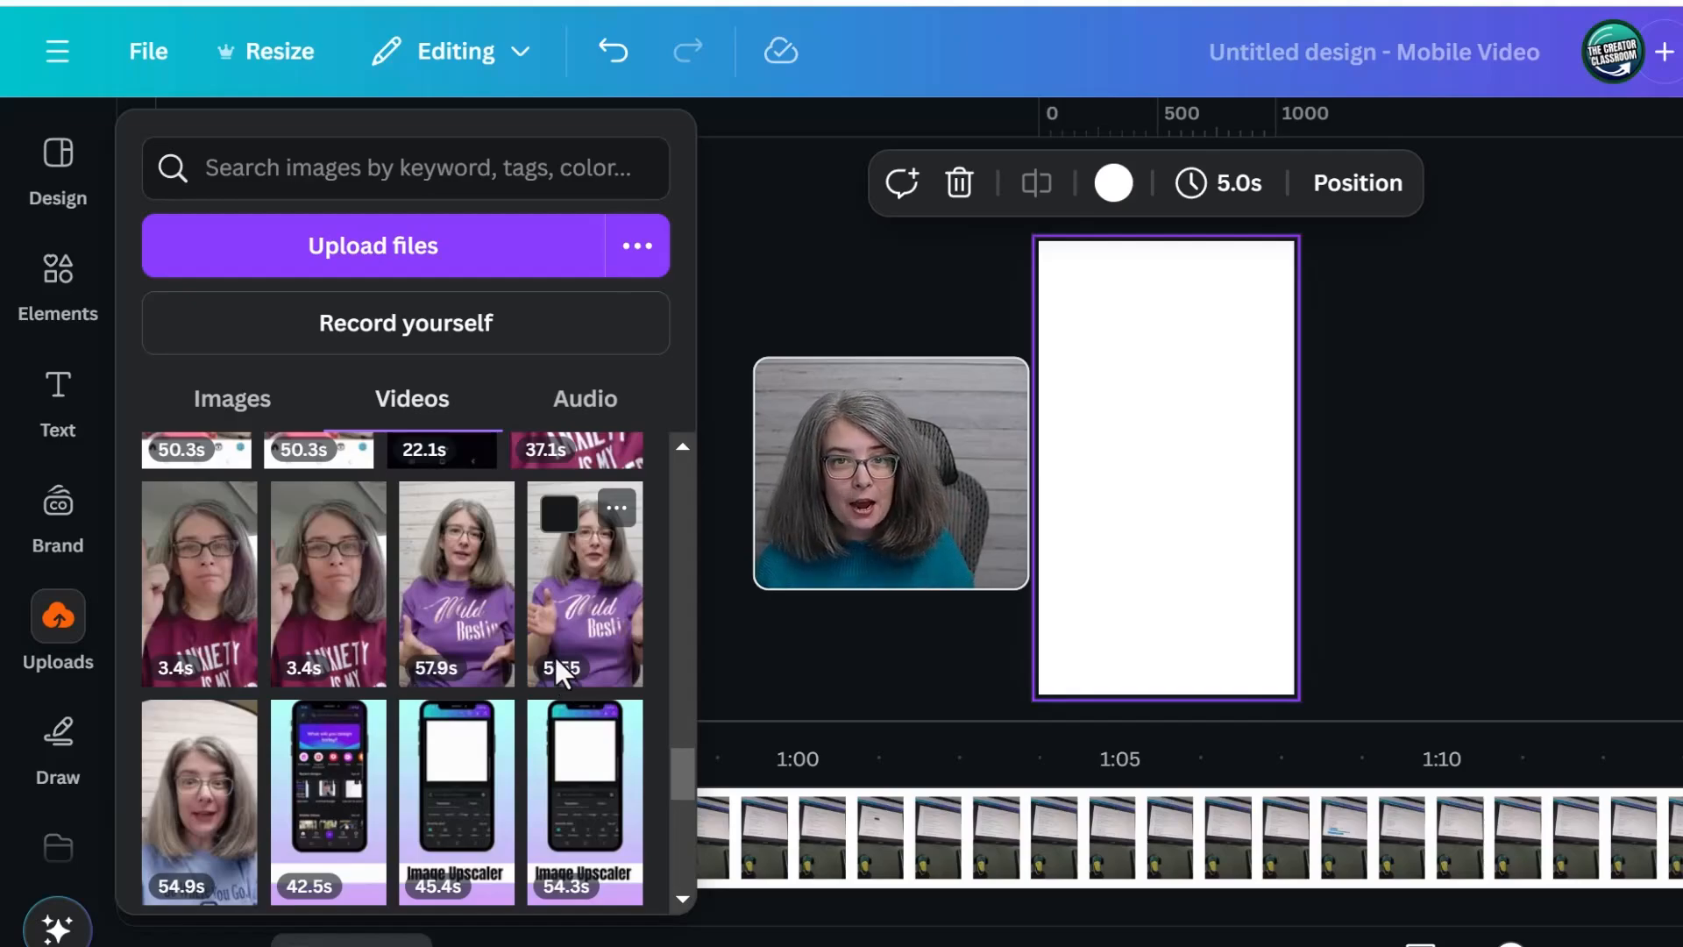
# Generate captions for all four videos with audio in the multi-clip design
pyautogui.click(829, 639)
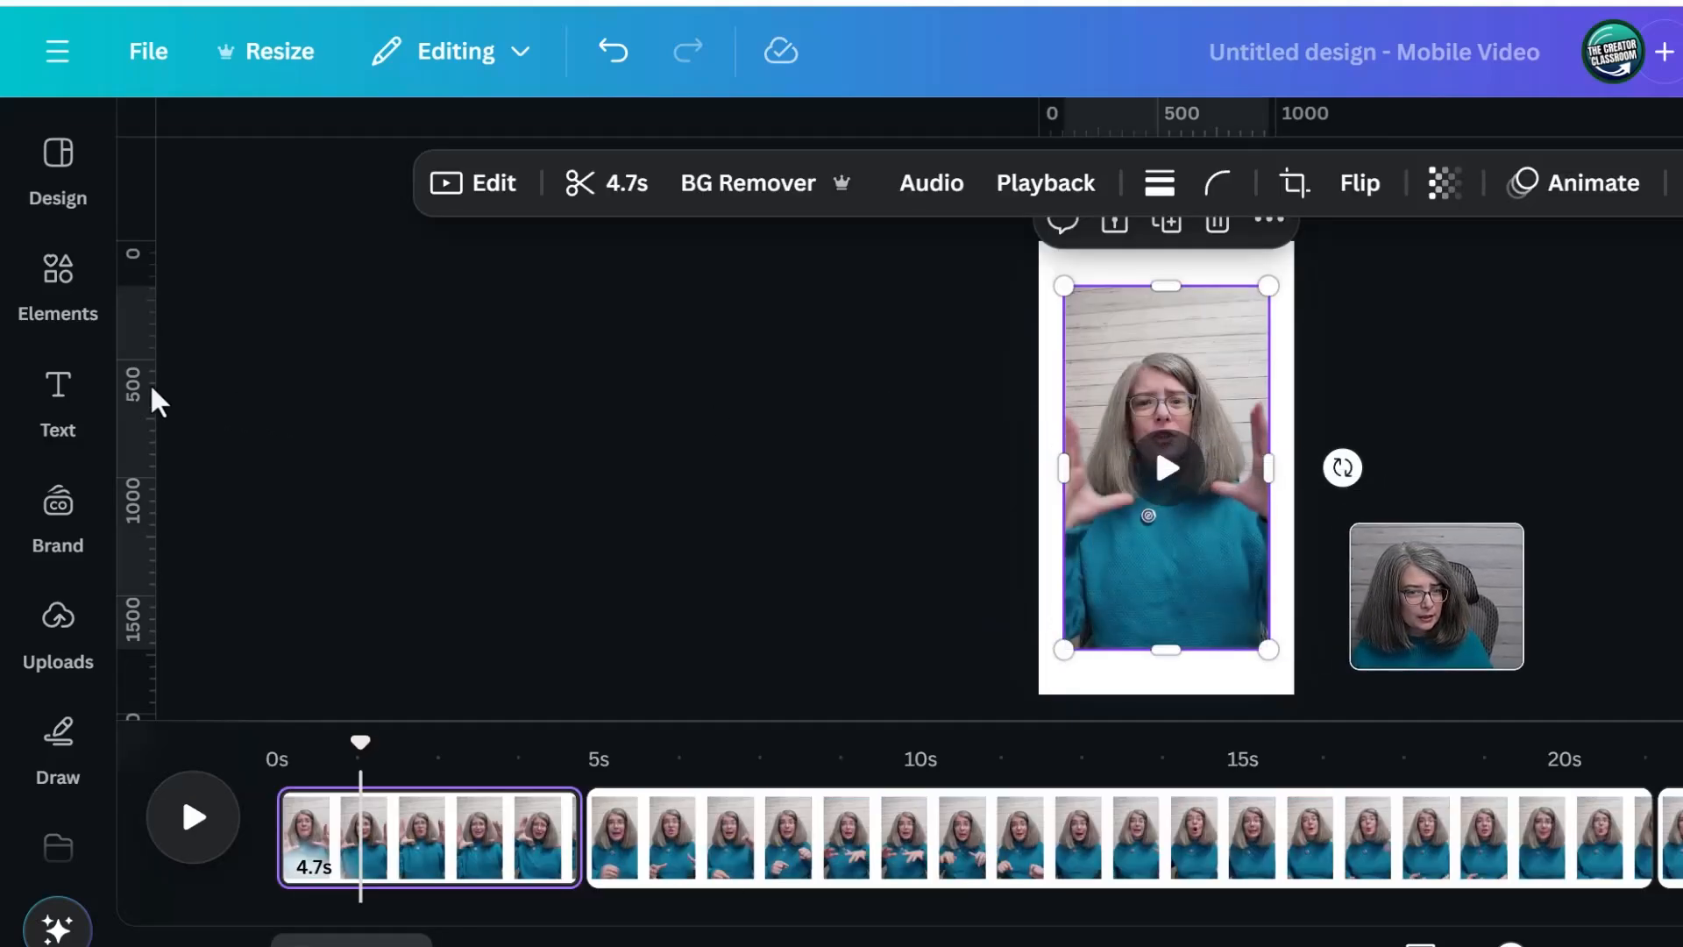
pyautogui.click(55, 399)
pyautogui.scroll(-4, 430, 530)
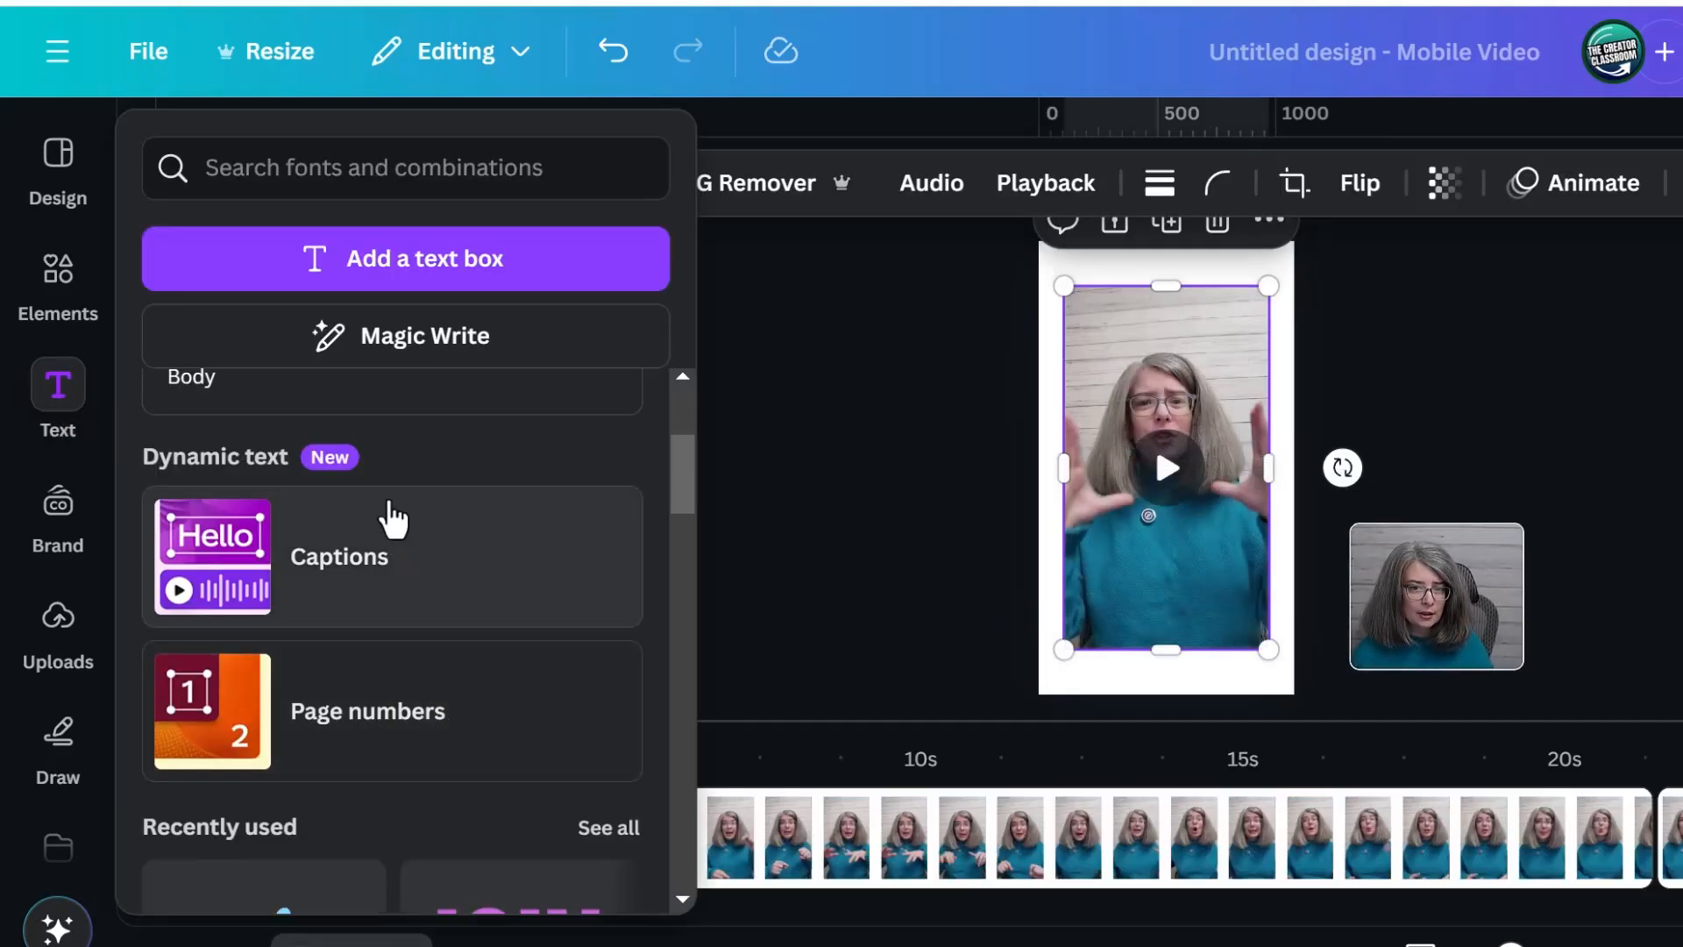
pyautogui.click(362, 578)
pyautogui.click(623, 706)
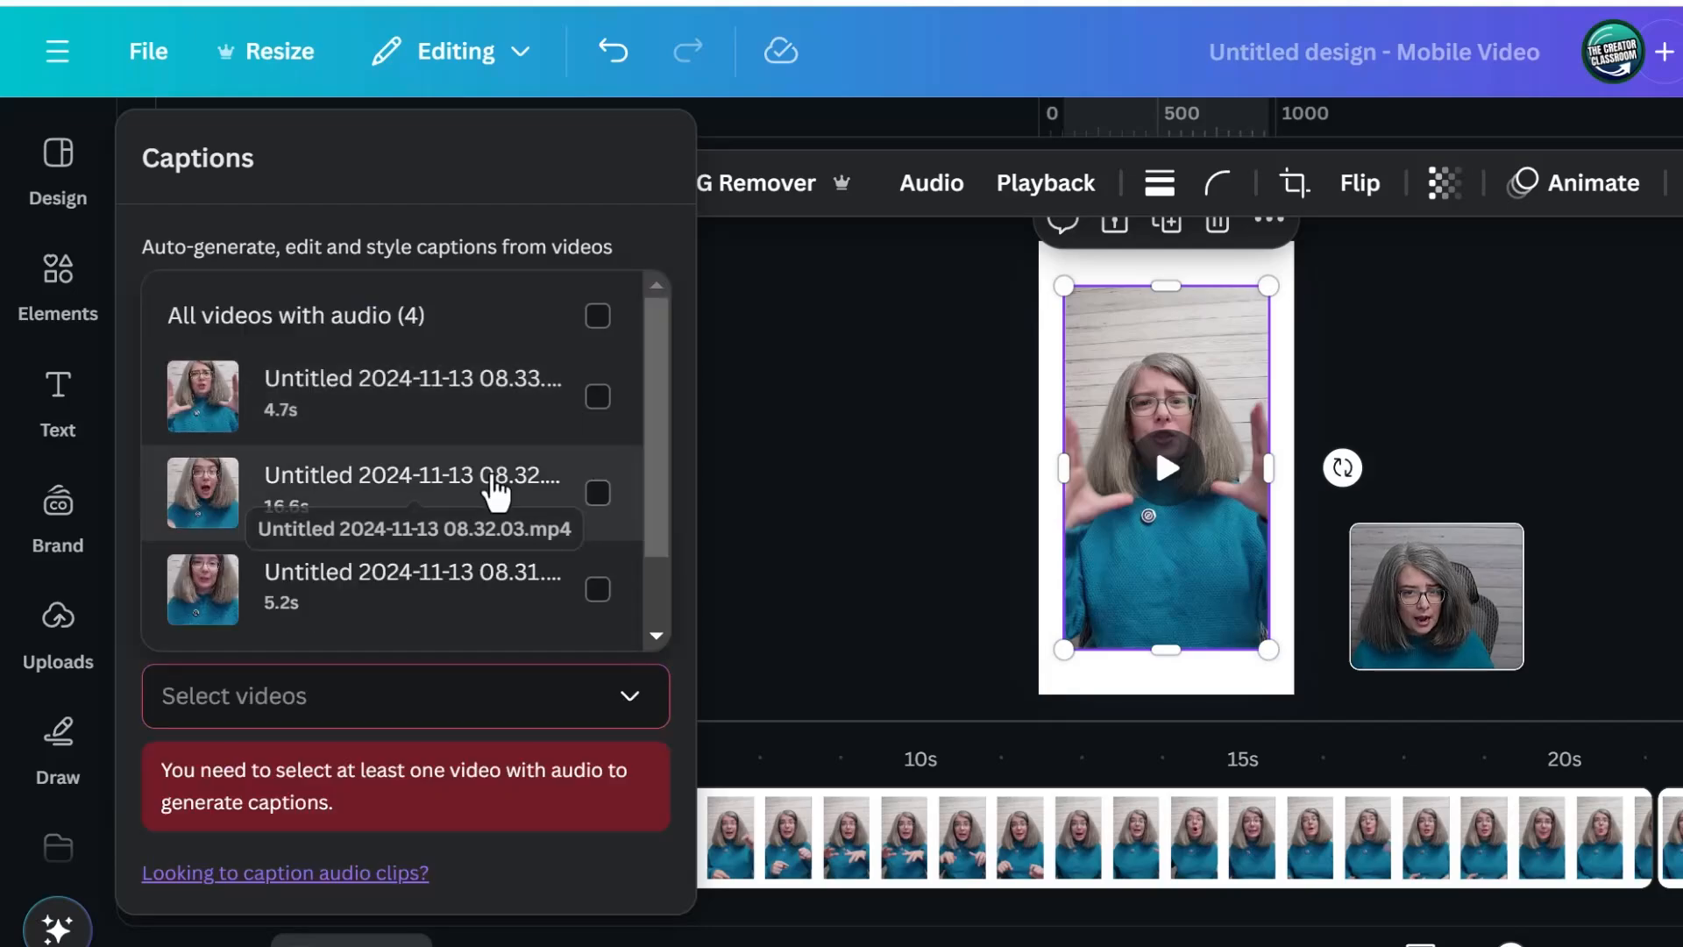
pyautogui.click(504, 337)
pyautogui.scroll(-2, 514, 489)
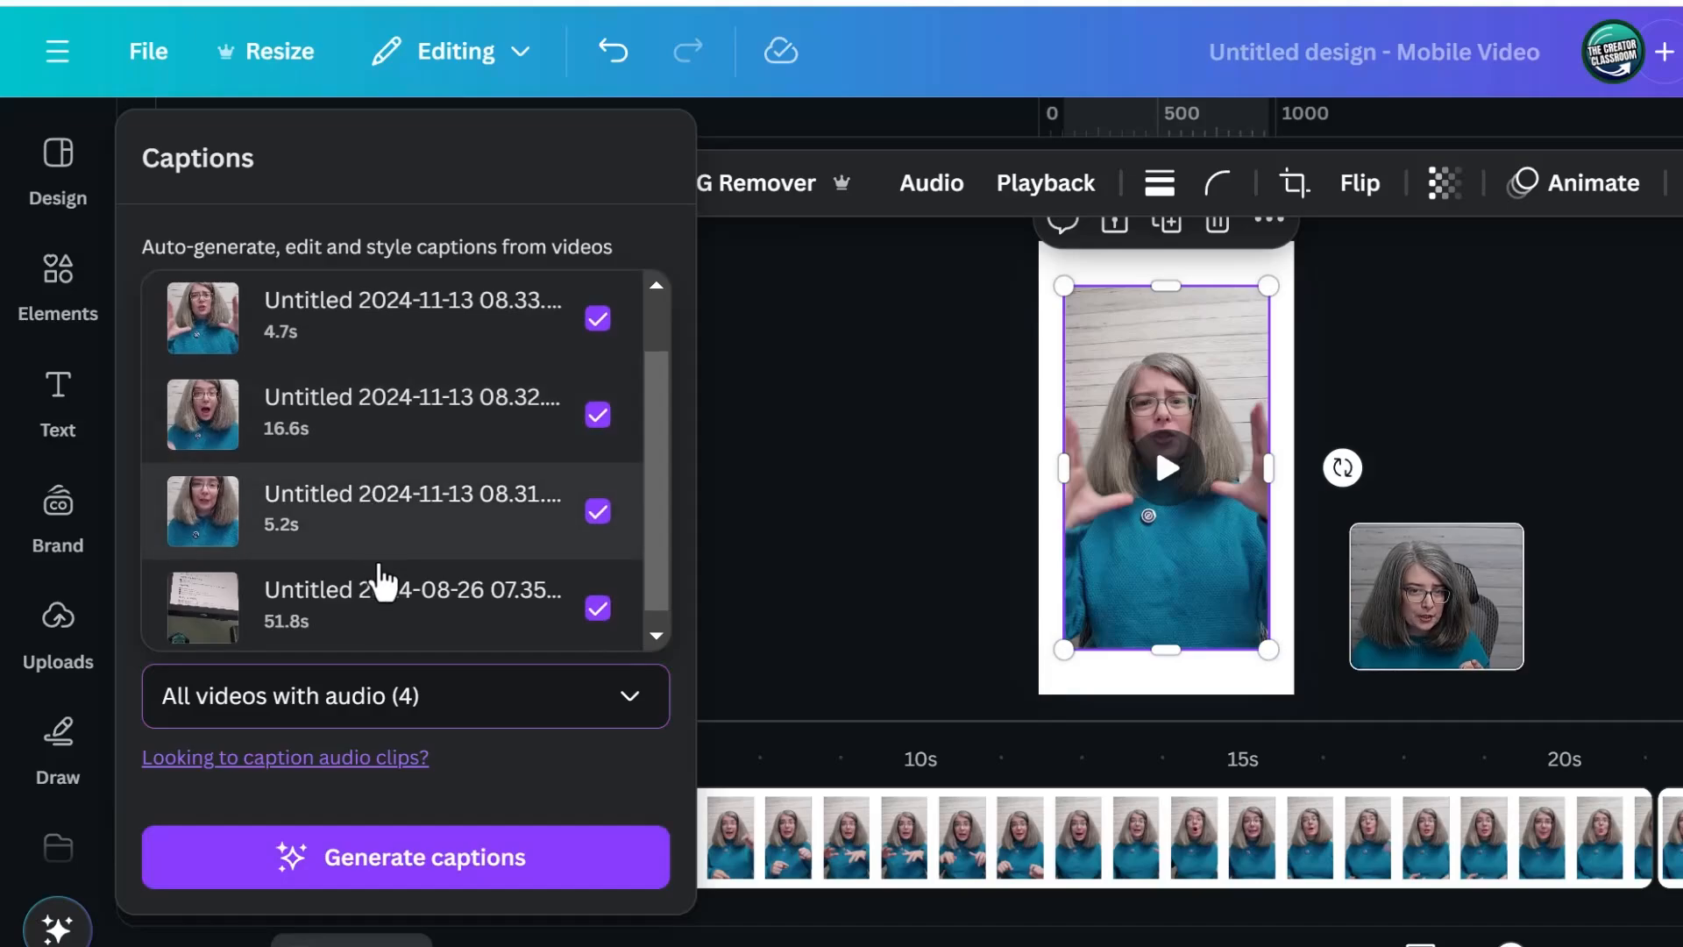
pyautogui.scroll(-1, 386, 596)
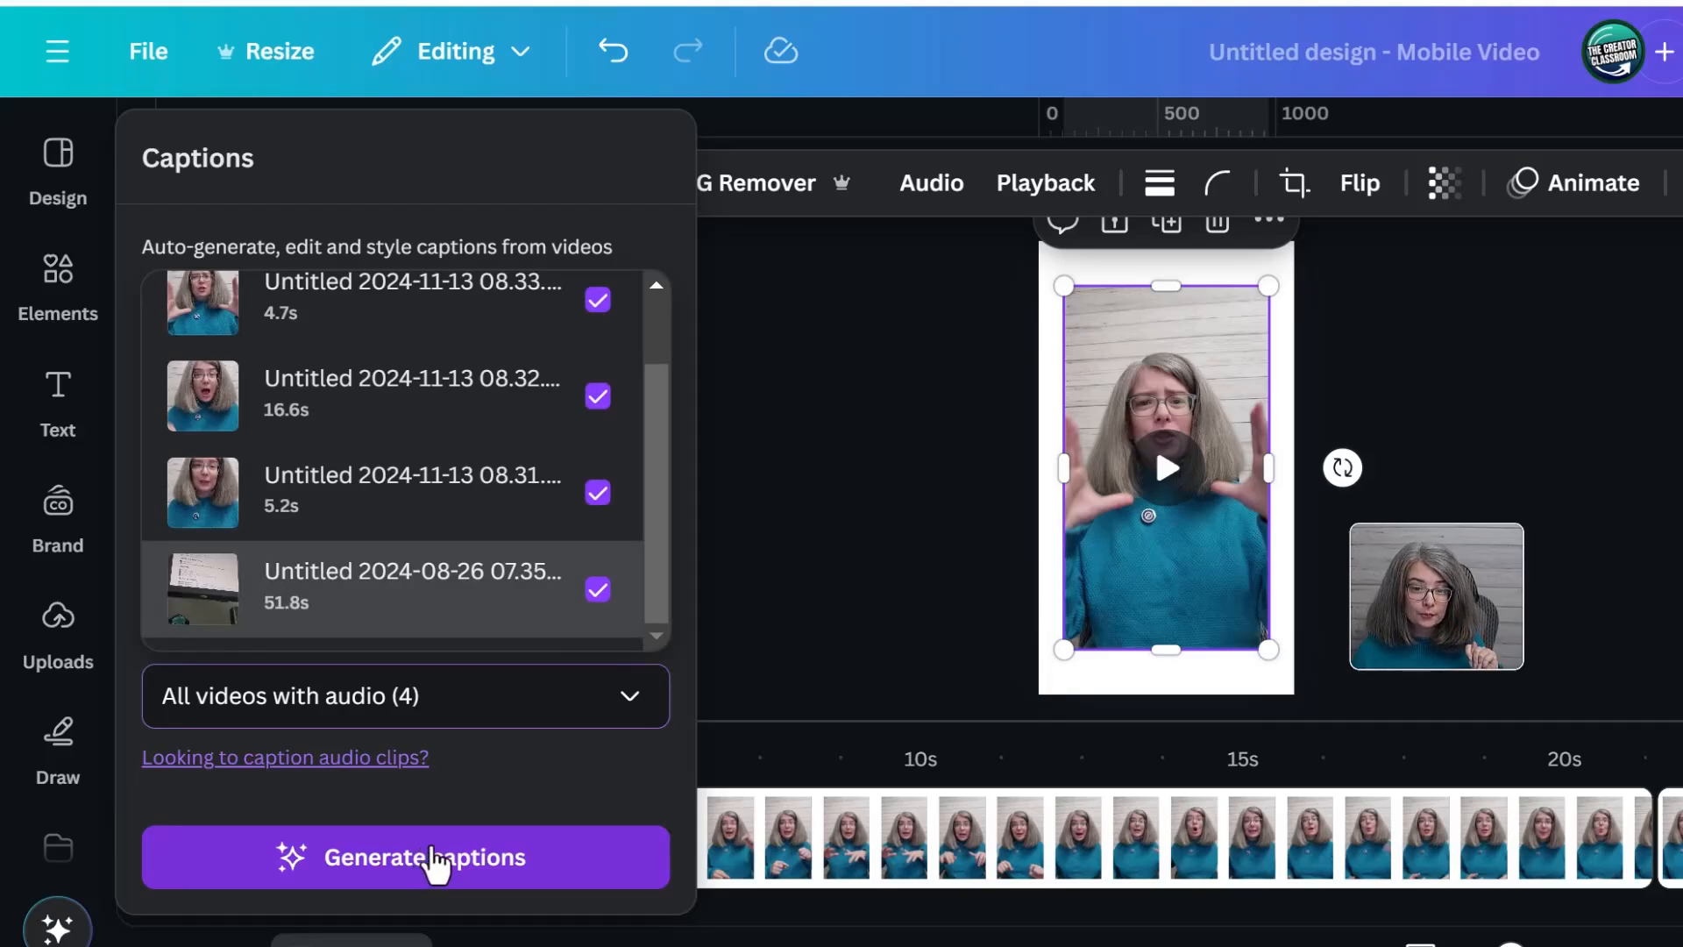
pyautogui.click(433, 863)
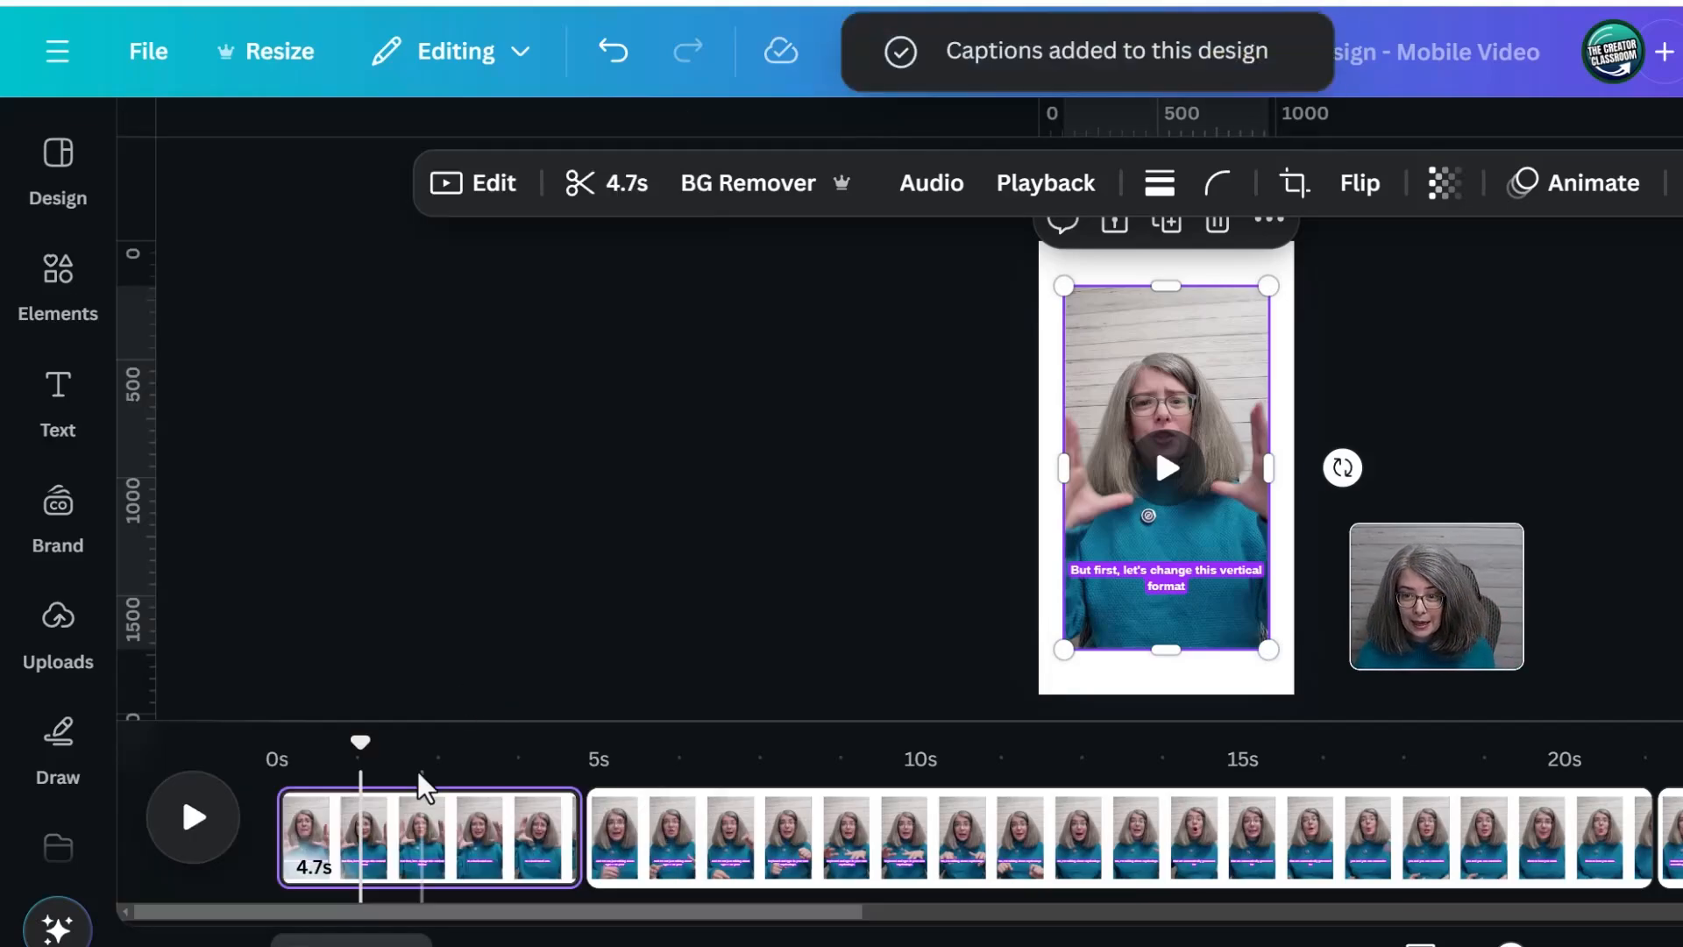
# Open the editable caption list and review the caption lines for each page
pyautogui.moveTo(363, 745); pyautogui.dragTo(1680, 802)
pyautogui.click(1172, 581)
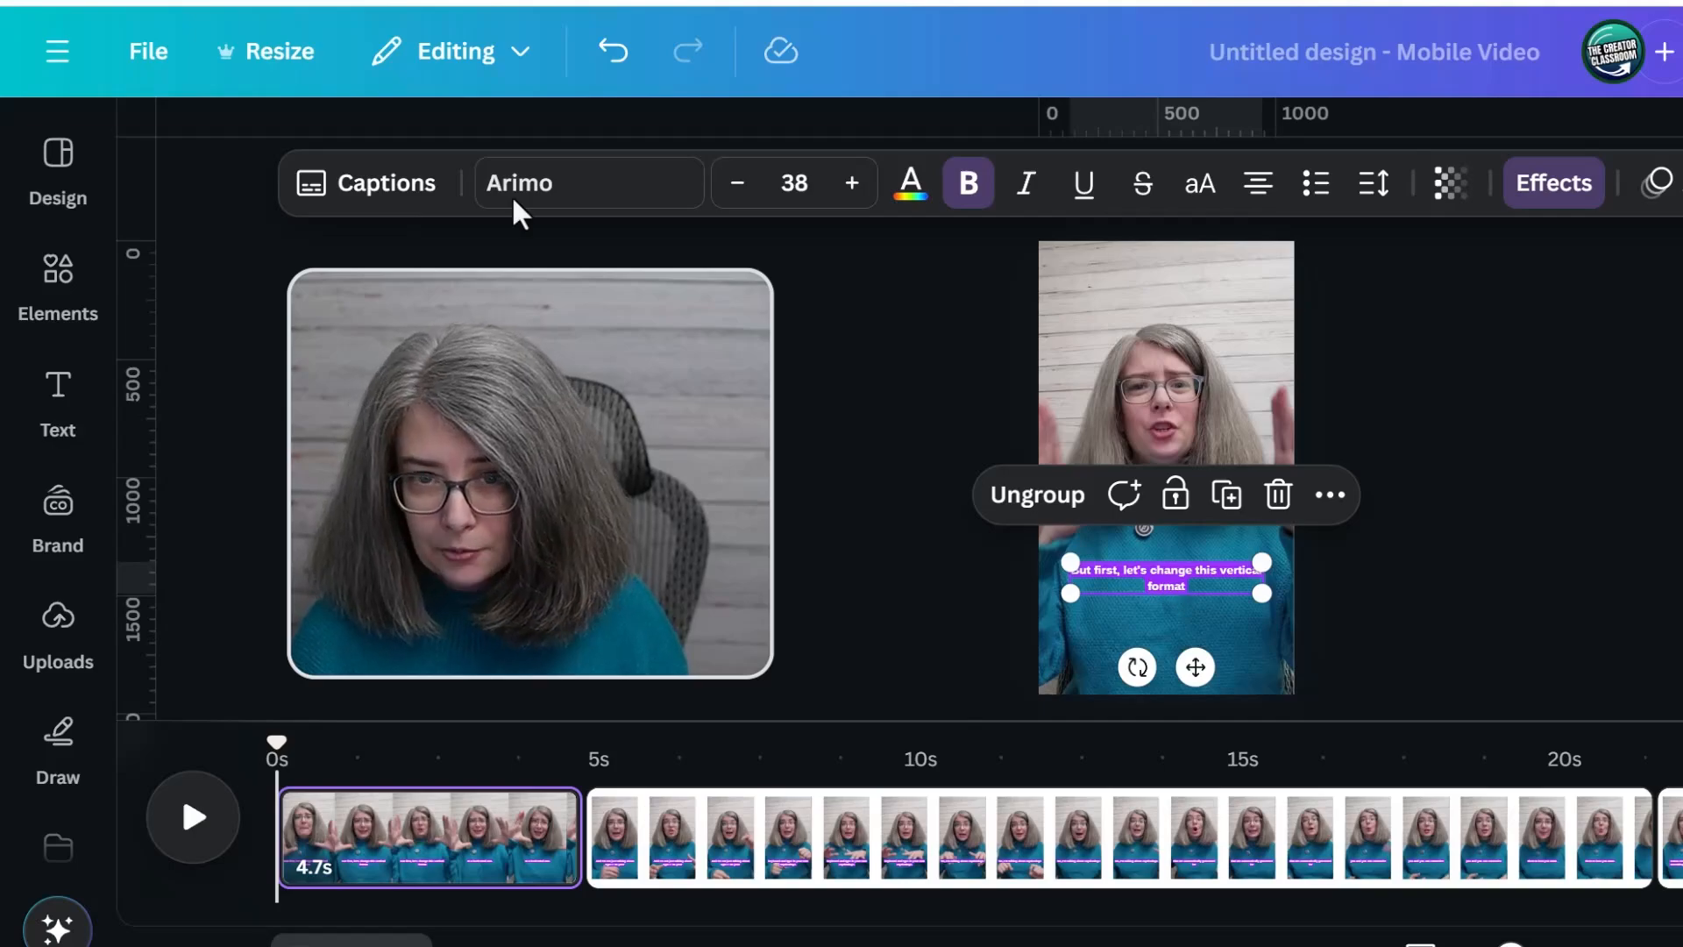
pyautogui.click(391, 188)
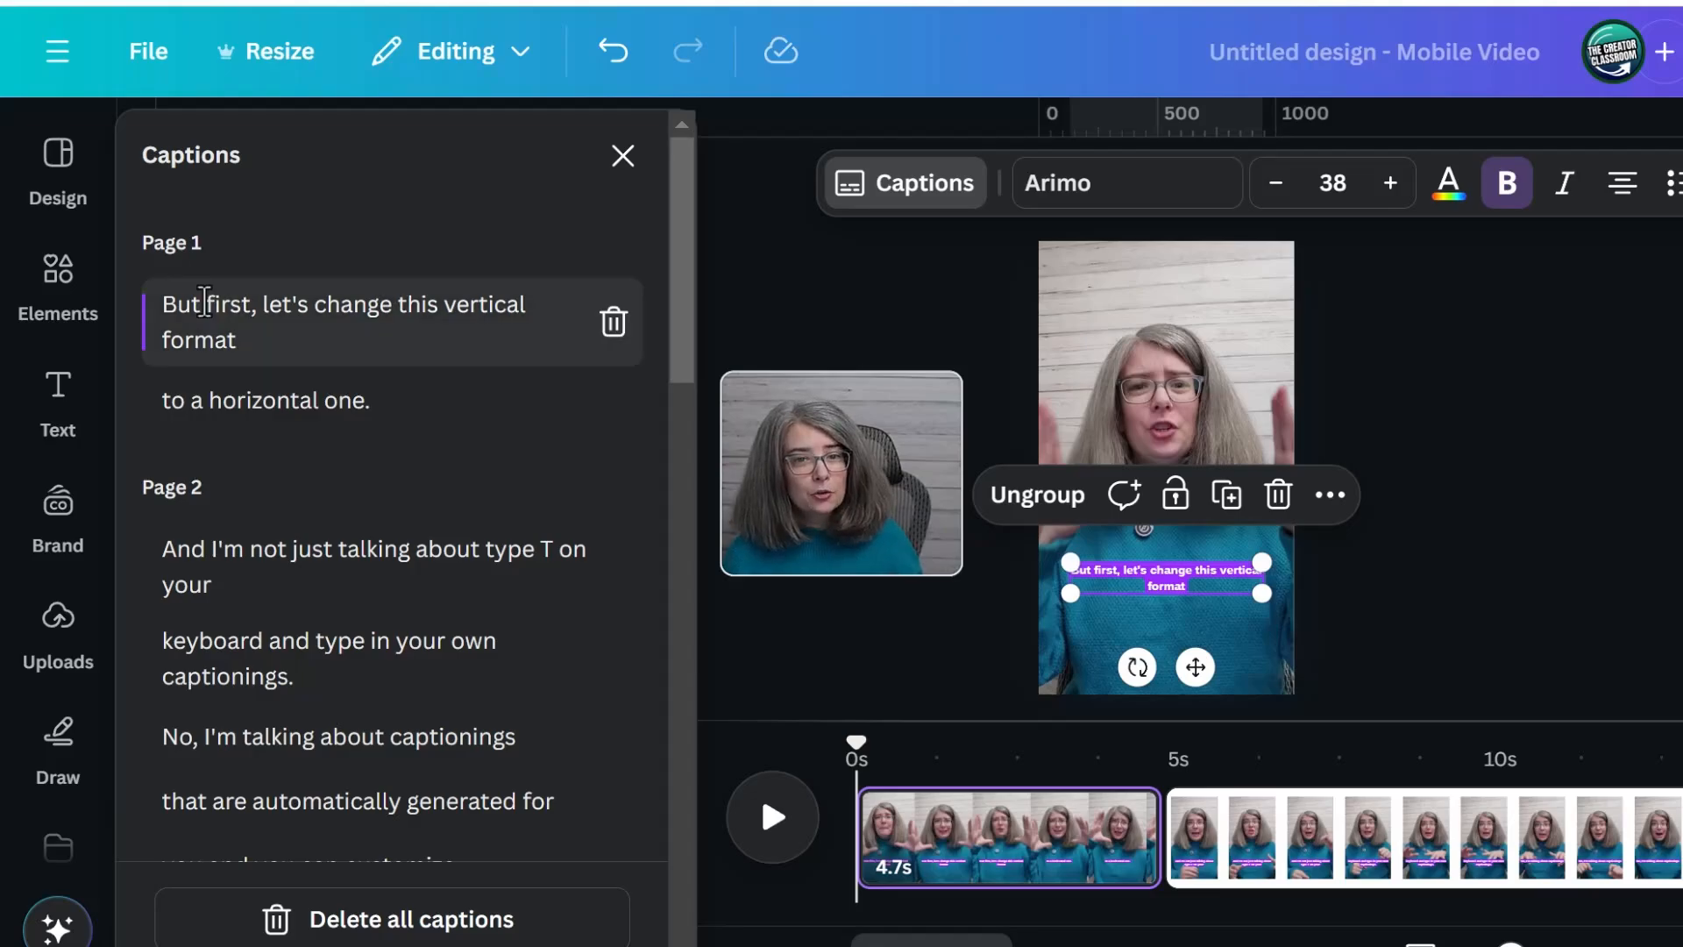
pyautogui.scroll(-5, 248, 547)
pyautogui.scroll(-10, 248, 545)
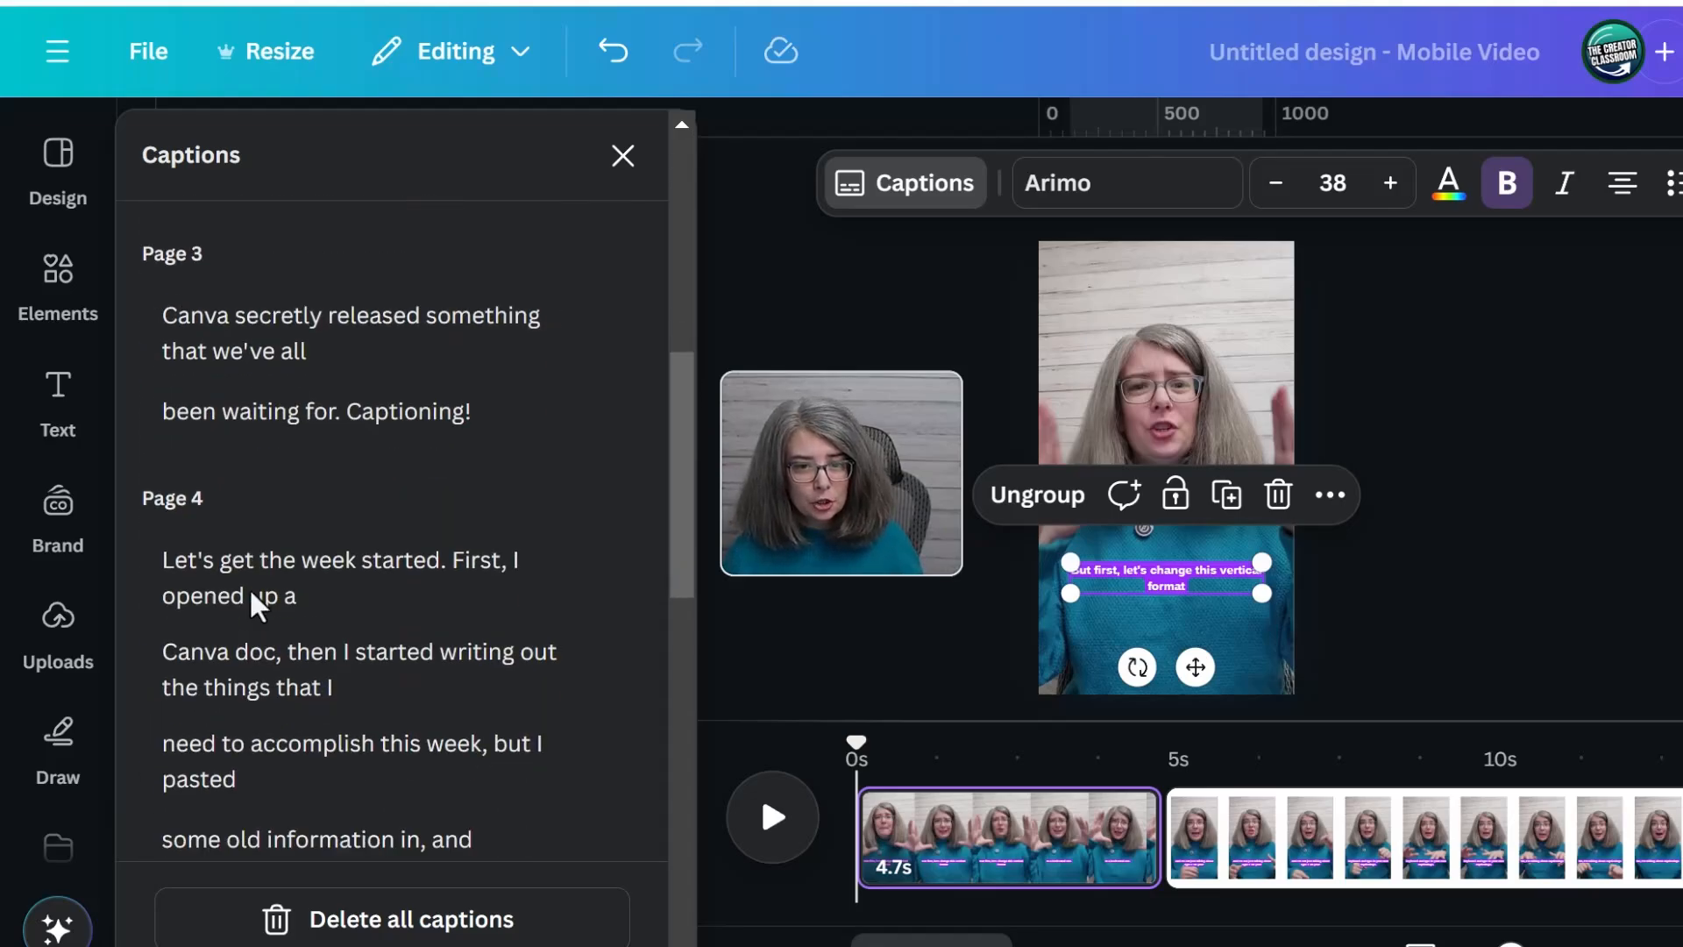
pyautogui.scroll(15, 263, 439)
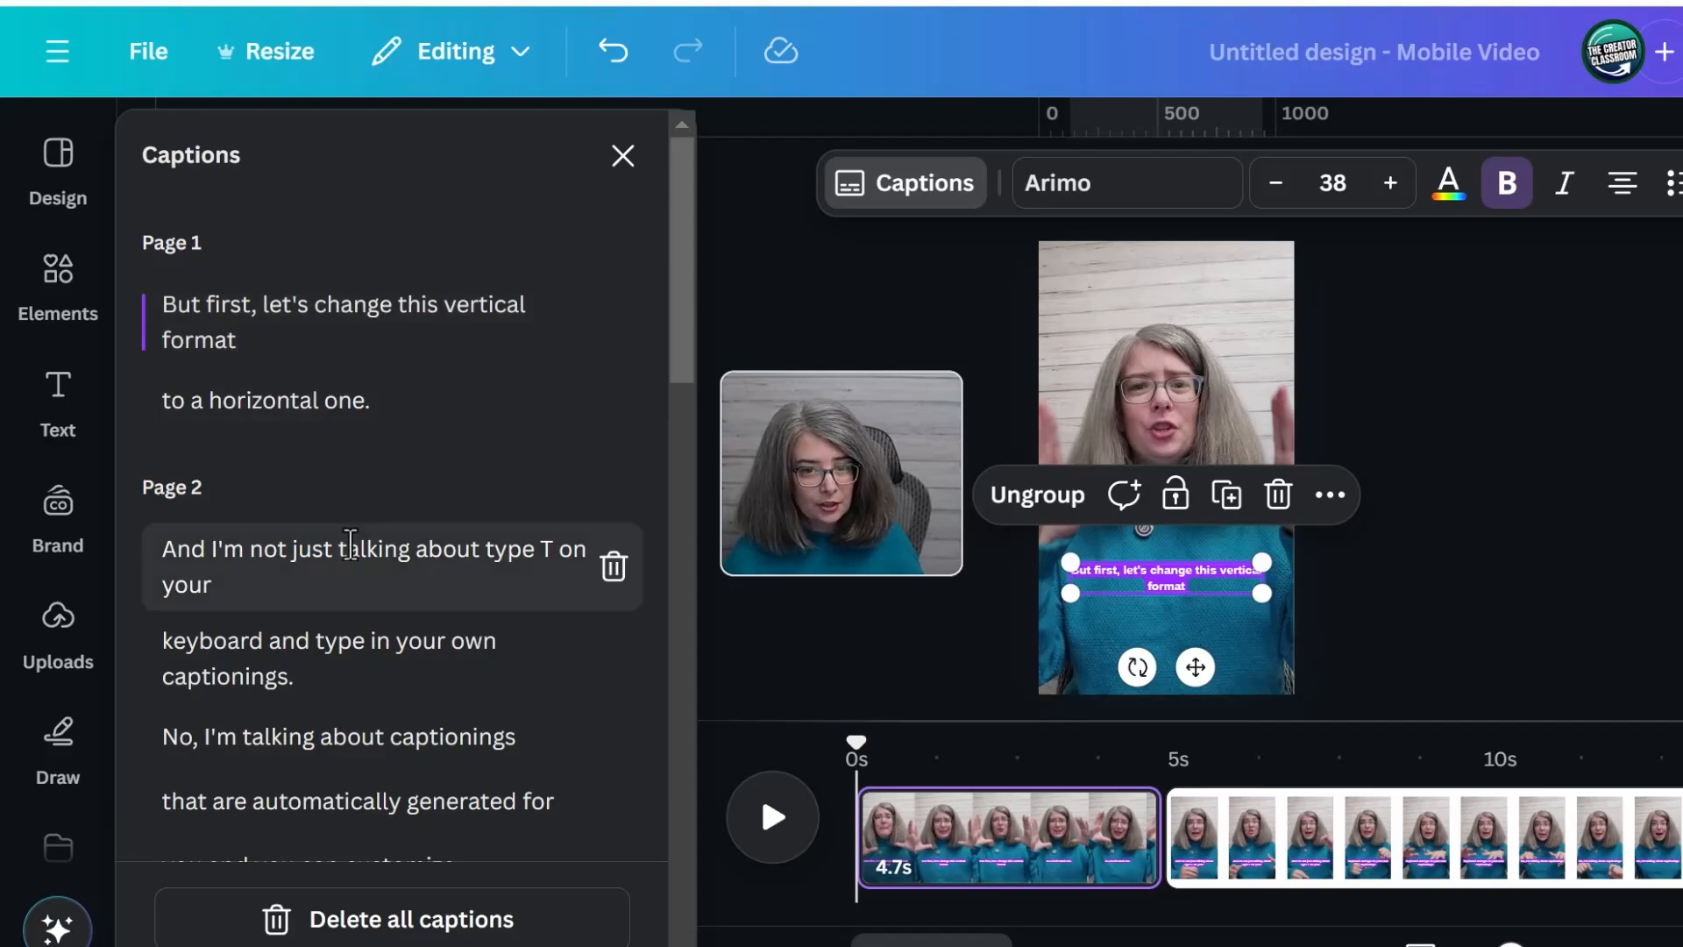
pyautogui.scroll(-8, 368, 643)
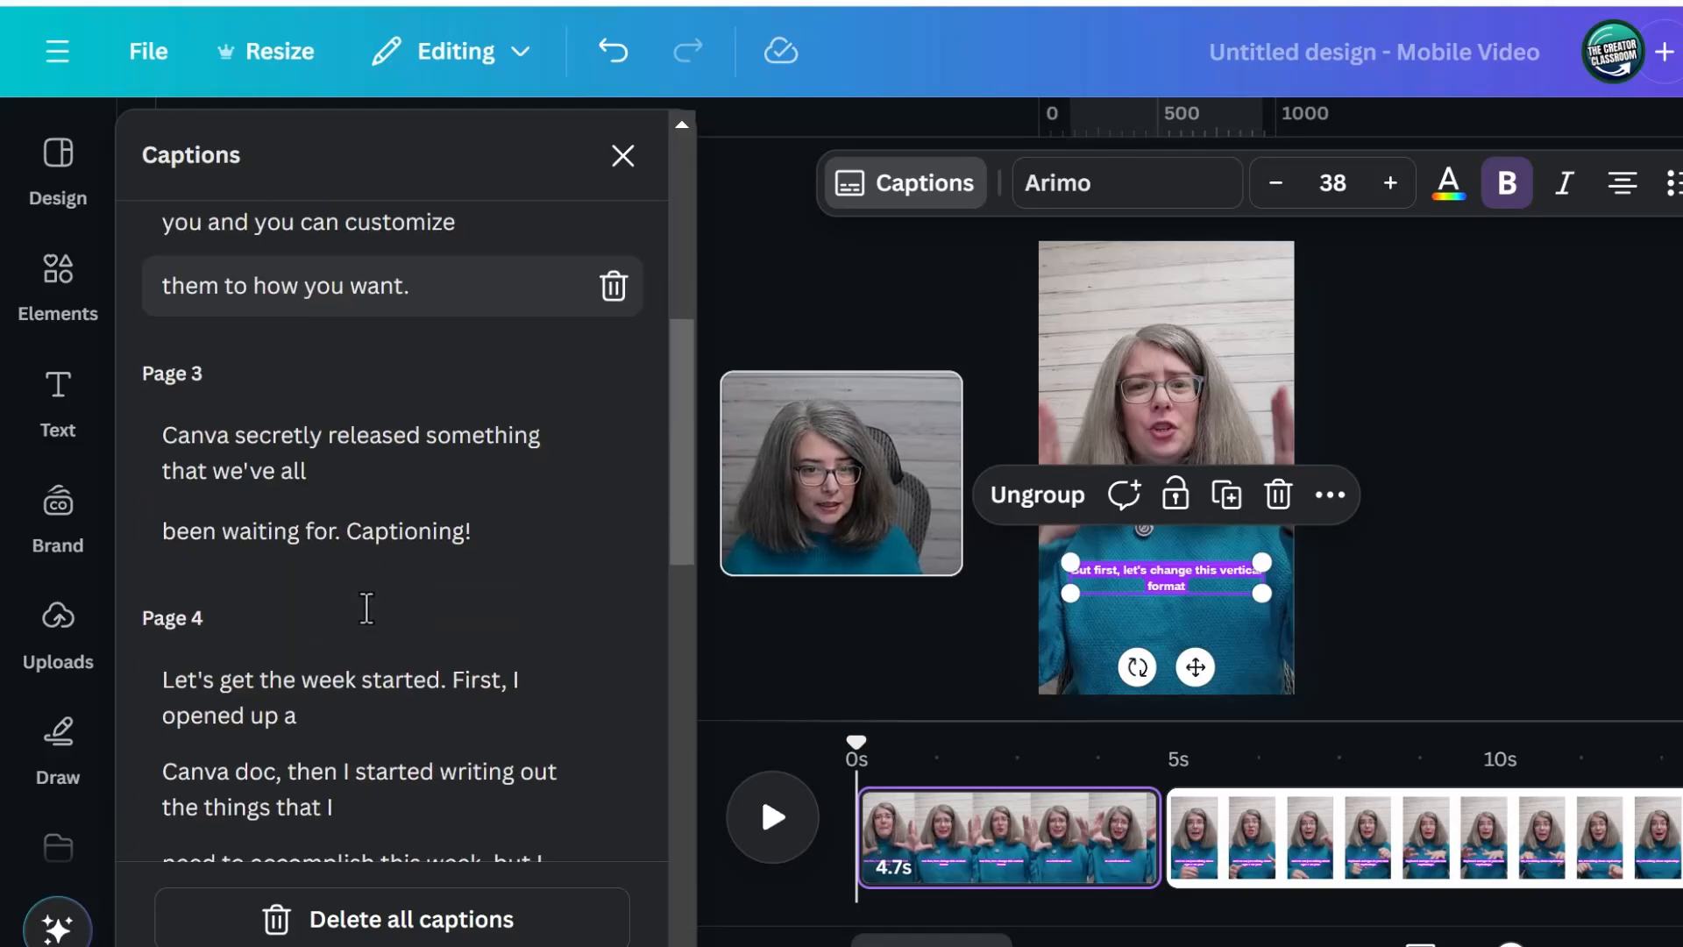
# Correct the page 4 caption to read "Canva Doc, then I started writing out the things that I"
pyautogui.scroll(-4, 356, 593)
pyautogui.click(239, 287)
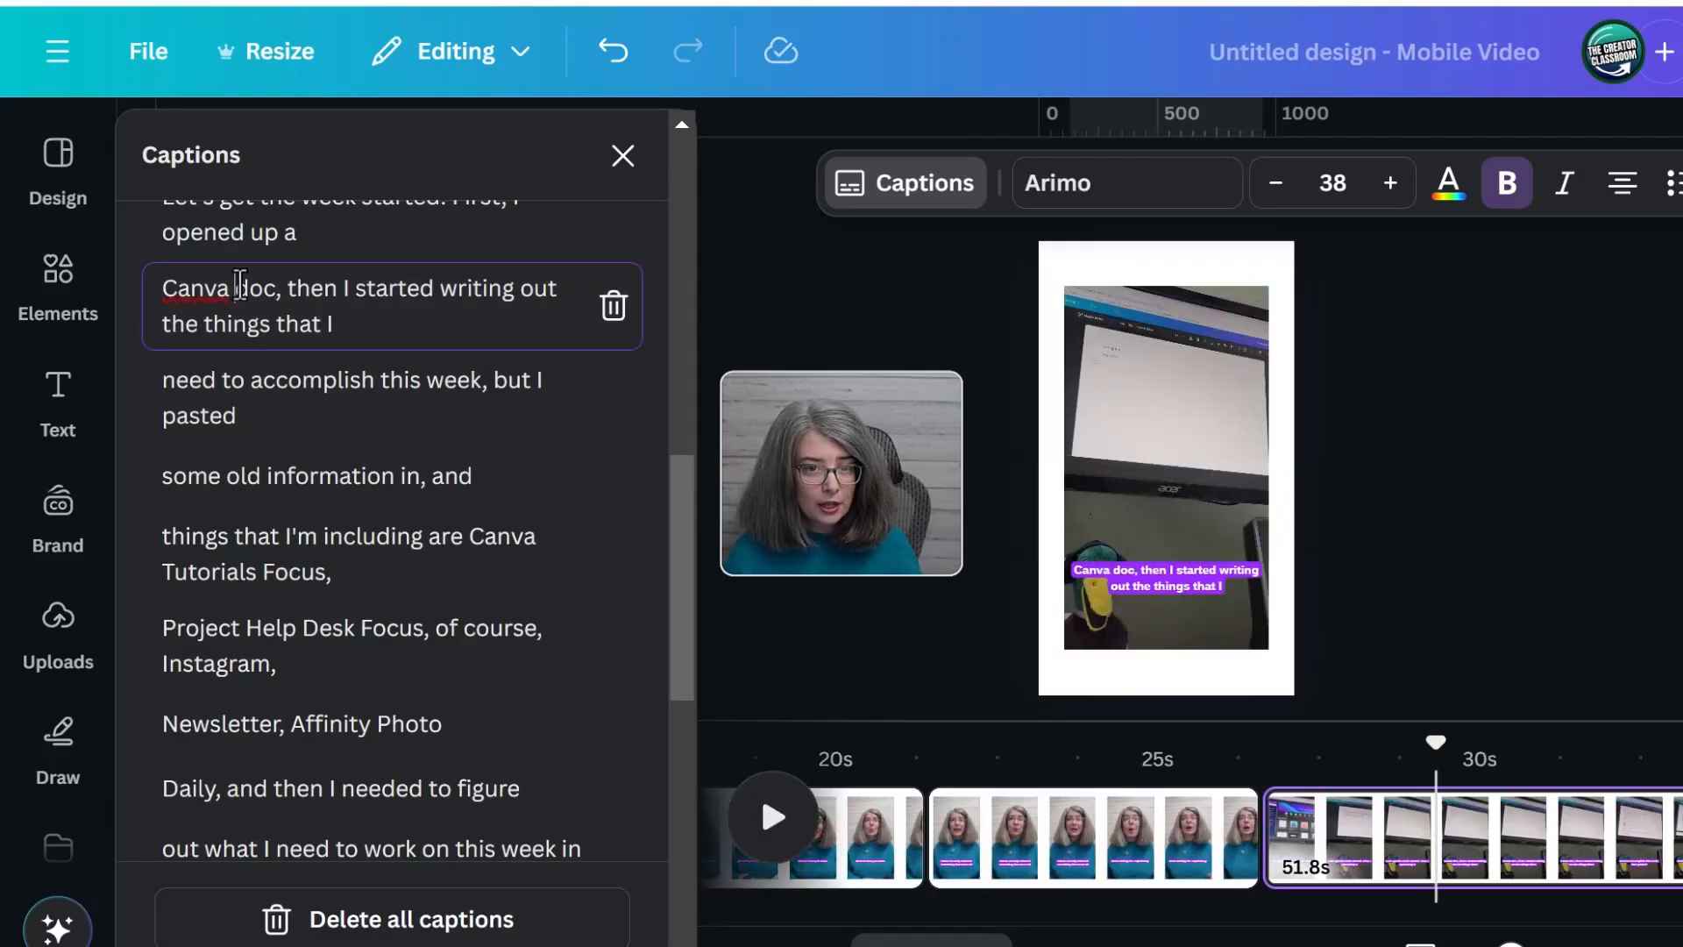
pyautogui.press('Delete')
pyautogui.write('D')
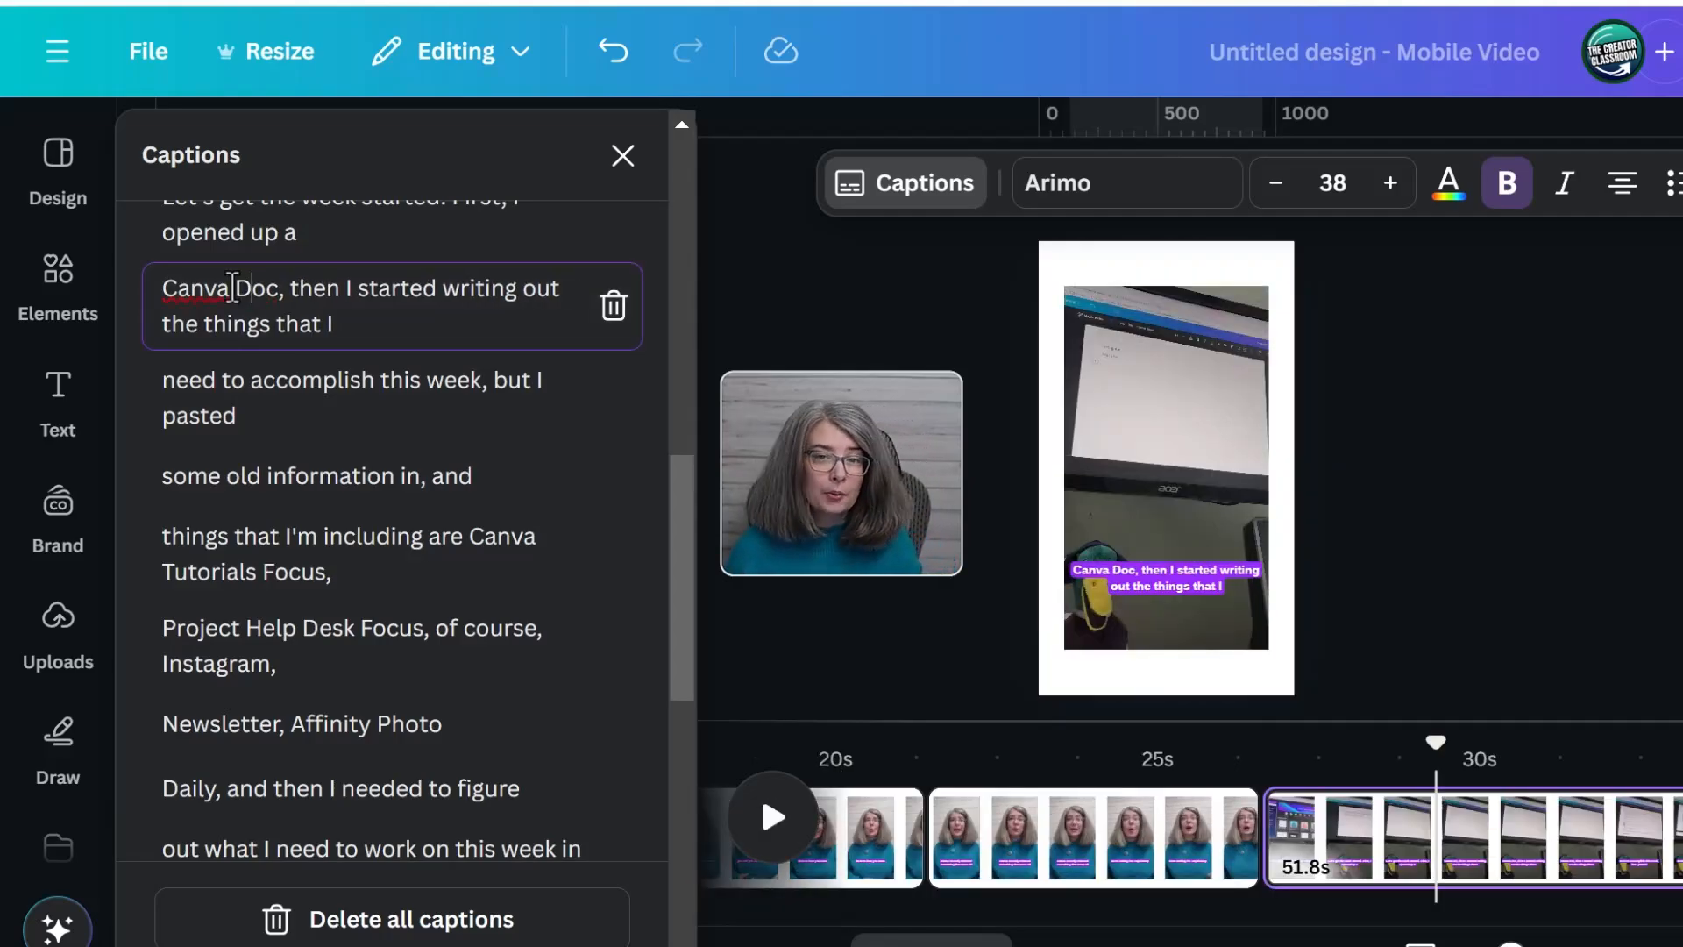
pyautogui.scroll(-2, 338, 446)
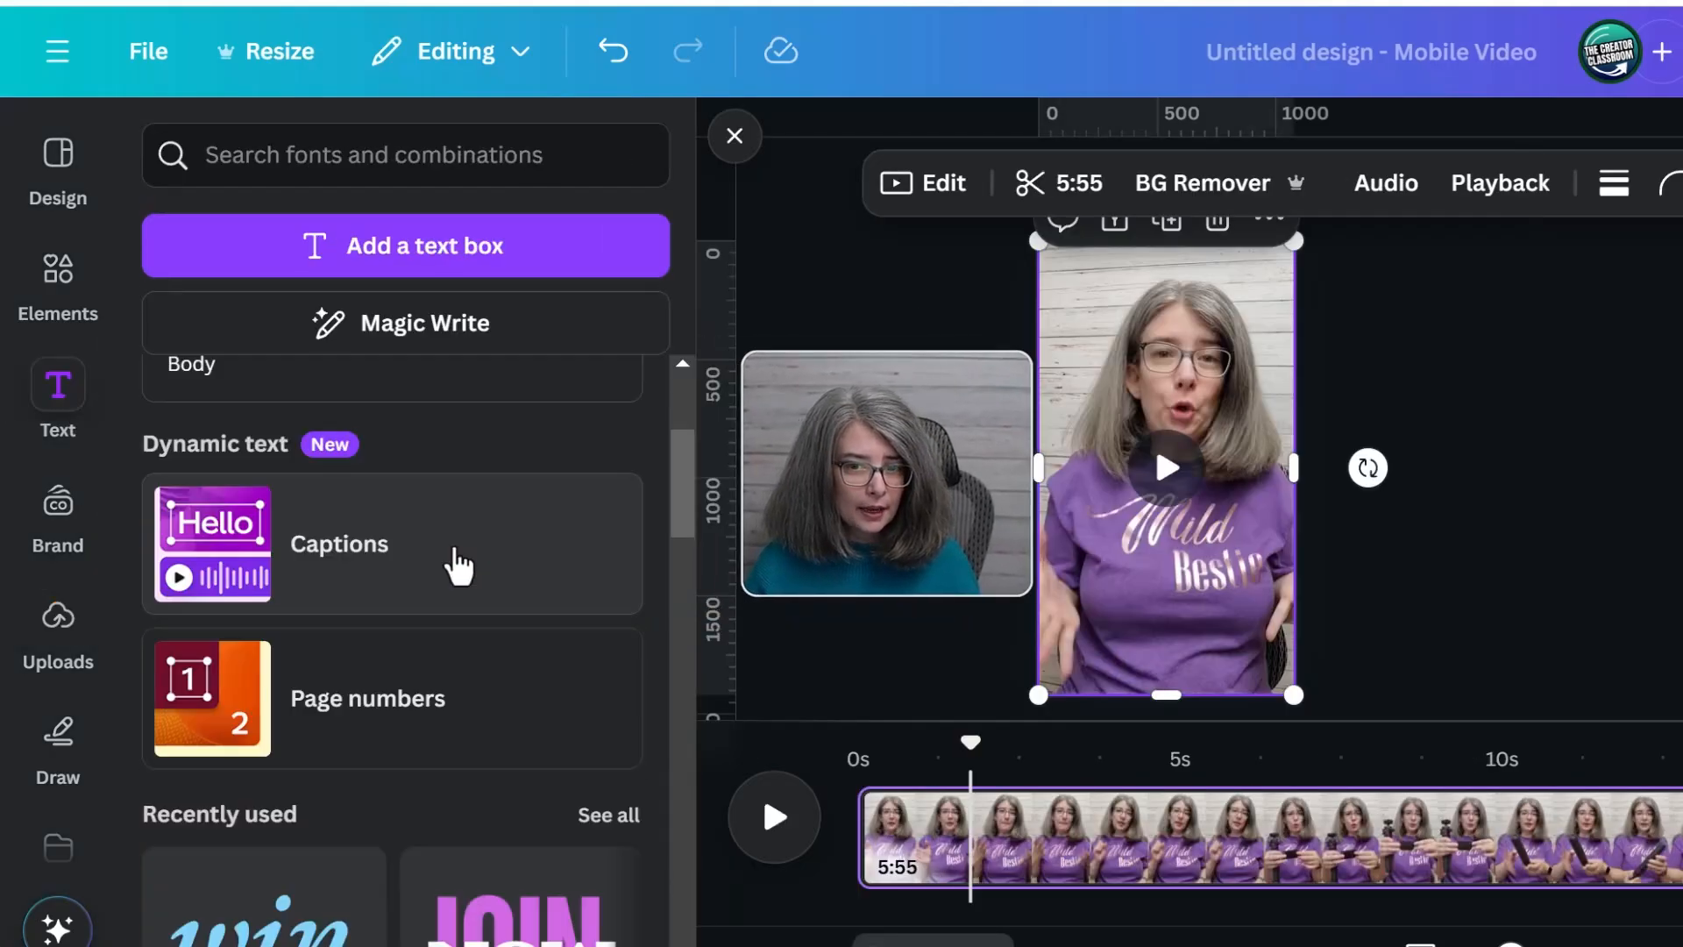
# Try to generate captions for the 5:55 video, retry, and play the clip from near the start to check its speech
pyautogui.click(450, 564)
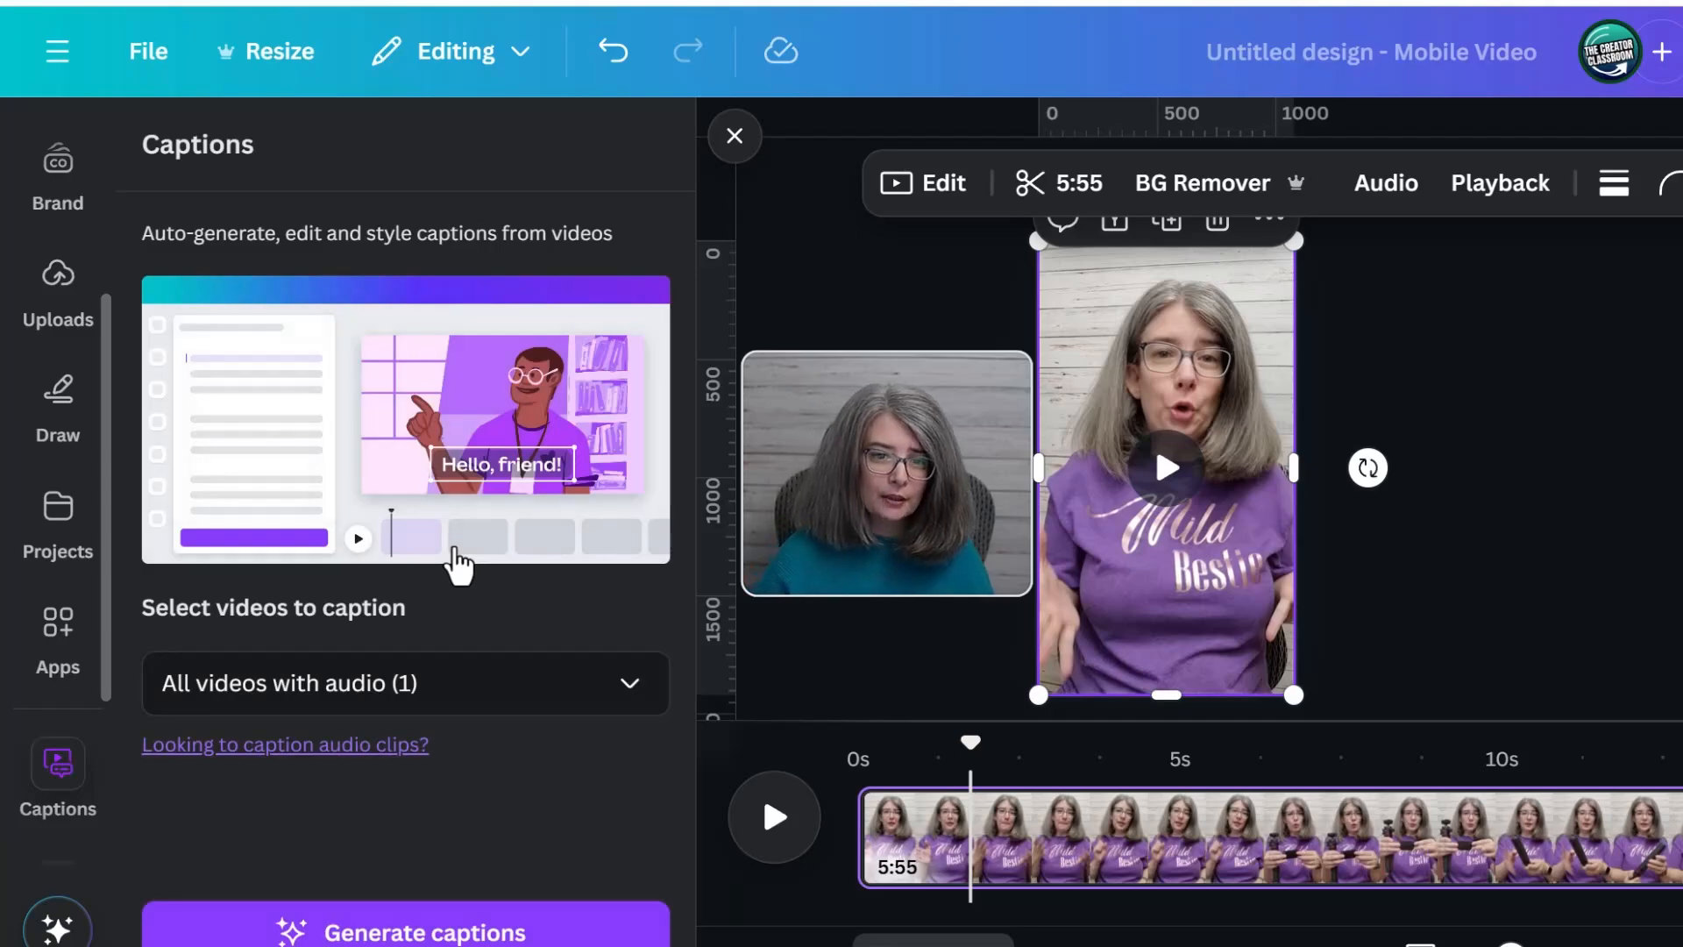
pyautogui.click(464, 938)
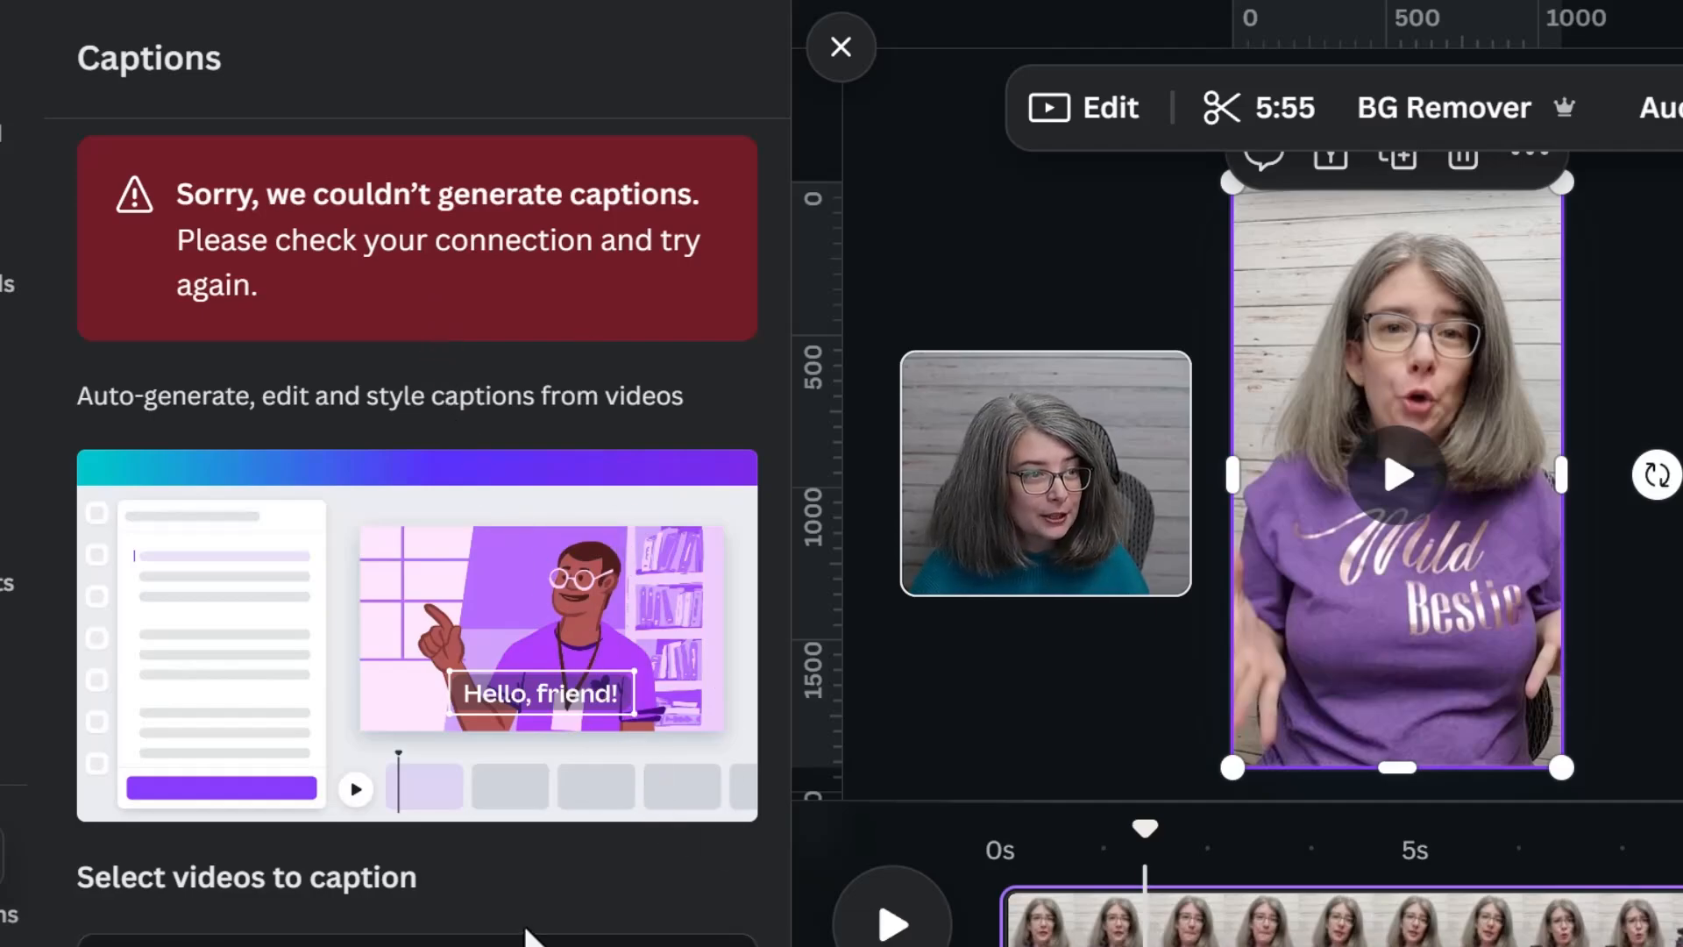
pyautogui.click(646, 943)
pyautogui.click(645, 943)
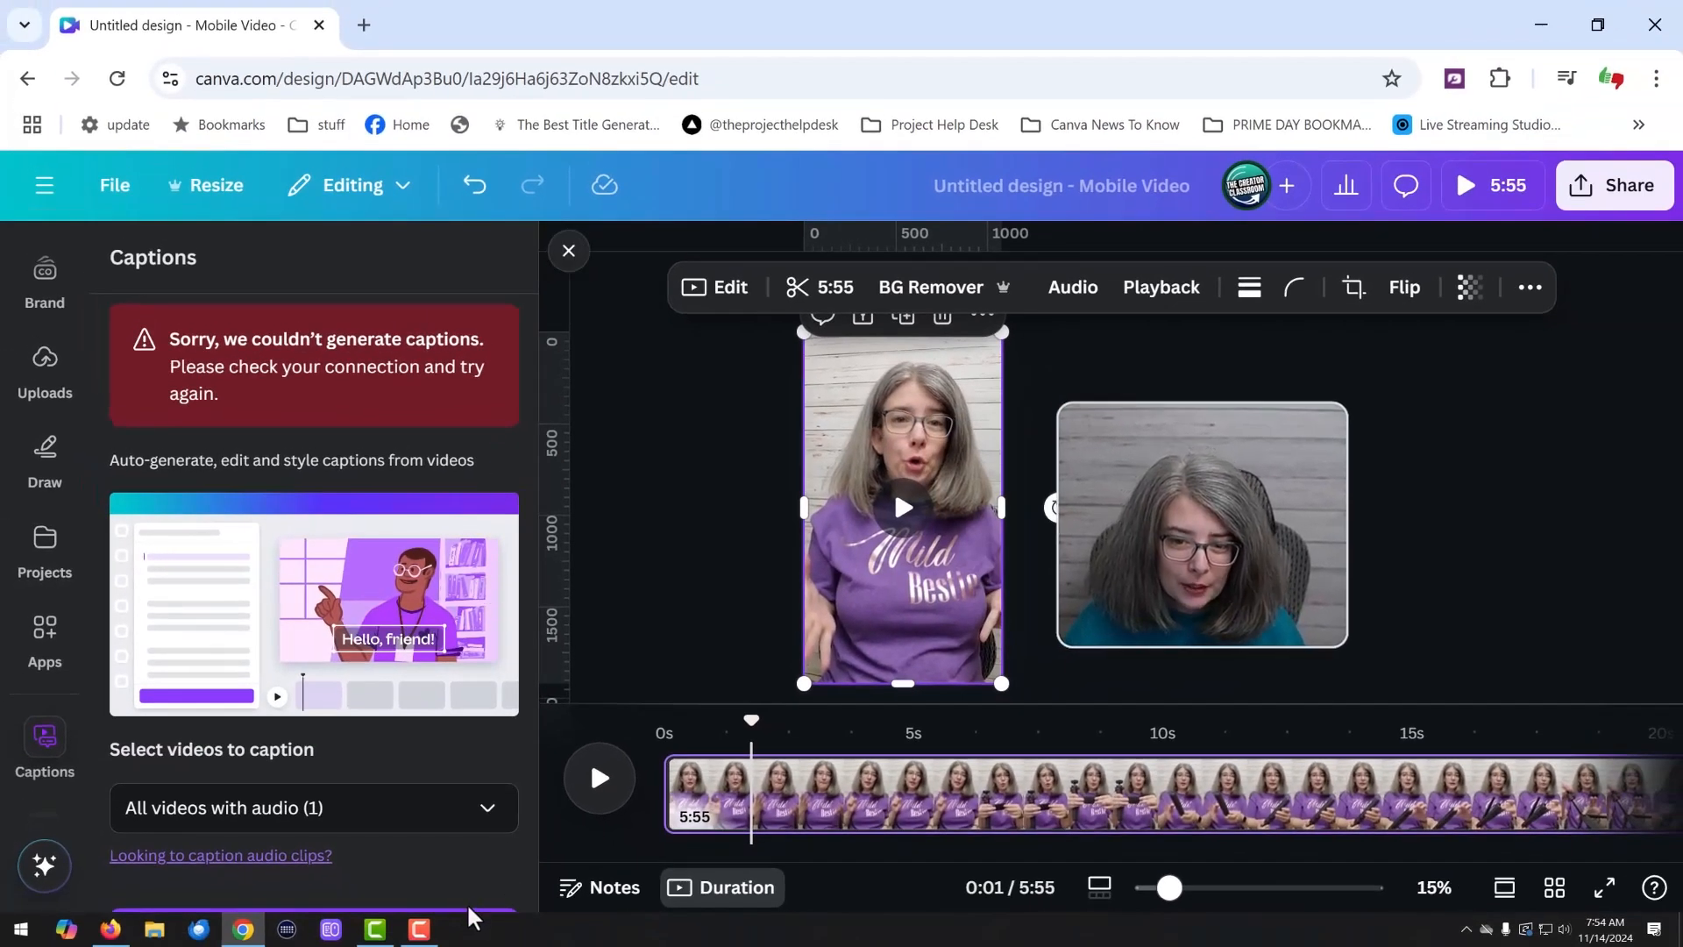
pyautogui.click(464, 918)
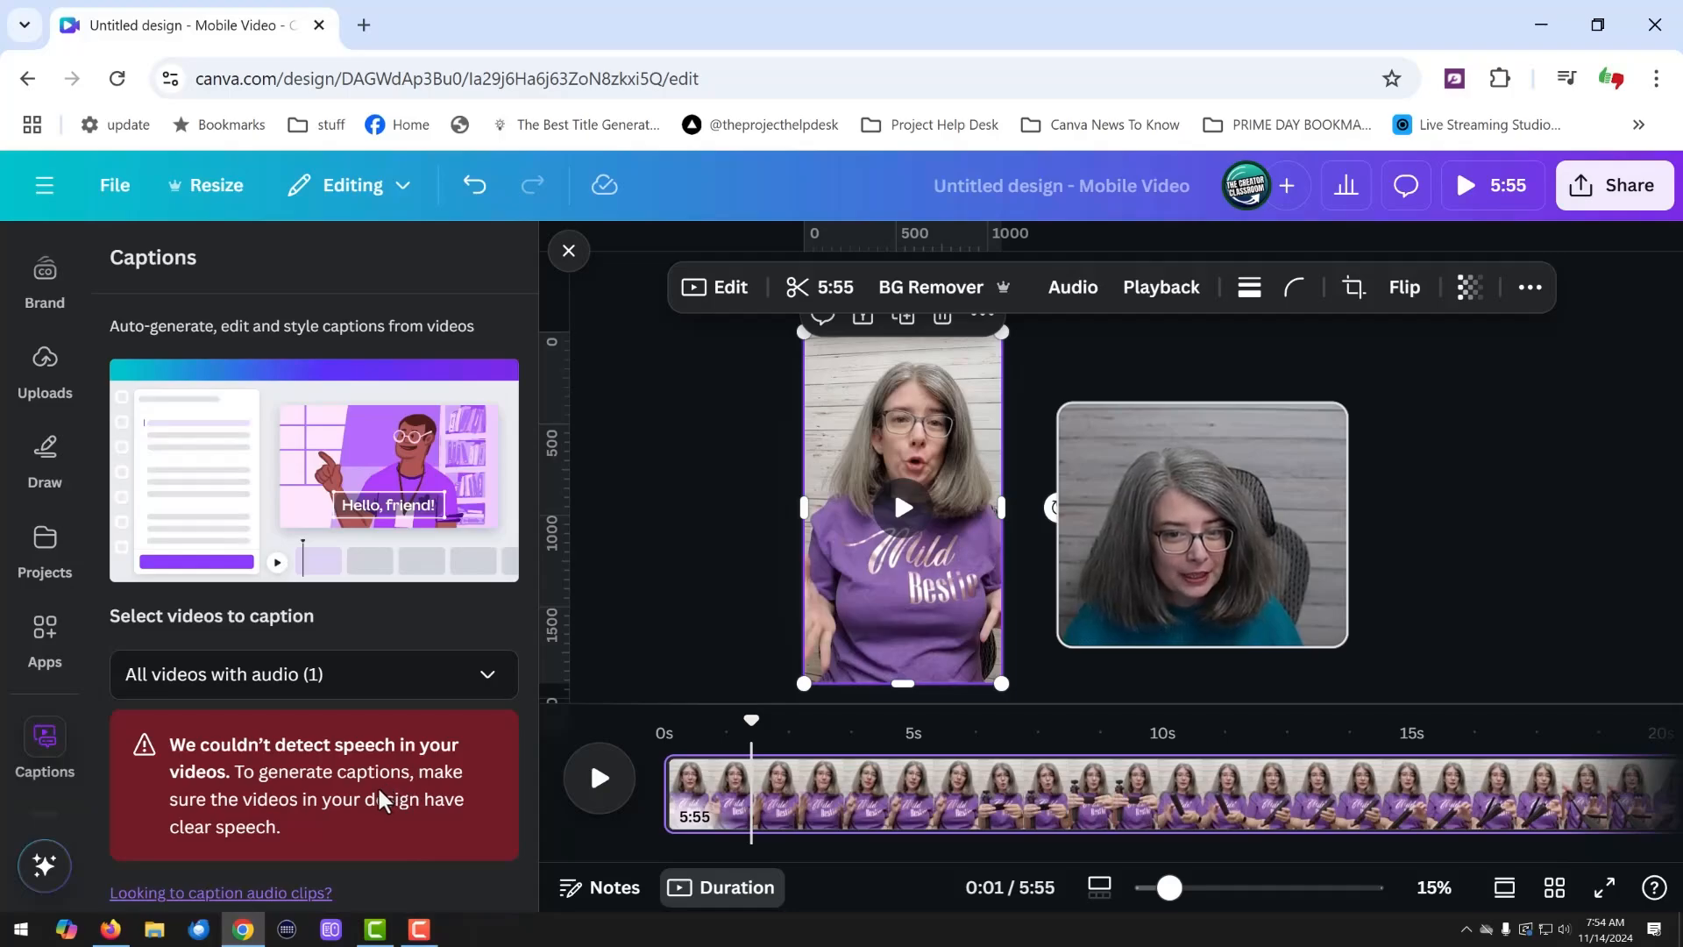
pyautogui.moveTo(752, 717); pyautogui.dragTo(675, 717)
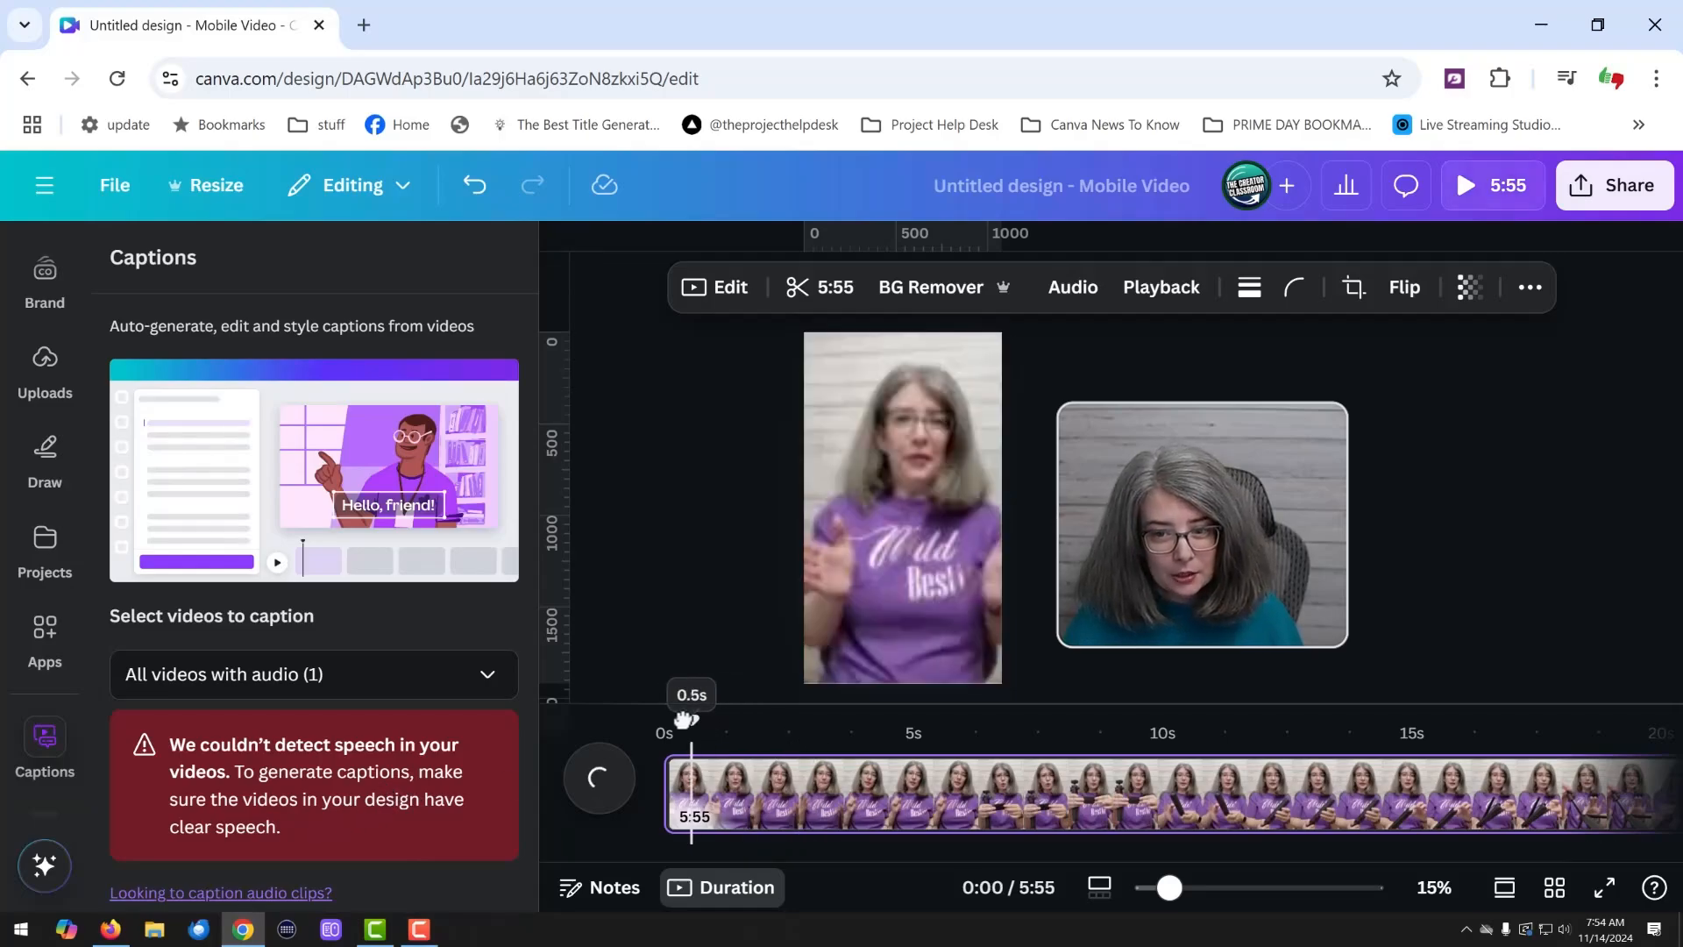
pyautogui.click(598, 778)
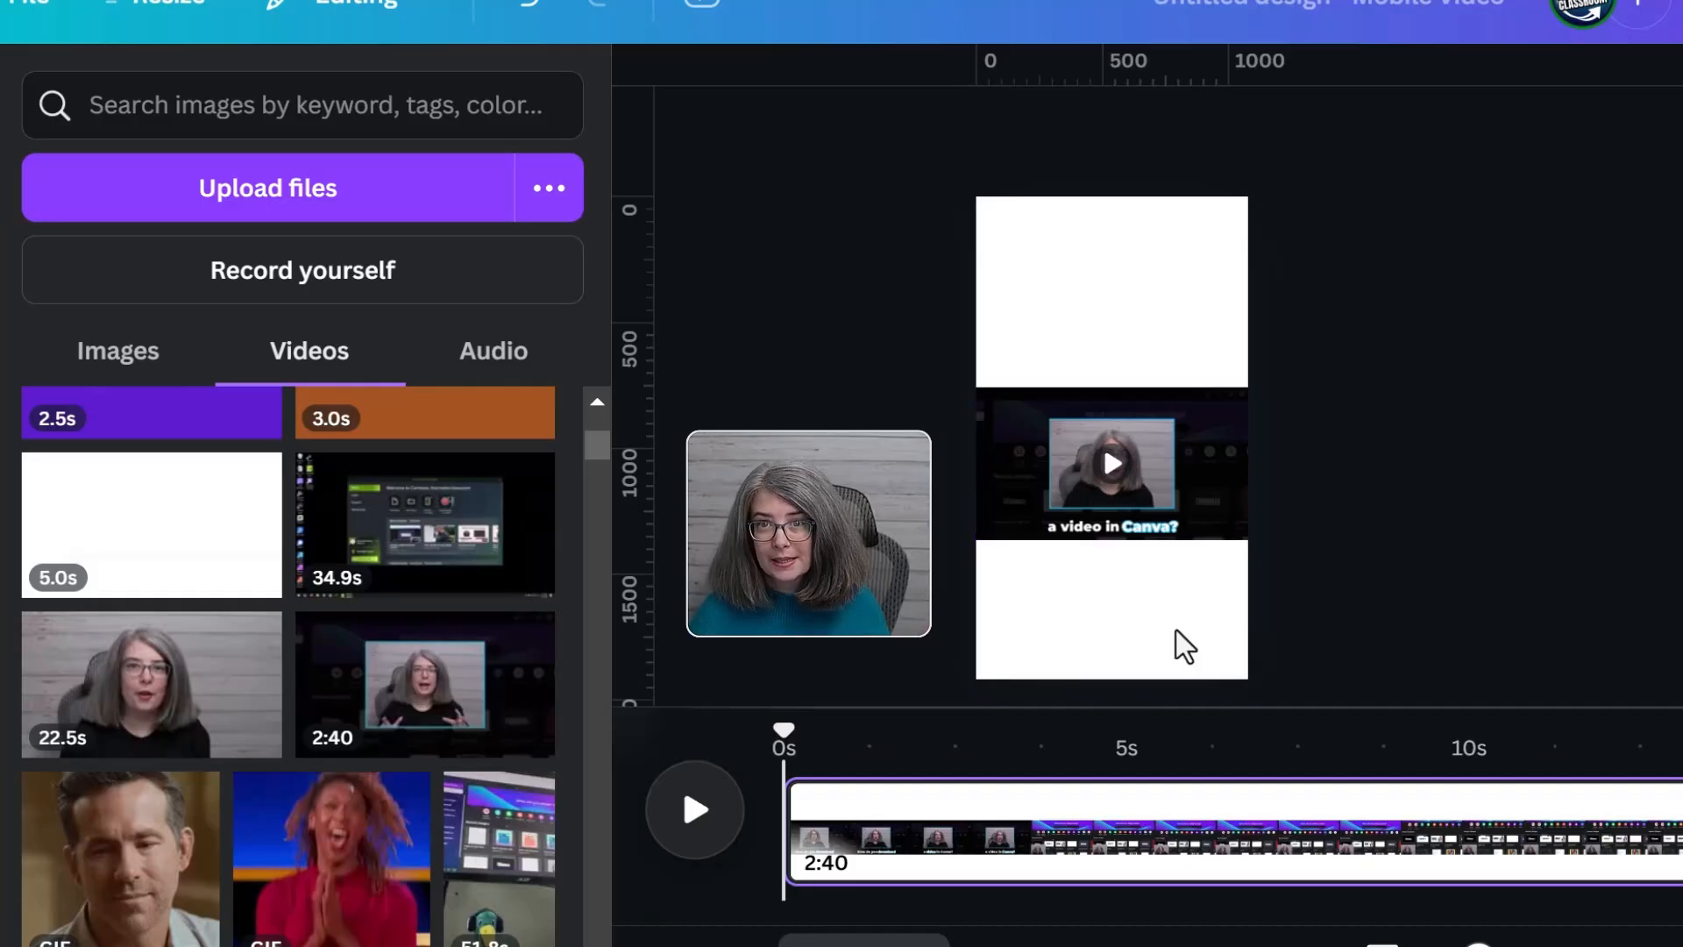
# Generate captions for the 2:40 video
pyautogui.click(1176, 456)
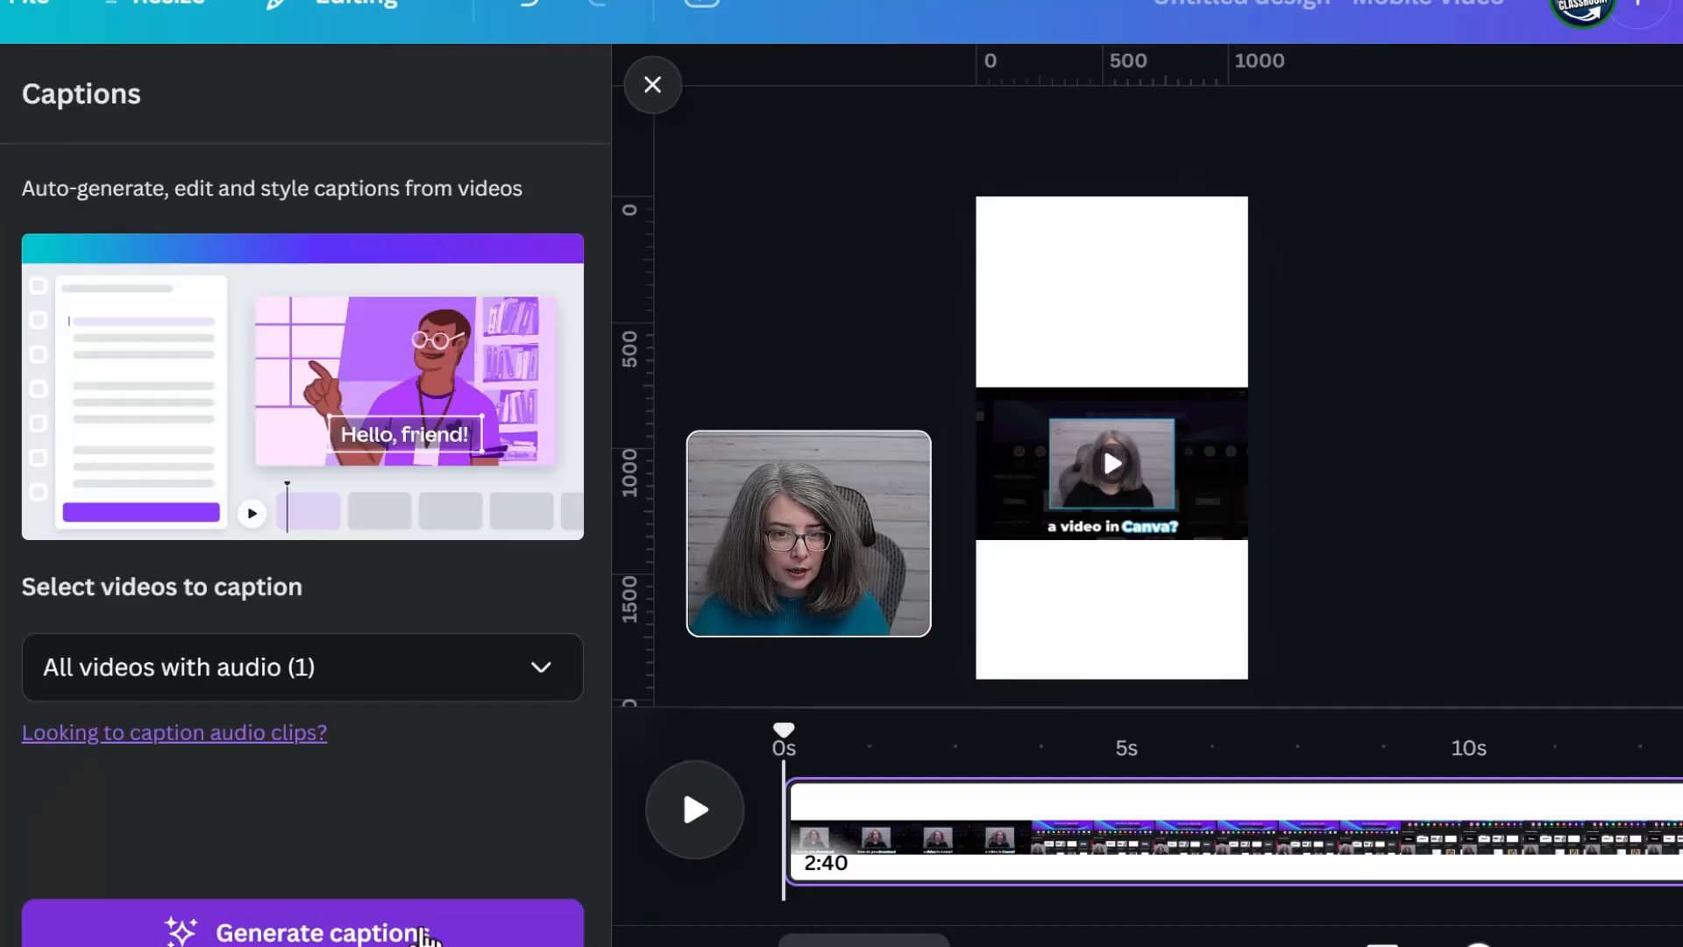
pyautogui.click(429, 931)
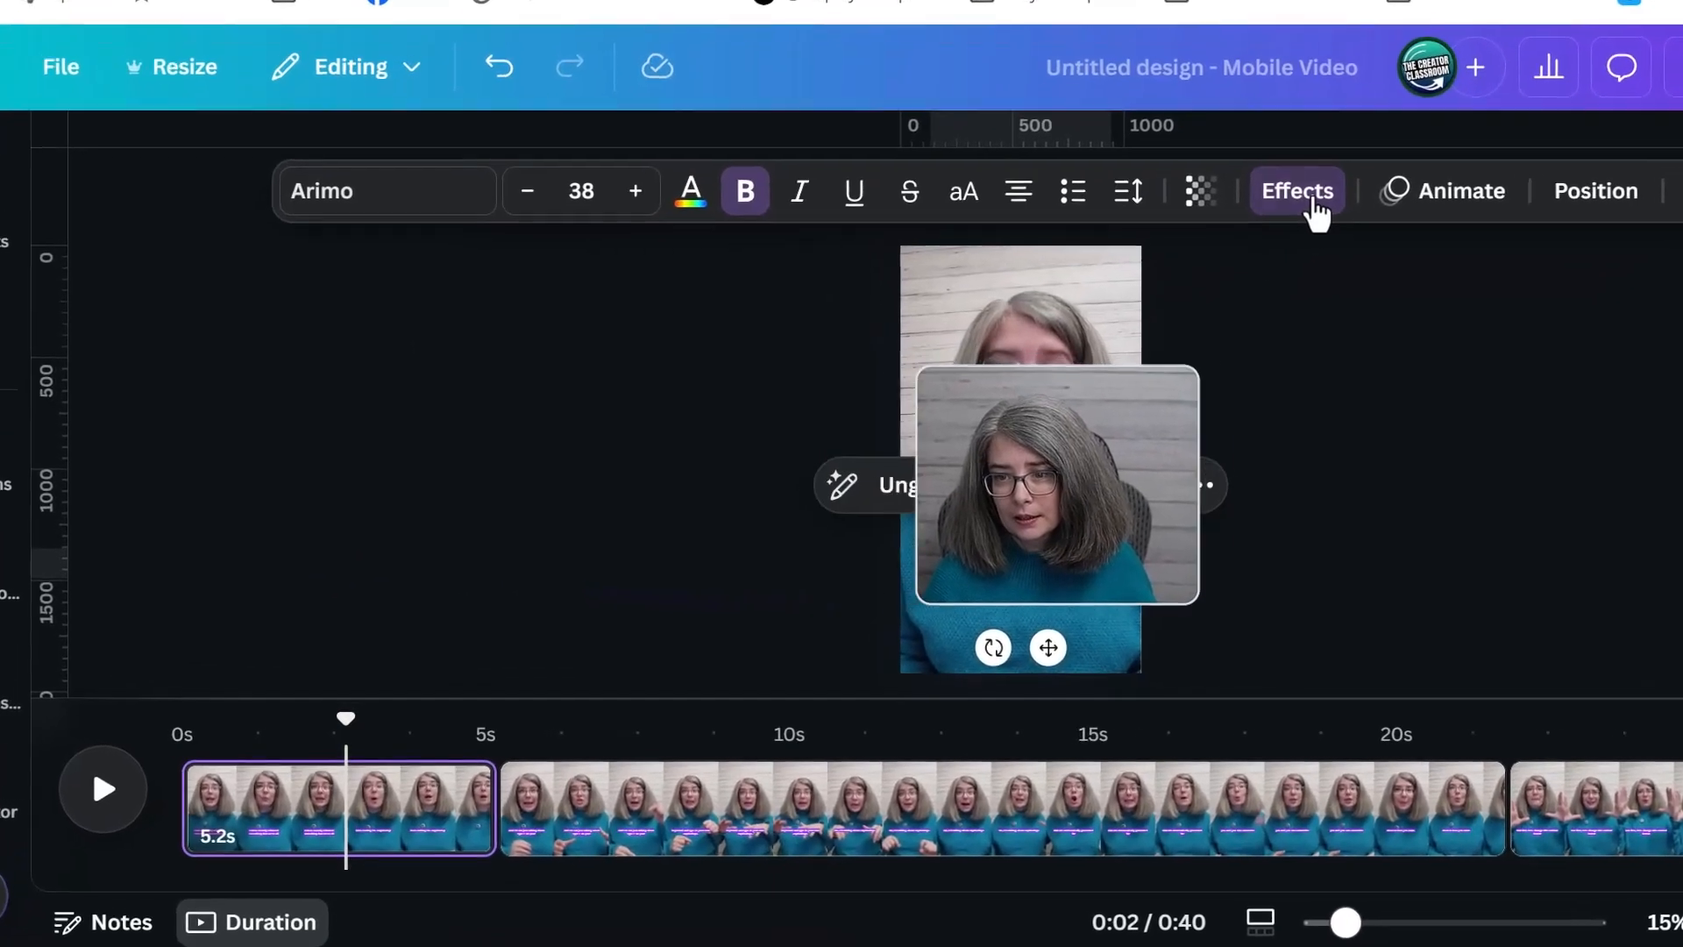
# Change the first clip's caption background effect to black and set its spread to 76
pyautogui.click(1135, 290)
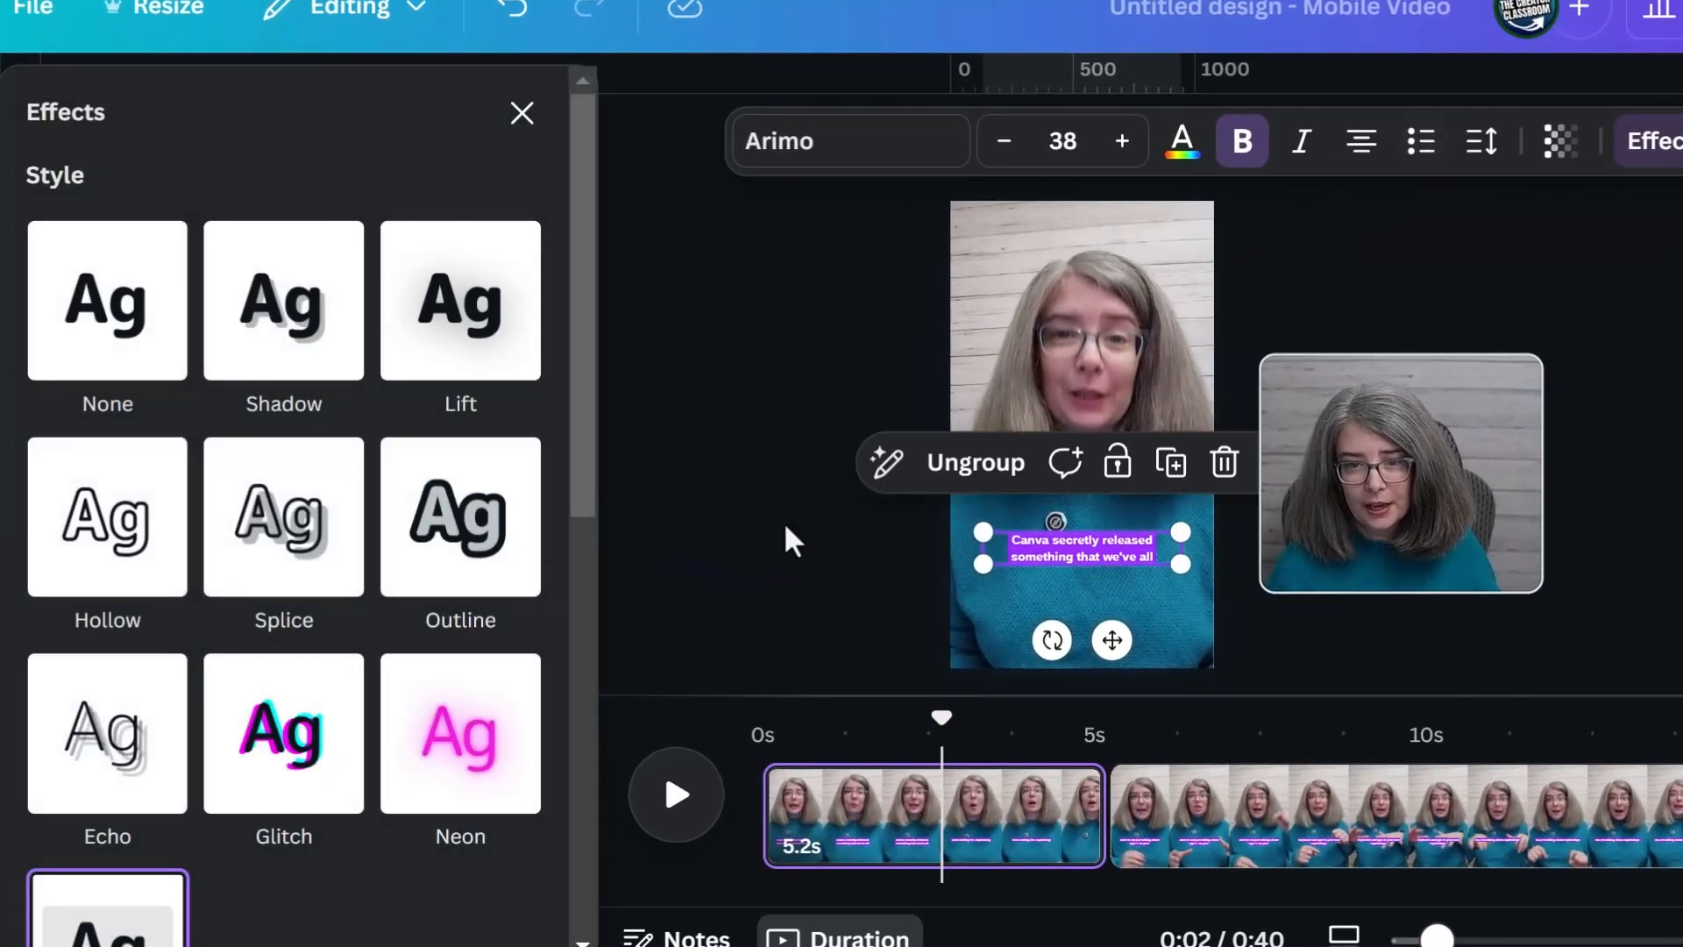
pyautogui.scroll(-10, 301, 762)
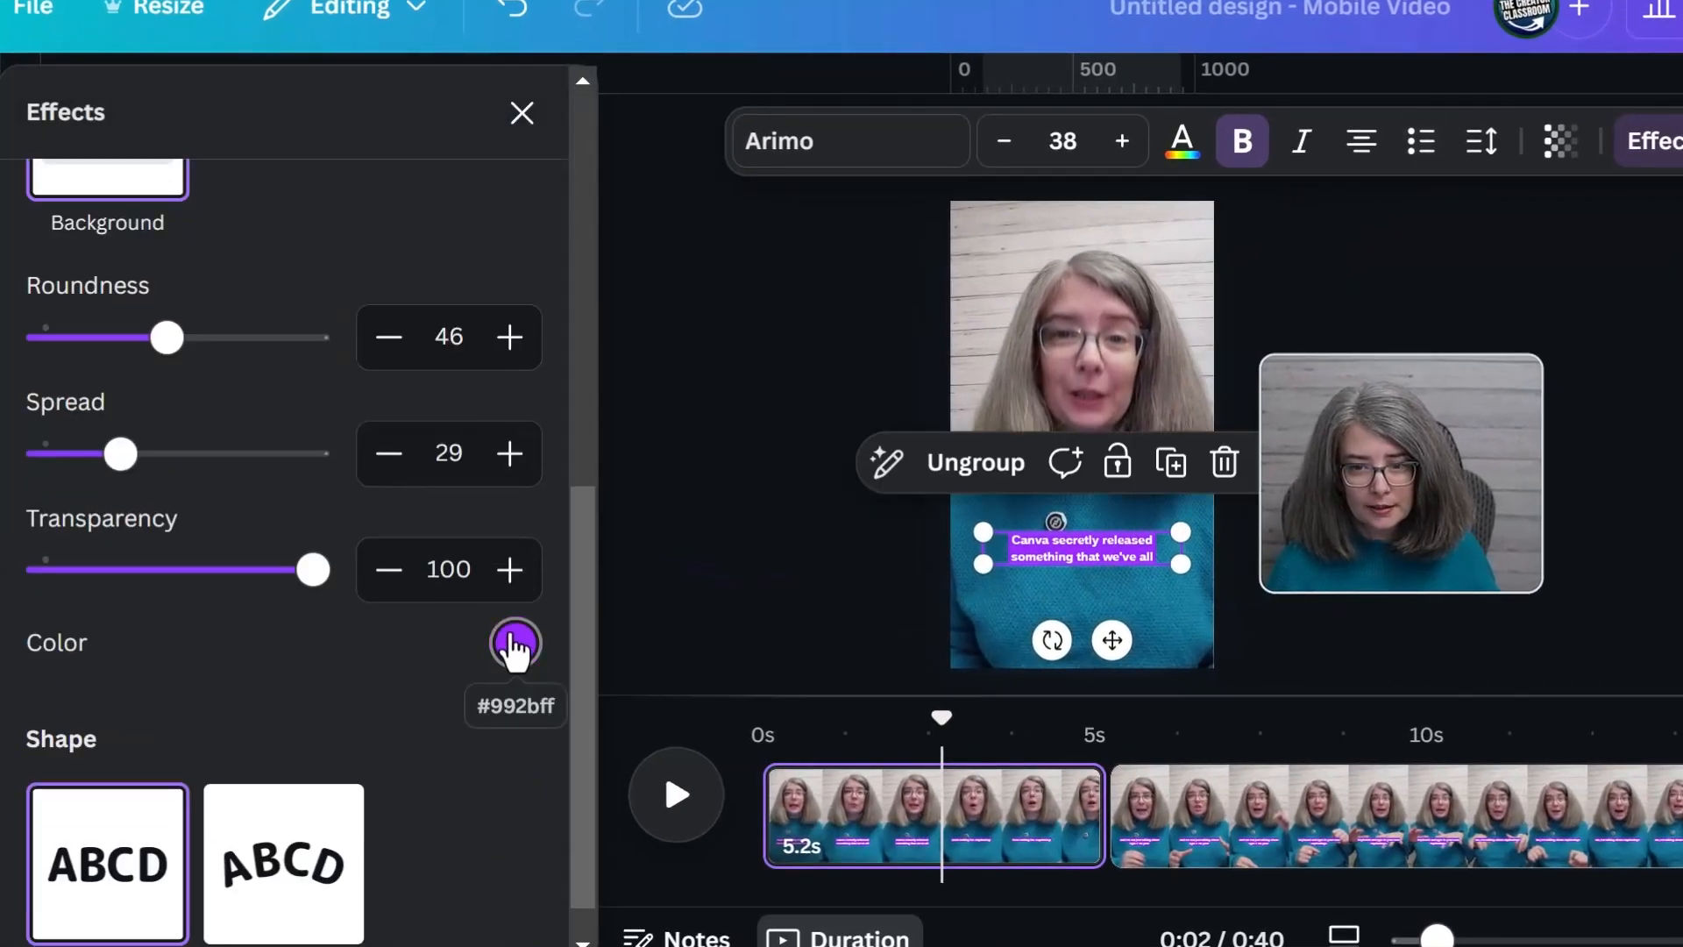
pyautogui.click(515, 646)
pyautogui.scroll(-2, 398, 540)
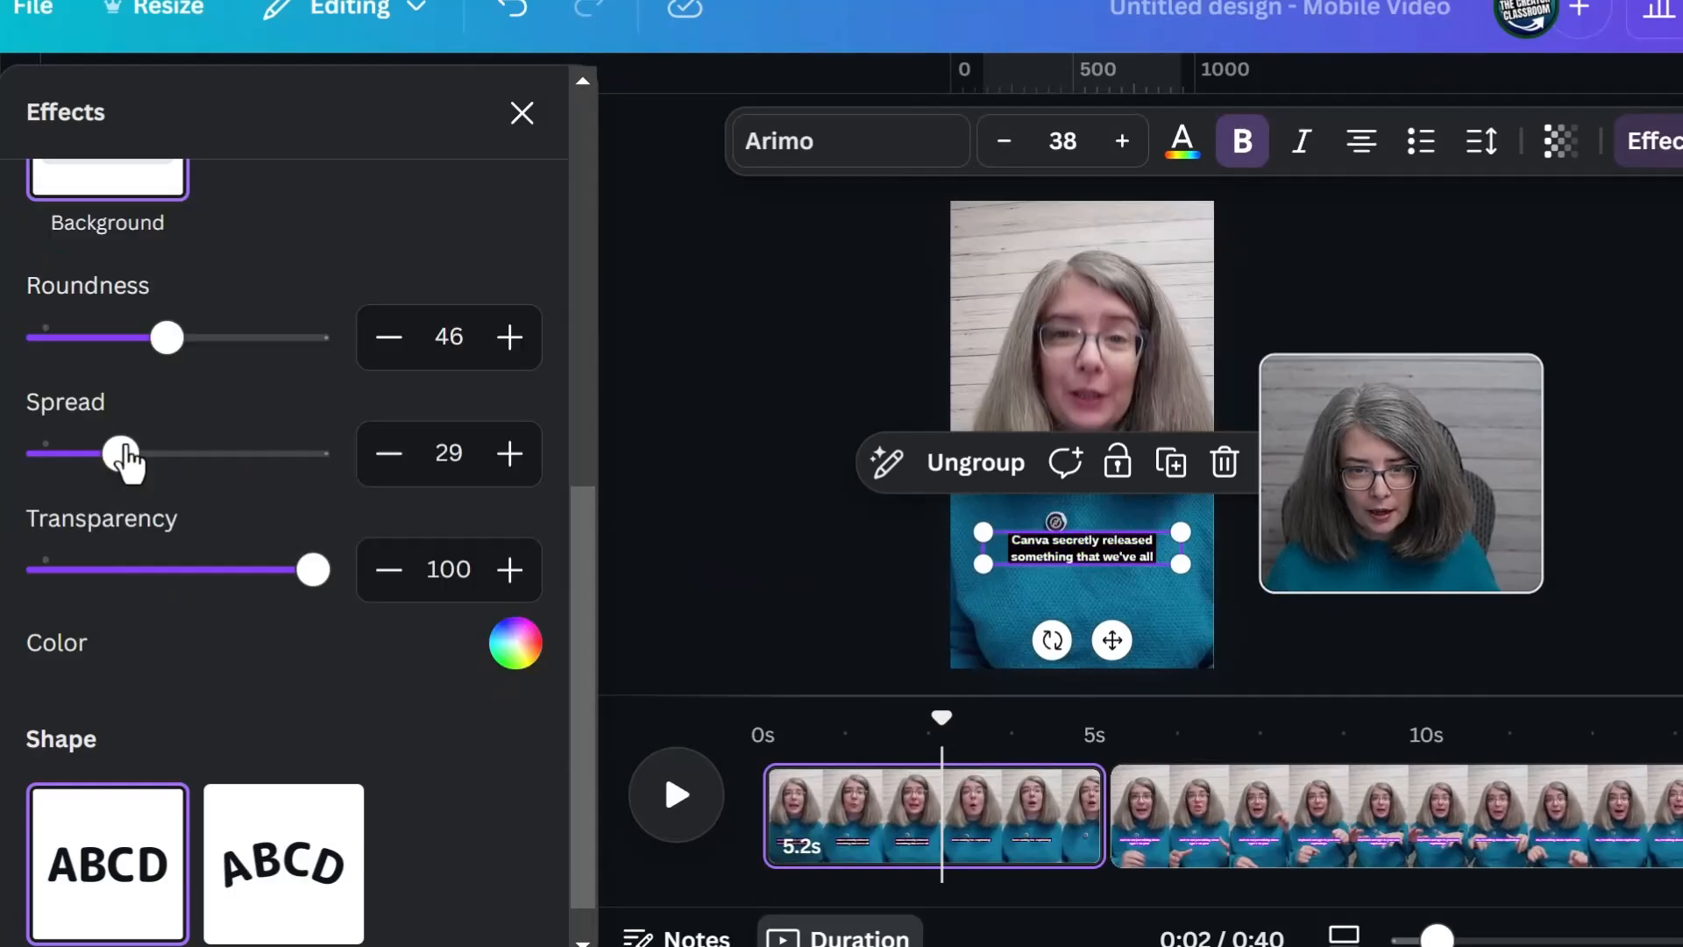
pyautogui.moveTo(127, 458); pyautogui.dragTo(248, 457)
# Set the first clip's caption line spacing to 1.04 and left-align the text
pyautogui.click(1481, 141)
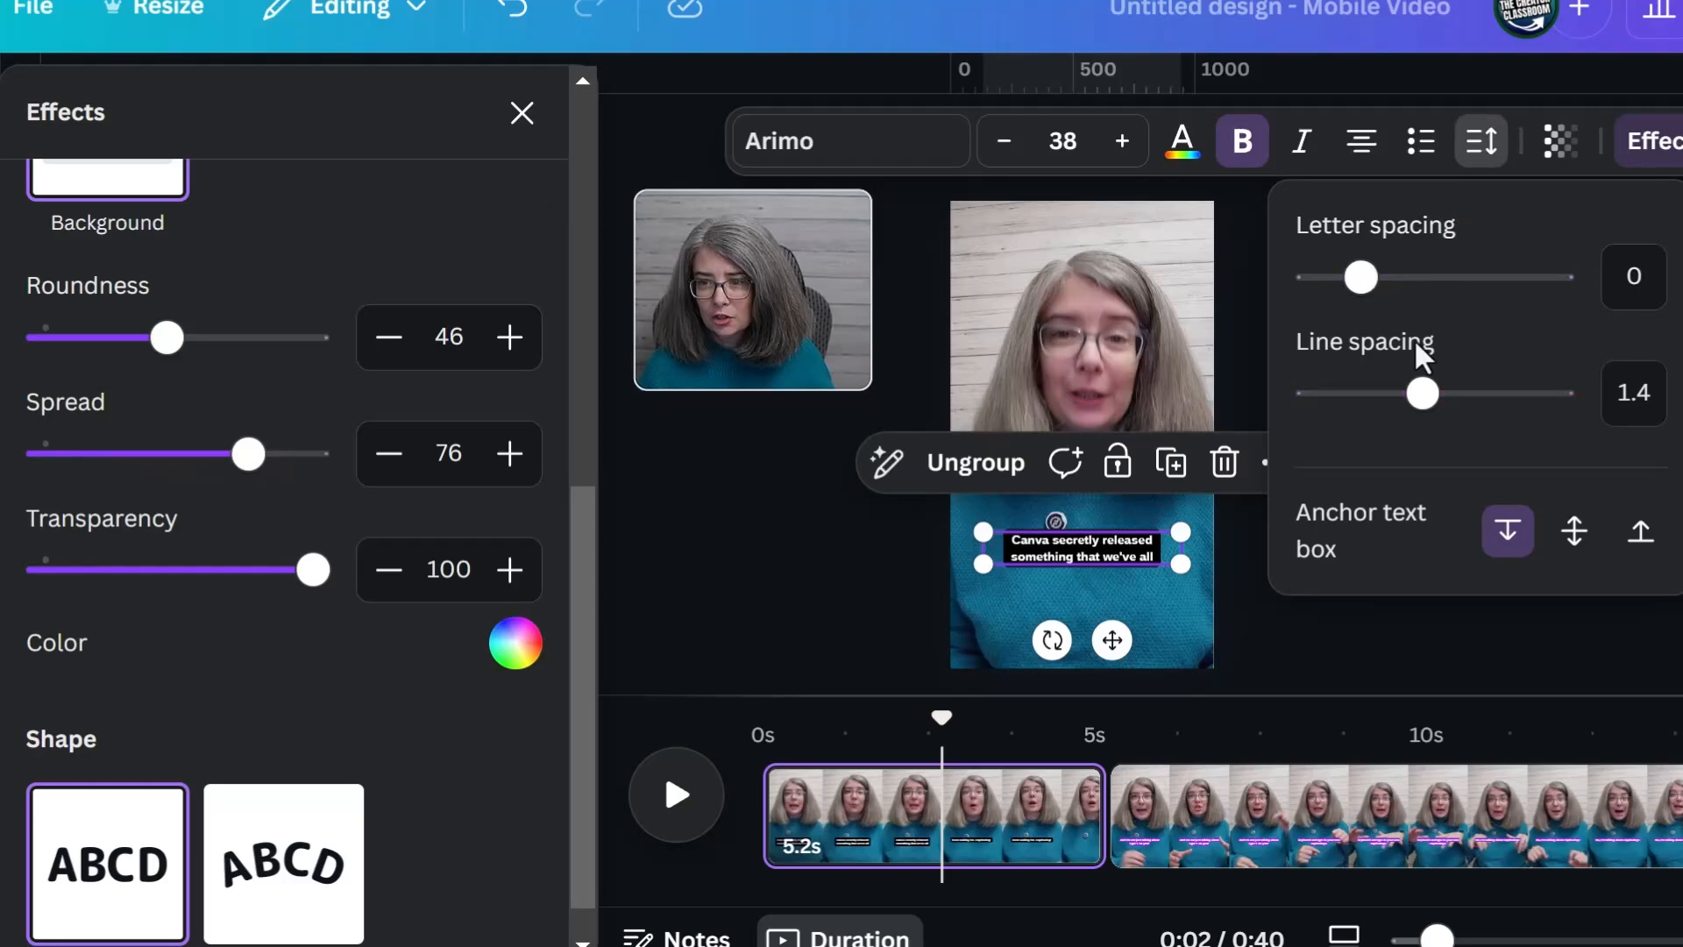
pyautogui.moveTo(1421, 393); pyautogui.dragTo(1382, 393)
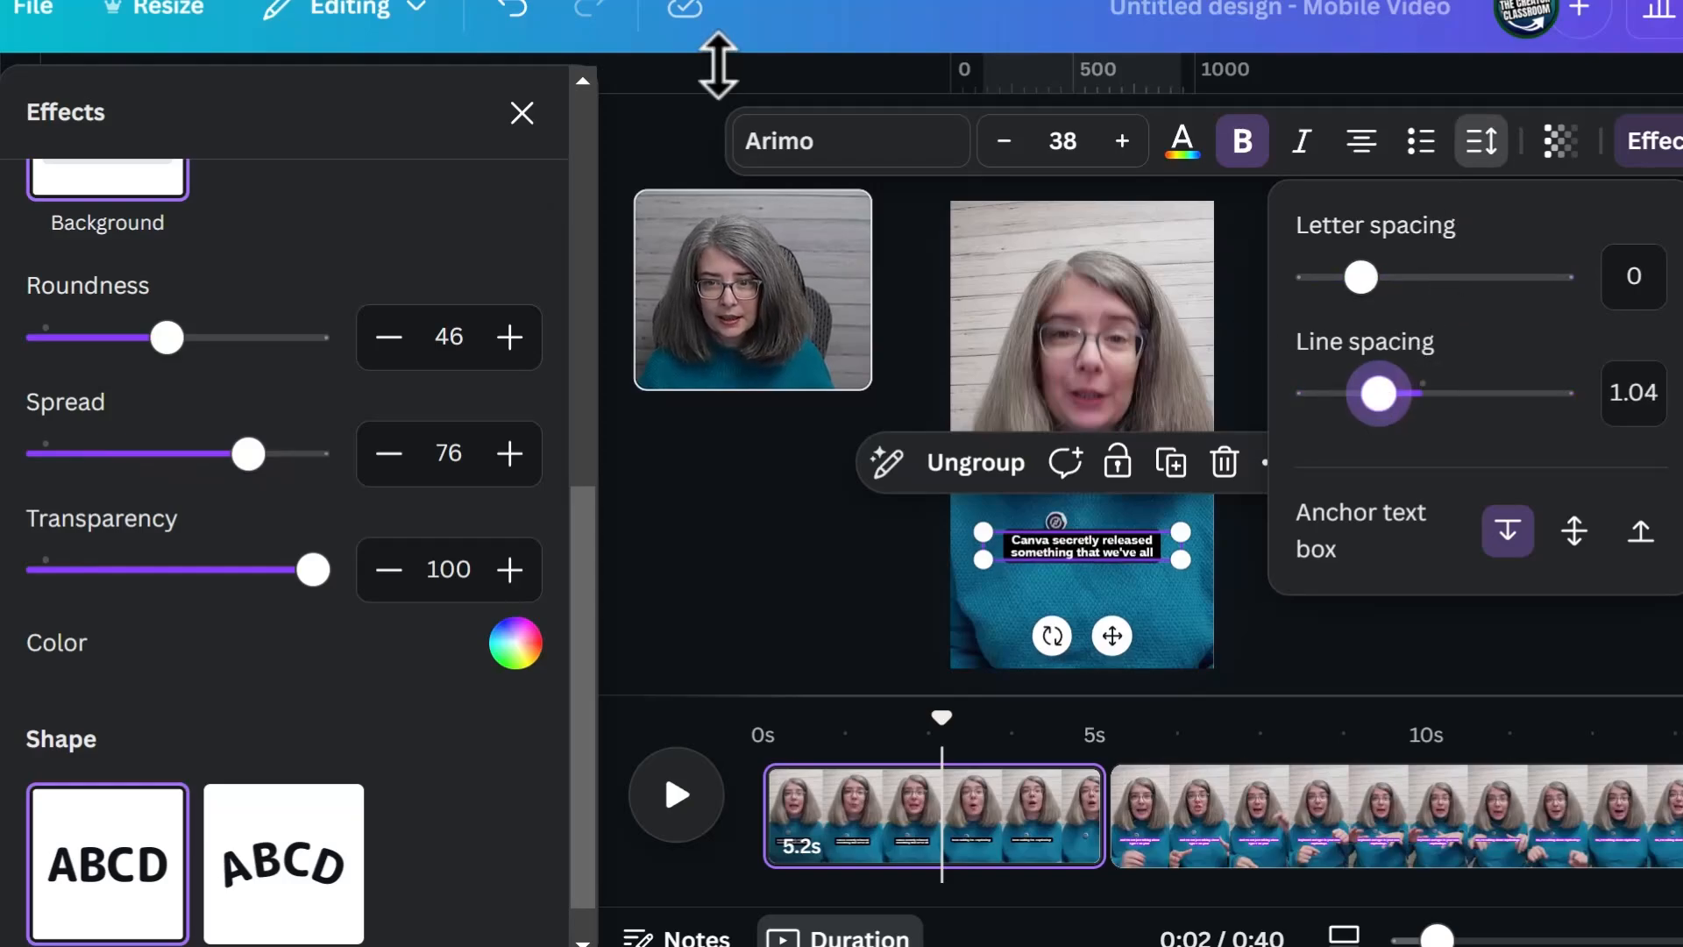
pyautogui.click(823, 141)
pyautogui.click(1369, 148)
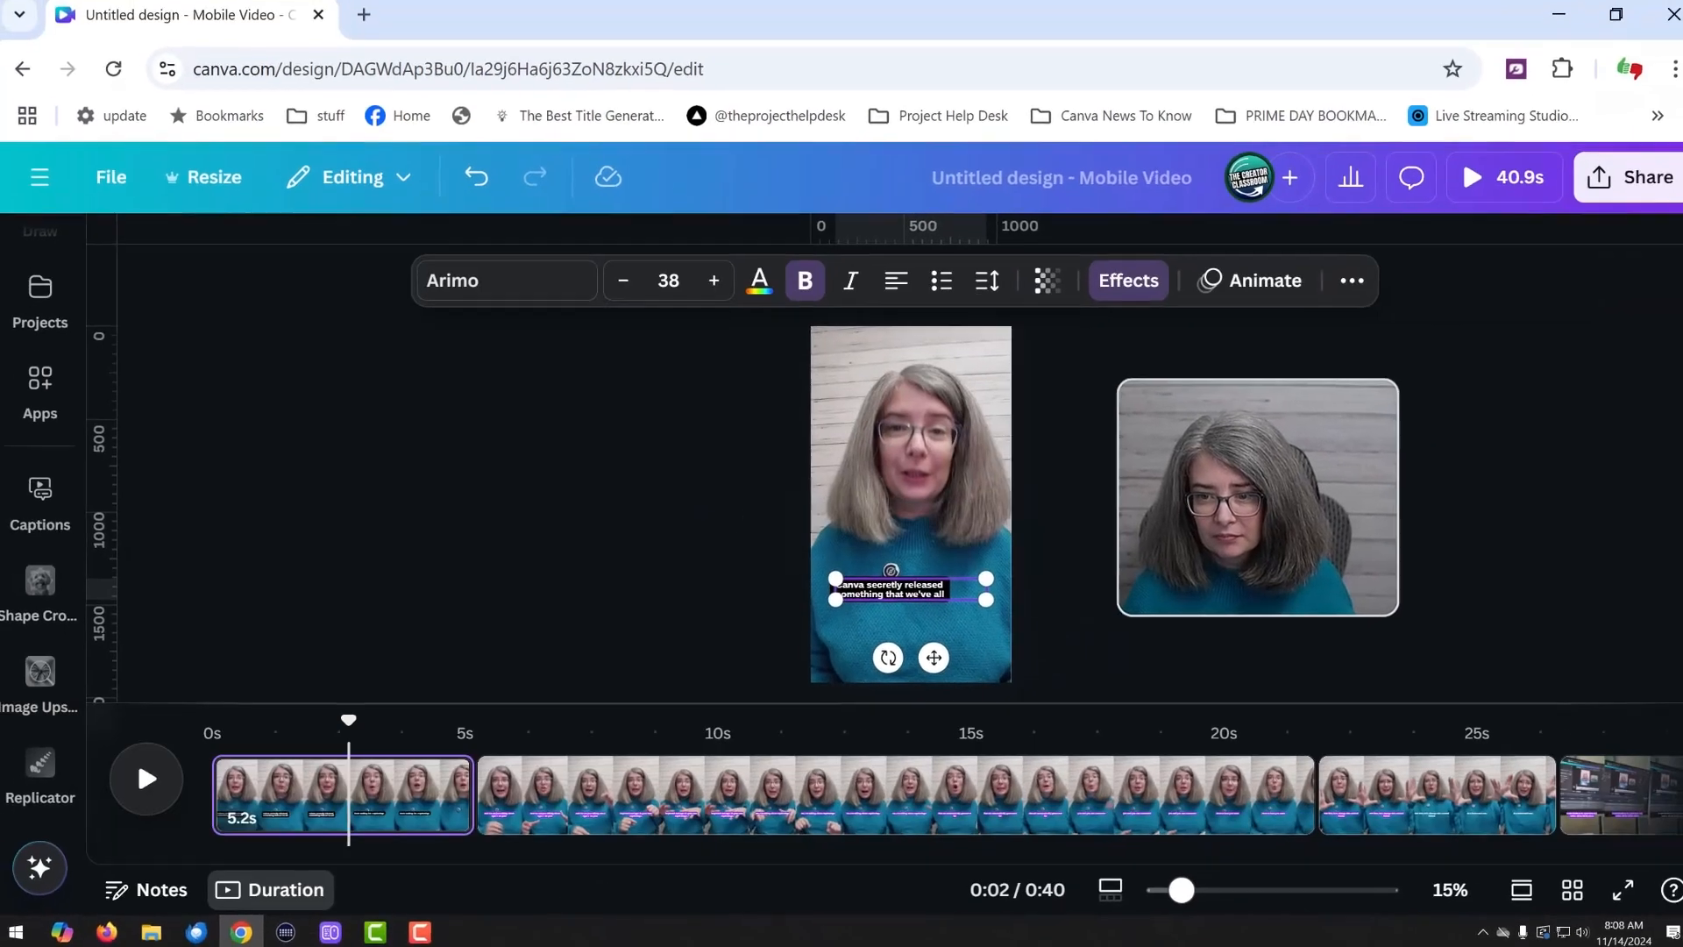
# Copy the restyled captions from the first clip and paste them onto the 16.6s clip
pyautogui.moveTo(349, 723); pyautogui.dragTo(568, 778)
pyautogui.click(568, 778)
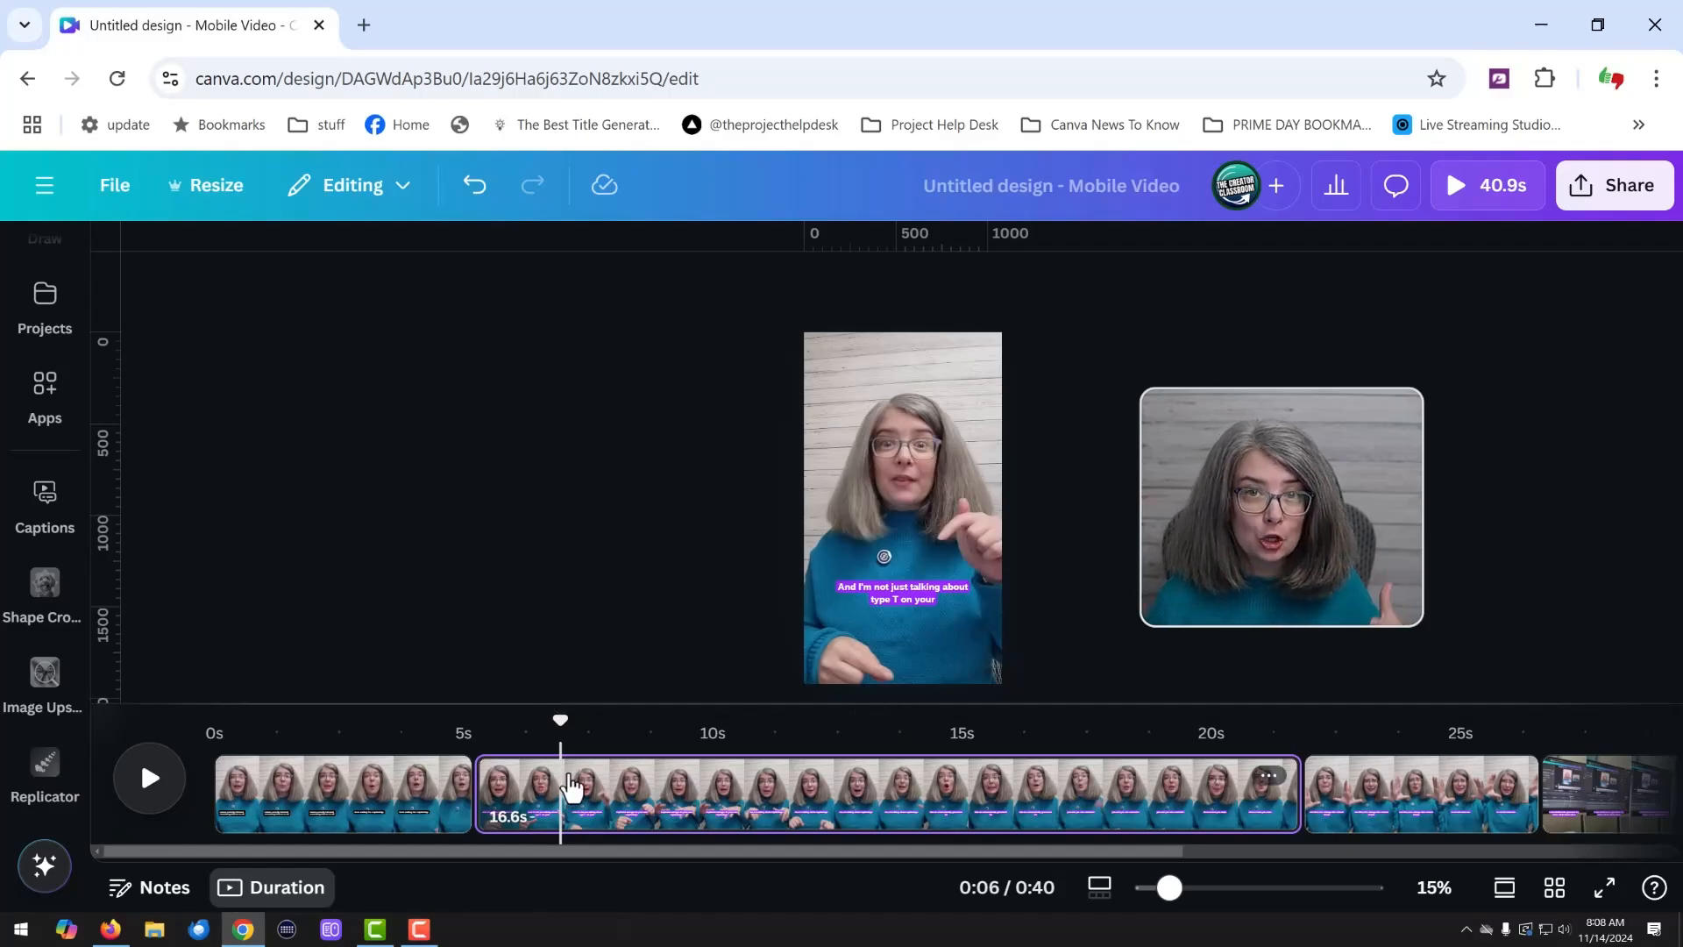
pyautogui.click(925, 594)
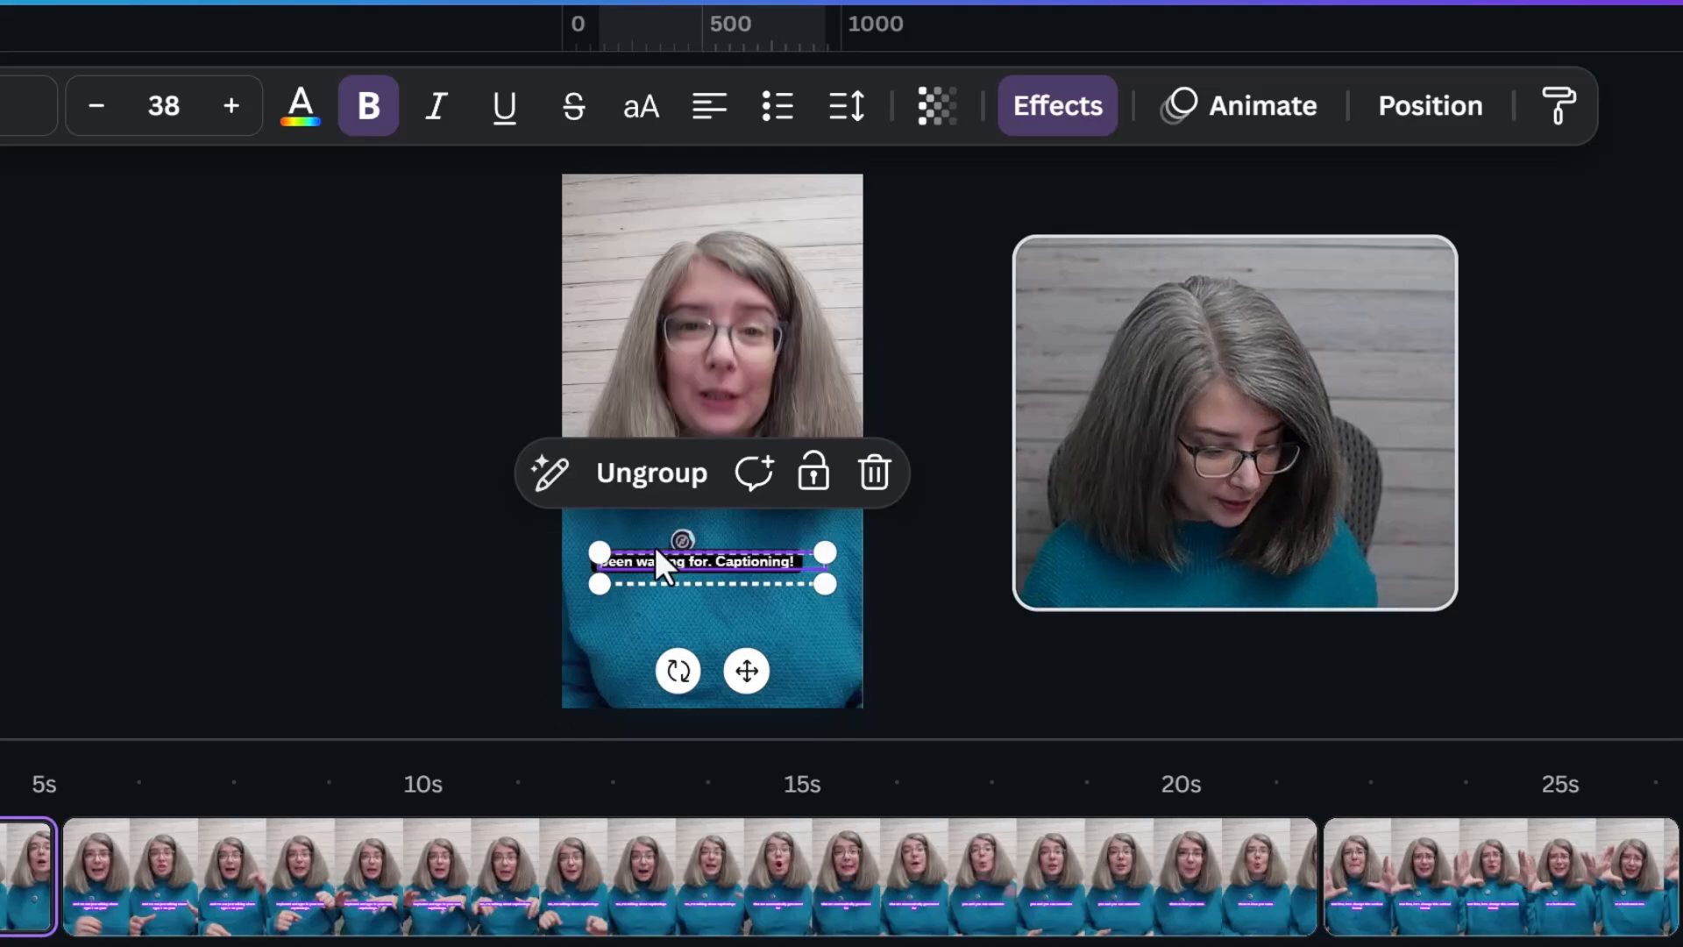
pyautogui.hotkey('ctrl', 'c')
pyautogui.click(465, 837)
pyautogui.hotkey('ctrl', 'v')
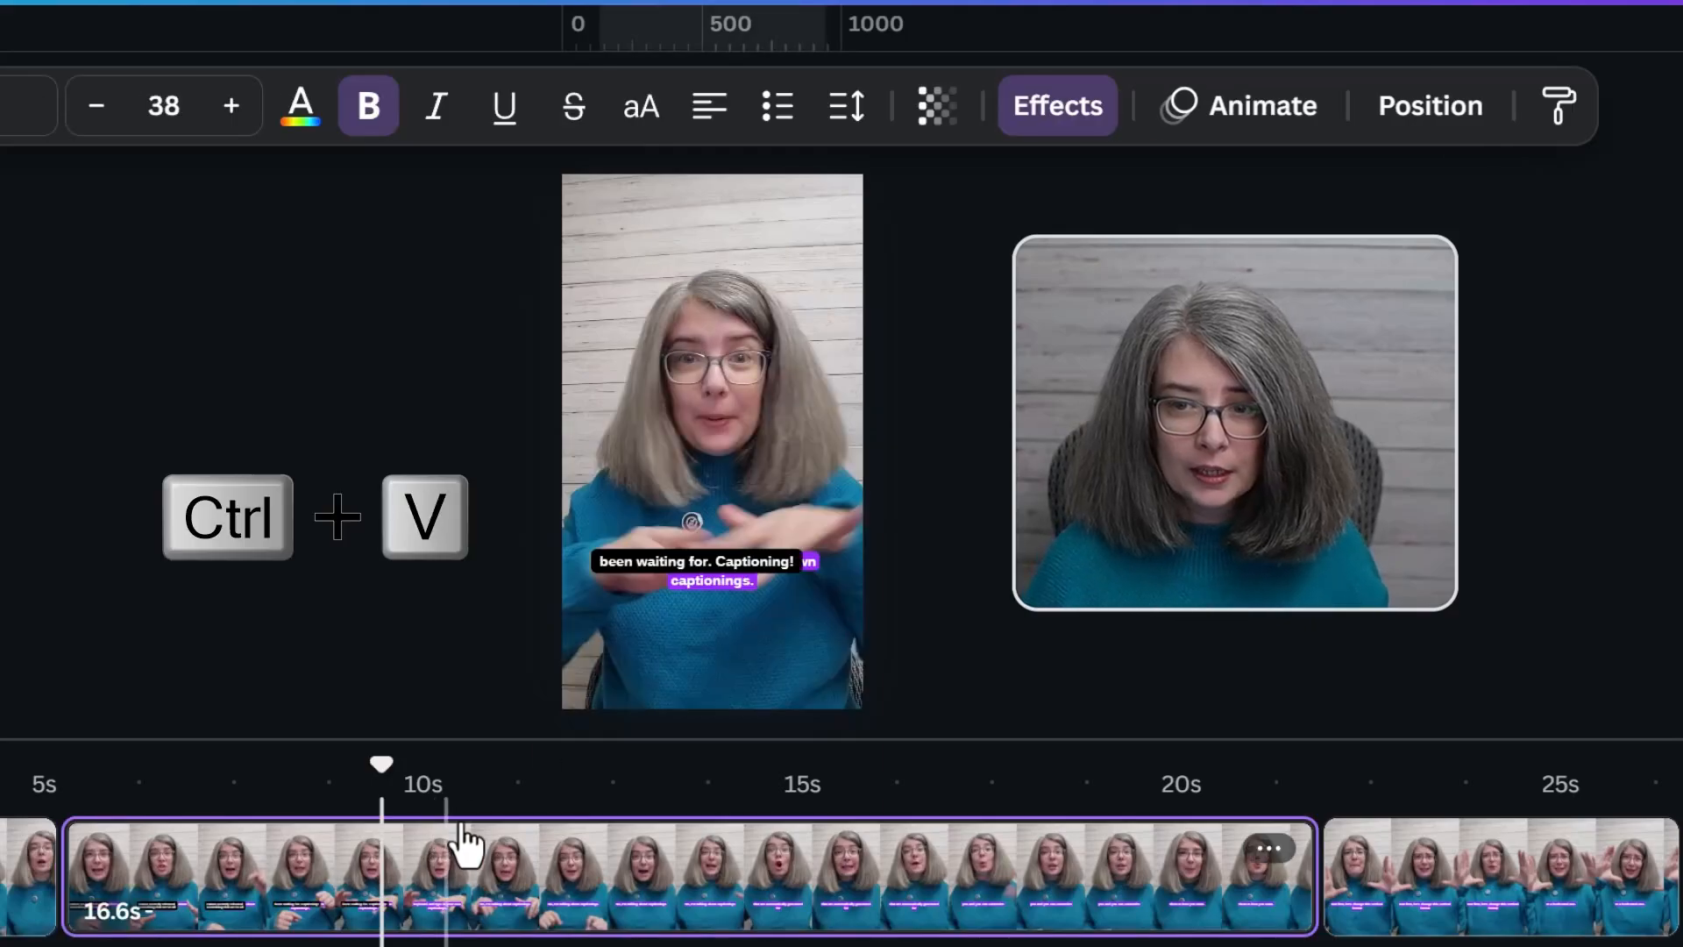
# Copy the black style from the pasted captions onto the 16.6s clip's own purple captions and cut the pasted captions
pyautogui.moveTo(712, 560); pyautogui.dragTo(723, 438)
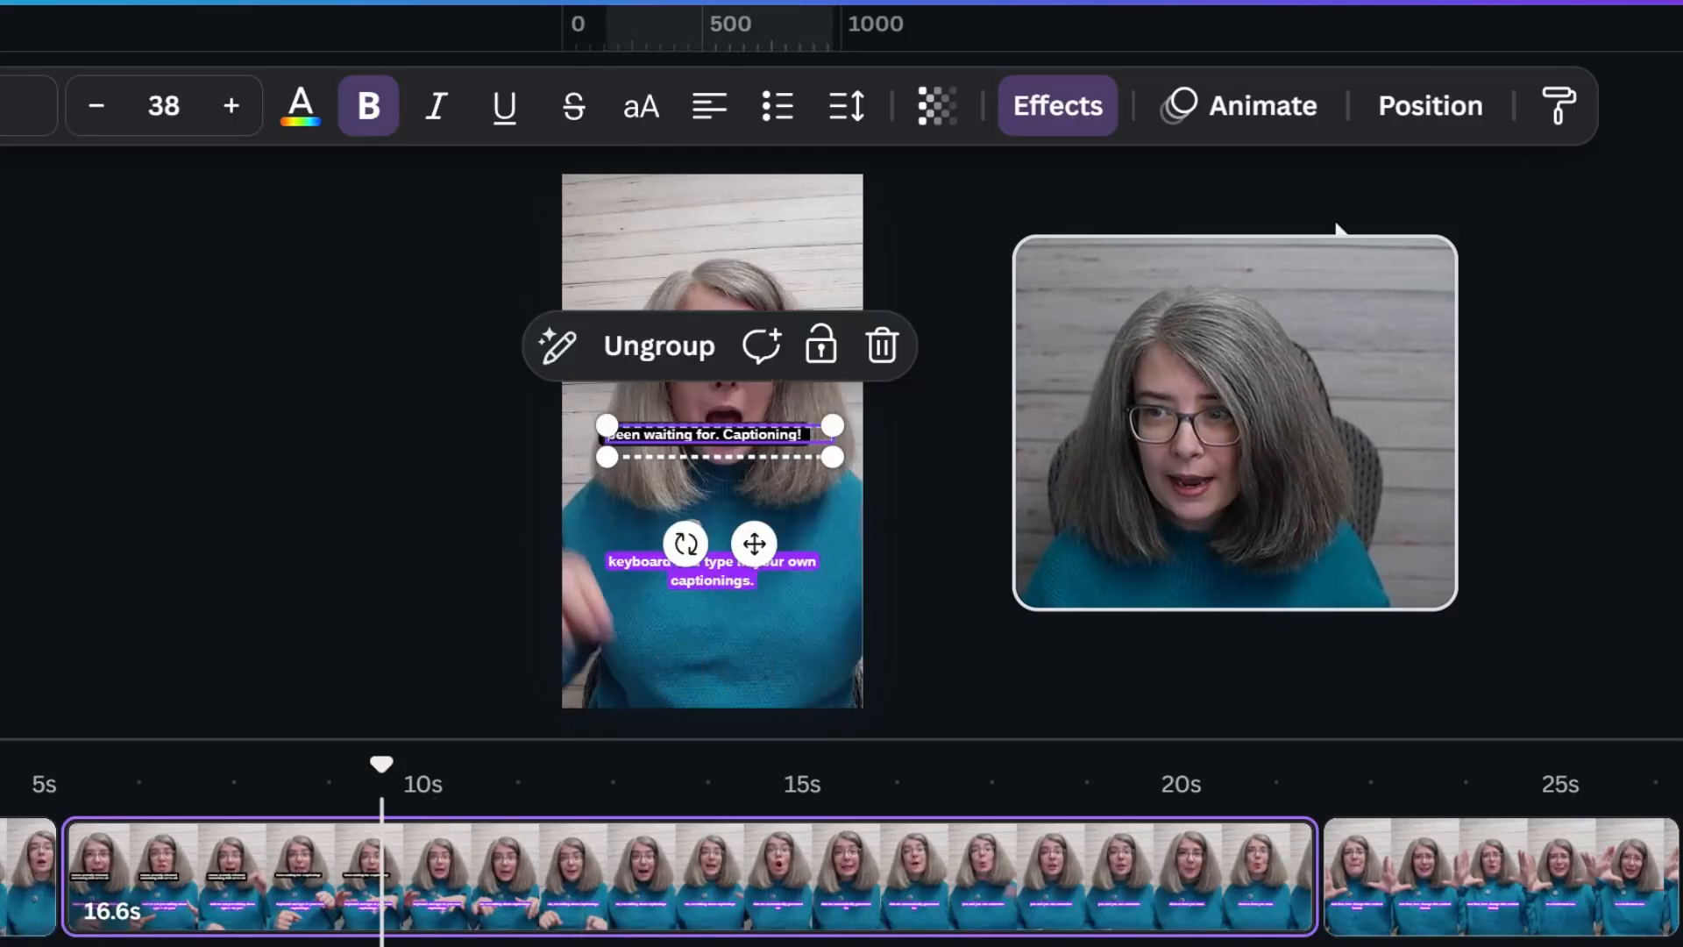
pyautogui.click(1560, 123)
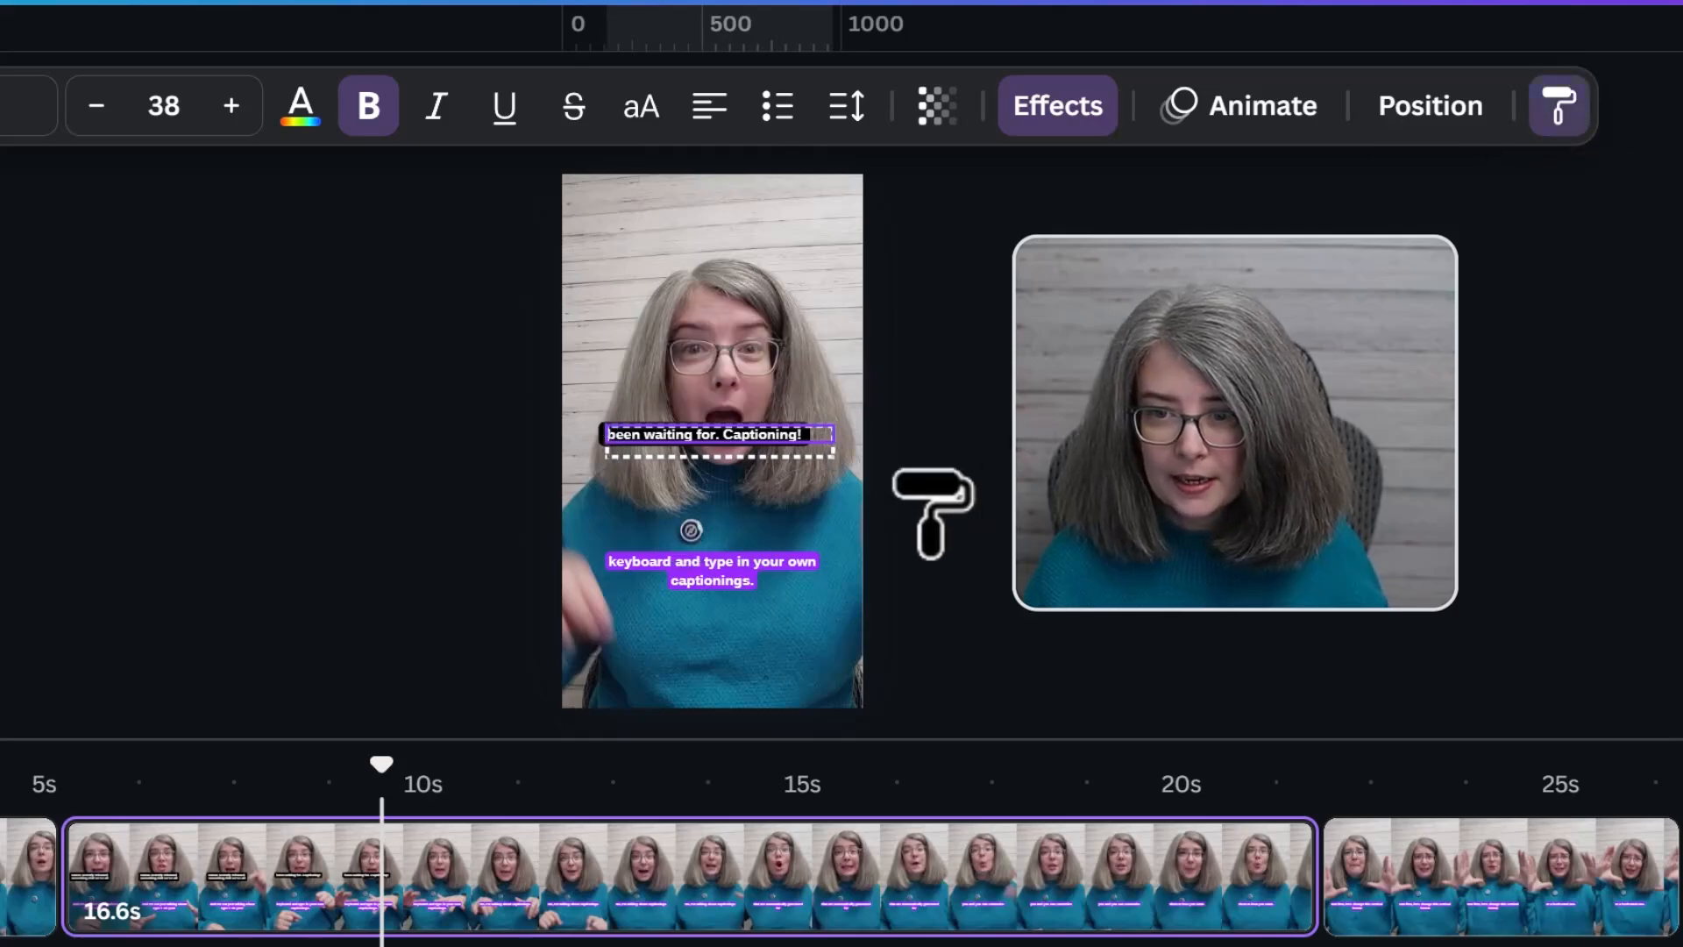
pyautogui.click(697, 566)
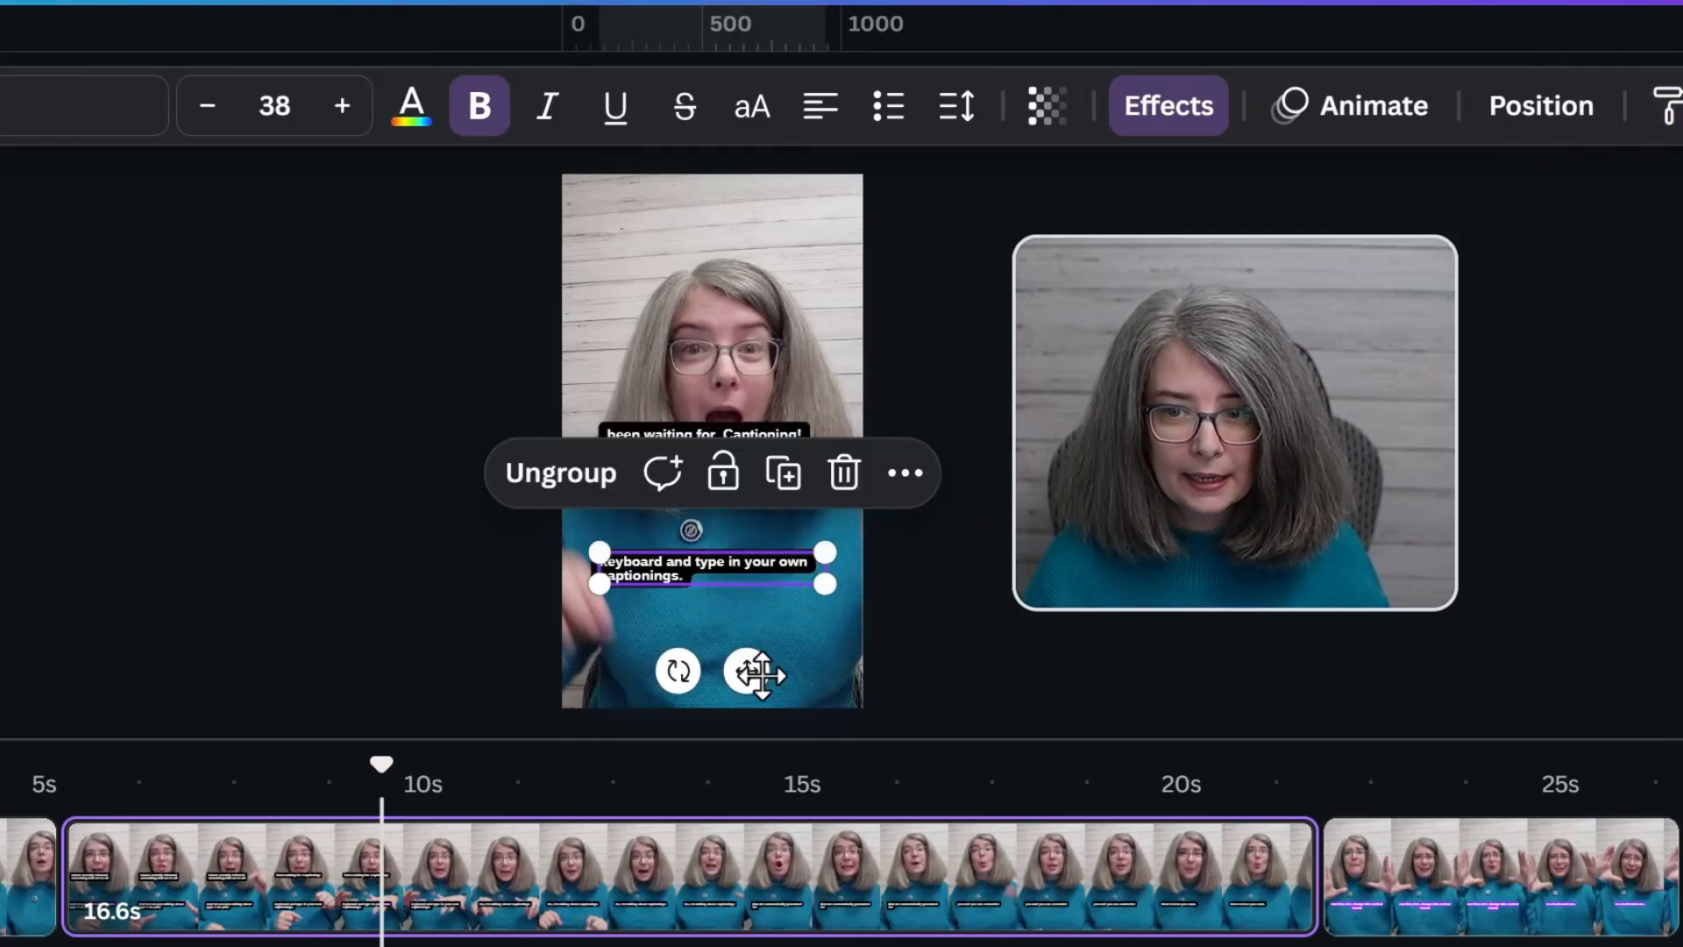
pyautogui.click(720, 430)
pyautogui.hotkey('ctrl', 'x')
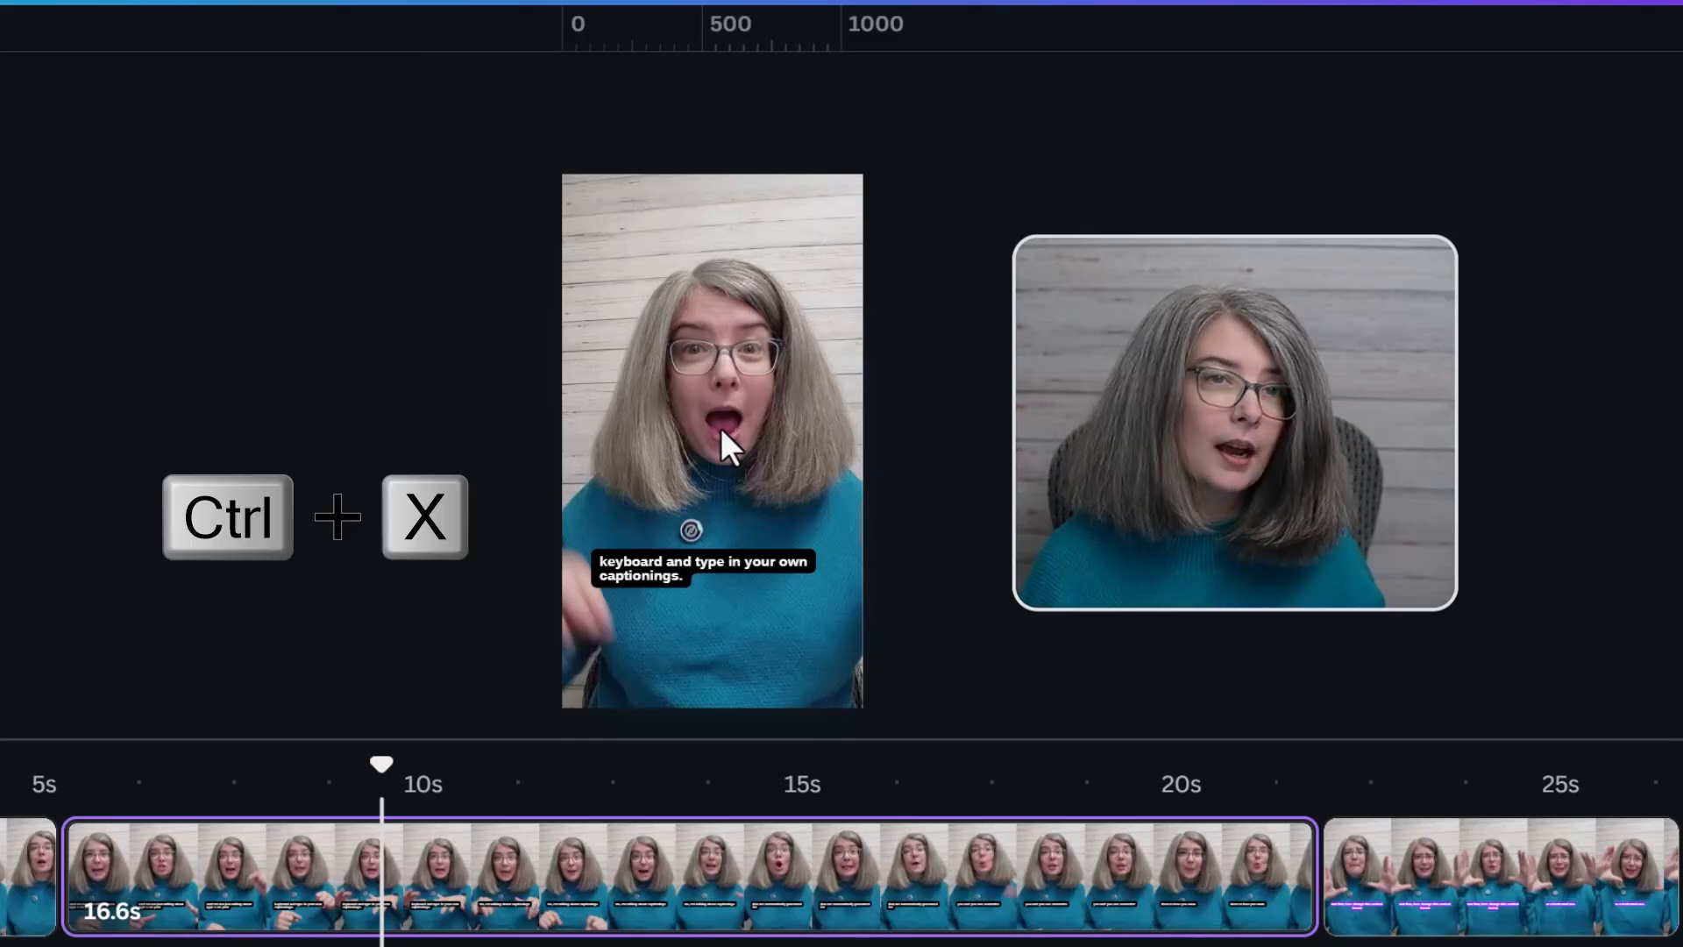
# Paste the black captions onto the 4.8s clip, copy their style to its own captions, and cut the pasted set
pyautogui.click(1437, 929)
pyautogui.hotkey('ctrl', 'v')
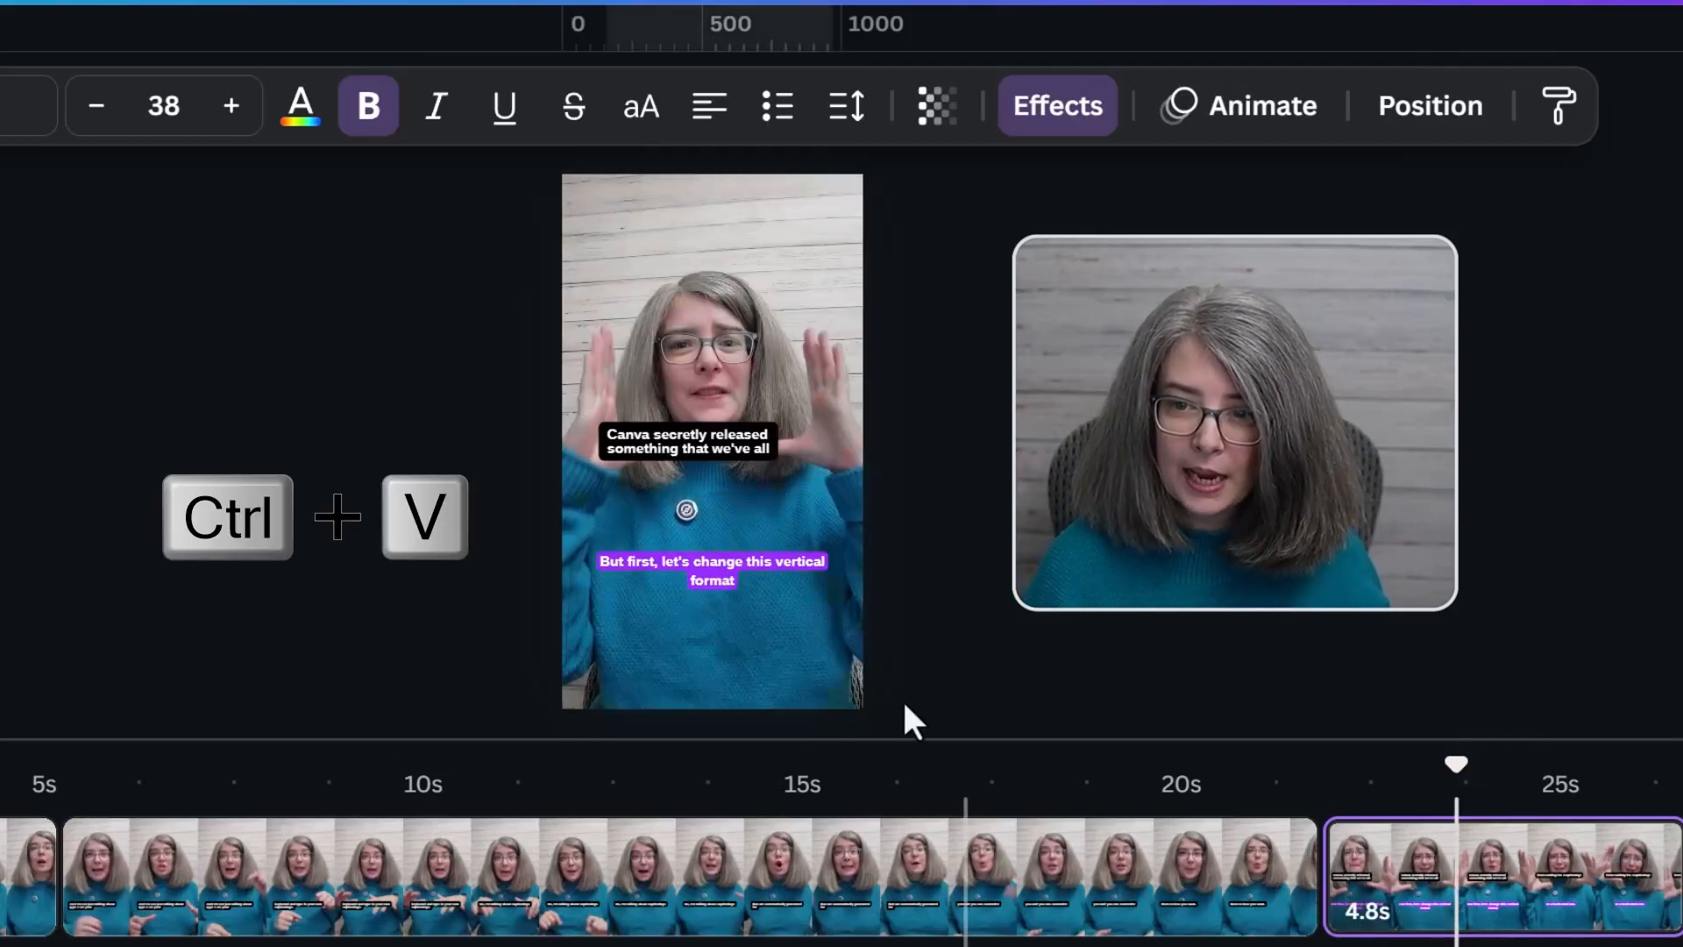
pyautogui.click(1558, 109)
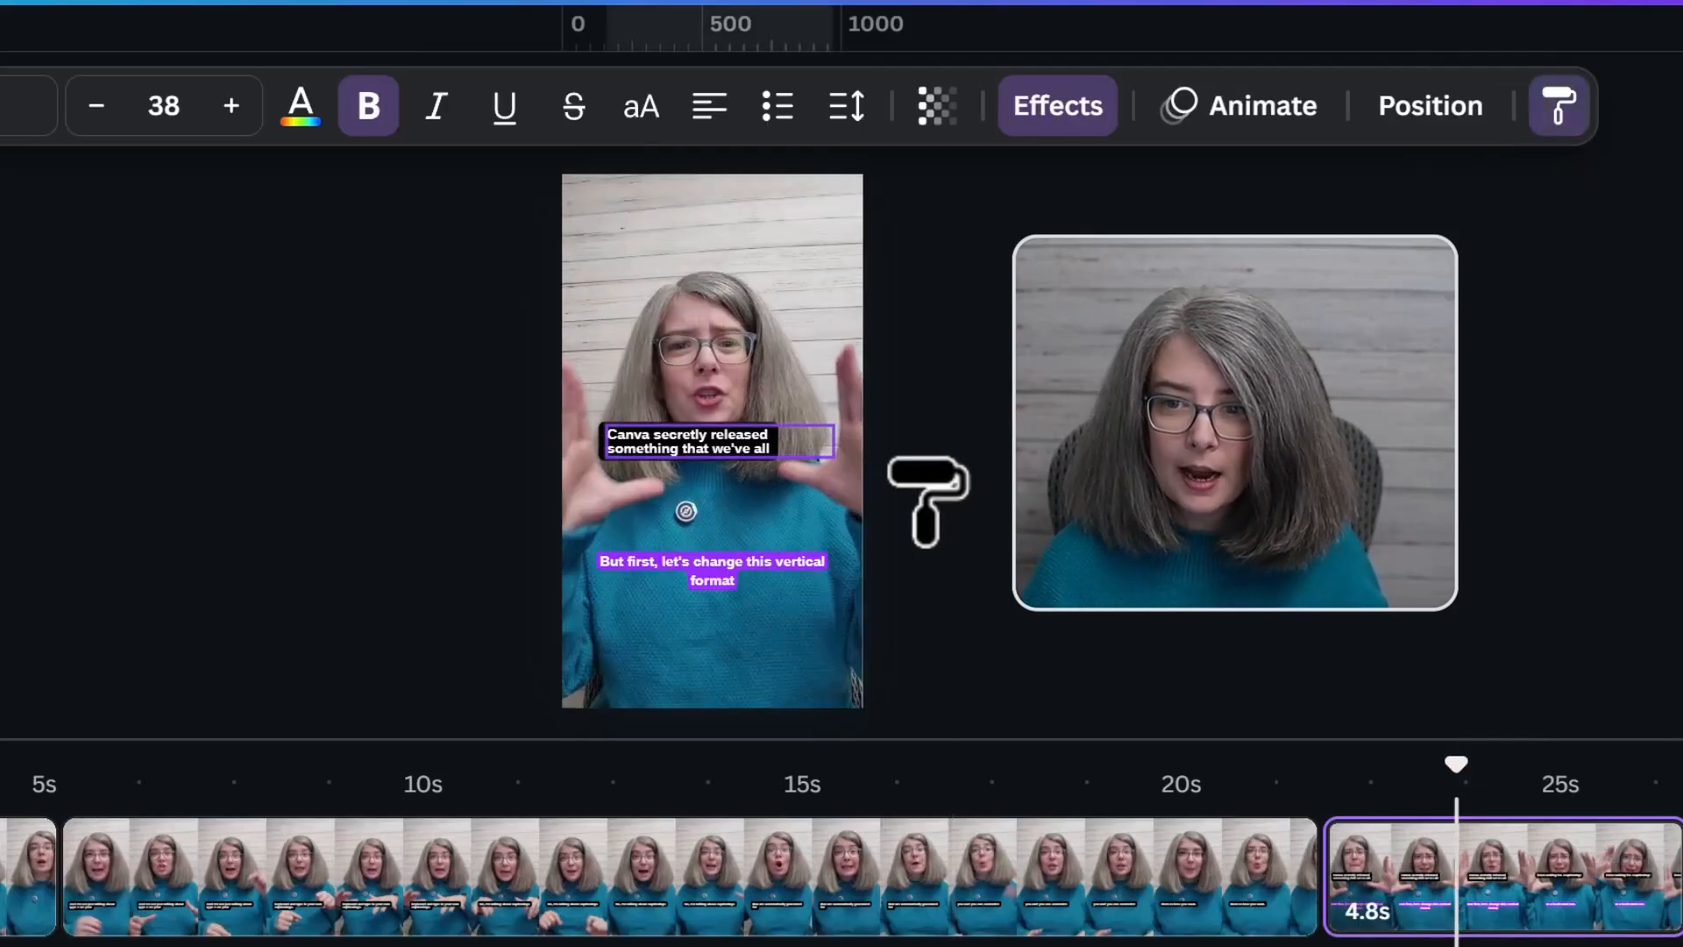
pyautogui.click(738, 566)
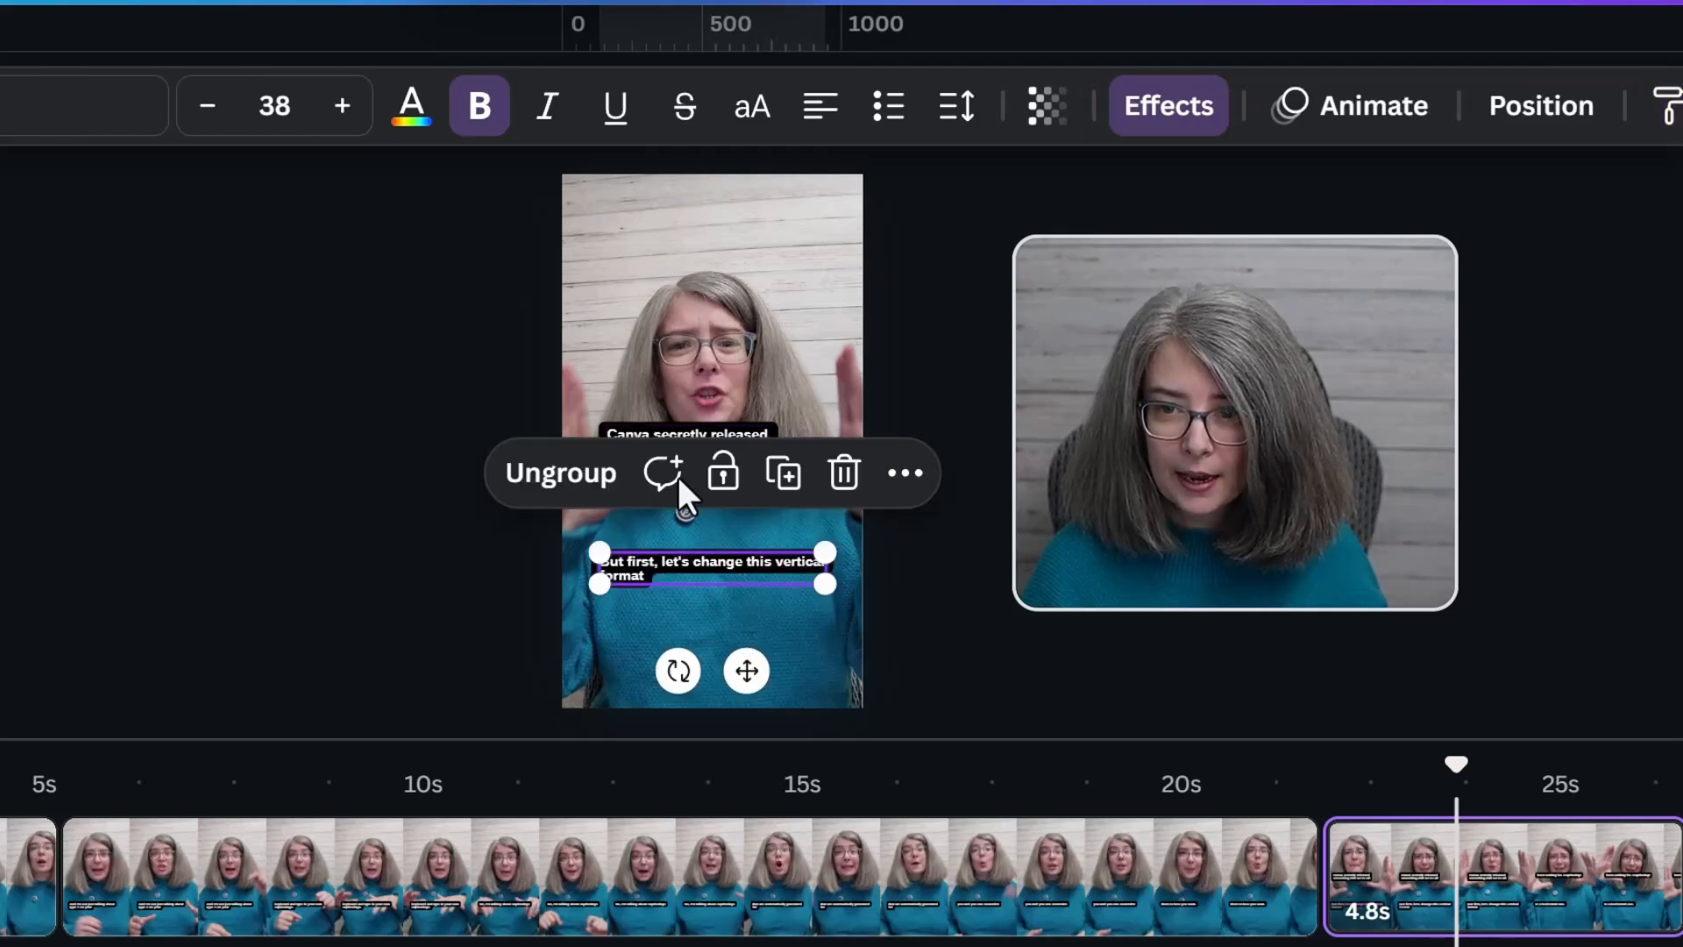
pyautogui.click(634, 431)
pyautogui.hotkey('ctrl', 'x')
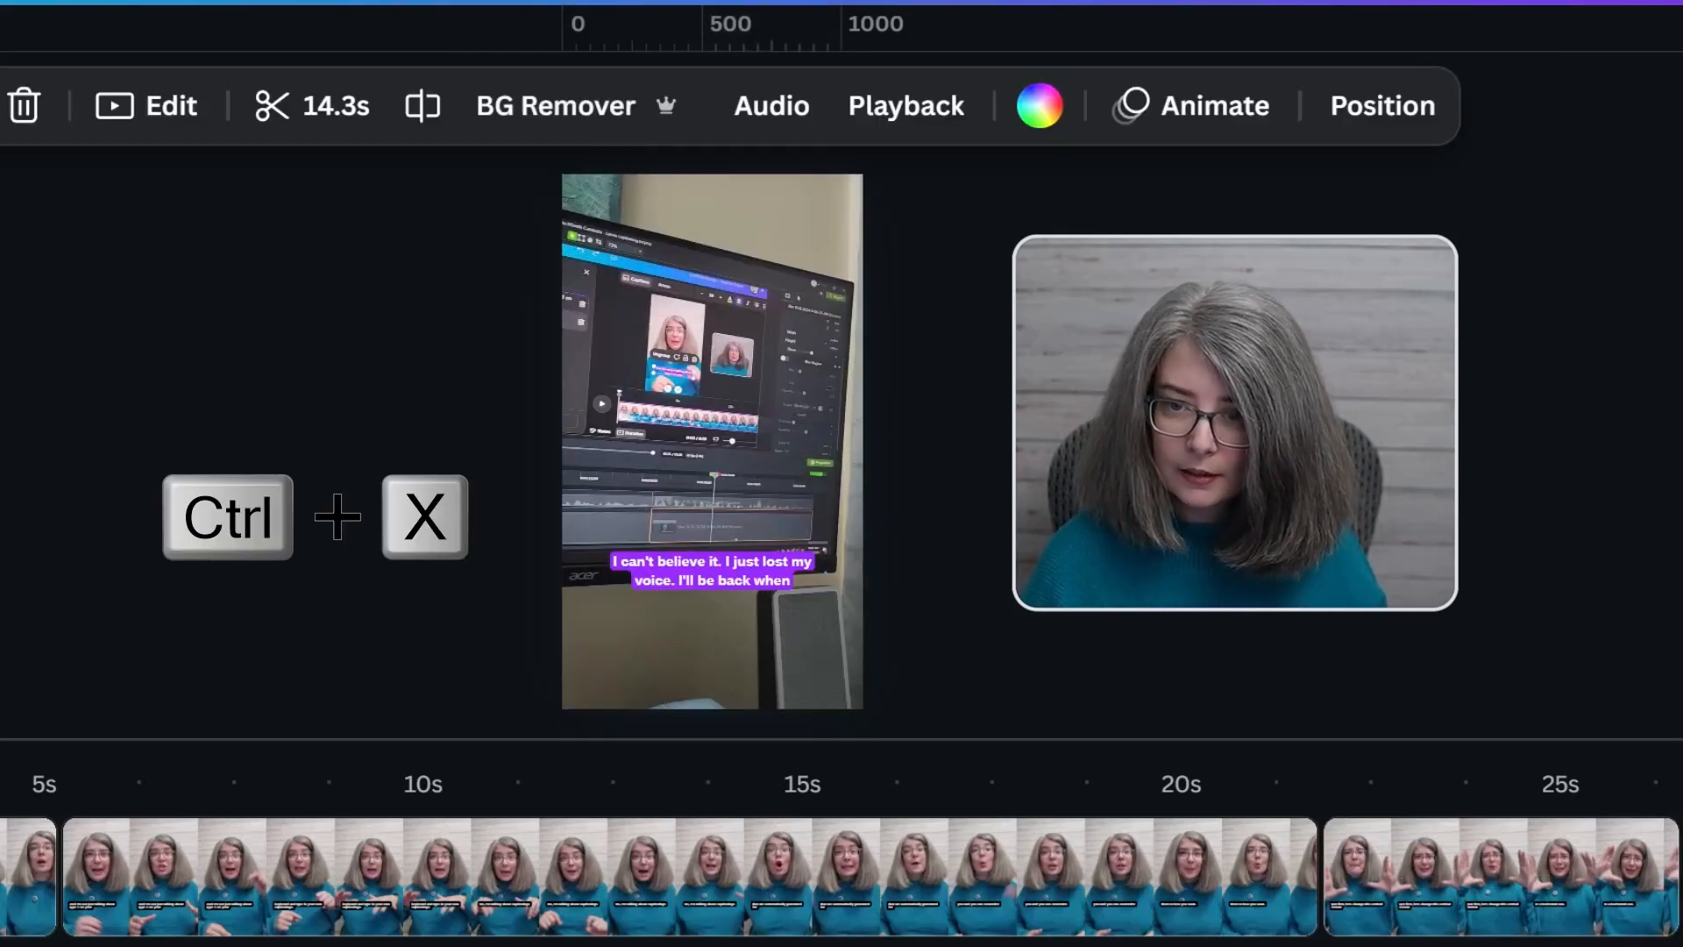
# Paste the black captions onto the 14.3s clip, copy their style to its own captions, and delete the pasted set
pyautogui.hotkey('ctrl', 'v')
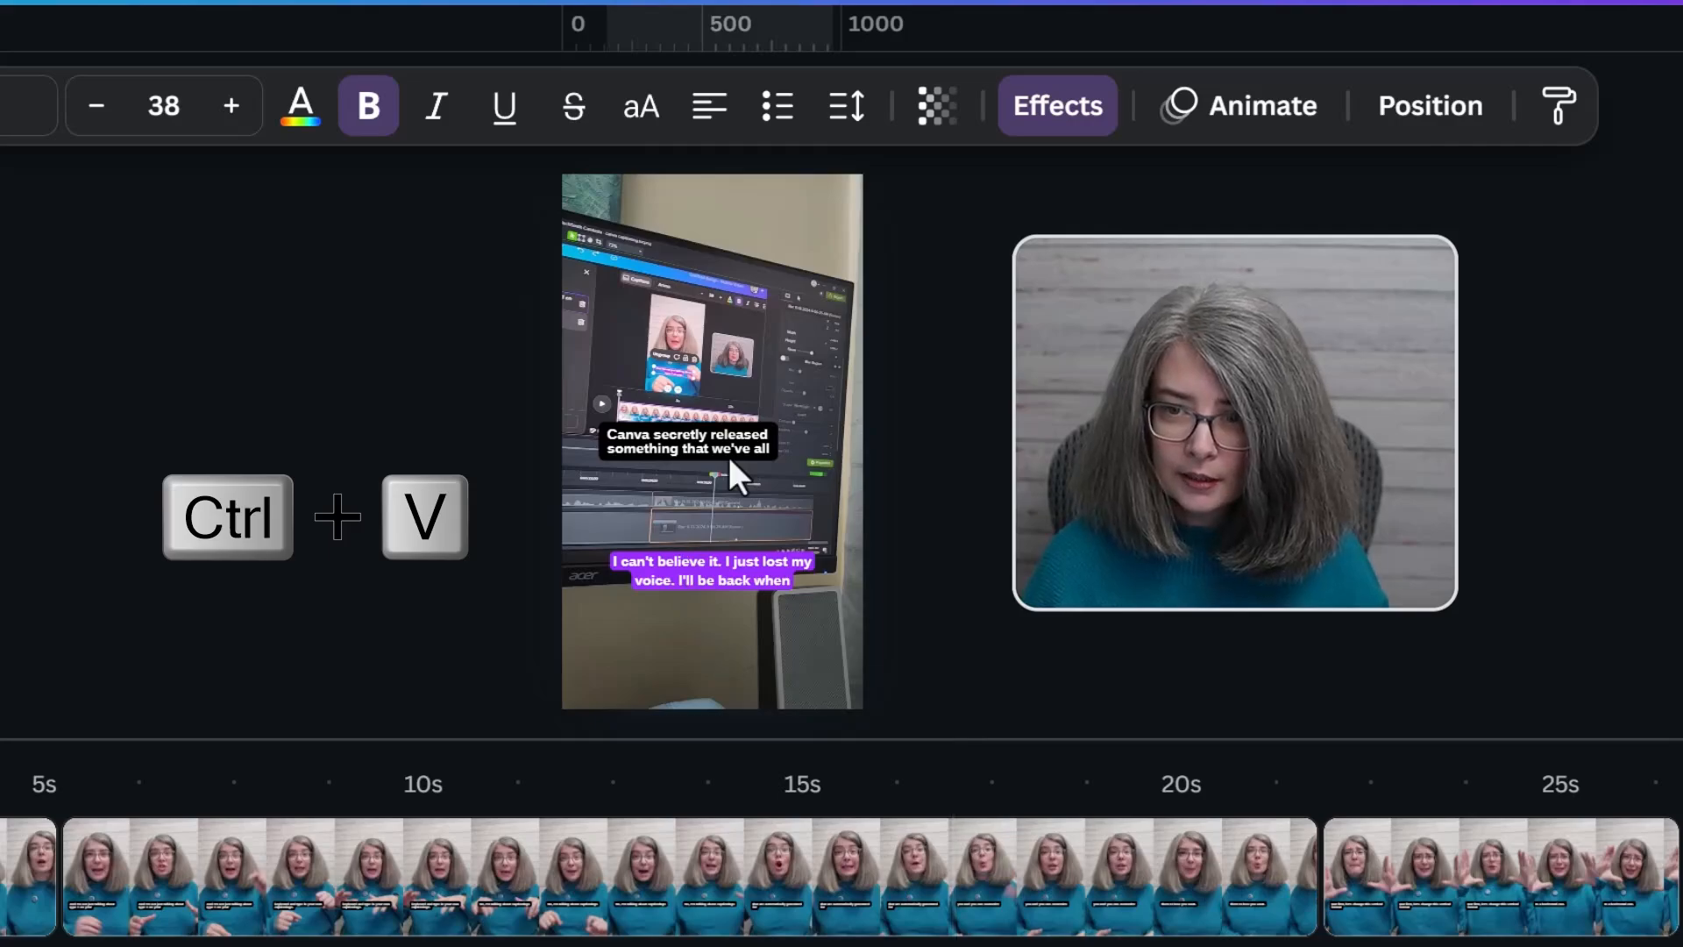
pyautogui.click(1564, 122)
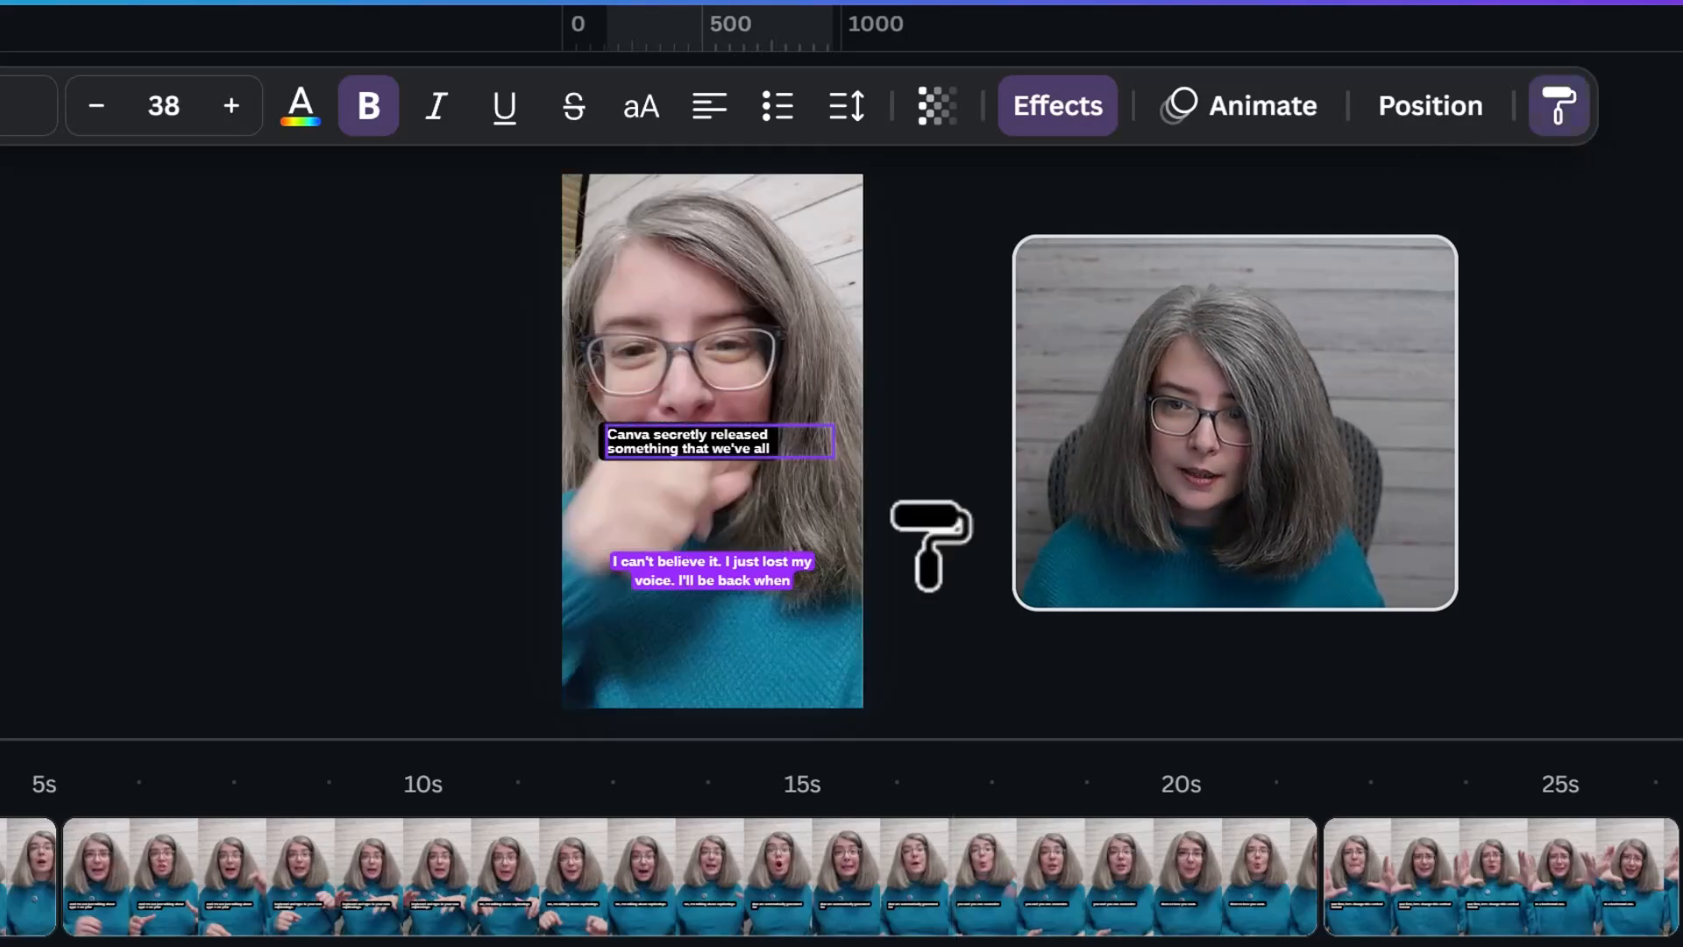
pyautogui.click(762, 583)
pyautogui.click(1241, 663)
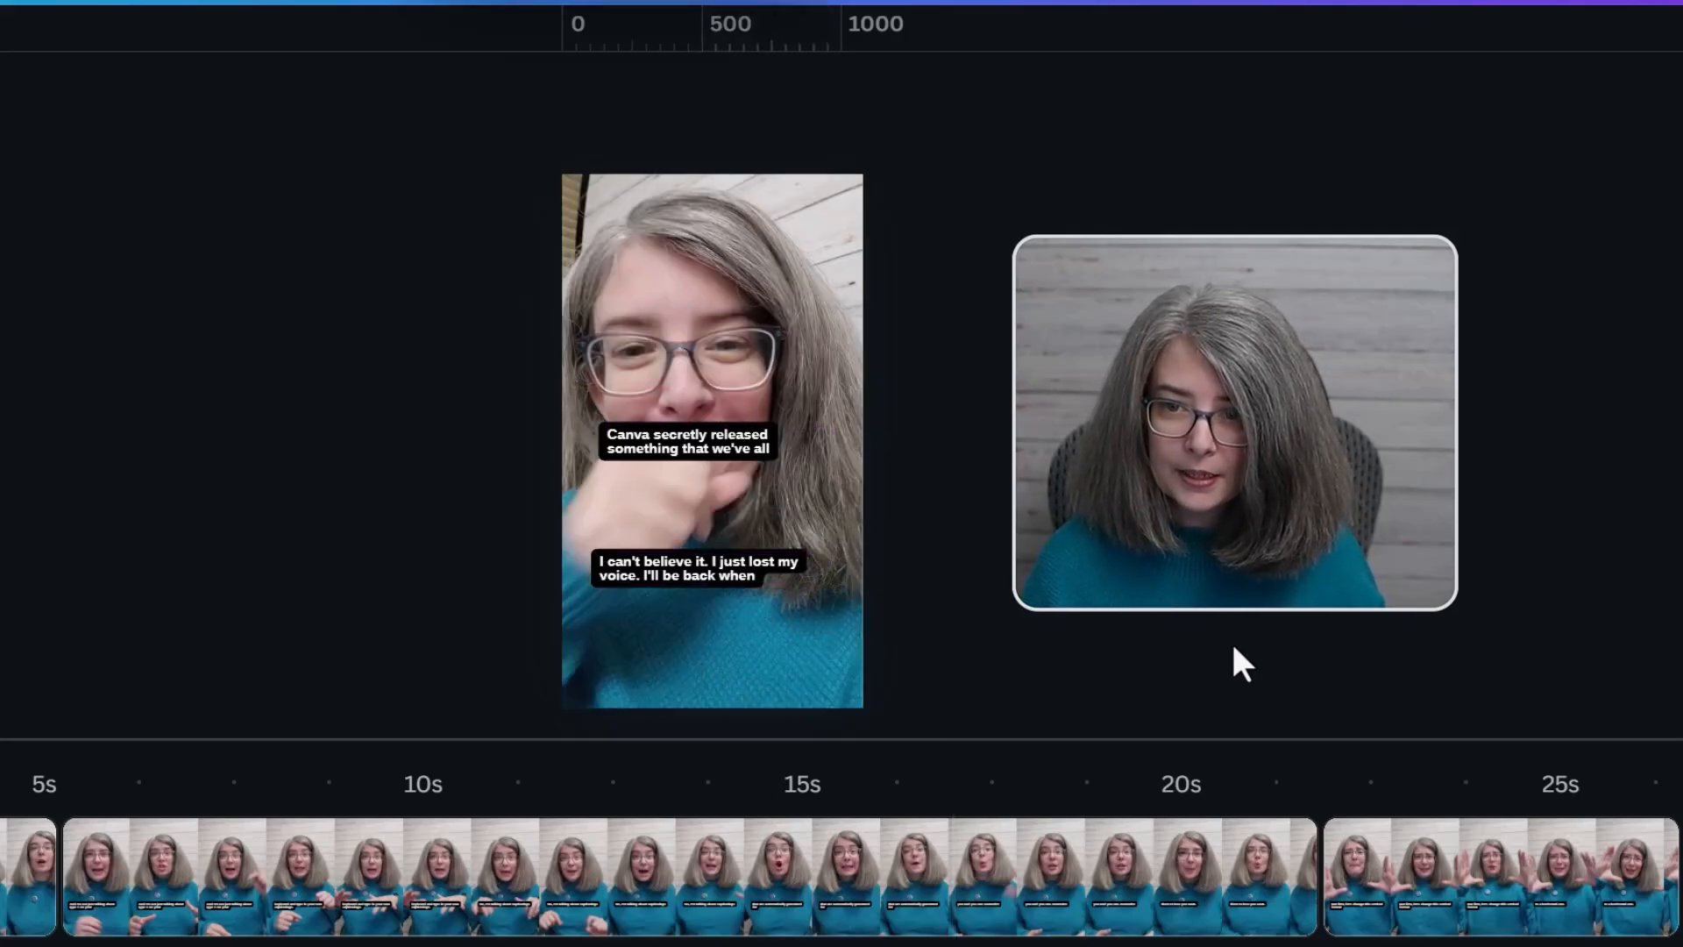
pyautogui.click(740, 478)
pyautogui.press('Delete')
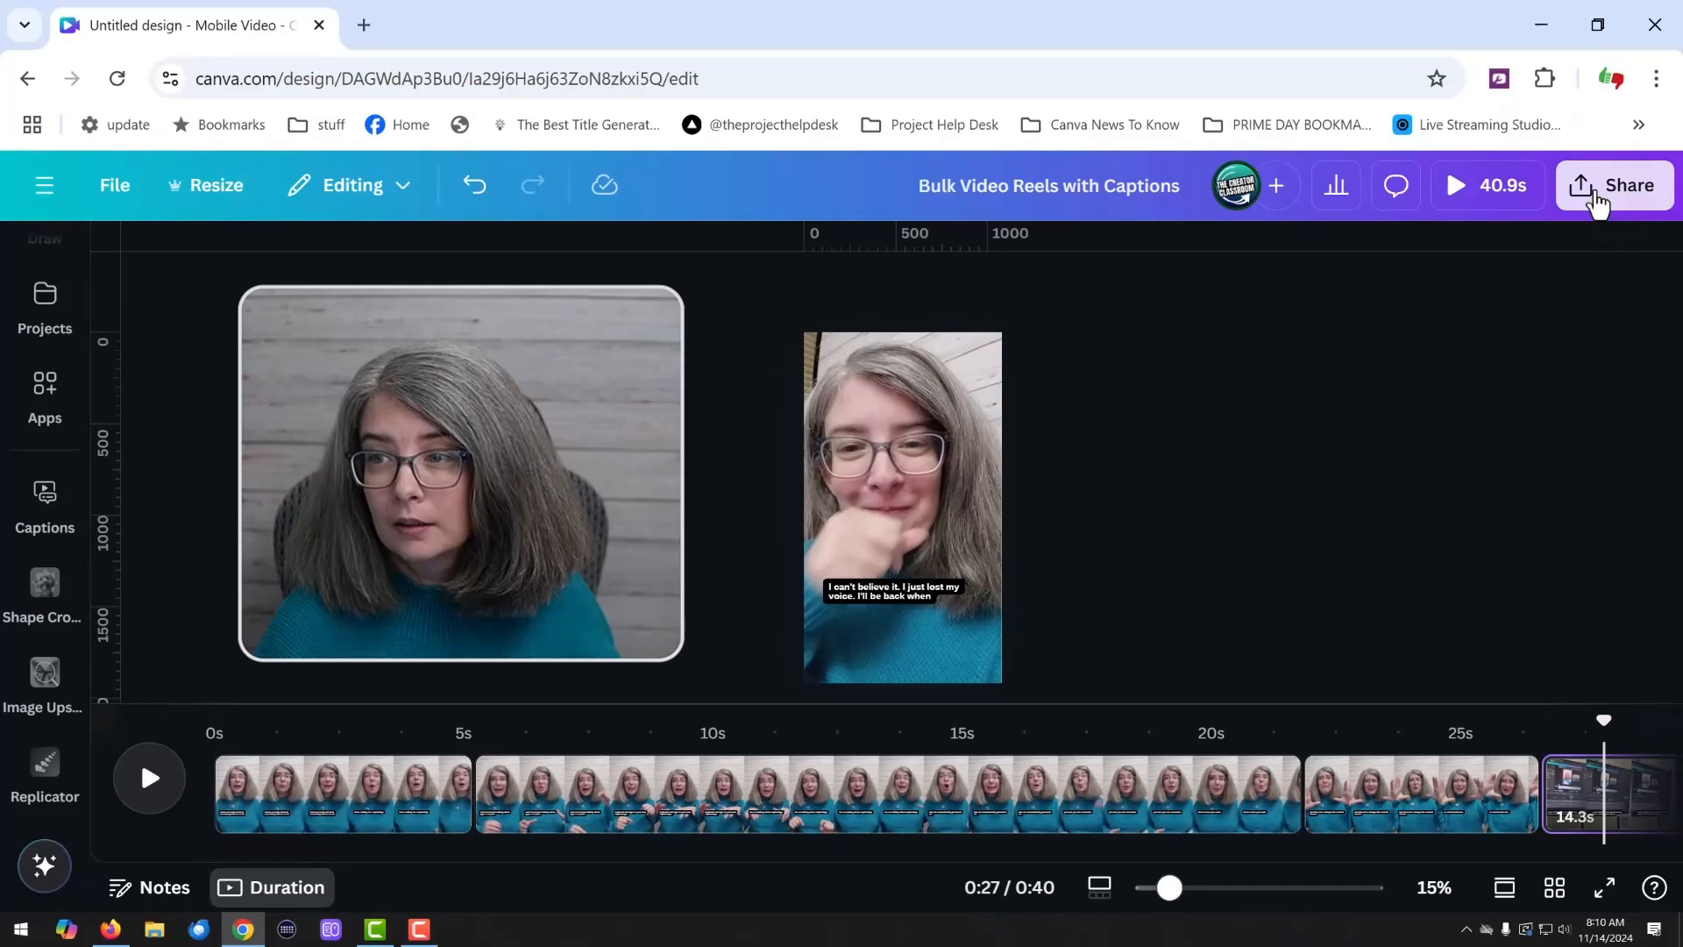
# Download all four pages as separate MP4 video files at 1080p (HD)
pyautogui.click(1615, 185)
pyautogui.click(1227, 687)
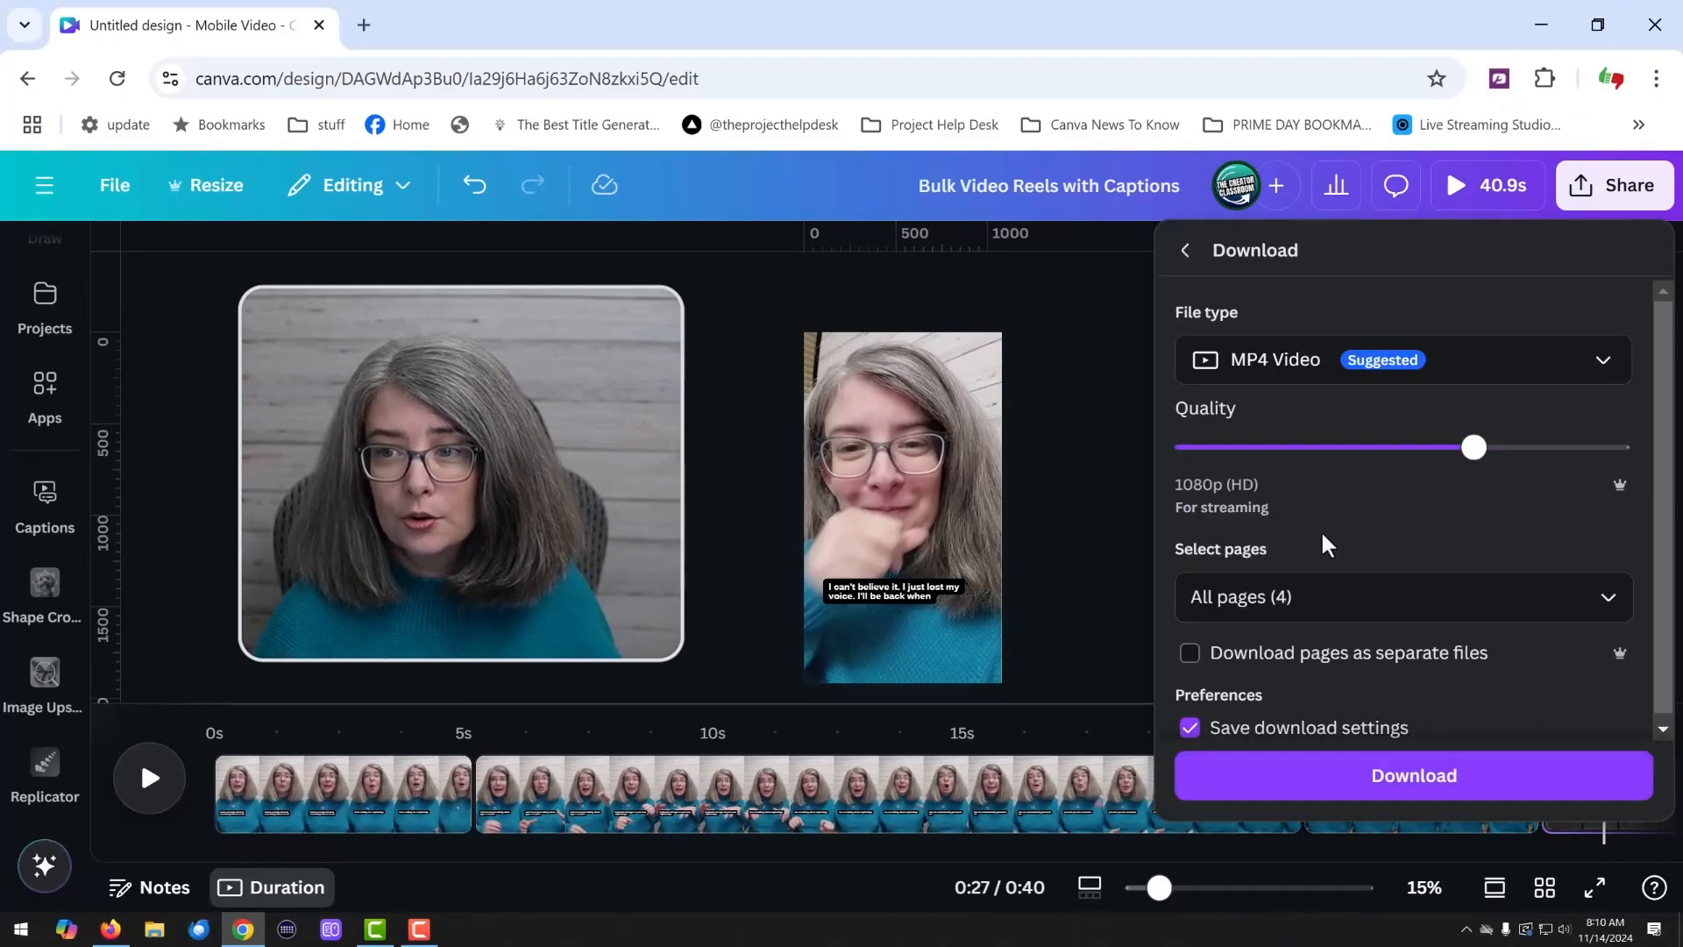
pyautogui.scroll(-1, 1340, 561)
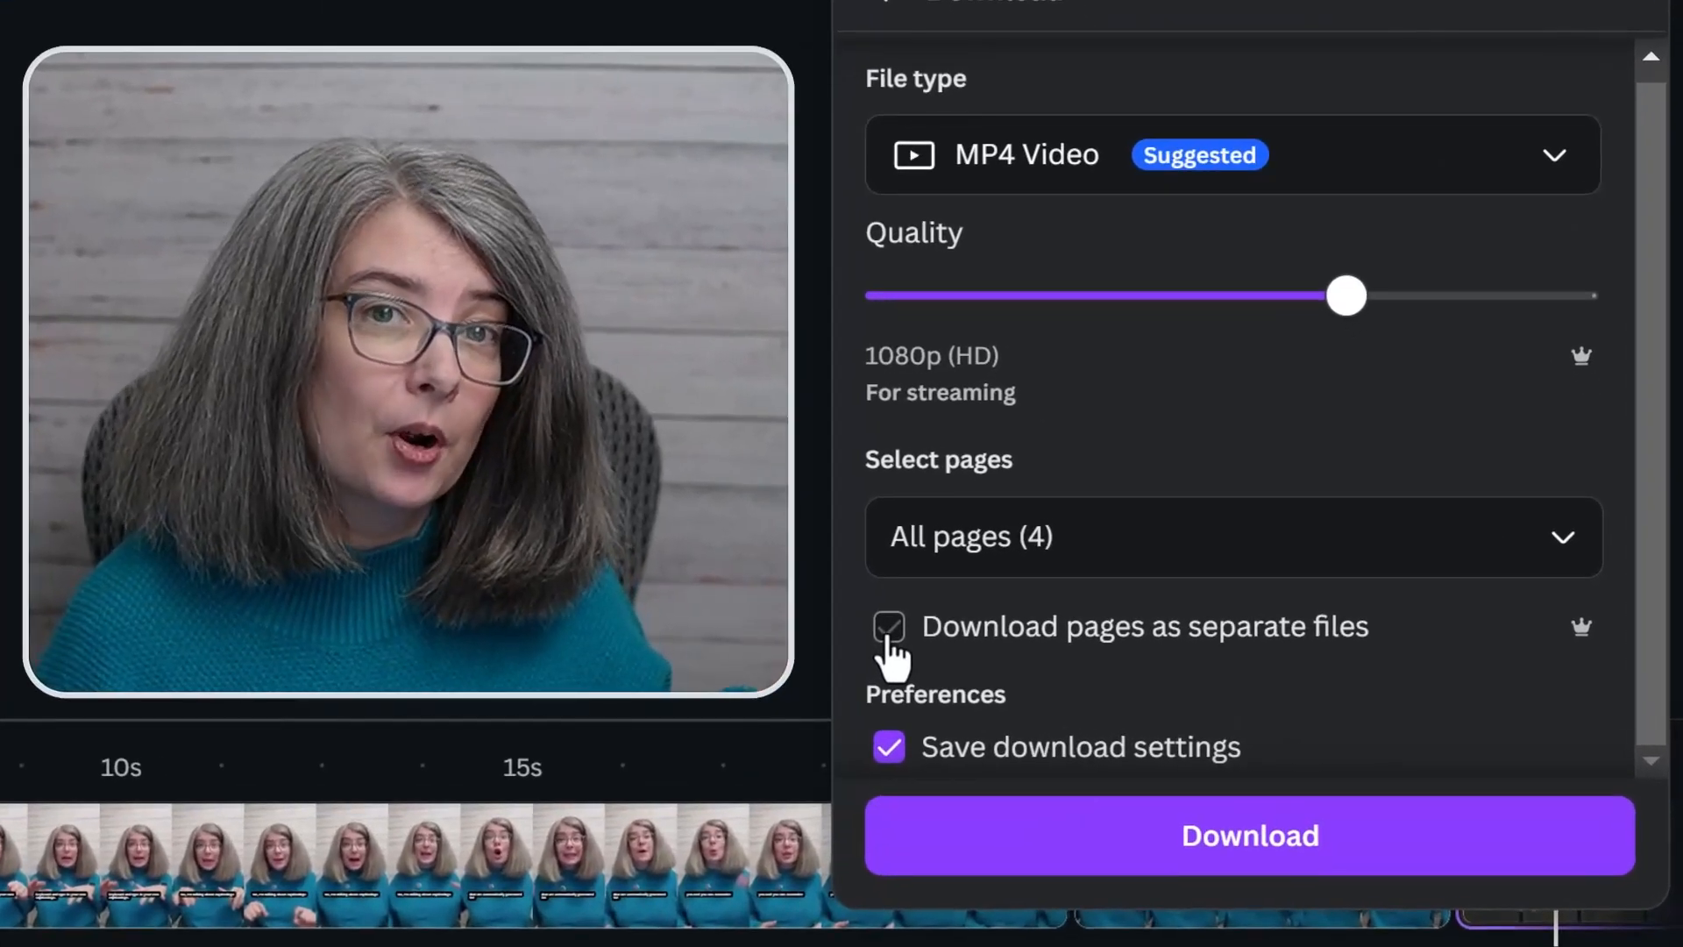
pyautogui.click(888, 640)
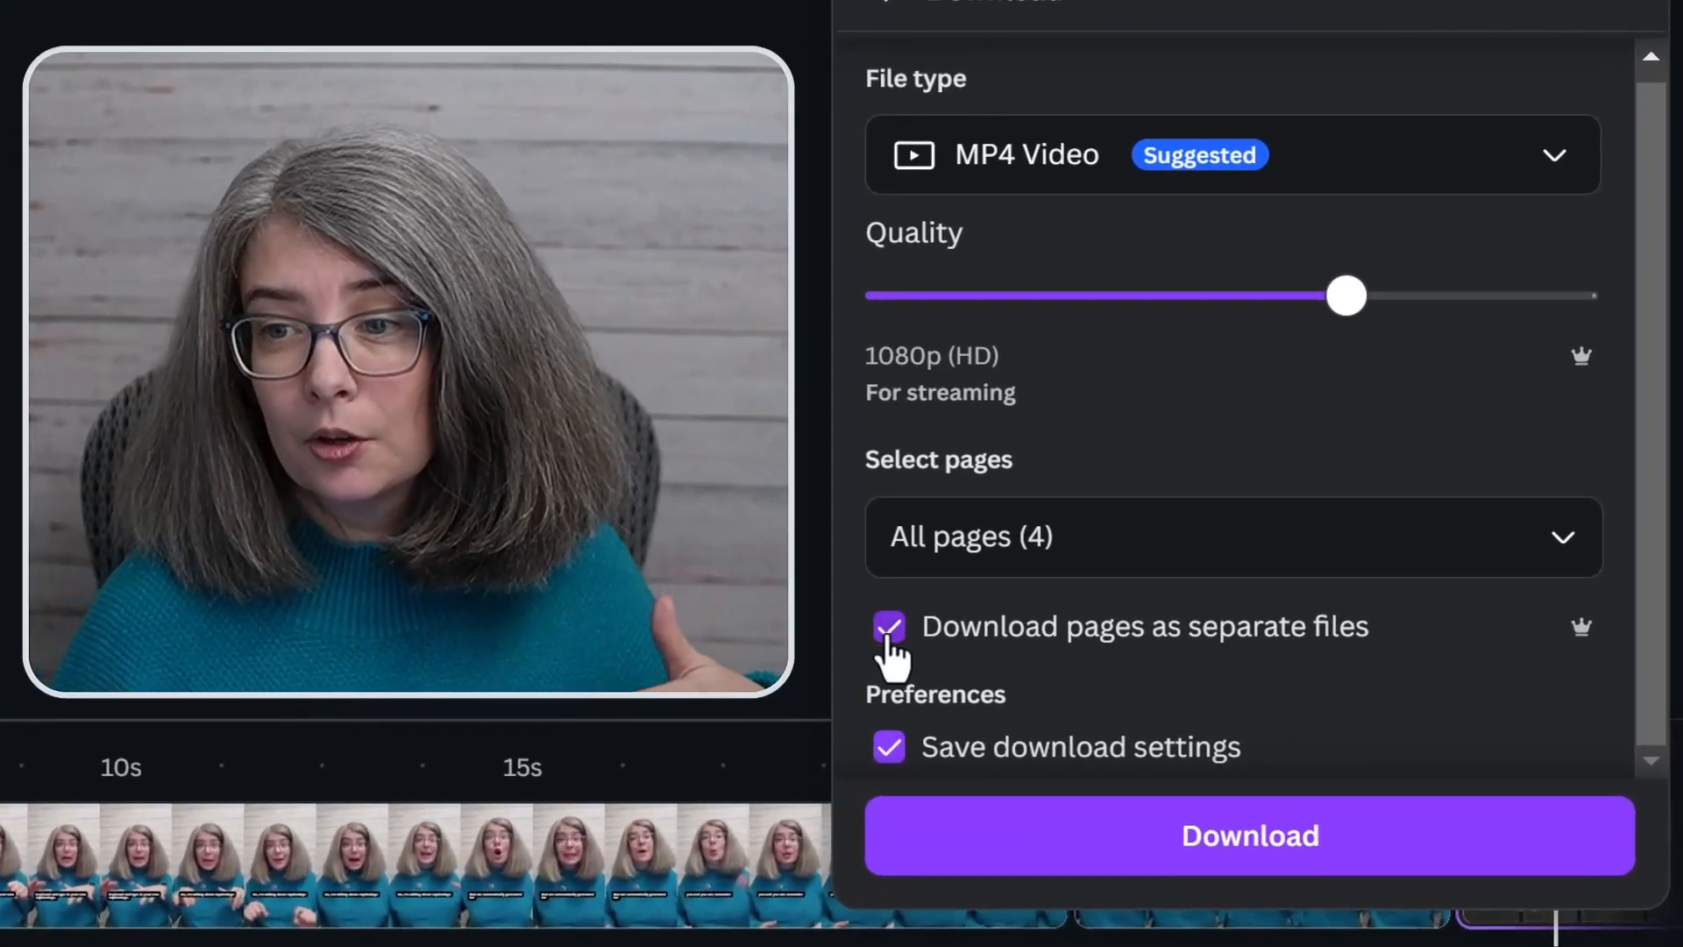
pyautogui.click(1227, 855)
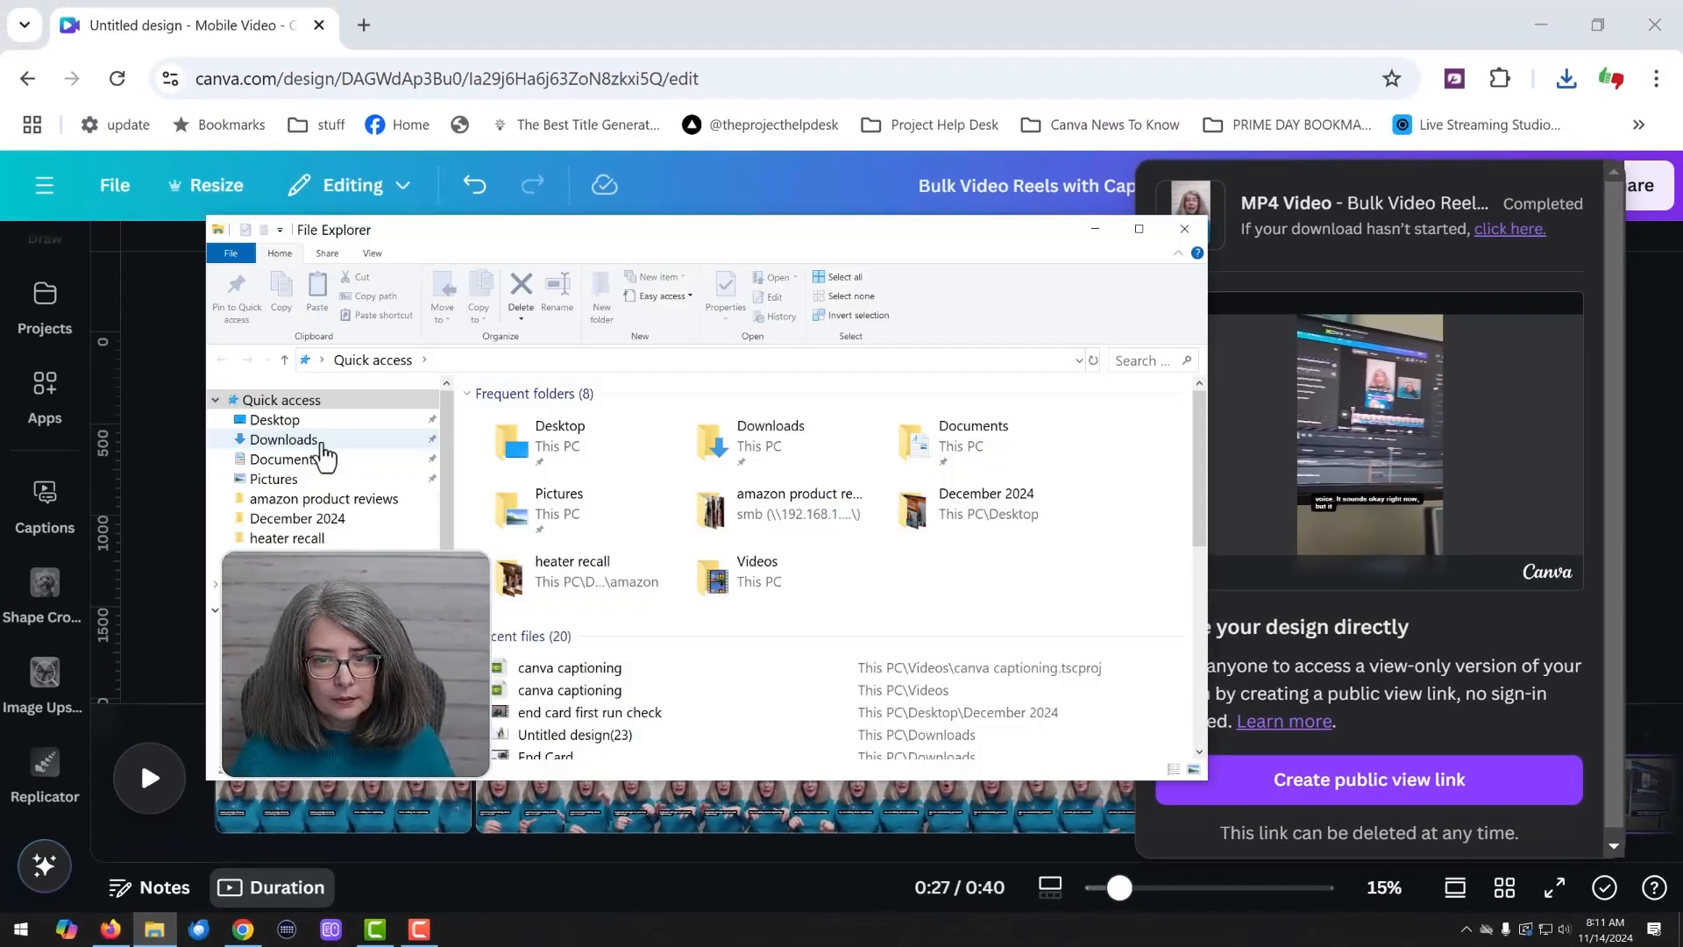
# In File Explorer, extract the downloaded "Bulk Video Reels with Captions" zip in the Downloads folder and open the extracted folder
pyautogui.click(283, 440)
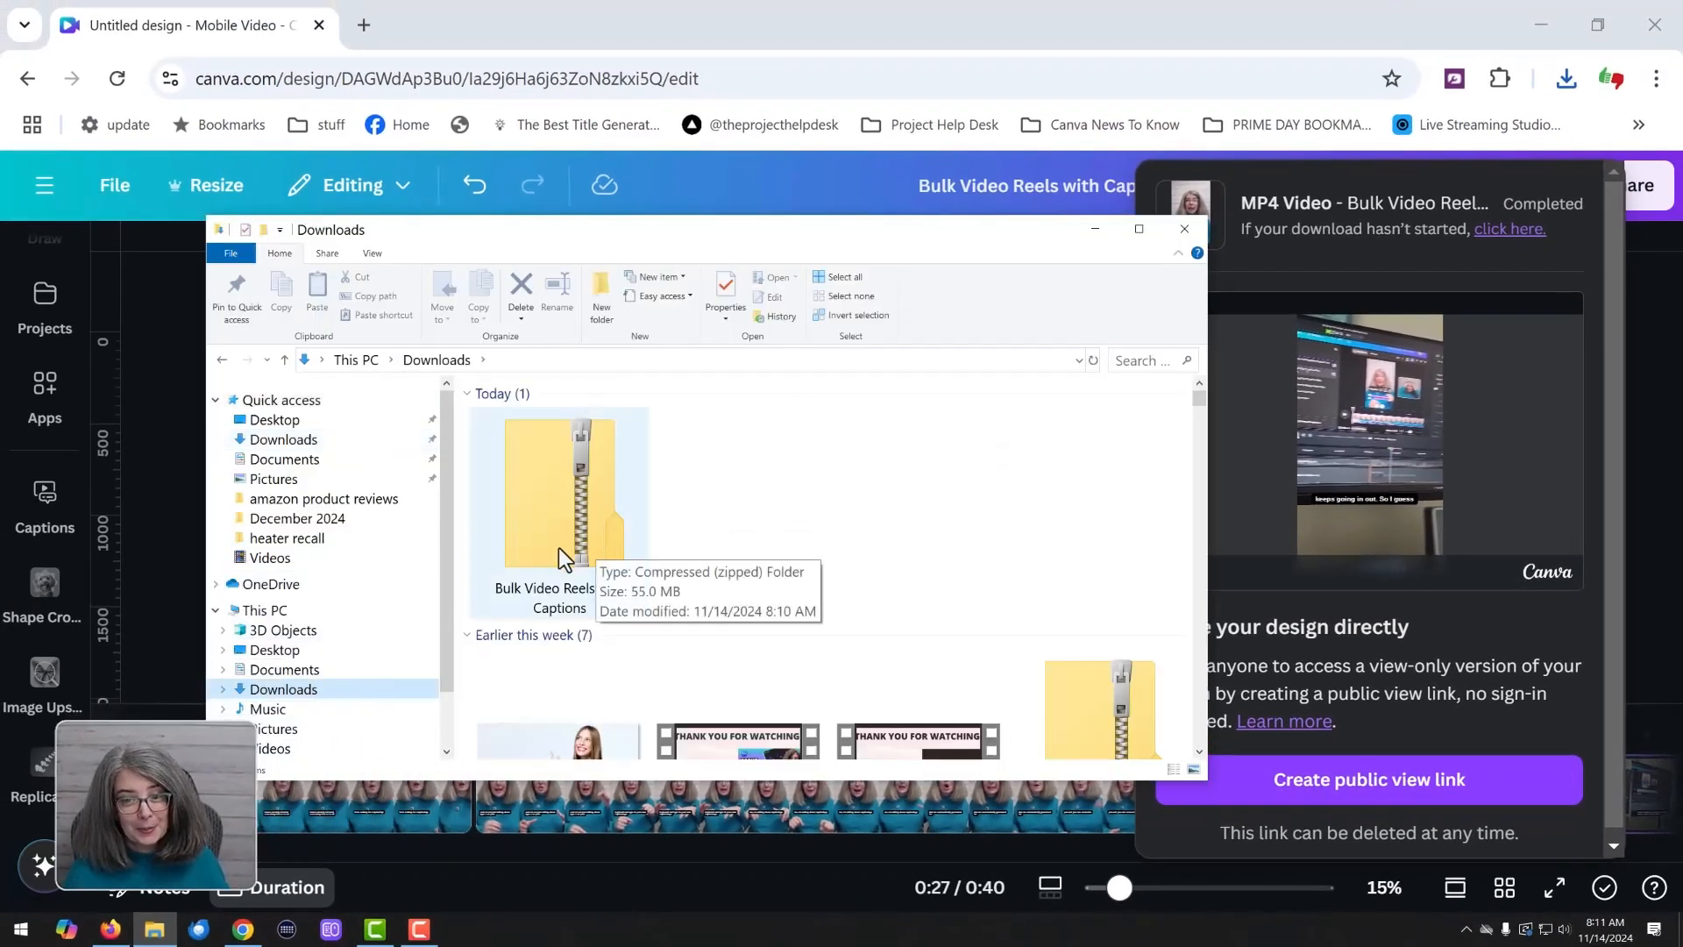
pyautogui.rightClick(538, 476)
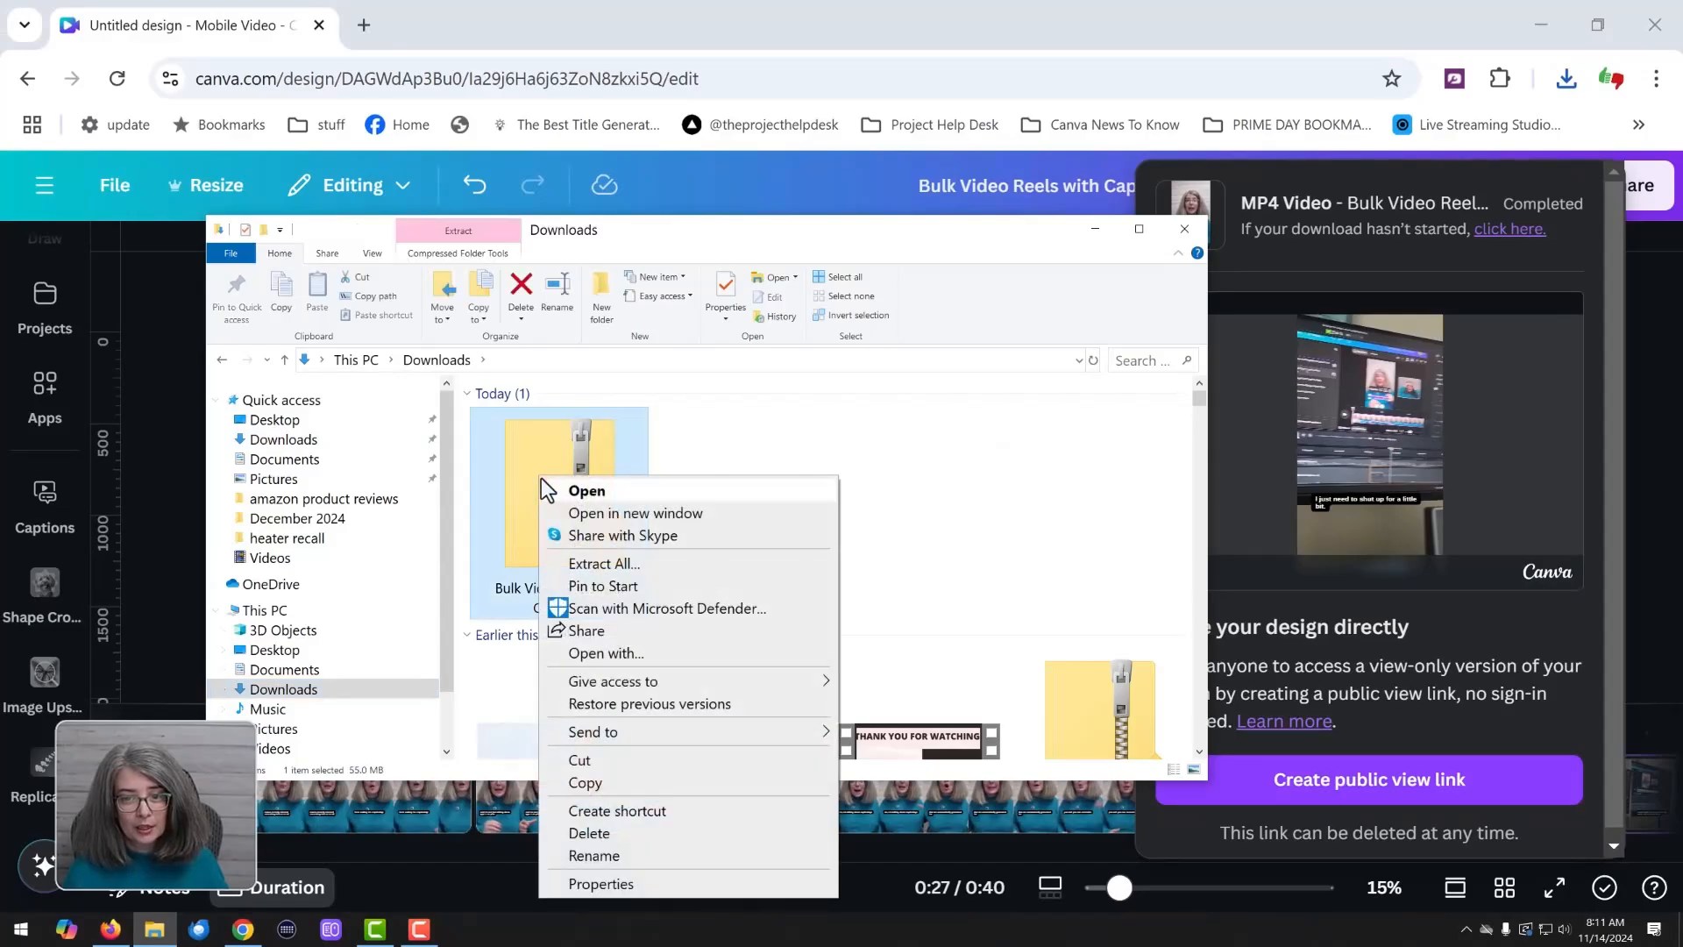
pyautogui.click(583, 563)
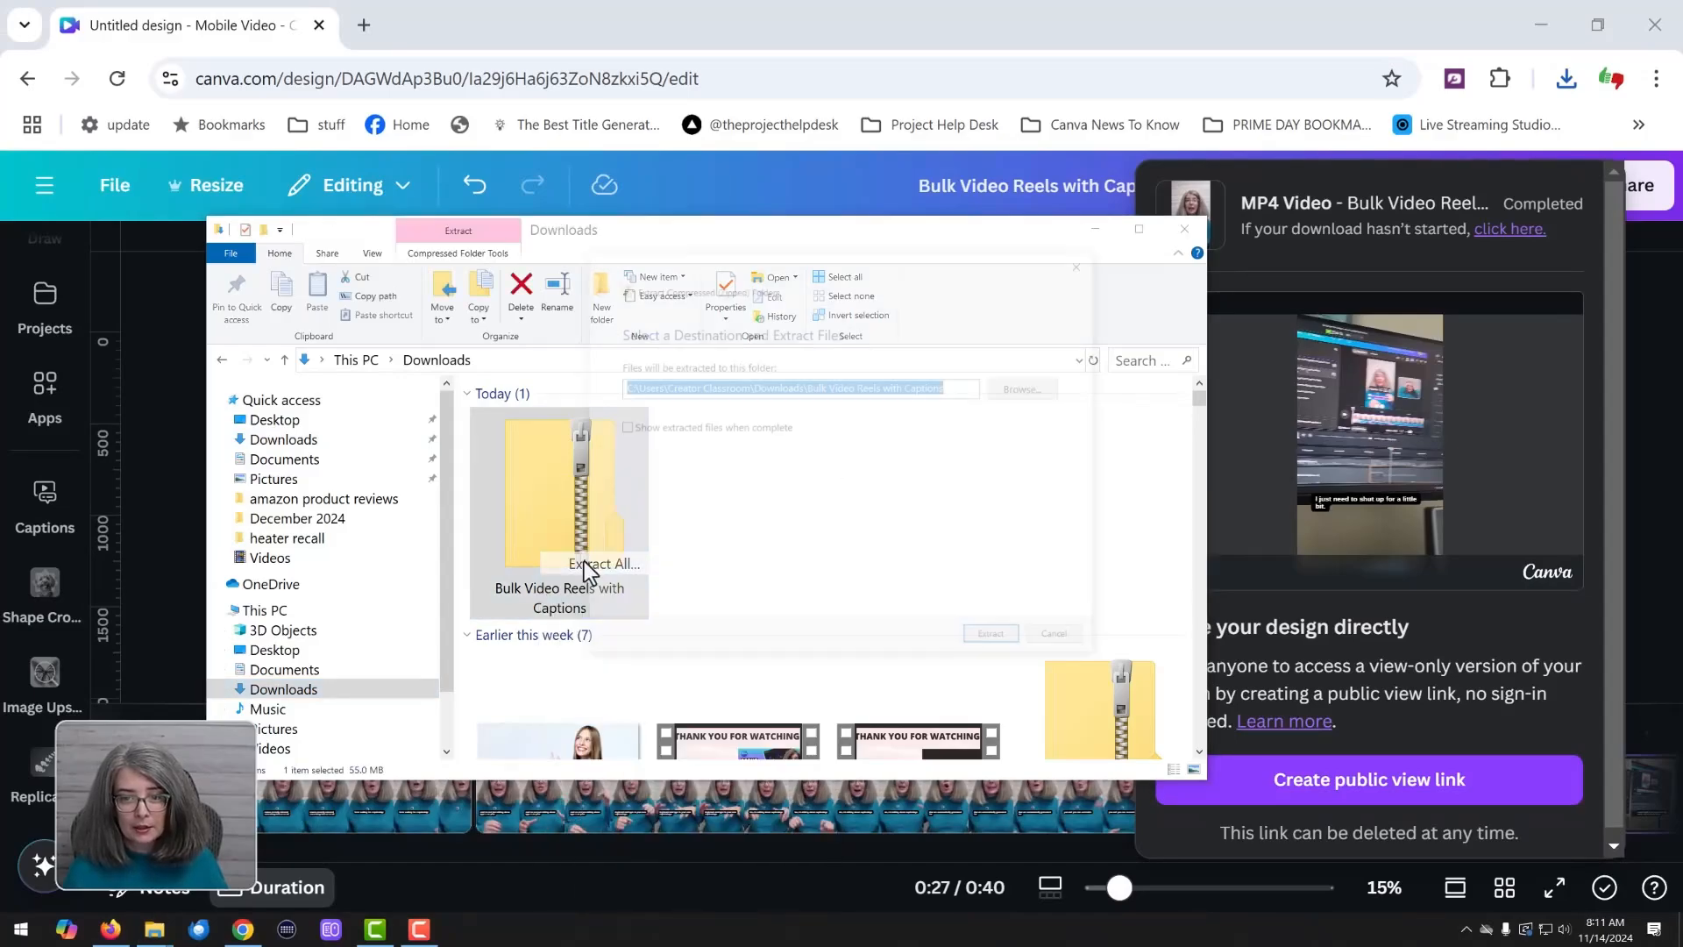
pyautogui.click(990, 633)
pyautogui.doubleClick(719, 539)
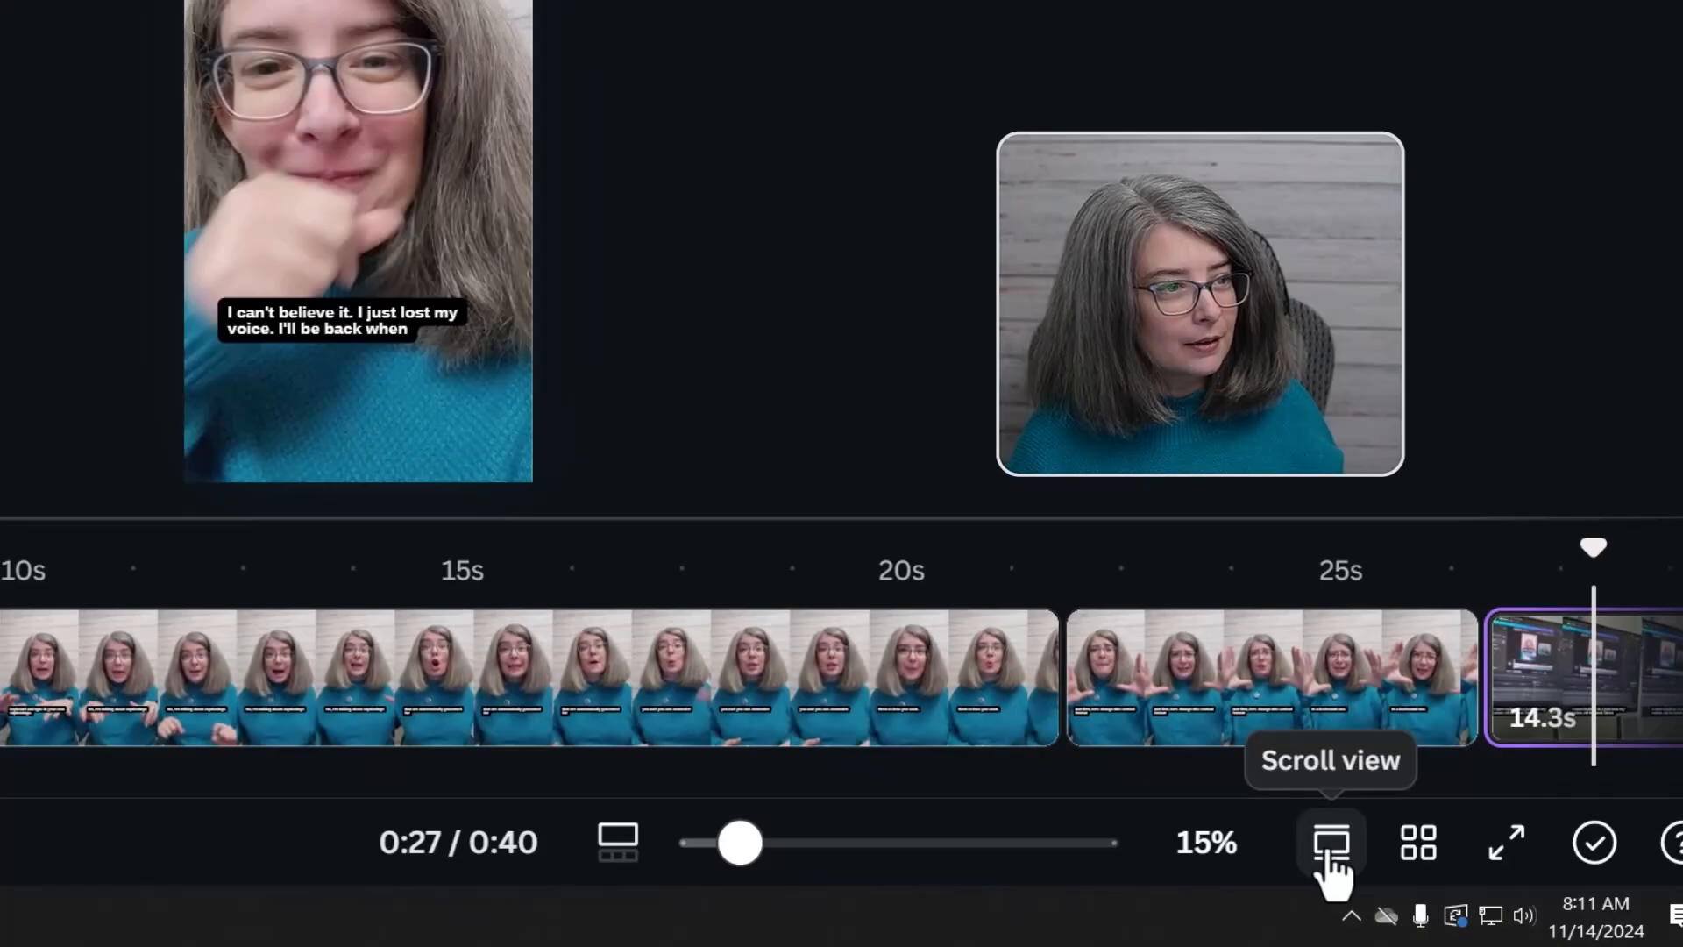
# Back in Canva, give each of the four pages its own title and download the pages again as MP4 videos
pyautogui.click(1390, 866)
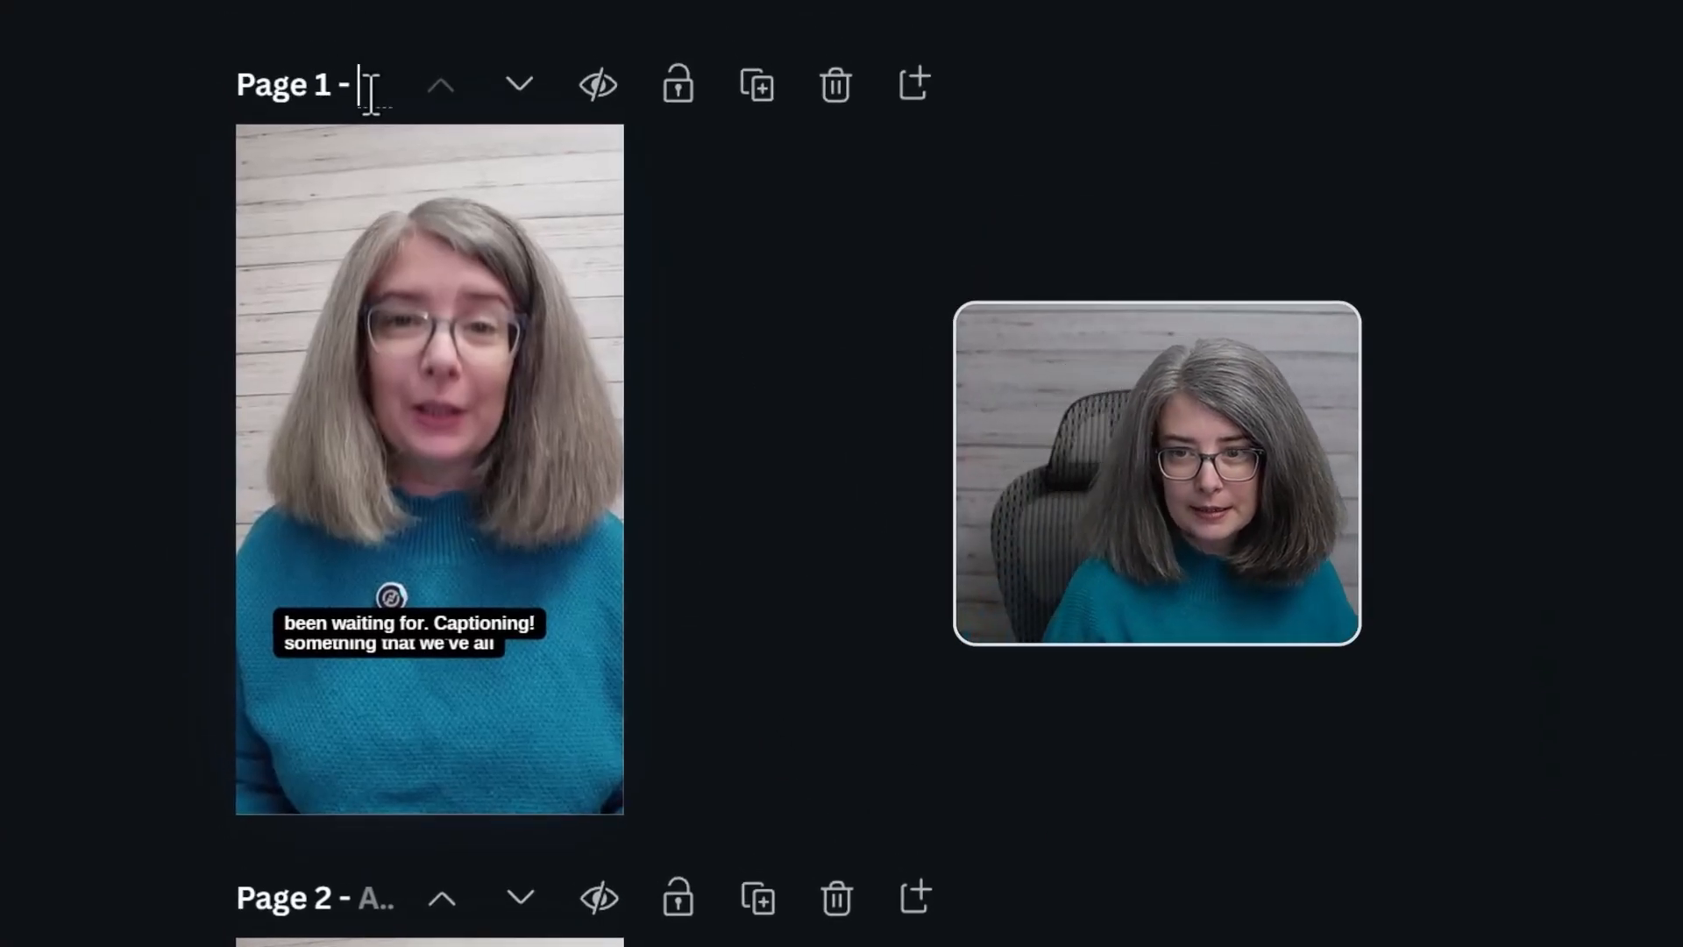
pyautogui.click(372, 94)
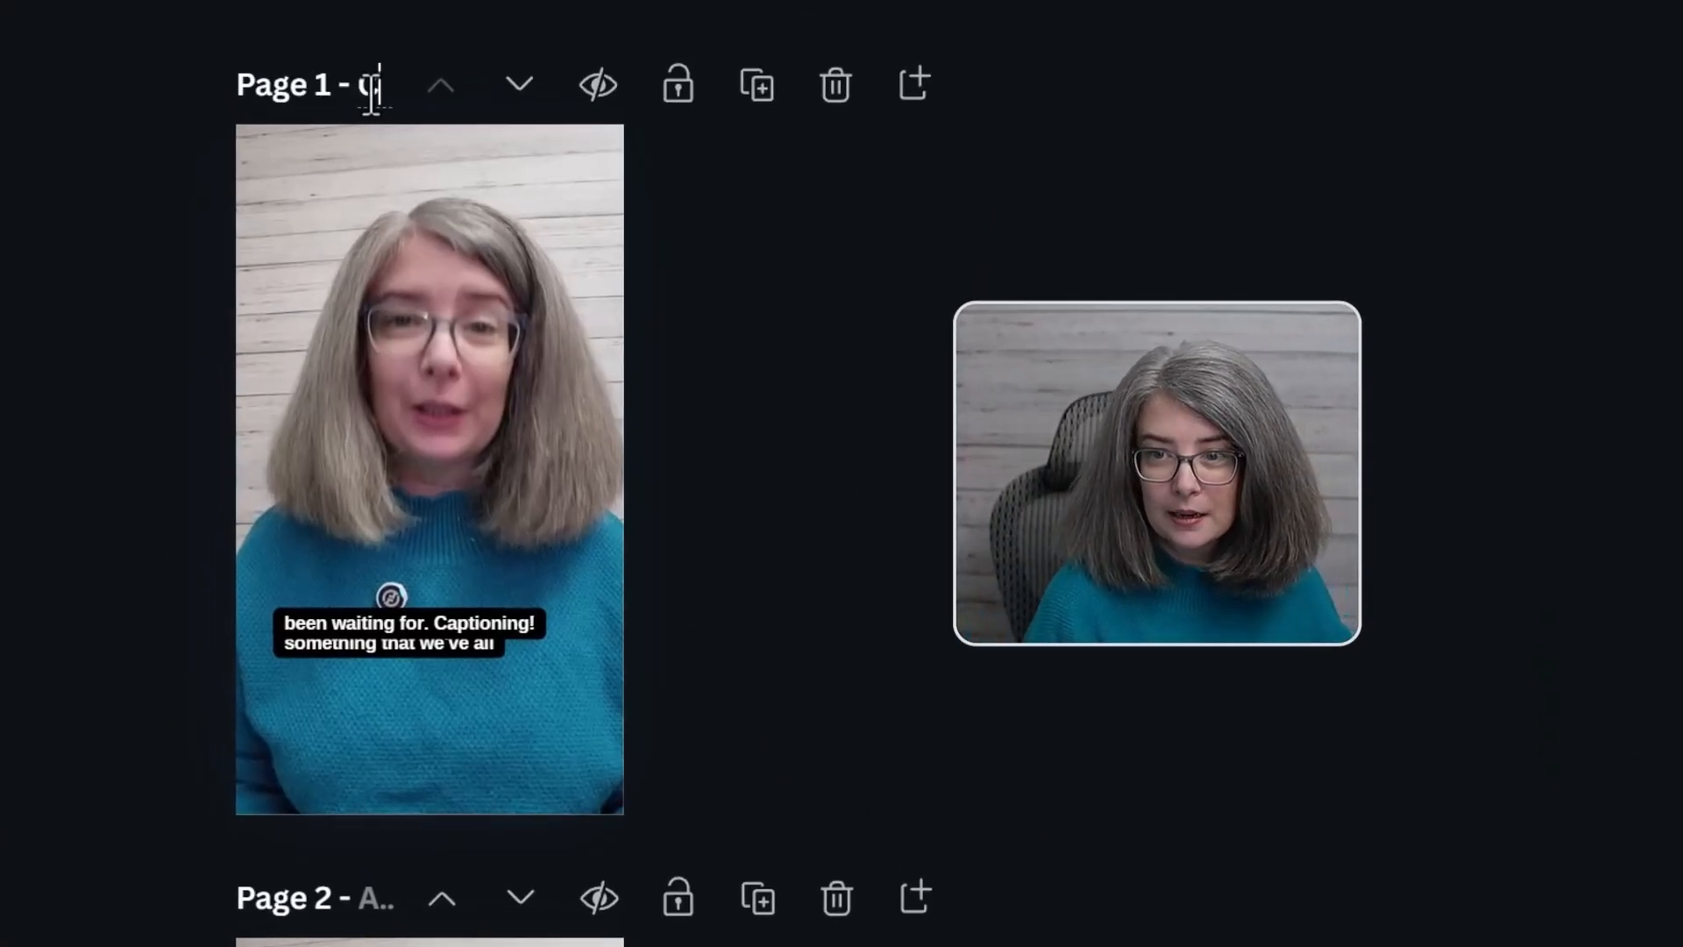
pyautogui.click(369, 903)
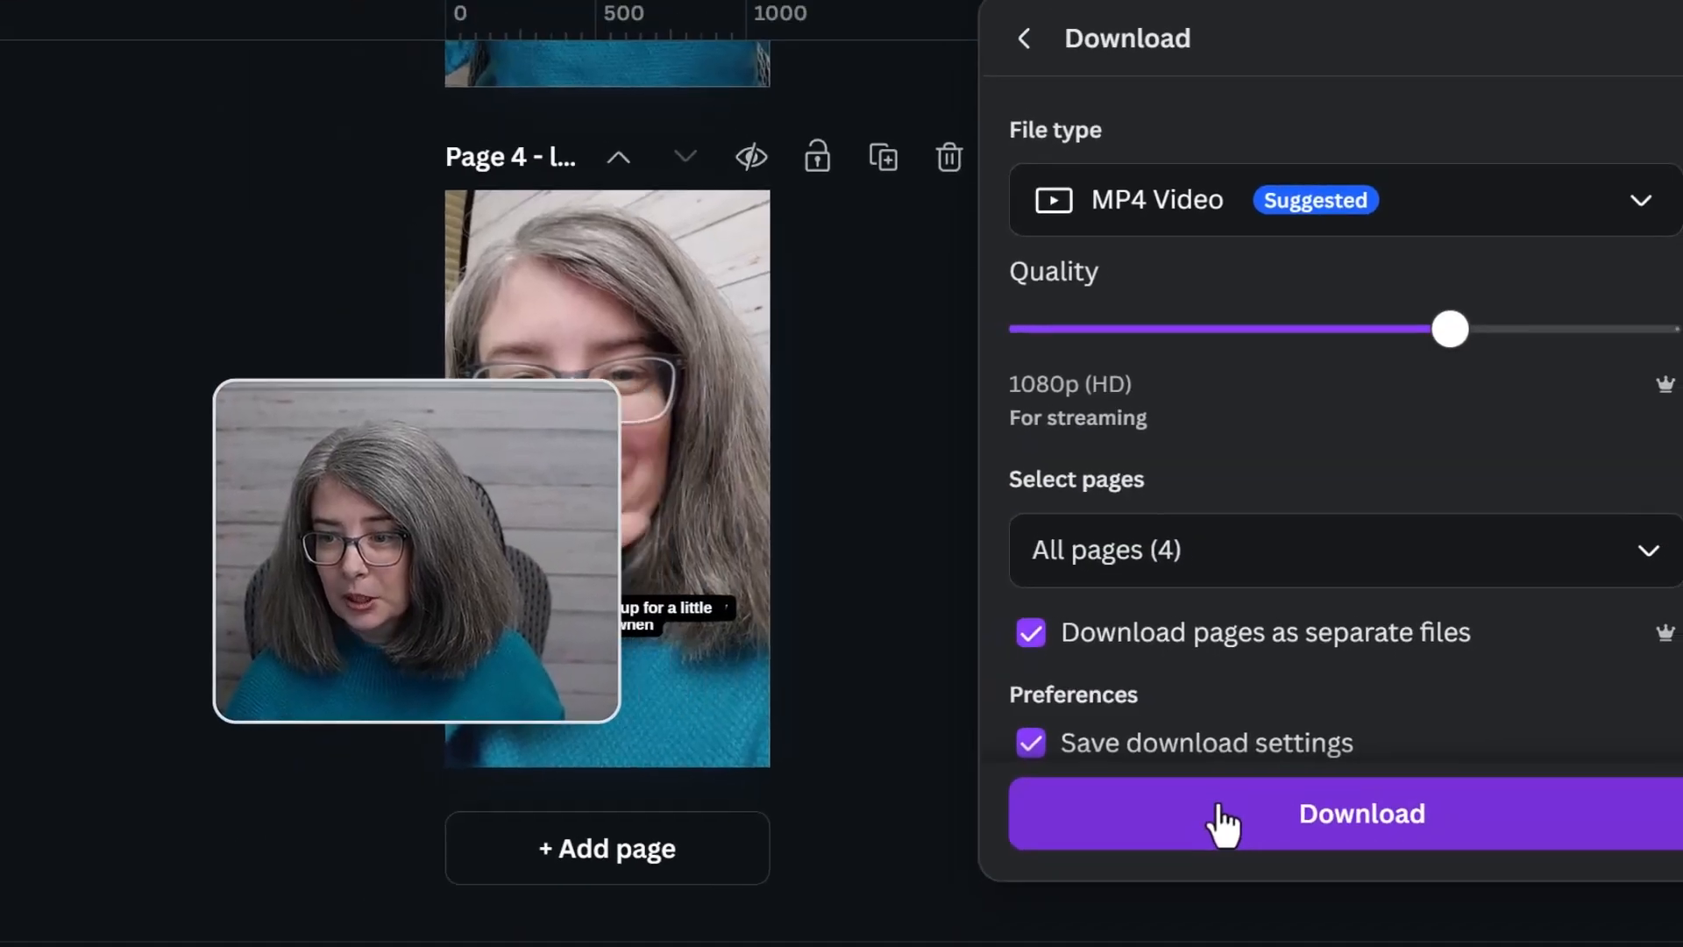
pyautogui.click(1215, 819)
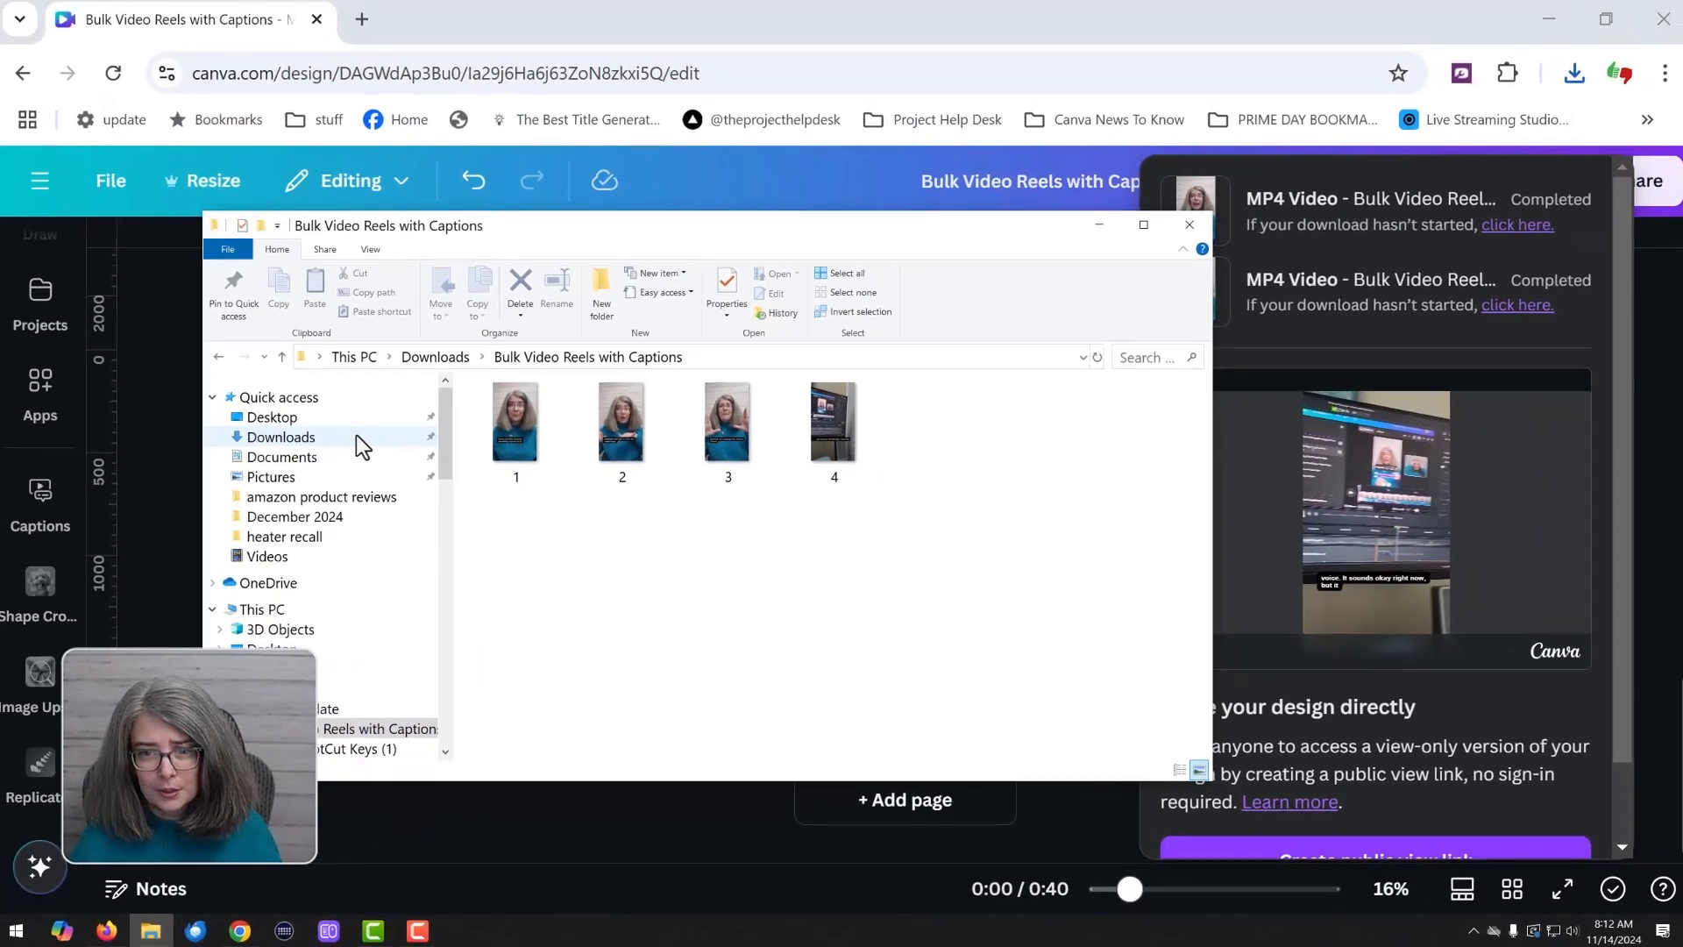
# In File Explorer, extract the "Bulk Video Reels with Captions (1)" zip in the Downloads folder
pyautogui.click(419, 361)
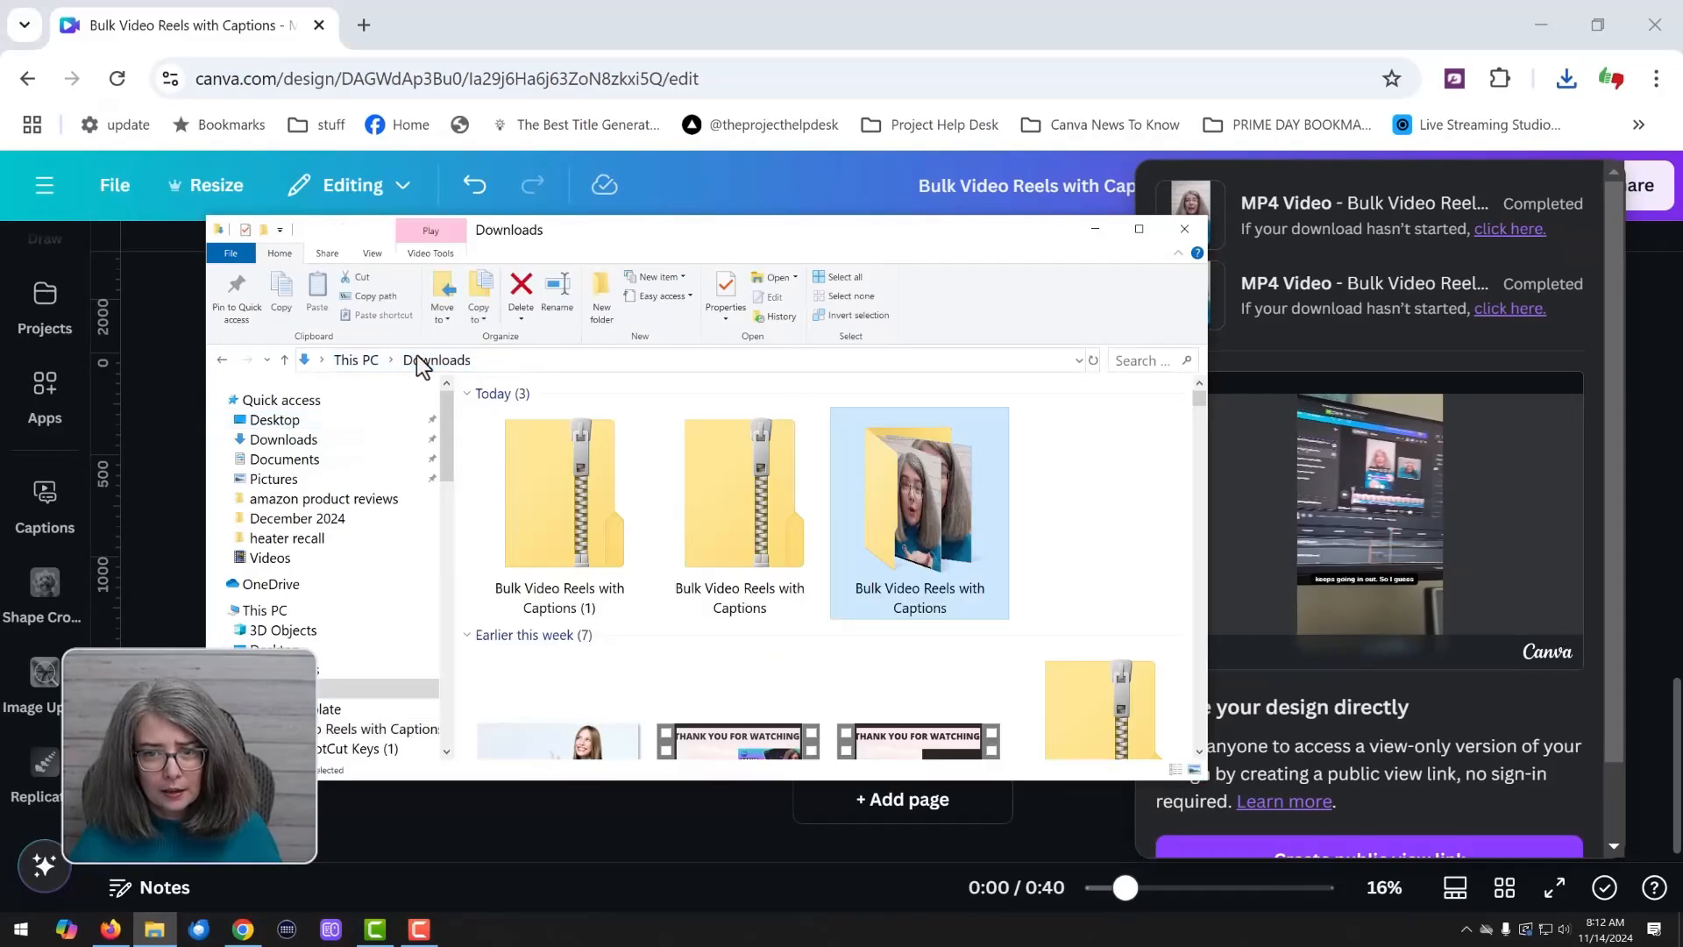
pyautogui.rightClick(556, 508)
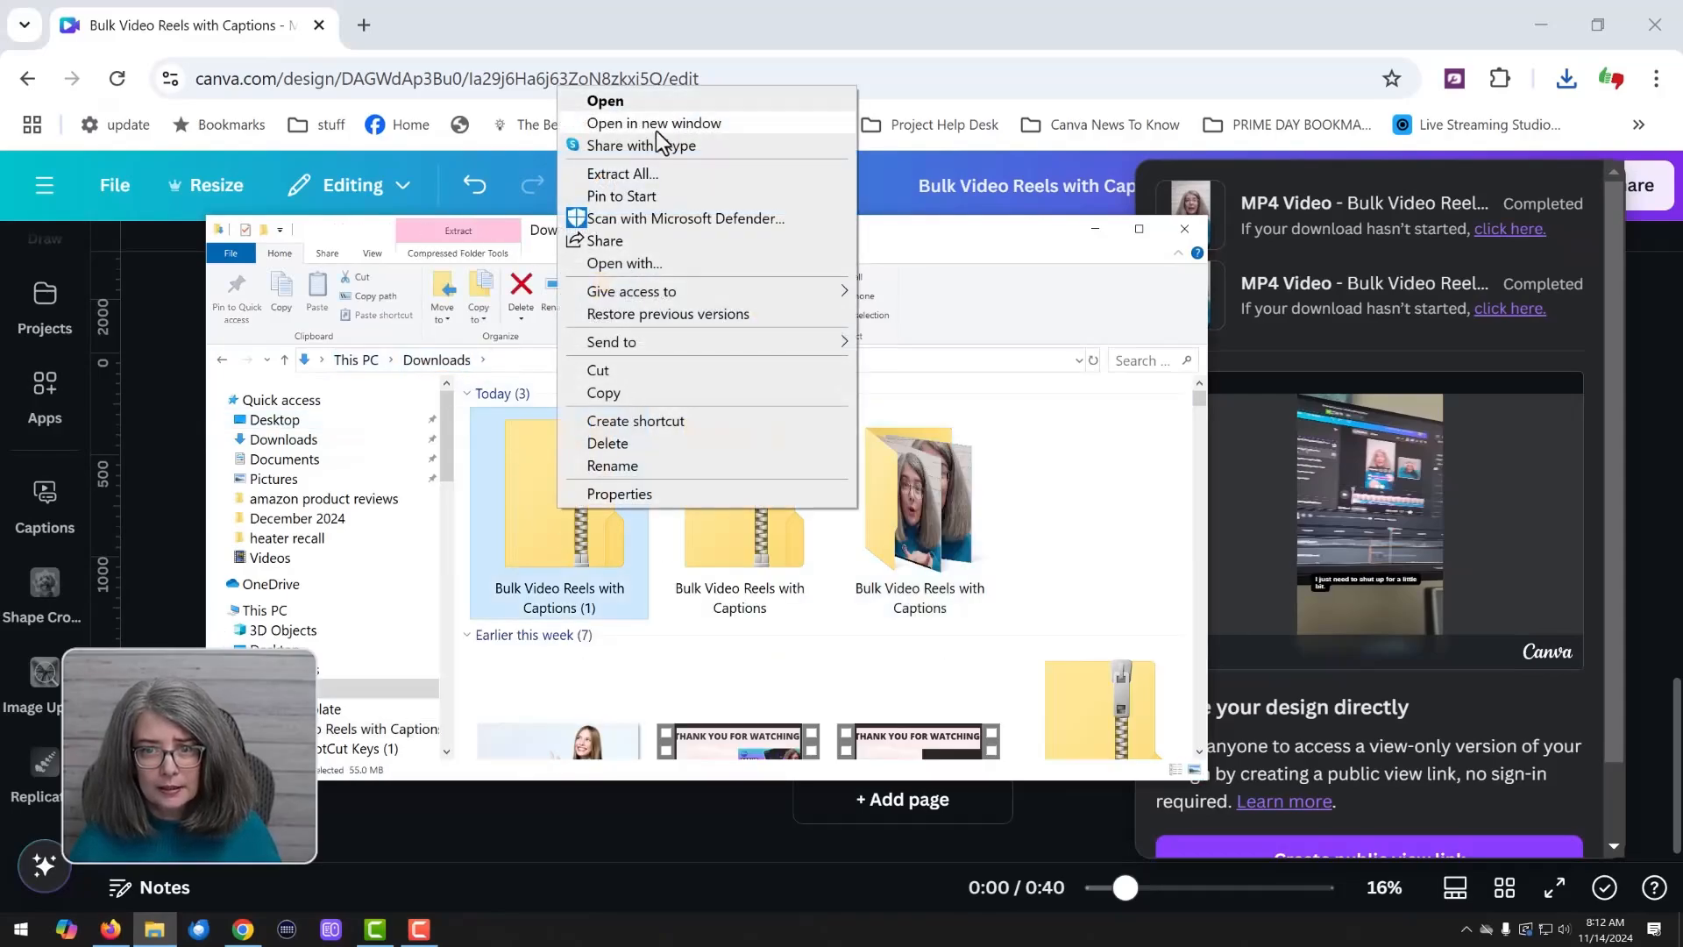
pyautogui.click(644, 182)
pyautogui.click(1001, 640)
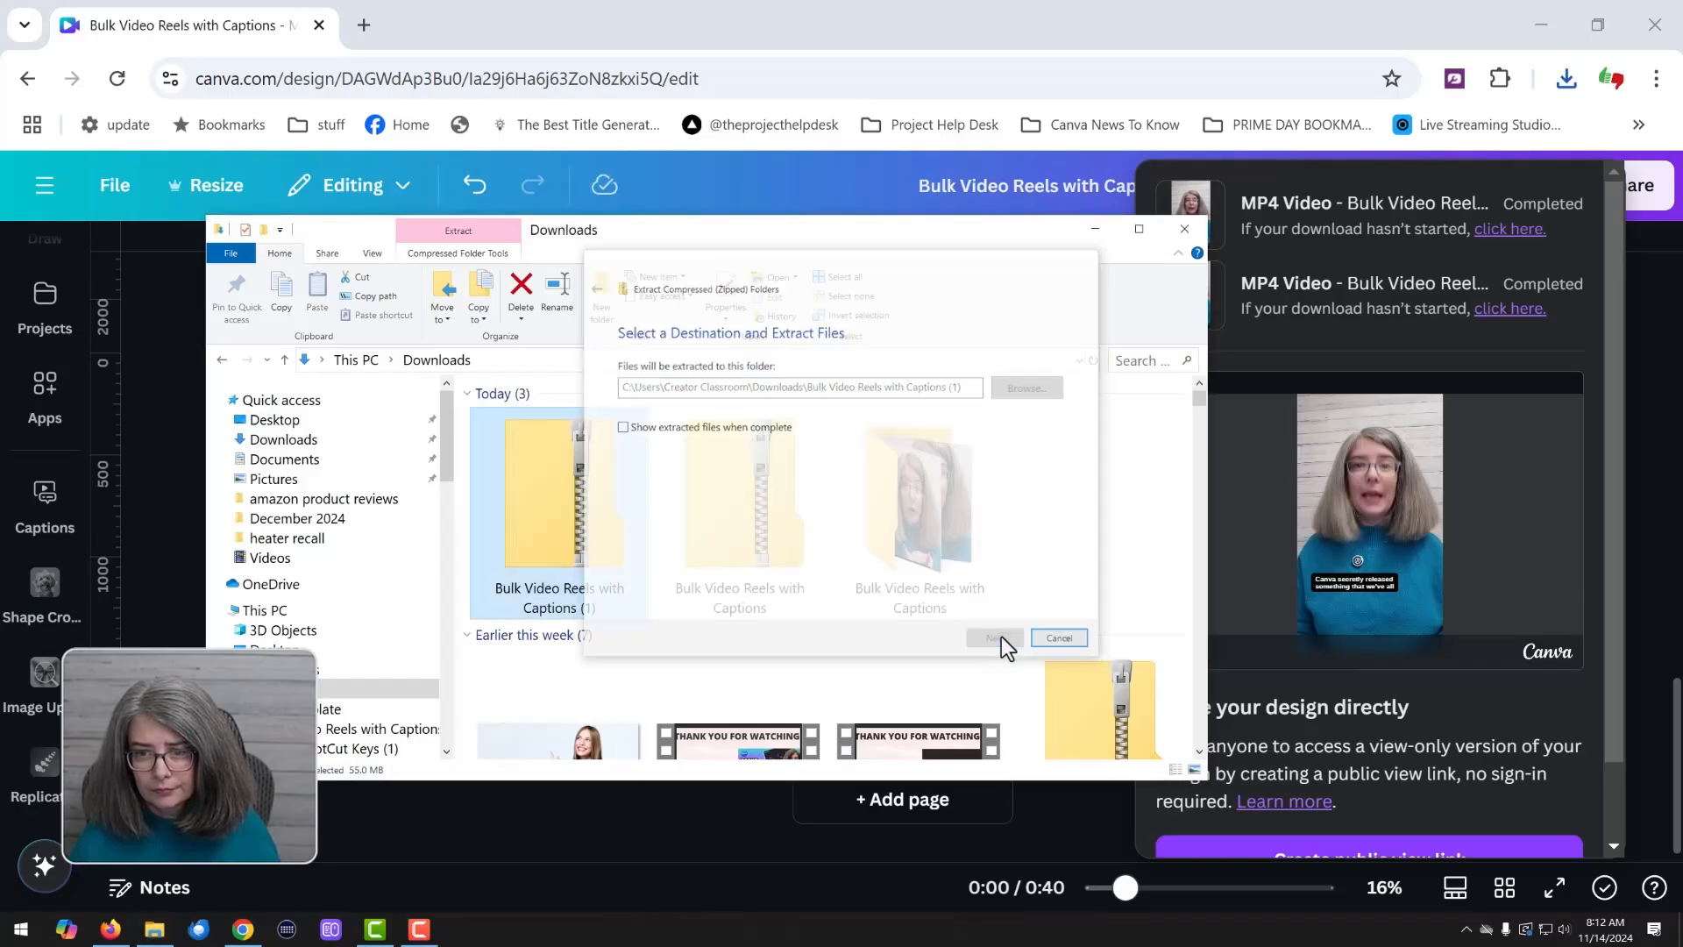